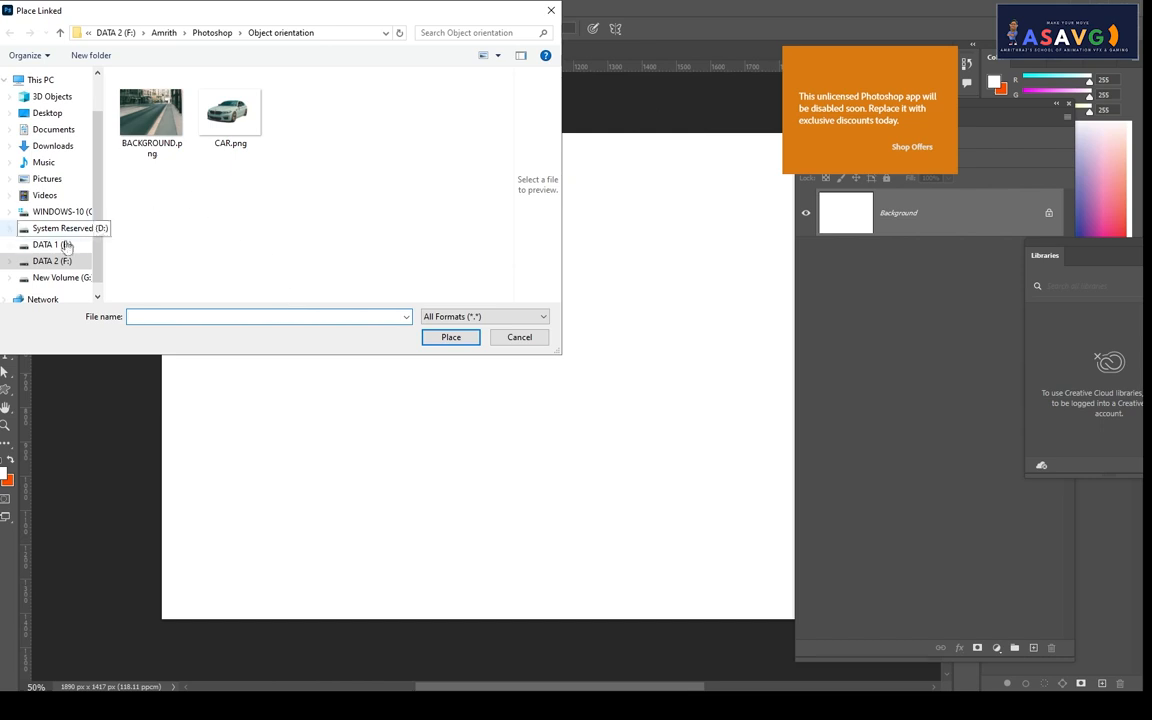
- Place the linked image Polar.png from the Desktop, commit it, and shift it slightly left on the canvas
{"action": "left_click", "coordinate": [47, 113]}
{"action": "scroll", "coordinate": [370, 250], "scroll_direction": "down", "scroll_amount": 3}
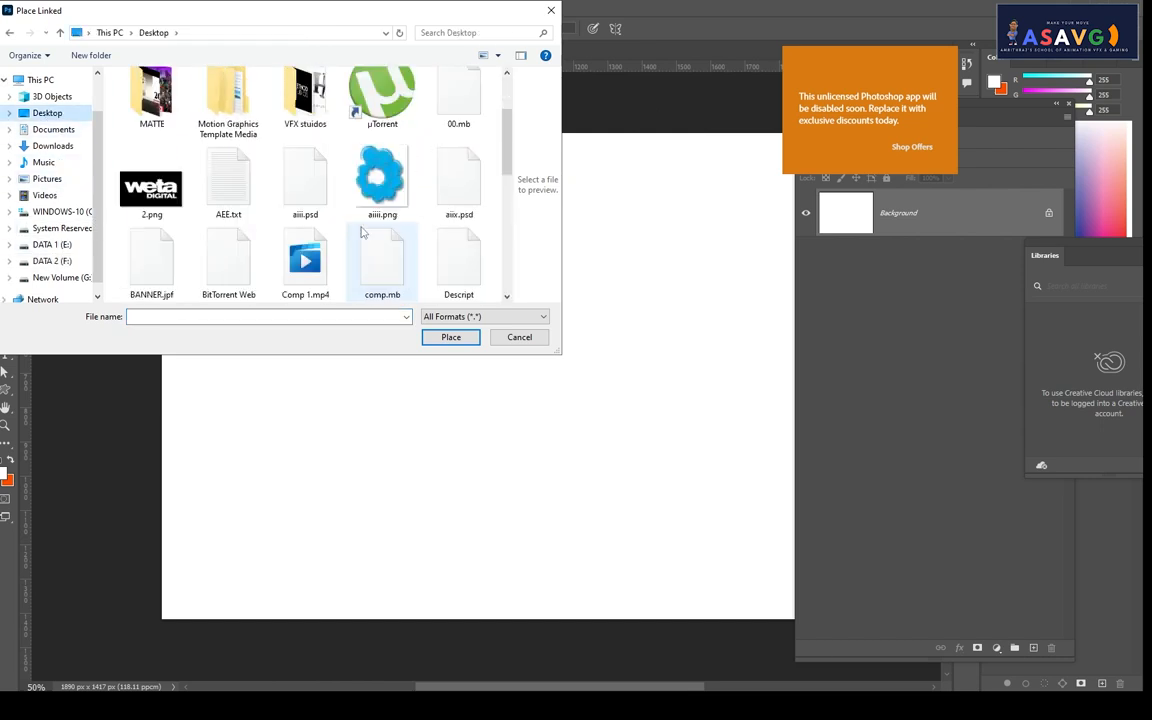
{"action": "left_click", "coordinate": [372, 258]}
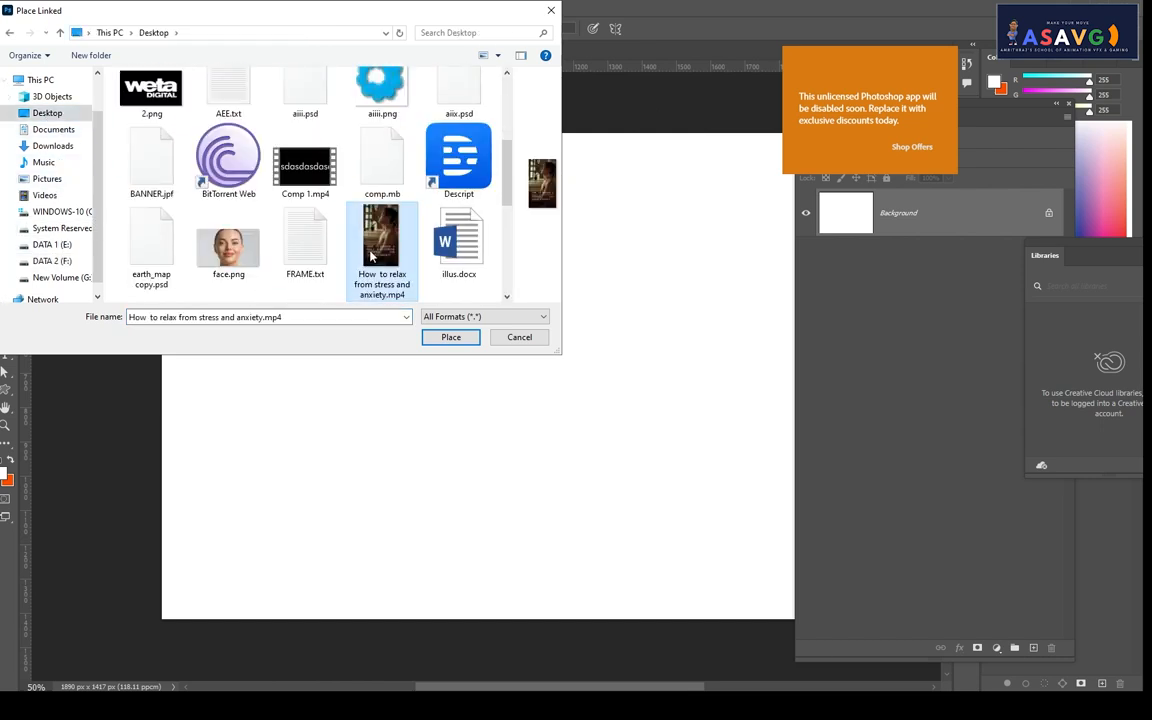
{"action": "scroll", "coordinate": [346, 232], "scroll_direction": "down", "scroll_amount": 5}
{"action": "left_click", "coordinate": [382, 105]}
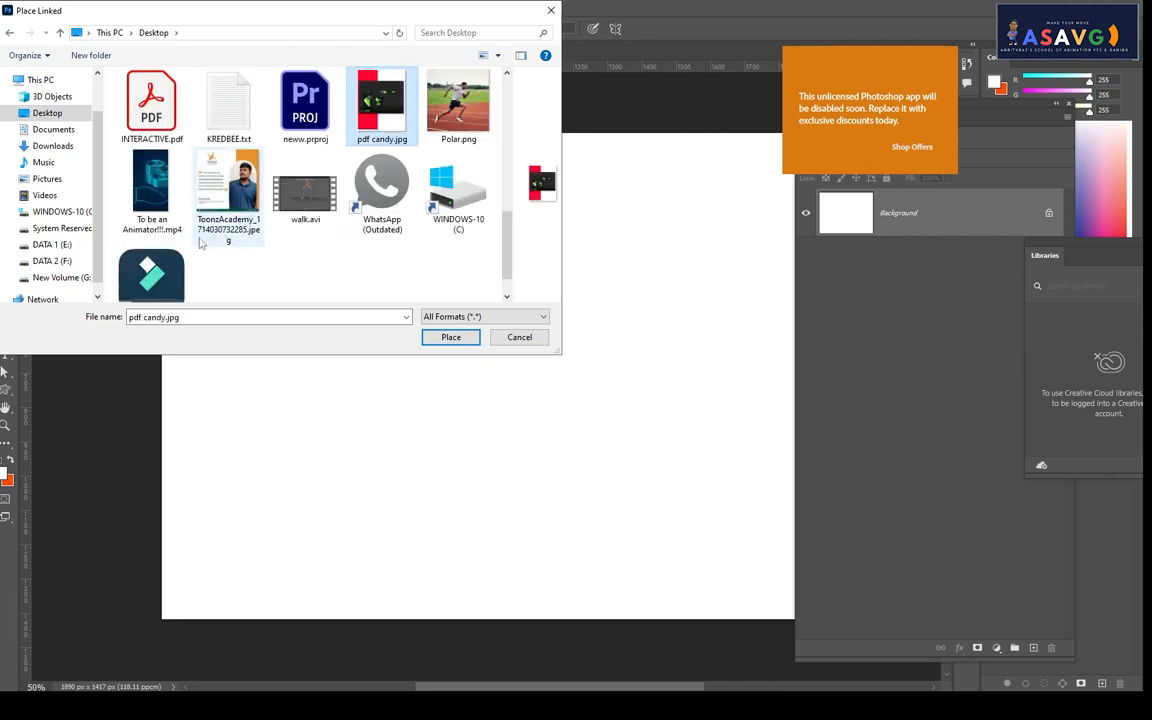
{"action": "left_click", "coordinate": [455, 121]}
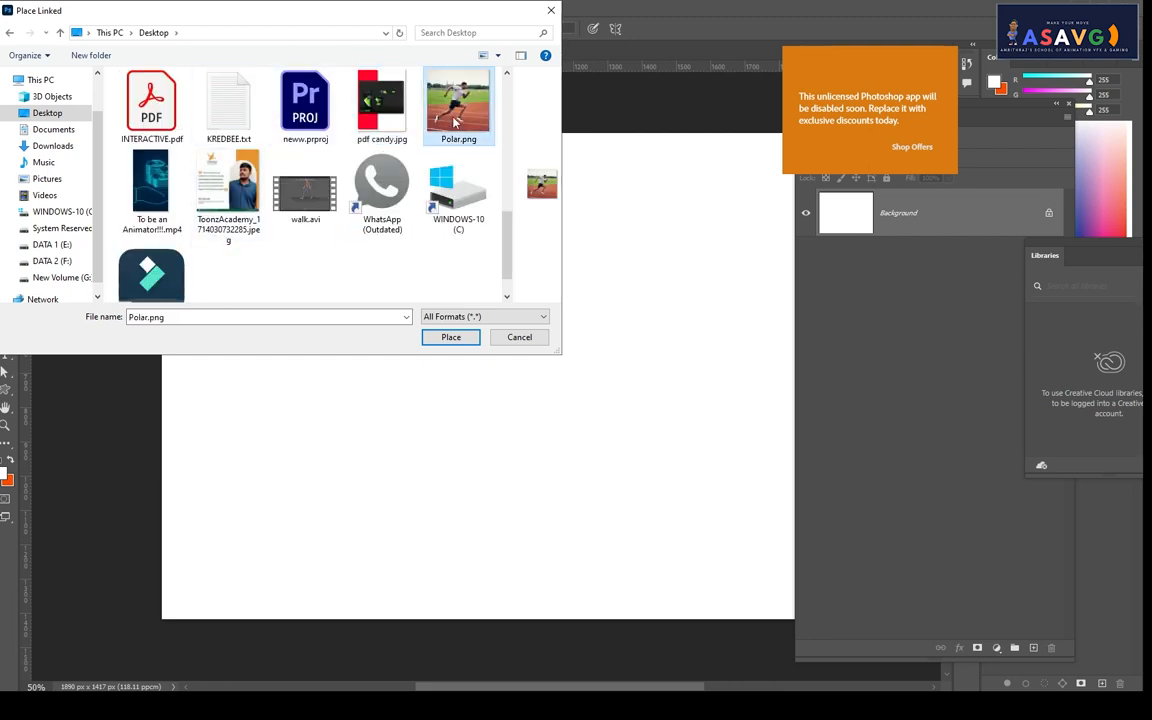
{"action": "double_click", "coordinate": [455, 121]}
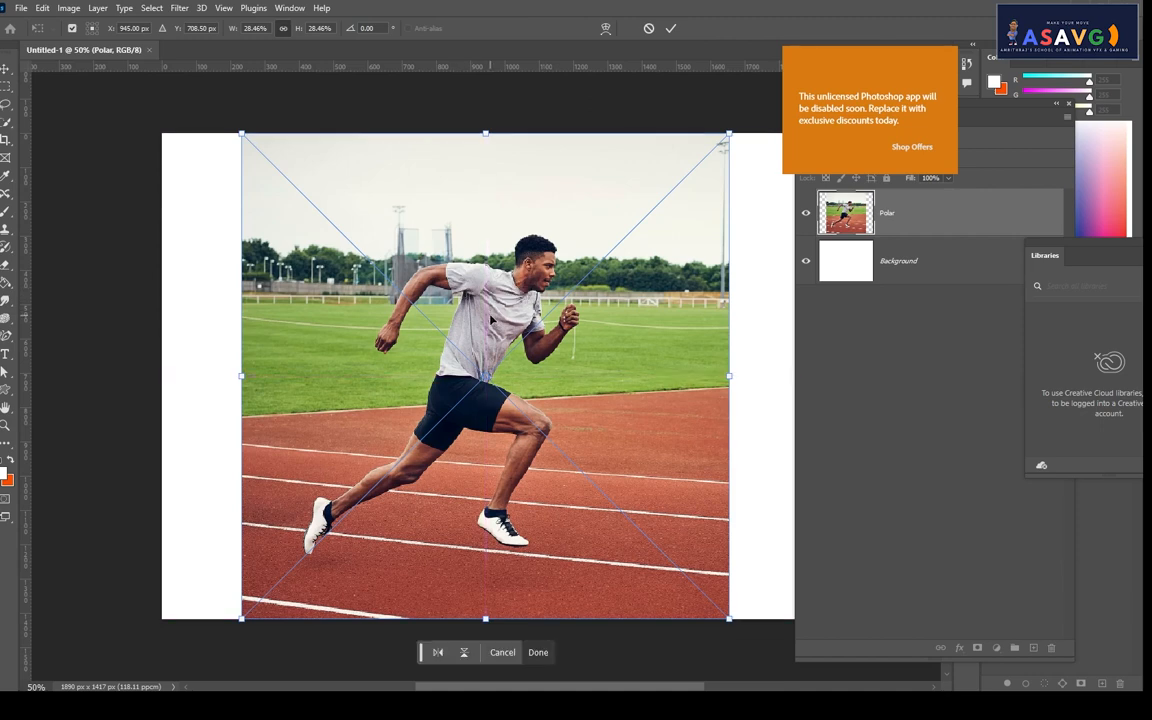
{"action": "key", "text": "Return"}
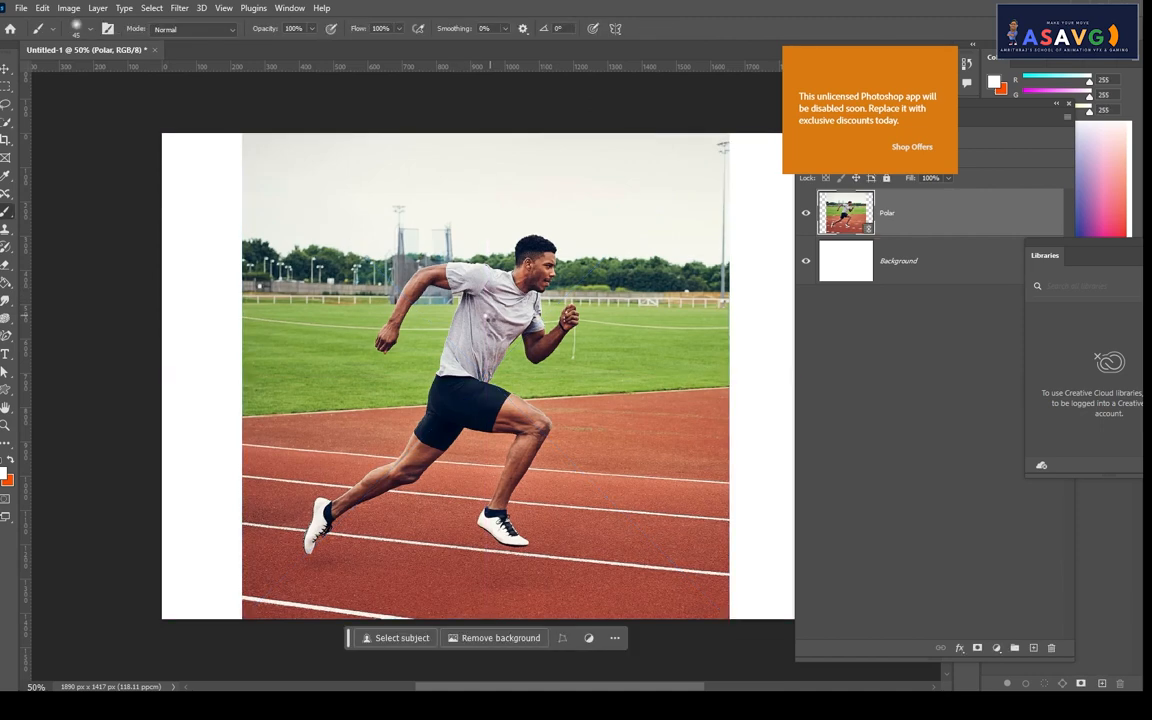
{"action": "left_click", "coordinate": [9, 67]}
{"action": "left_click_drag", "start_coordinate": [500, 356], "coordinate": [491, 356]}
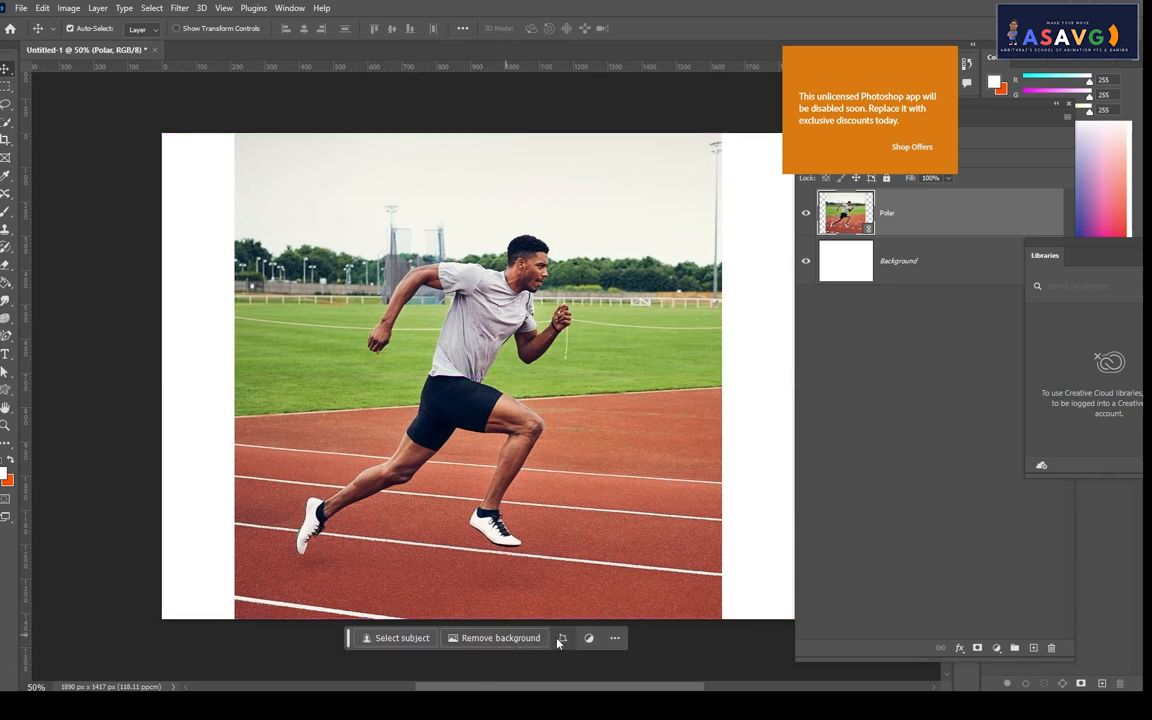
- Try the automatic background removal on the Polar layer and undo it
{"action": "left_click", "coordinate": [510, 645]}
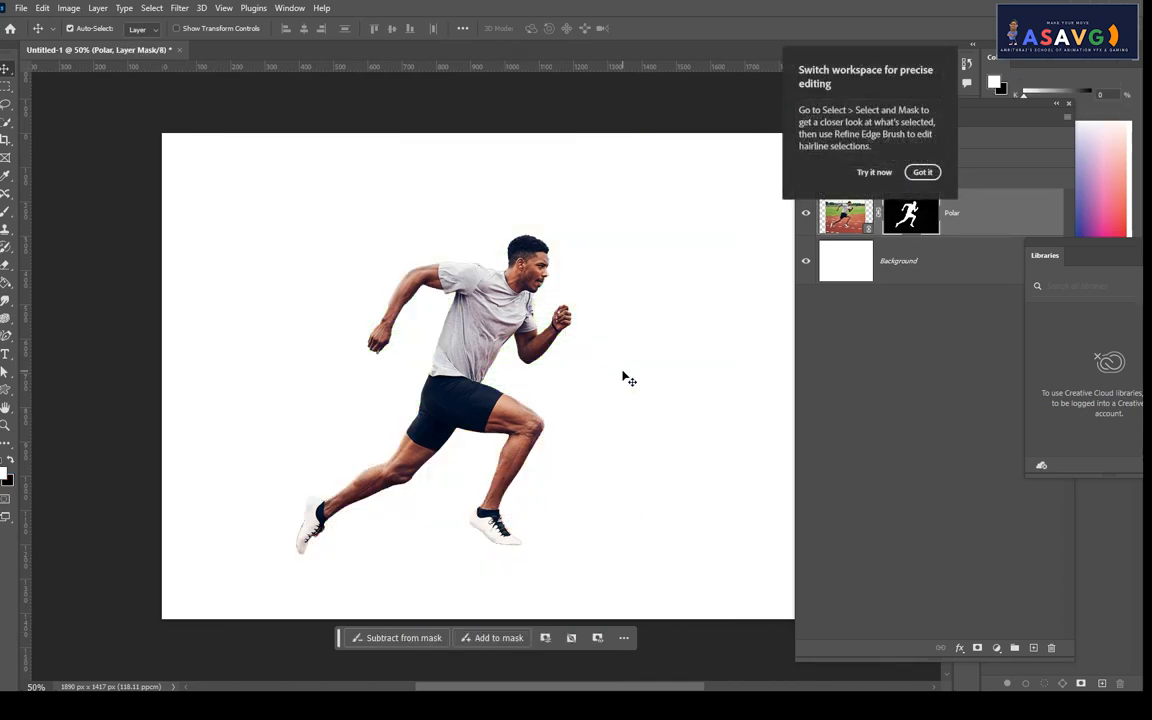
{"action": "key", "text": "ctrl+z"}
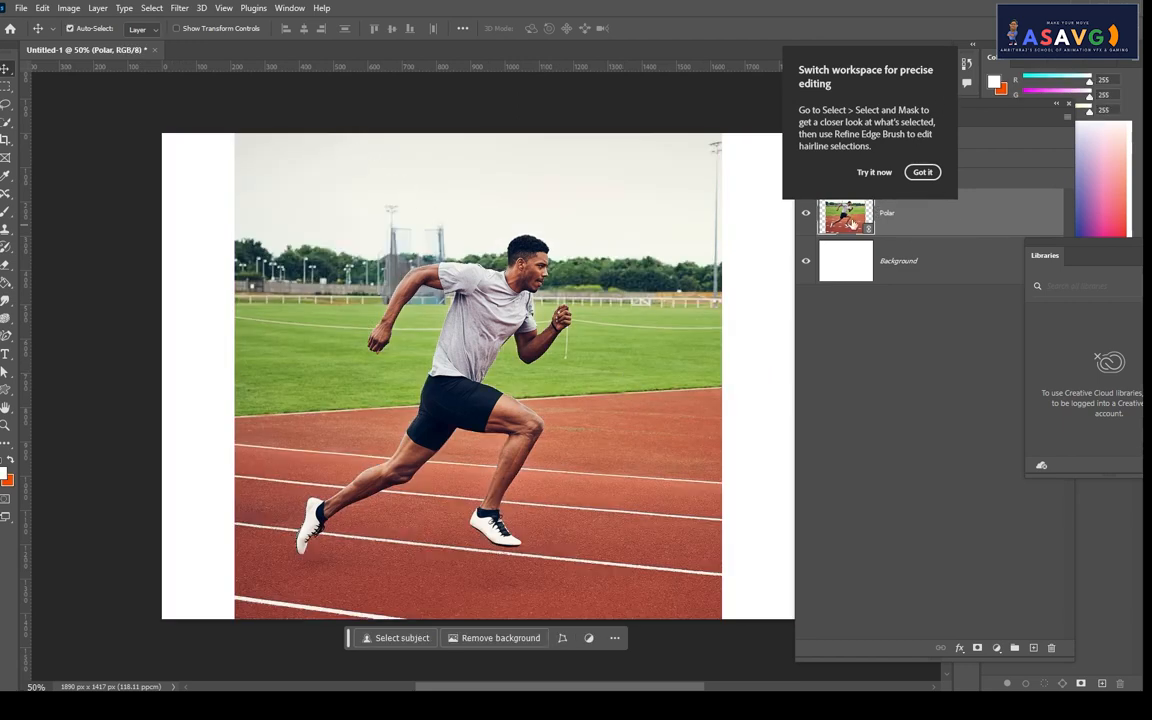
- Try to select the subject with the Background layer active
{"action": "left_click", "coordinate": [930, 260]}
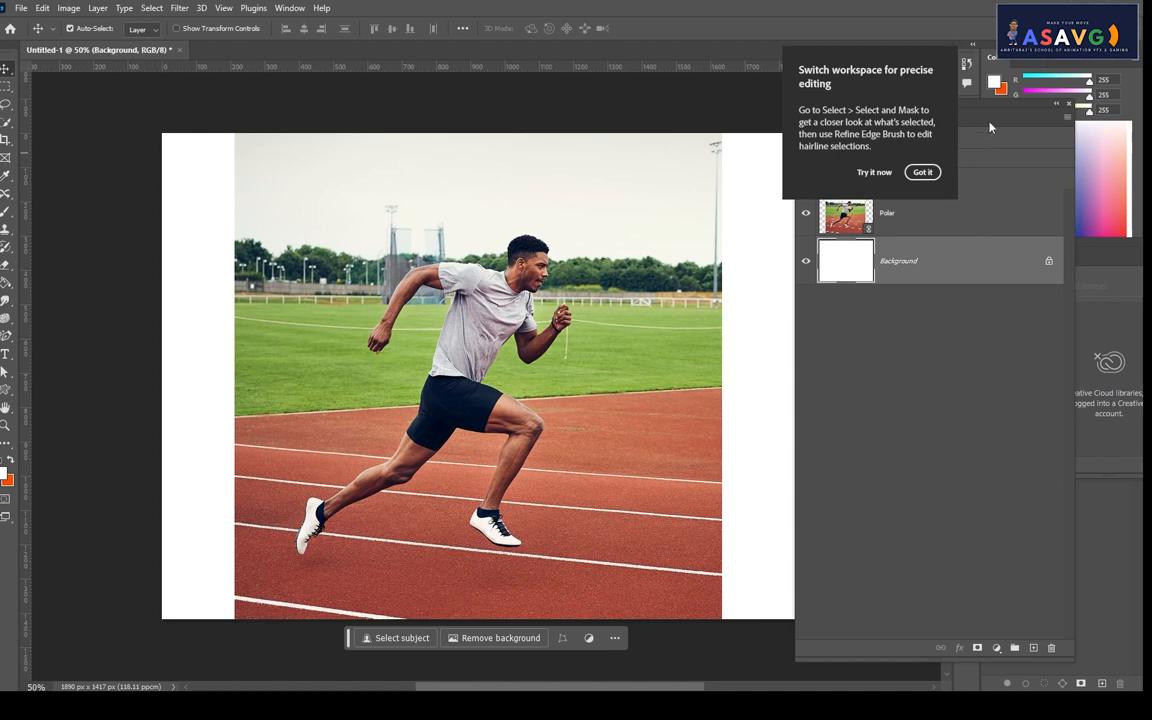
{"action": "left_click_drag", "start_coordinate": [906, 106], "coordinate": [748, 189]}
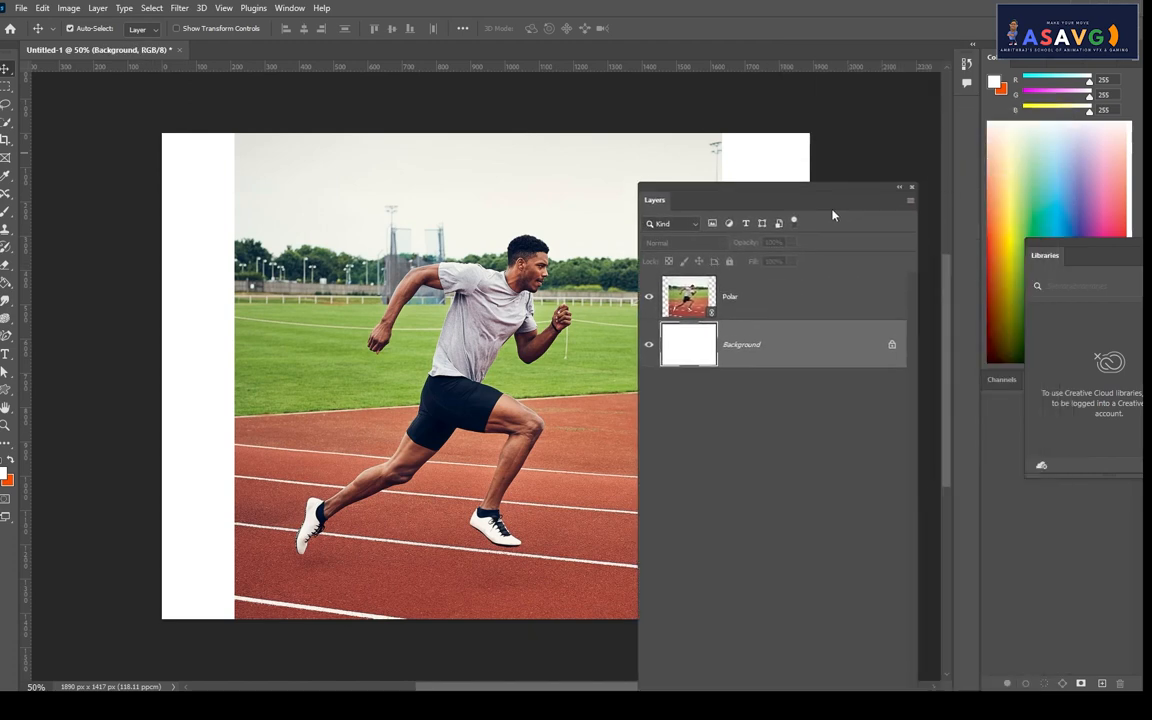
{"action": "left_click", "coordinate": [150, 8]}
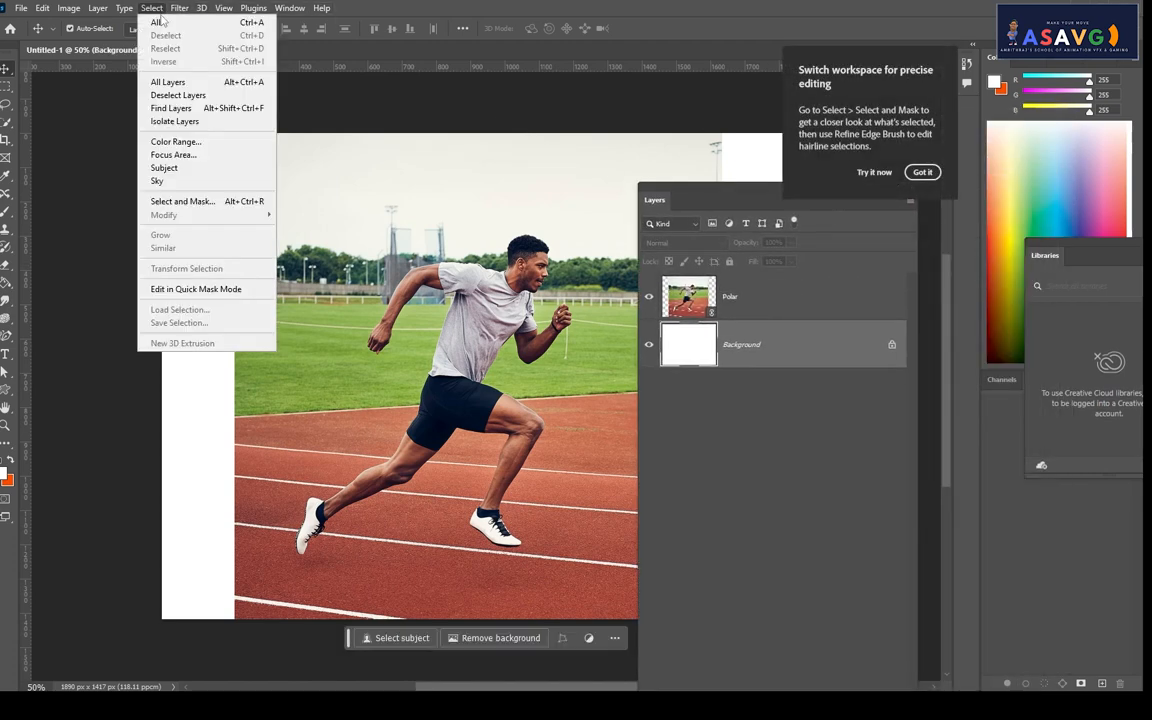
{"action": "left_click", "coordinate": [179, 170]}
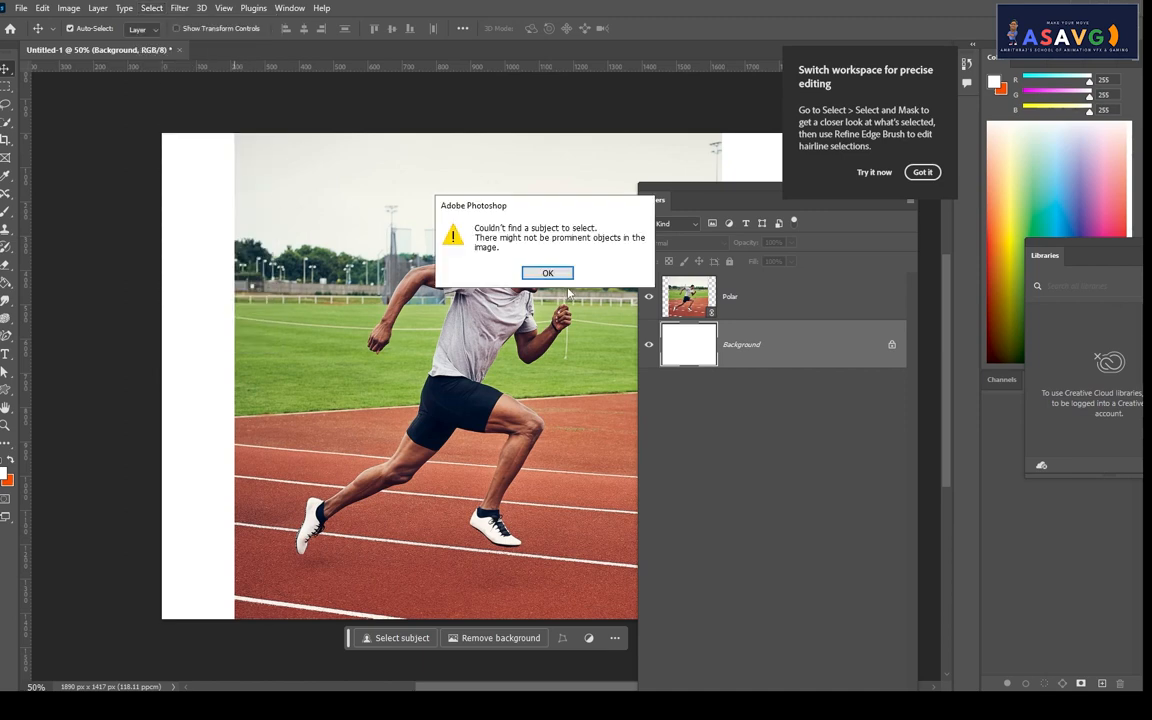
{"action": "left_click", "coordinate": [493, 244]}
- Select the runner as the subject on the Polar layer and invert the selection
{"action": "left_click", "coordinate": [762, 314]}
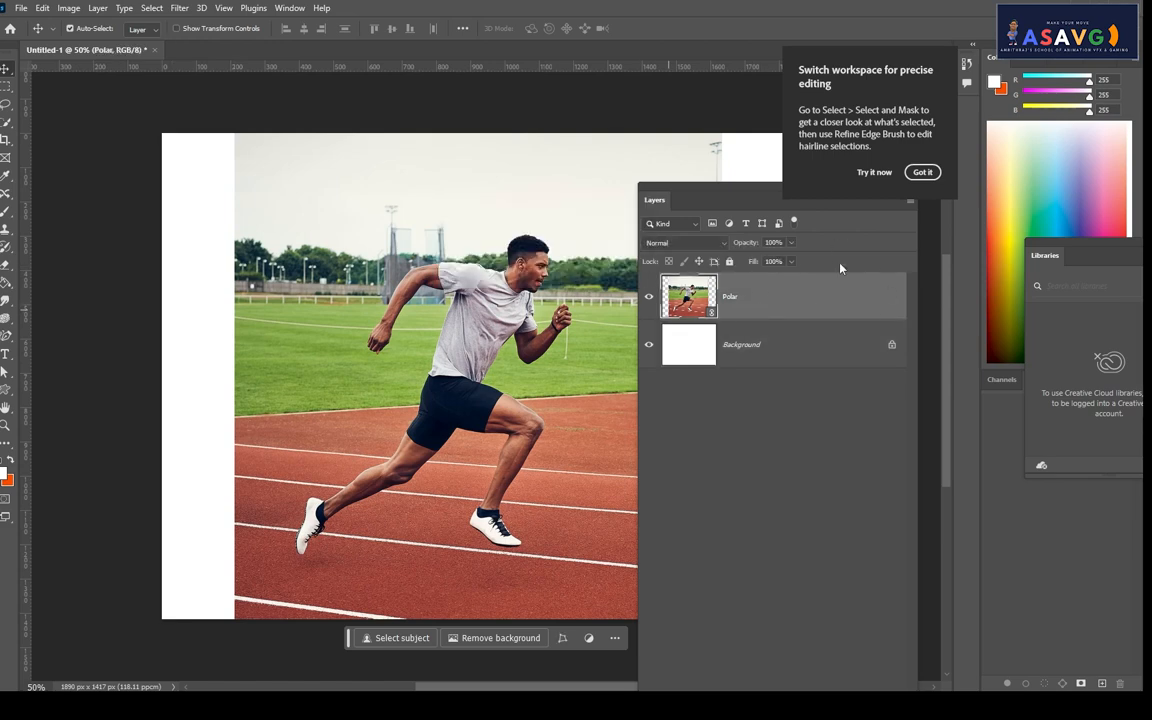
{"action": "left_click", "coordinate": [152, 8]}
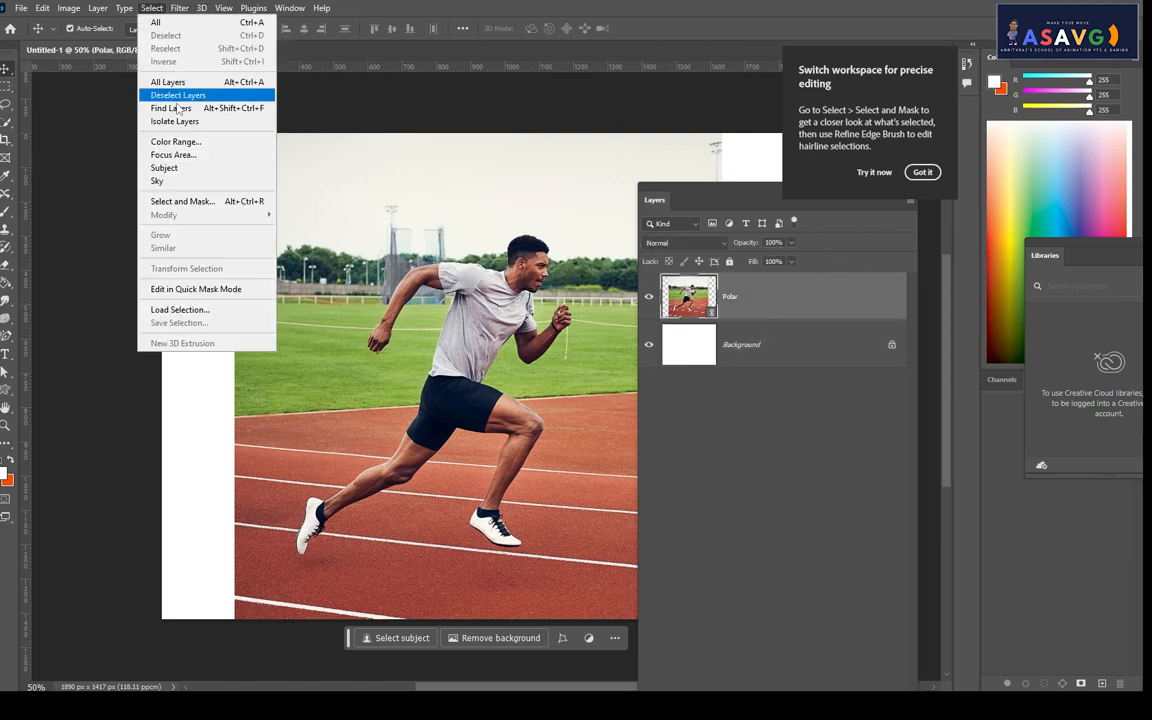
{"action": "left_click", "coordinate": [176, 160]}
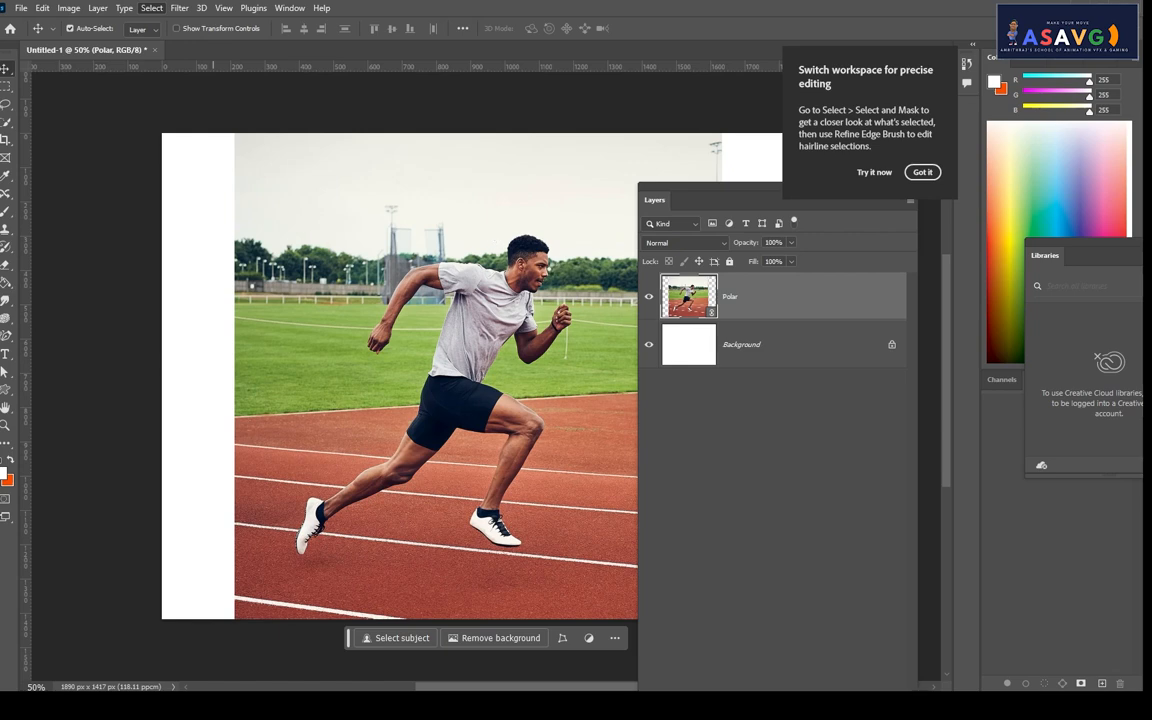
{"action": "left_click", "coordinate": [155, 9]}
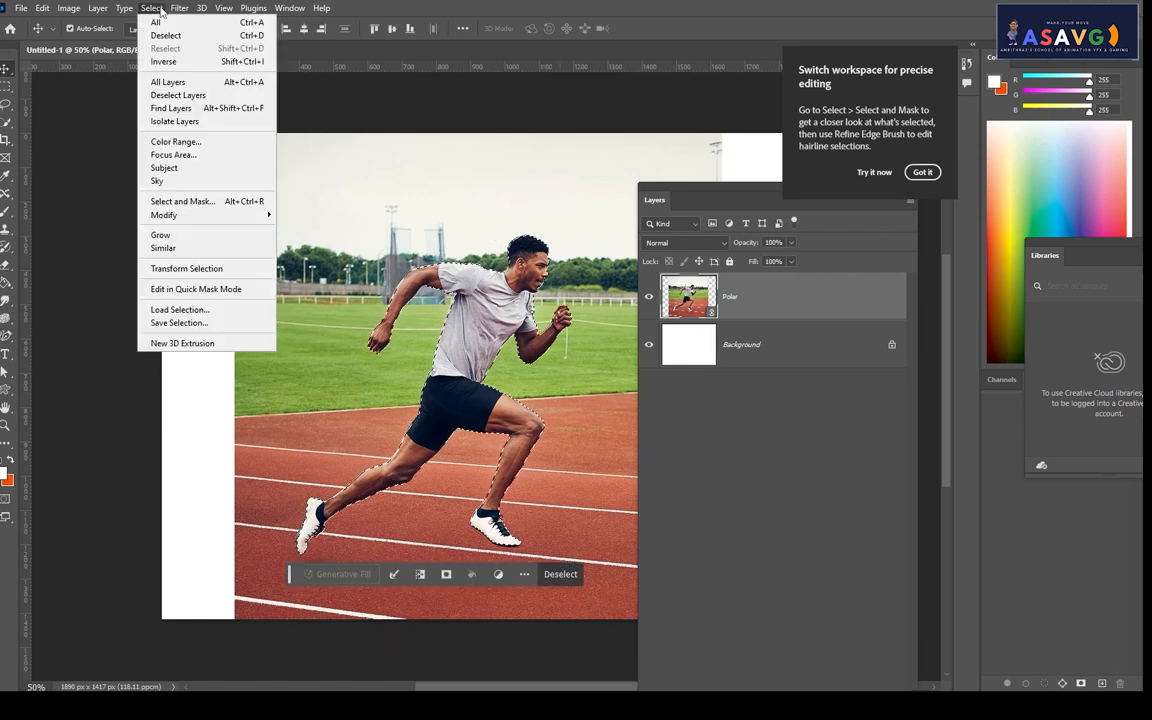
{"action": "left_click", "coordinate": [182, 64]}
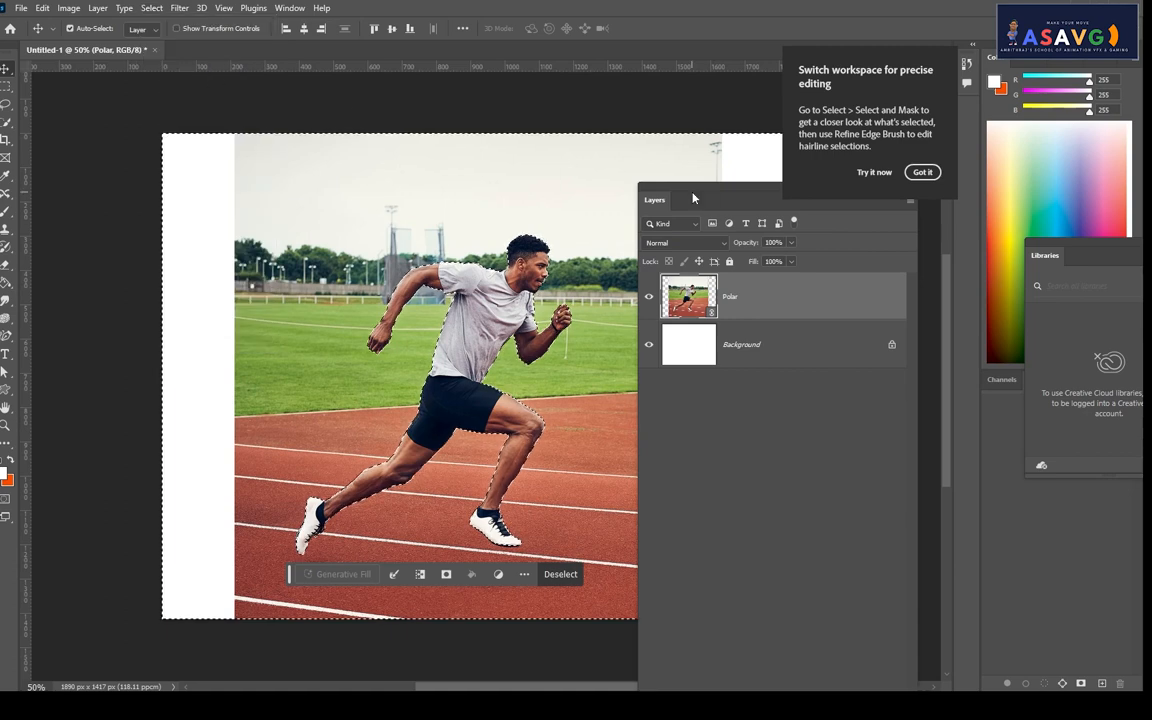
- Try to delete the selected surroundings of the runner from the linked Polar smart object
{"action": "left_click_drag", "start_coordinate": [698, 196], "coordinate": [848, 193]}
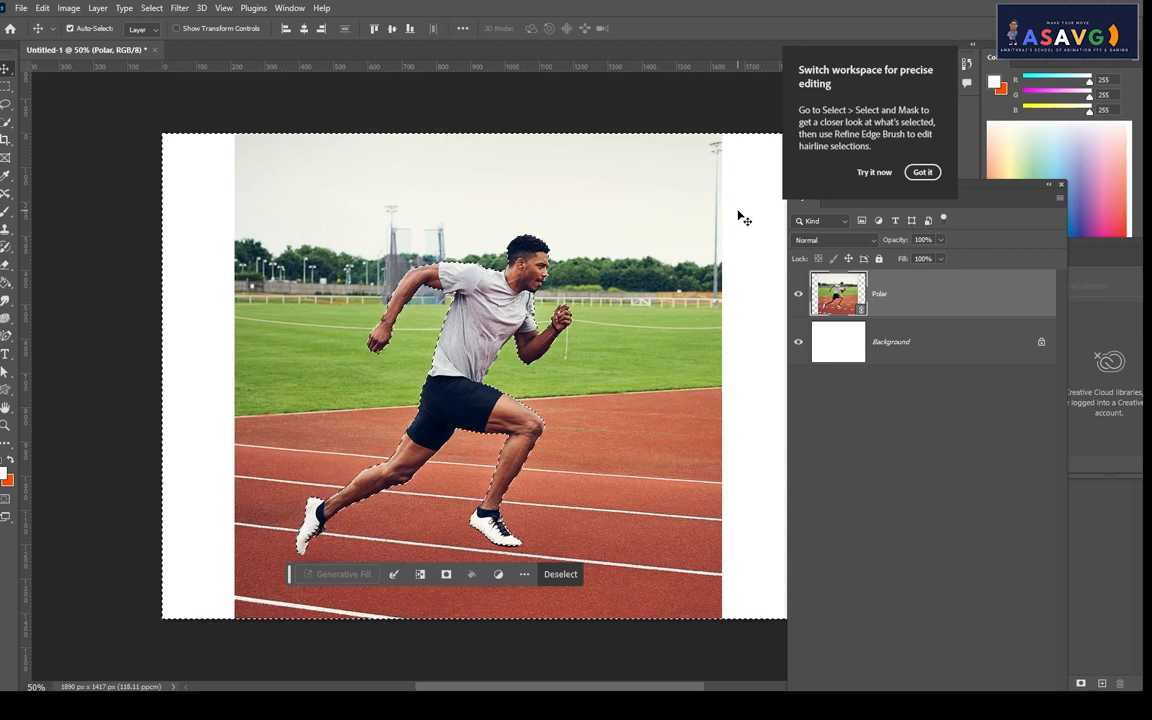
{"action": "key", "text": "Delete"}
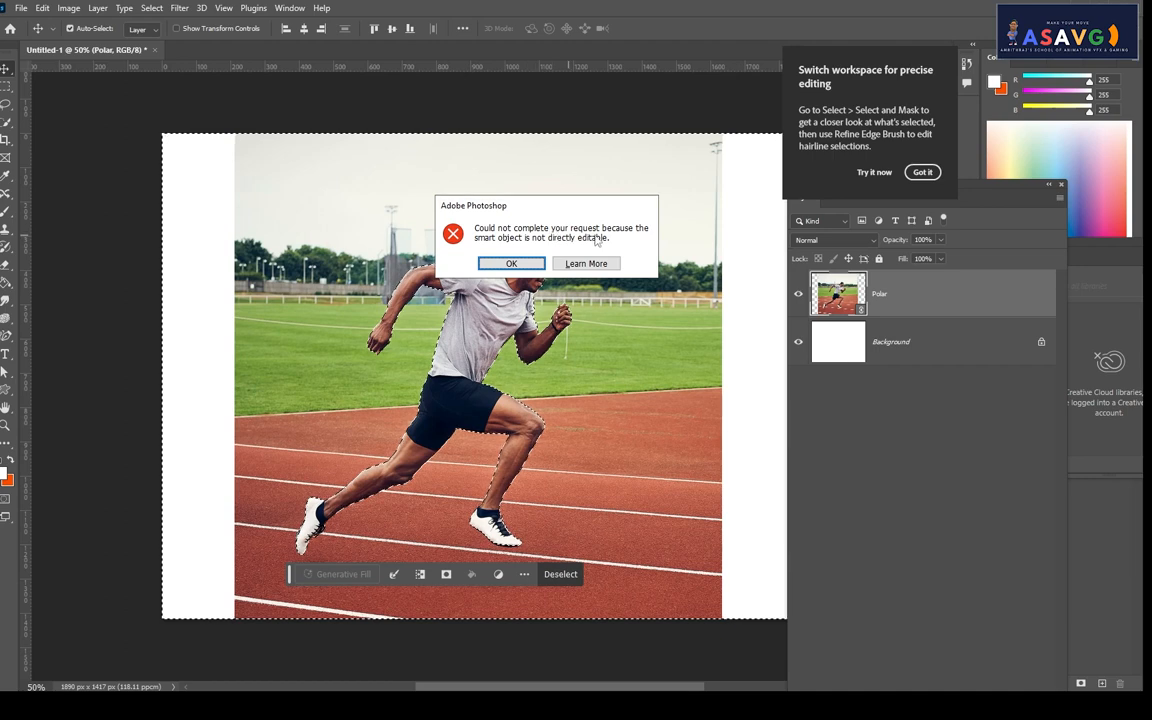
{"action": "left_click", "coordinate": [511, 264]}
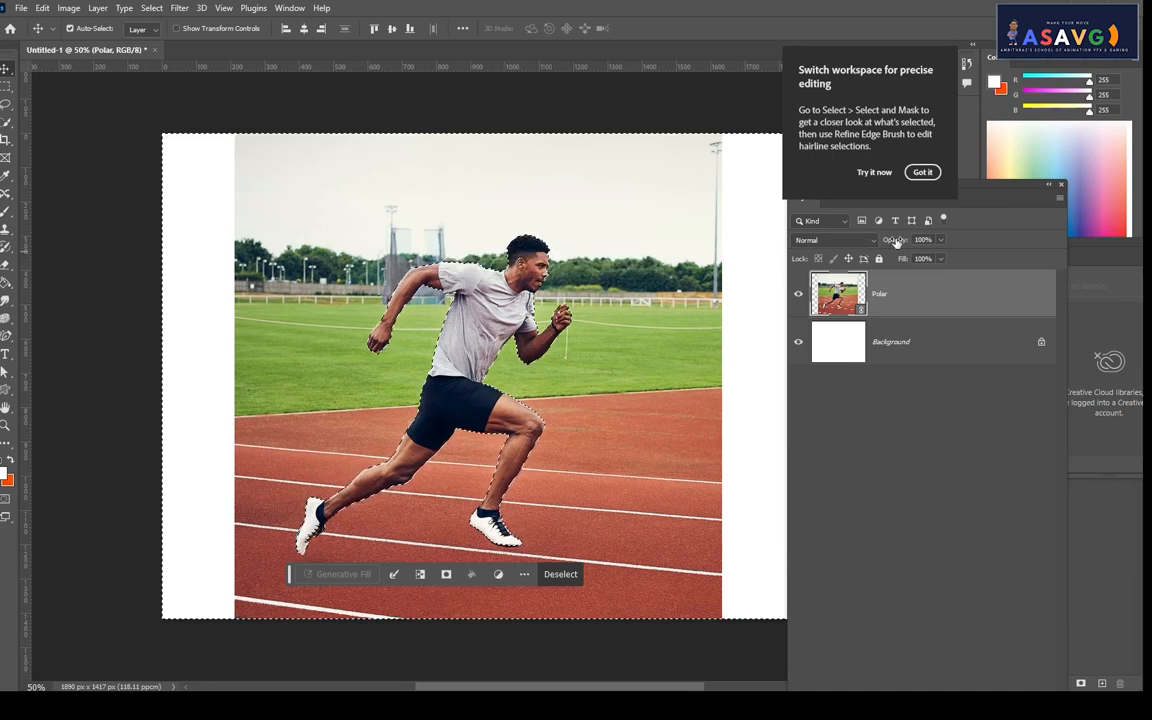
- Rasterize the Polar layer
{"action": "left_click_drag", "start_coordinate": [983, 196], "coordinate": [735, 155]}
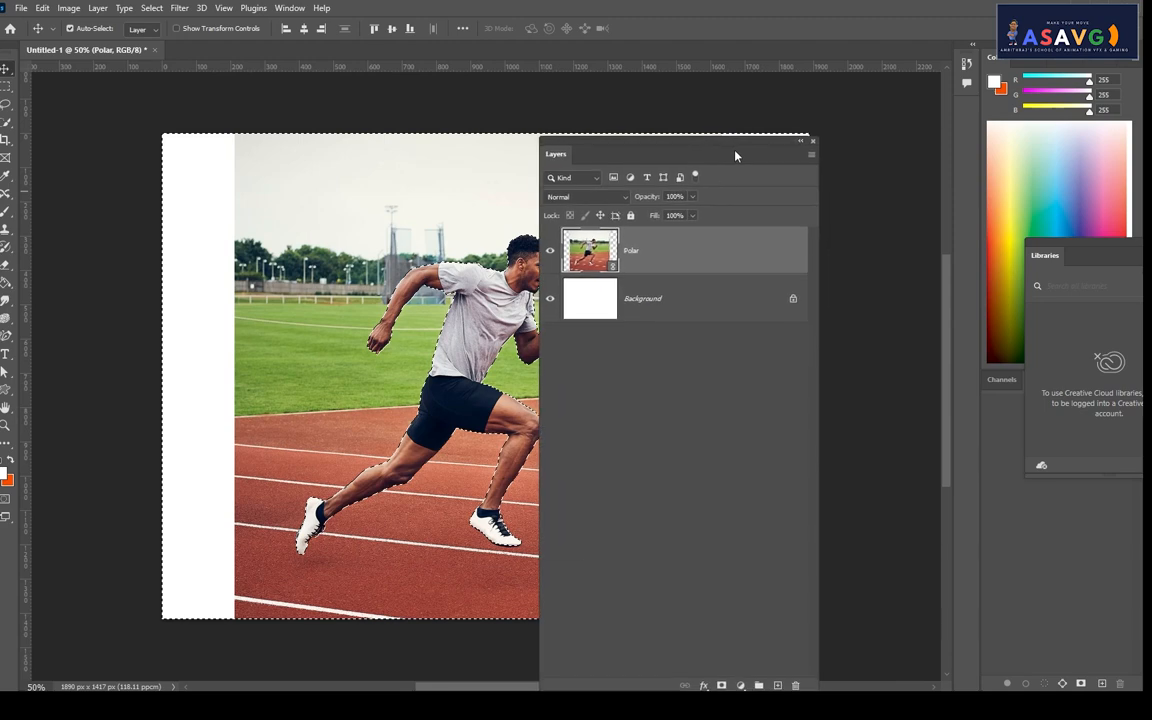
{"action": "right_click", "coordinate": [671, 264]}
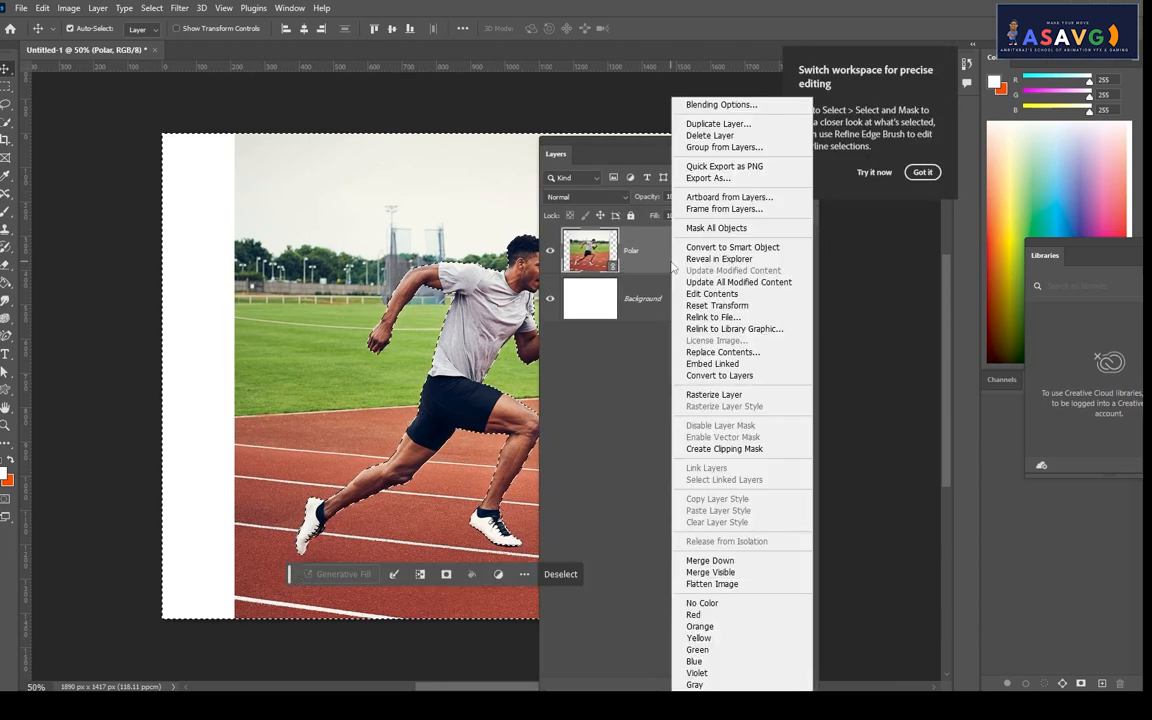
{"action": "left_click", "coordinate": [724, 396]}
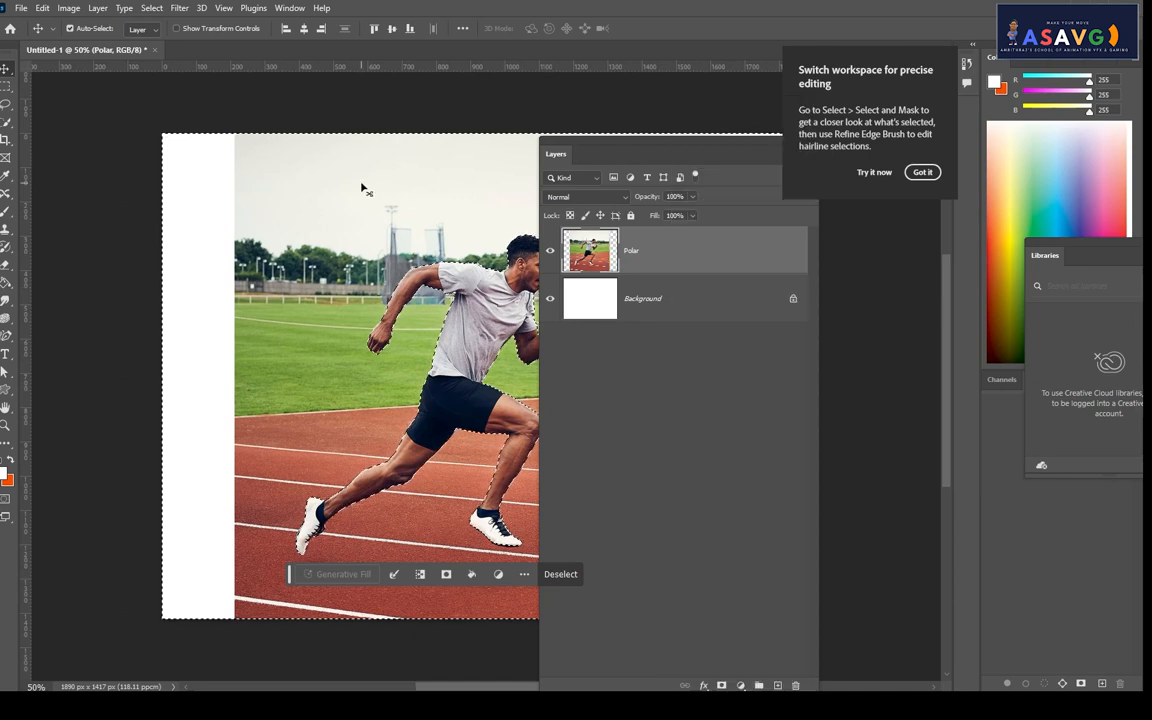
- Delete the area around the runner and deselect, and undo both changes
{"action": "key", "text": "Delete"}
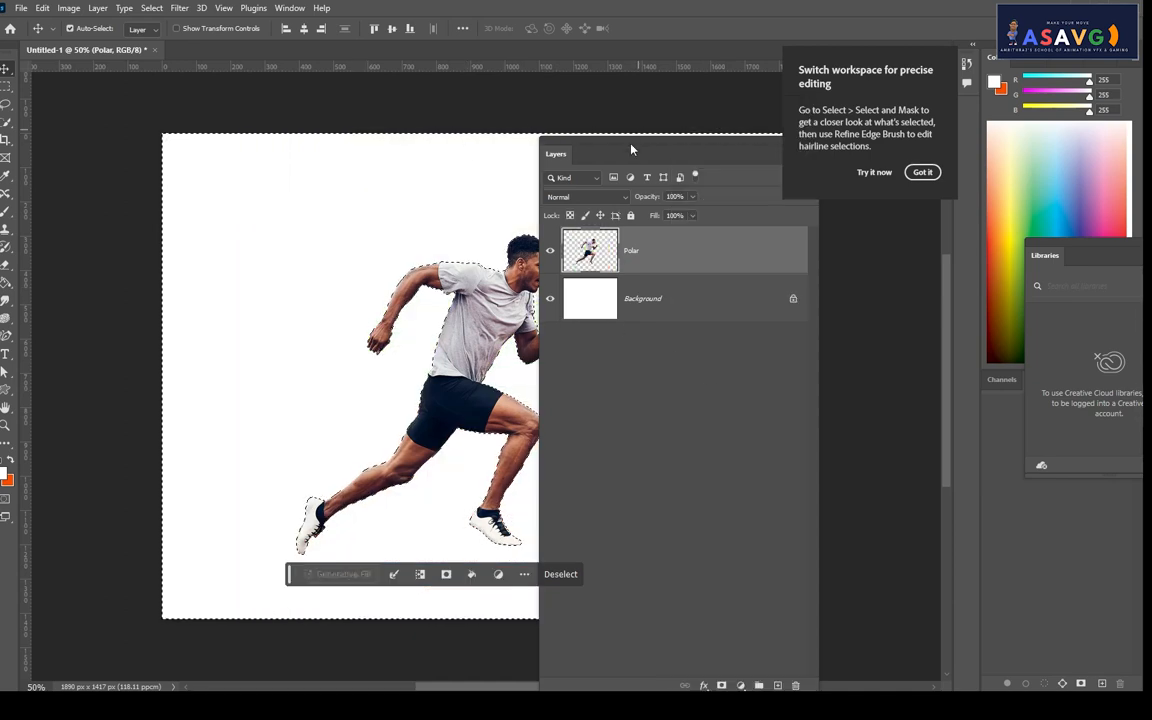
{"action": "left_click_drag", "start_coordinate": [638, 160], "coordinate": [860, 125]}
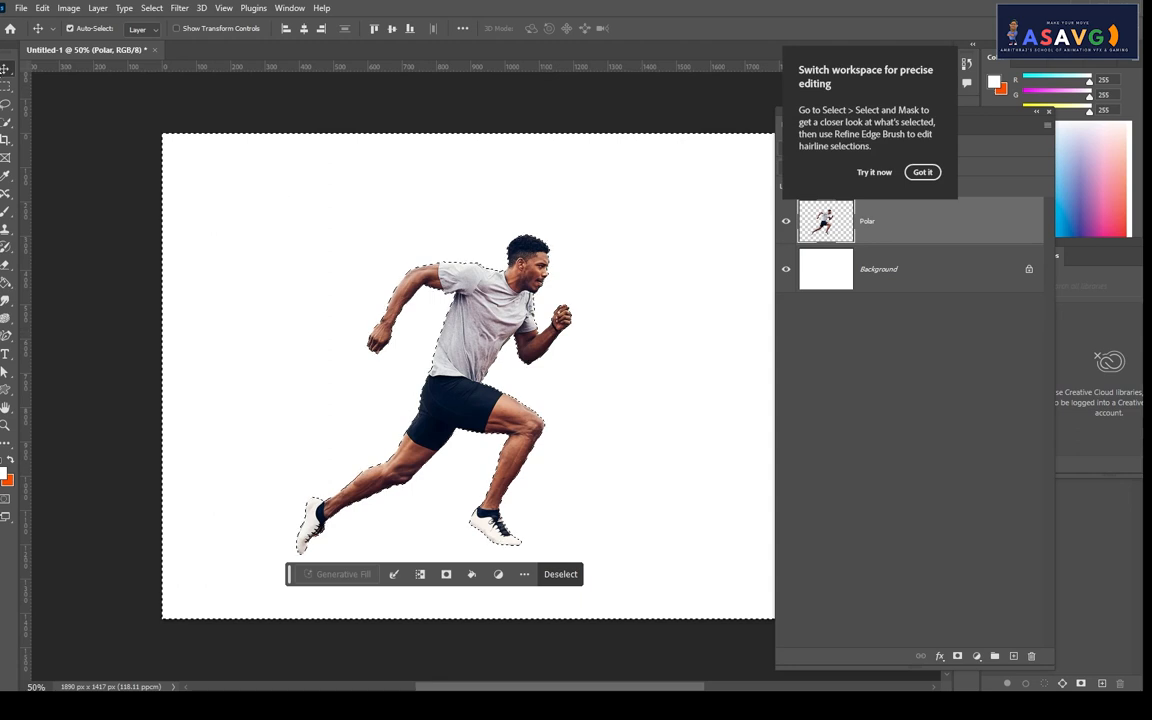
{"action": "key", "text": "m"}
{"action": "key", "text": "ctrl+d"}
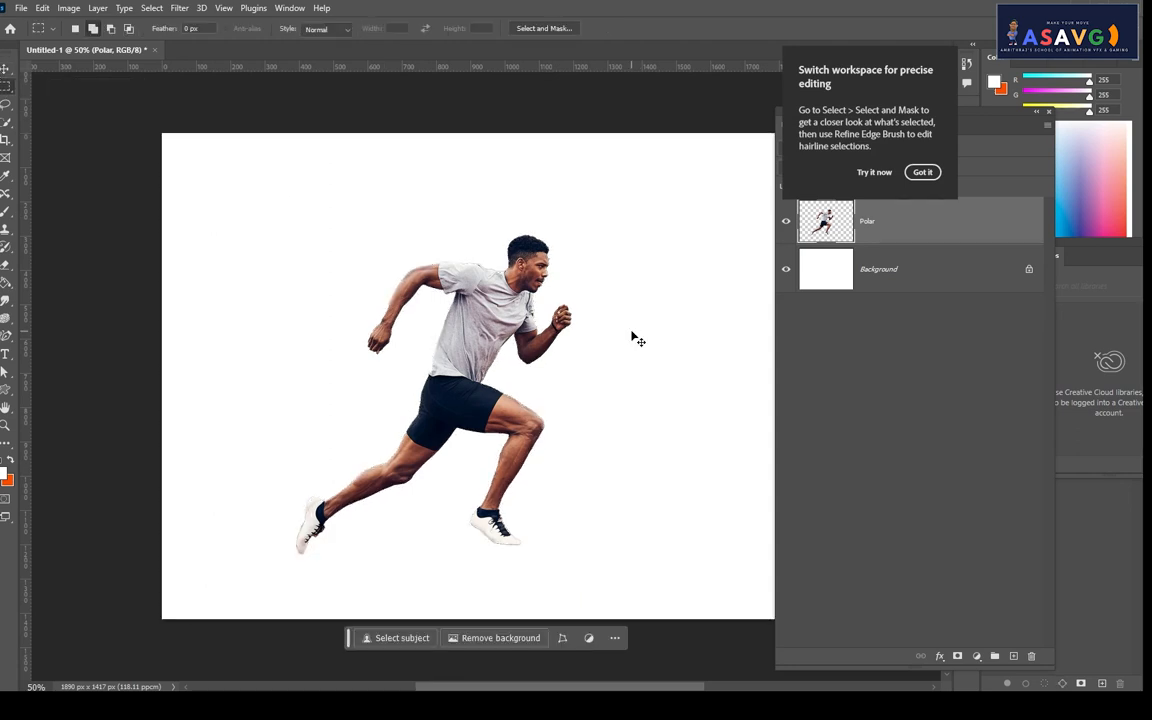
{"action": "key", "text": "ctrl+z"}
{"action": "key", "text": "ctrl+z"}
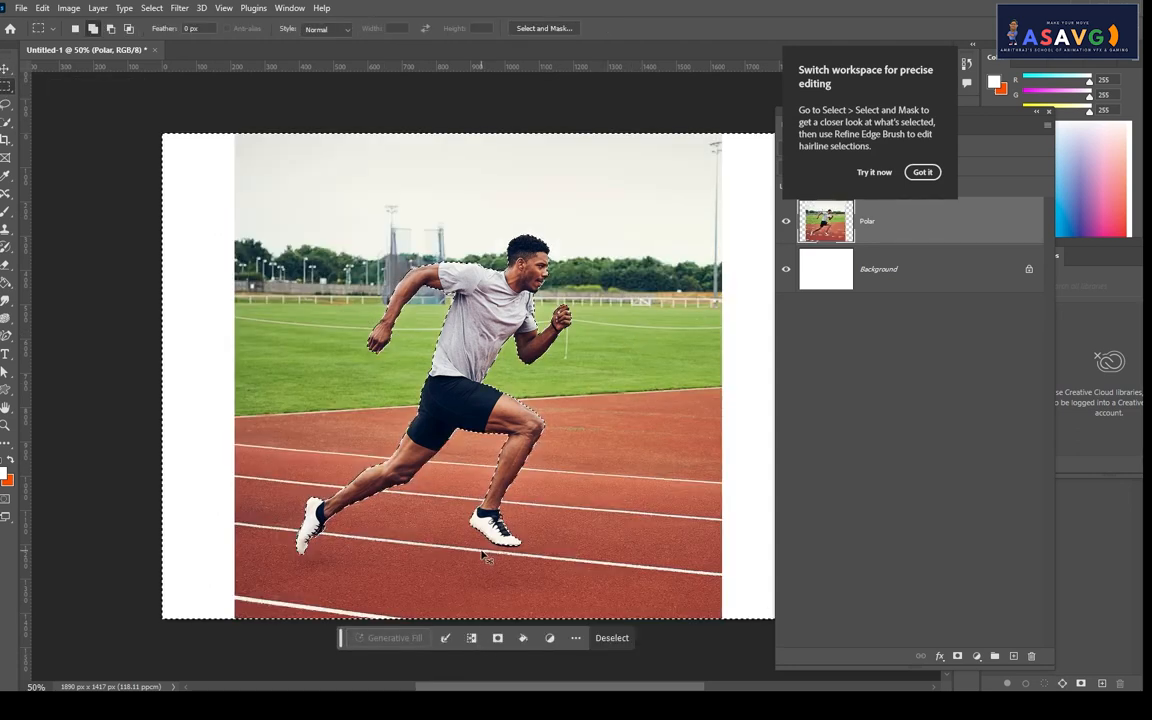
- Clear the selection and undo the layer mask added to the Polar layer
{"action": "key", "text": "ctrl+d"}
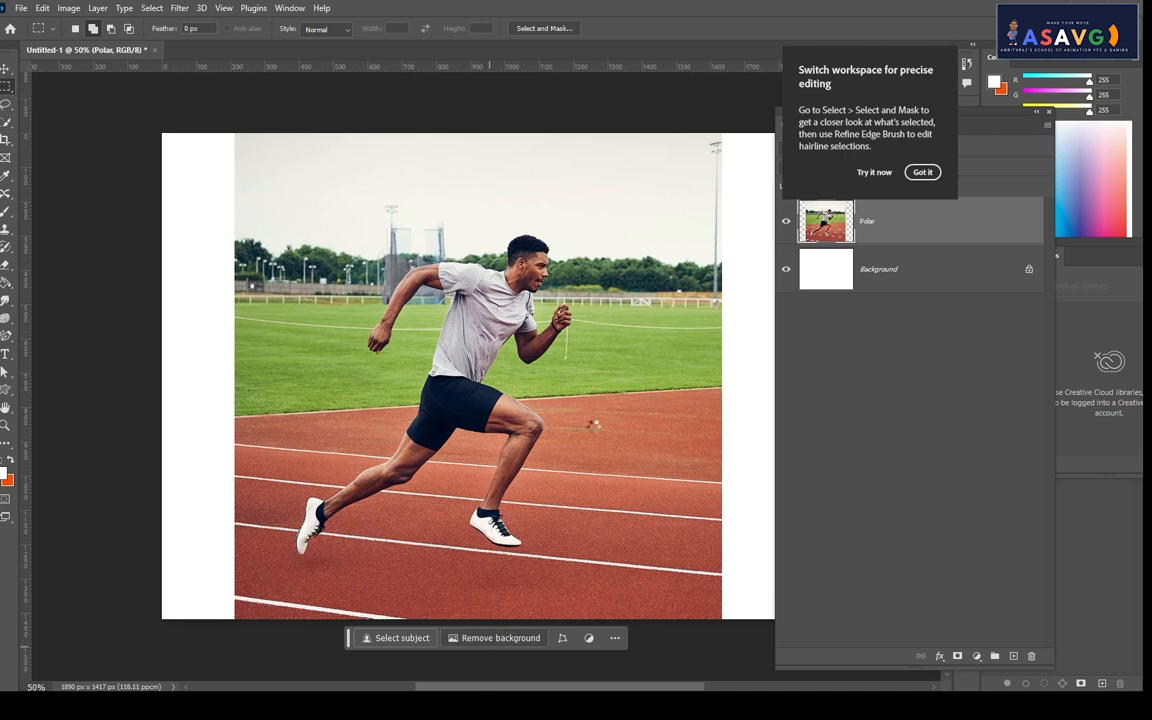
{"action": "key", "text": "ctrl+shift+z"}
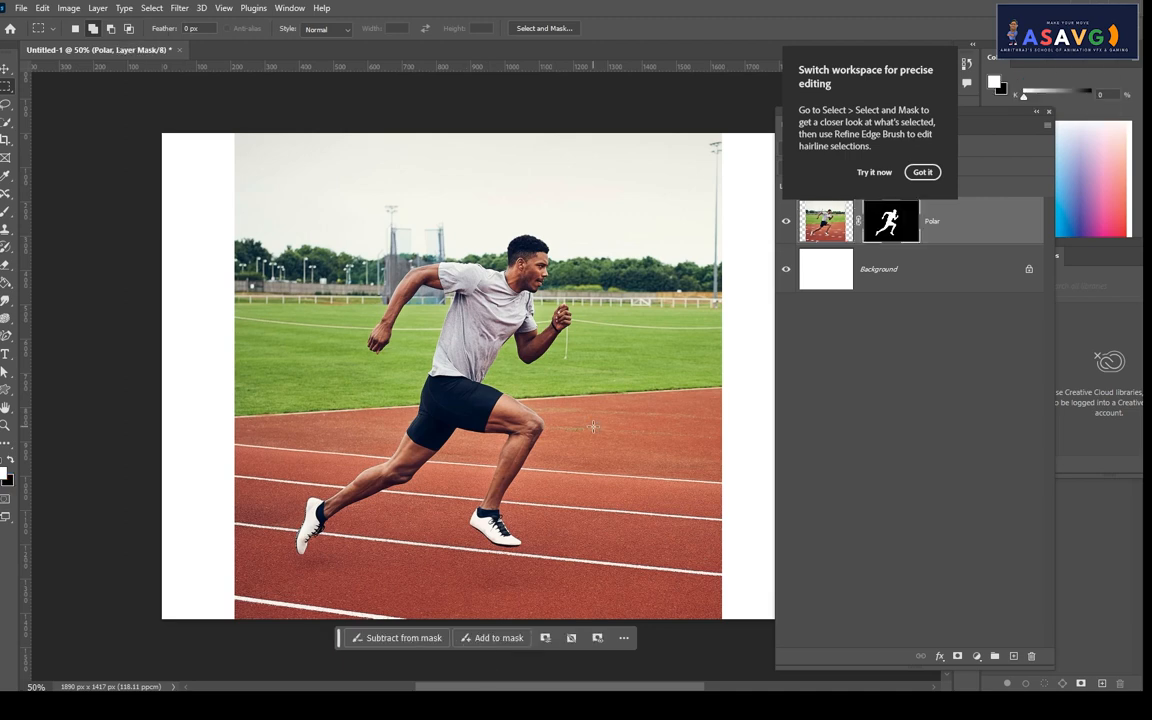
{"action": "key", "text": "ctrl+z"}
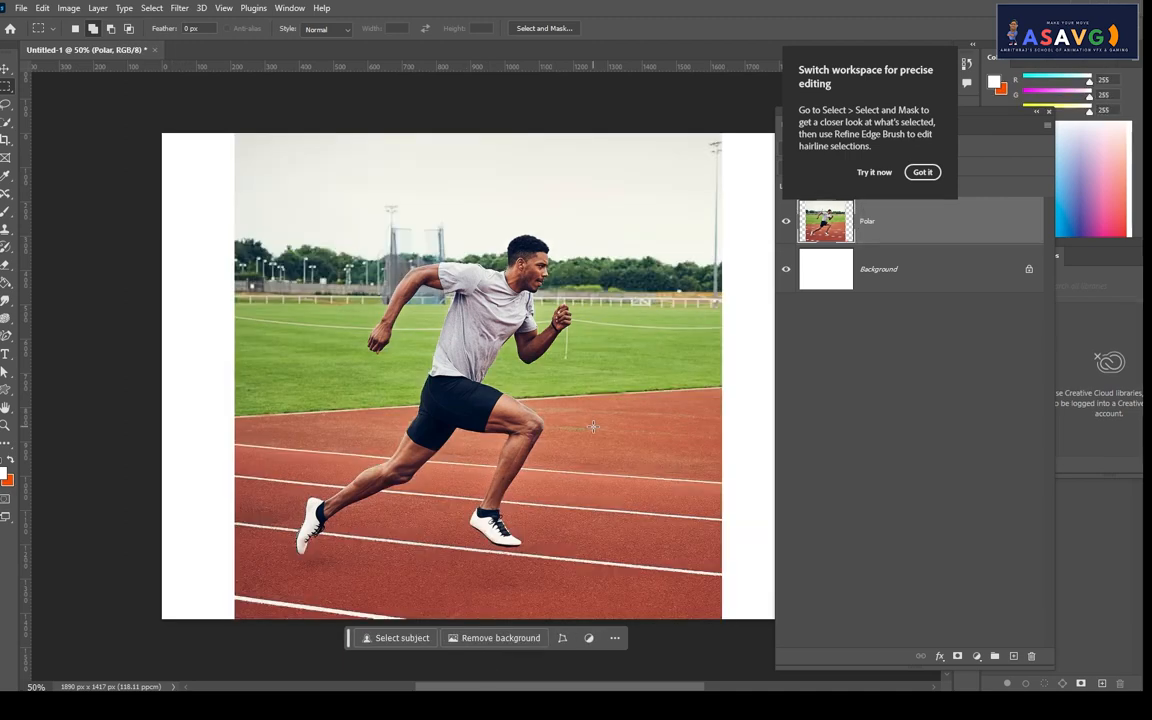
- Select the runner as the subject on the rasterized Polar layer and undo a trial deletion of the figure
{"action": "left_click", "coordinate": [151, 8]}
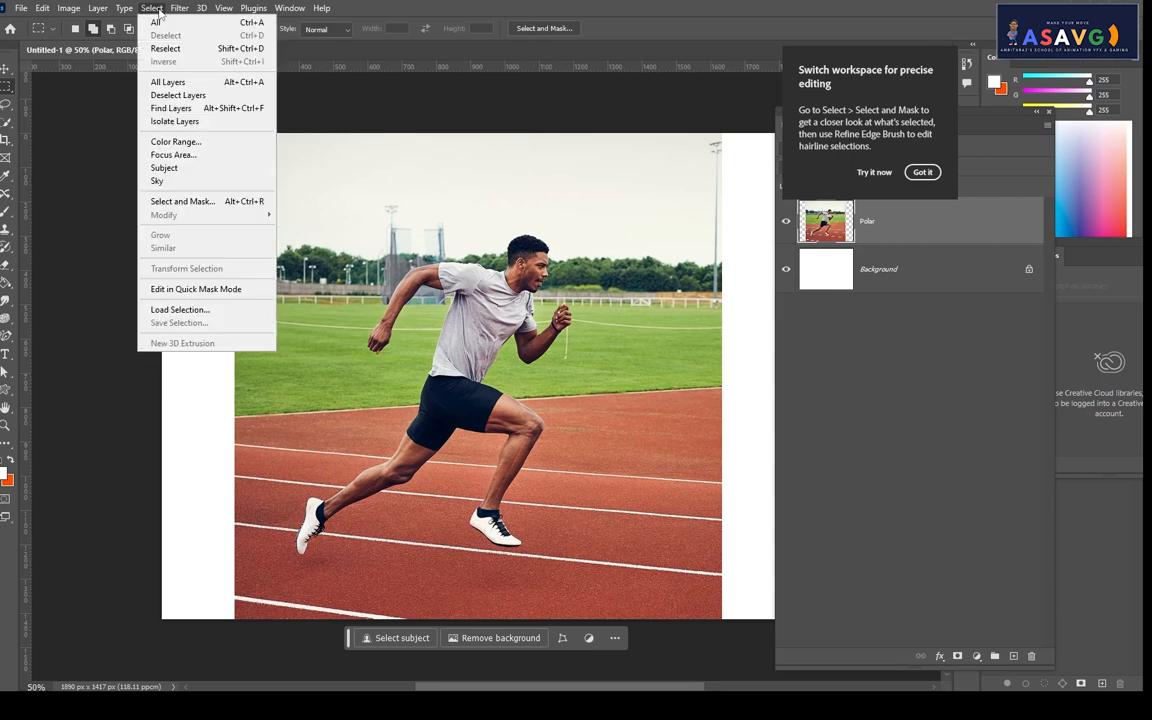
{"action": "left_click", "coordinate": [165, 167]}
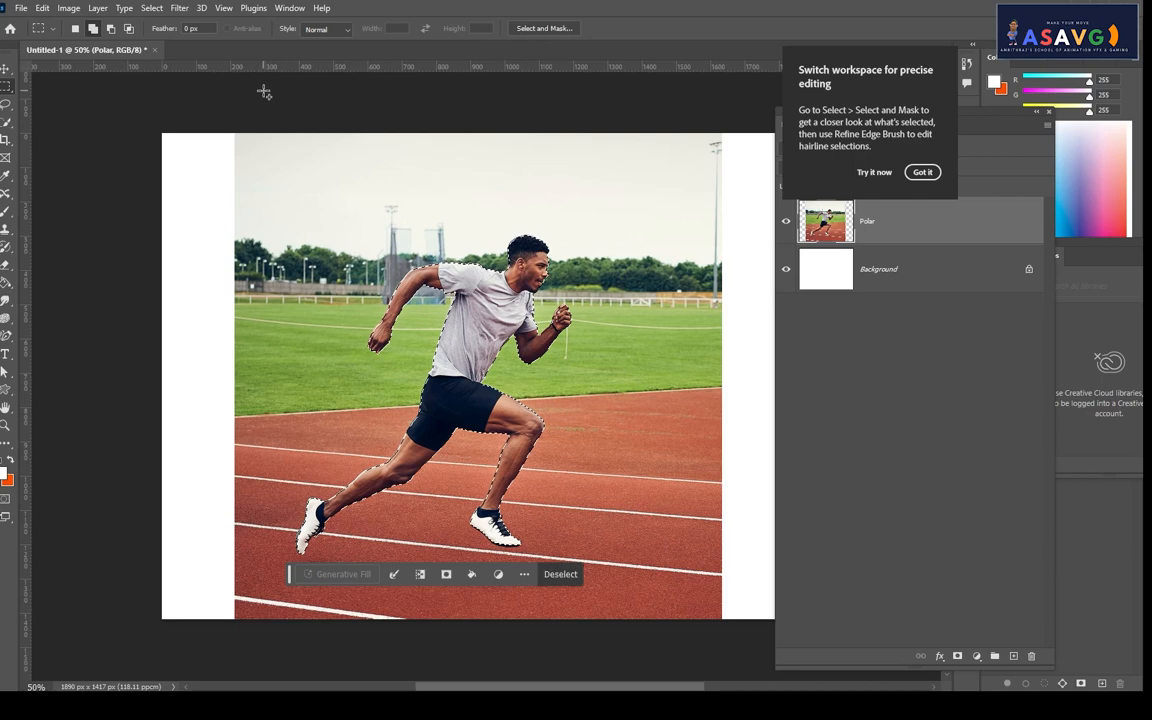
{"action": "key", "text": "Delete"}
{"action": "key", "text": "ctrl+z"}
- Invert the selection and delete the photo background around the runner
{"action": "left_click", "coordinate": [155, 10]}
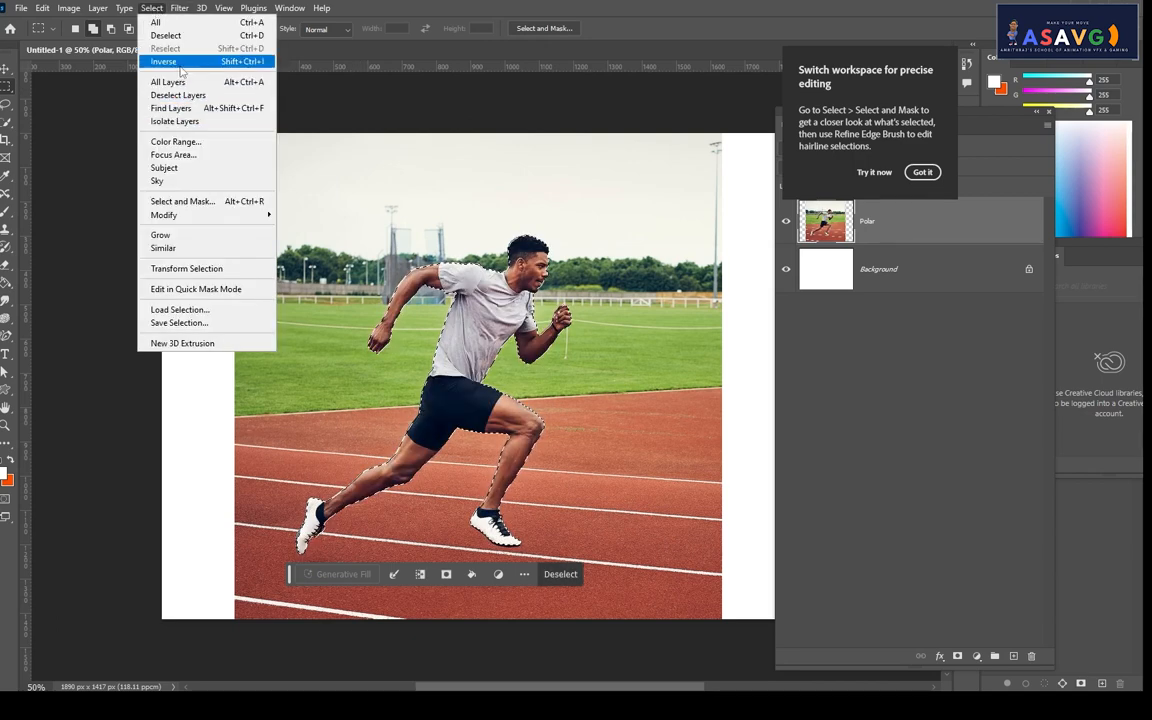
{"action": "left_click", "coordinate": [180, 66]}
{"action": "key", "text": "Delete"}
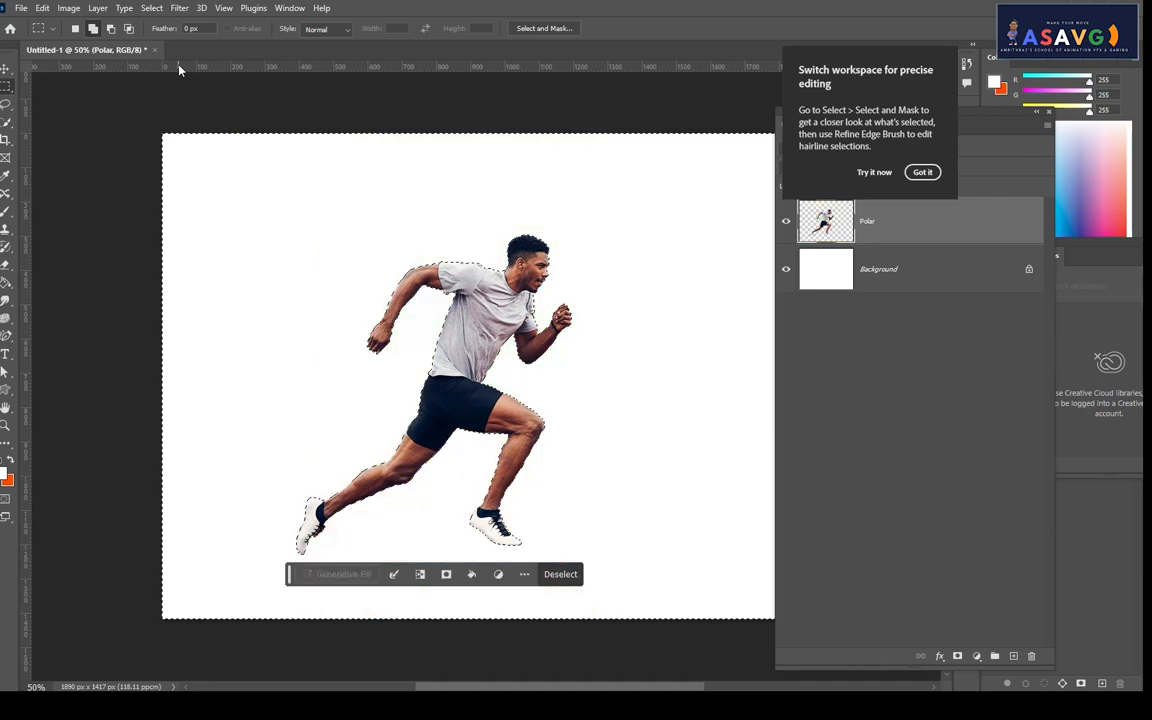
- Deselect the area around the runner and move the cut-out runner slightly up and to the right on the canvas
{"action": "key", "text": "ctrl+d"}
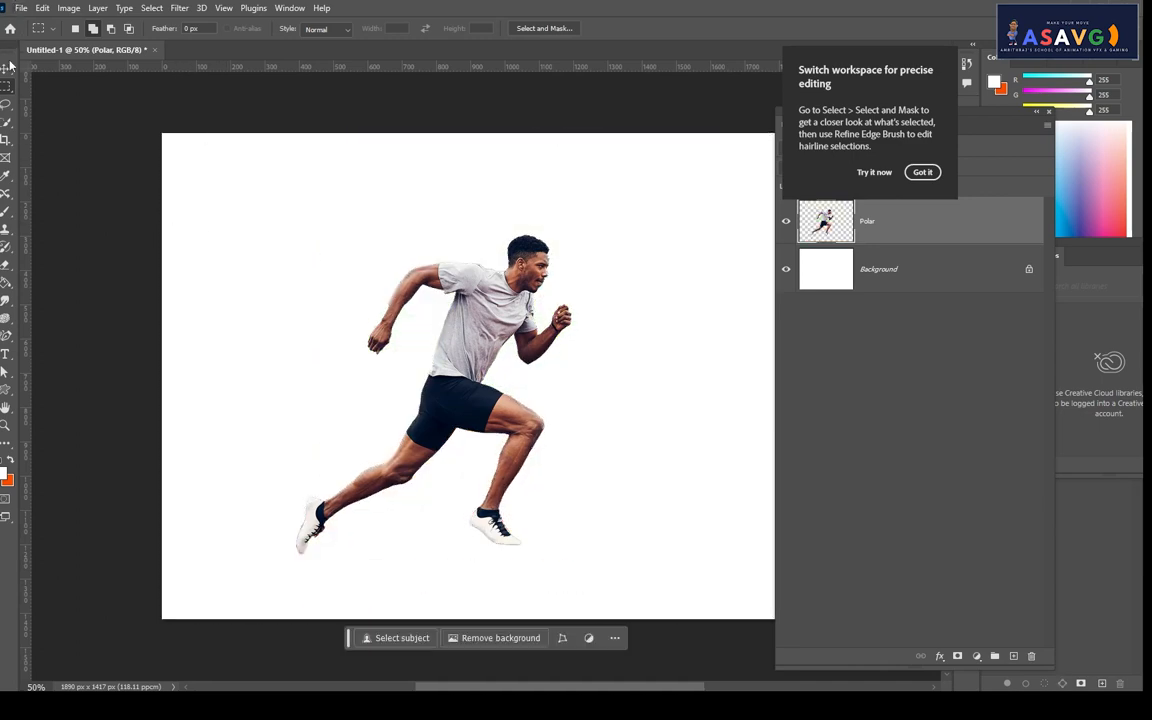
{"action": "left_click", "coordinate": [7, 67]}
{"action": "mouse_move", "coordinate": [473, 350]}
{"action": "left_mouse_down"}
{"action": "mouse_move", "coordinate": [494, 340]}
{"action": "mouse_move", "coordinate": [494, 291]}
{"action": "mouse_move", "coordinate": [481, 336]}
{"action": "left_mouse_up"}
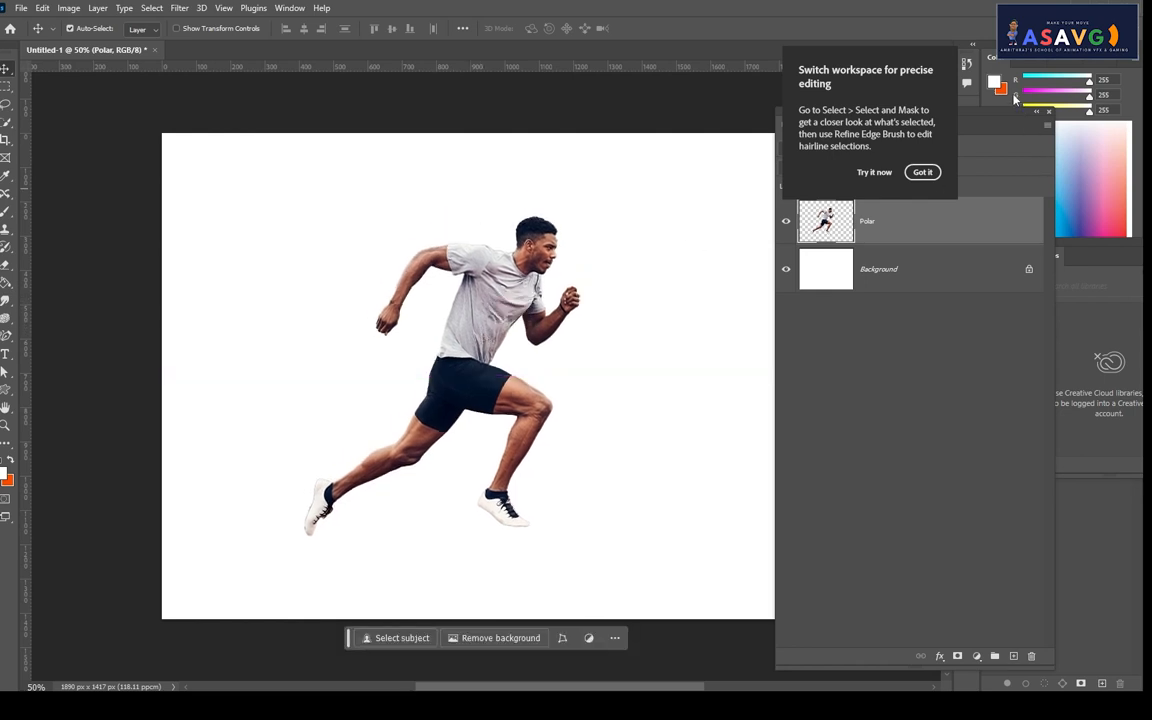
- Dismiss the Select and Mask tip and reposition the floating Layers panel higher so all its controls are accessible
{"action": "left_click", "coordinate": [916, 174]}
{"action": "left_click_drag", "start_coordinate": [882, 114], "coordinate": [881, 76]}
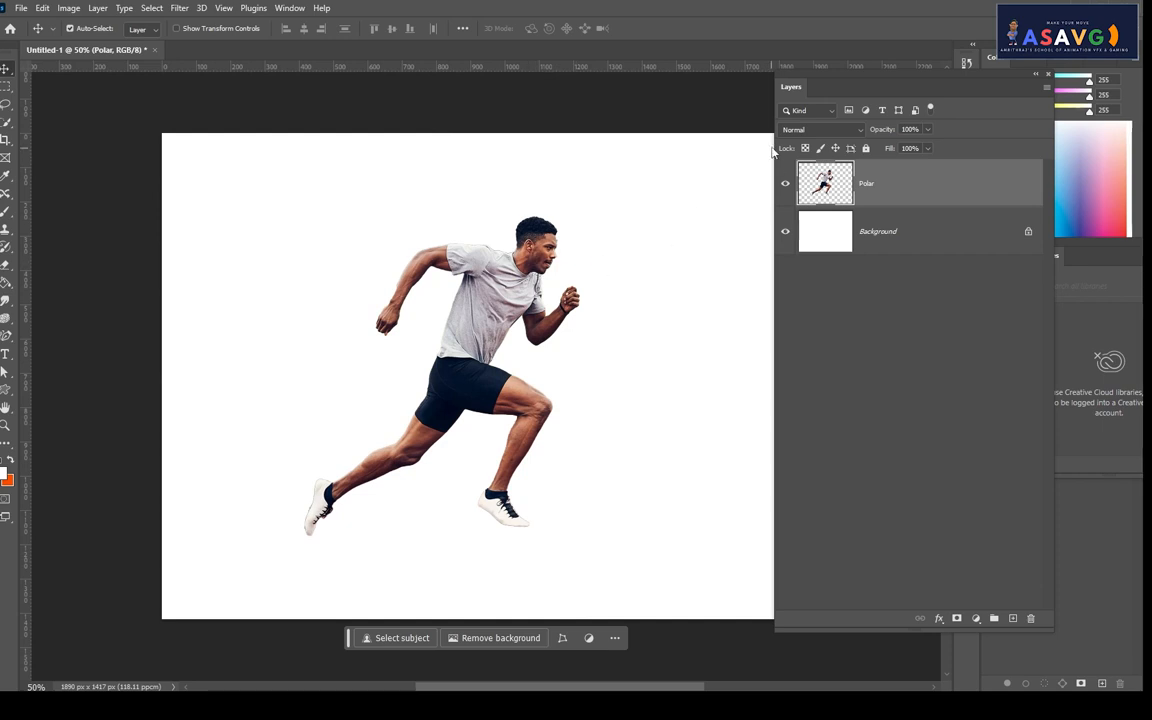
{"action": "left_click_drag", "start_coordinate": [867, 90], "coordinate": [829, 33]}
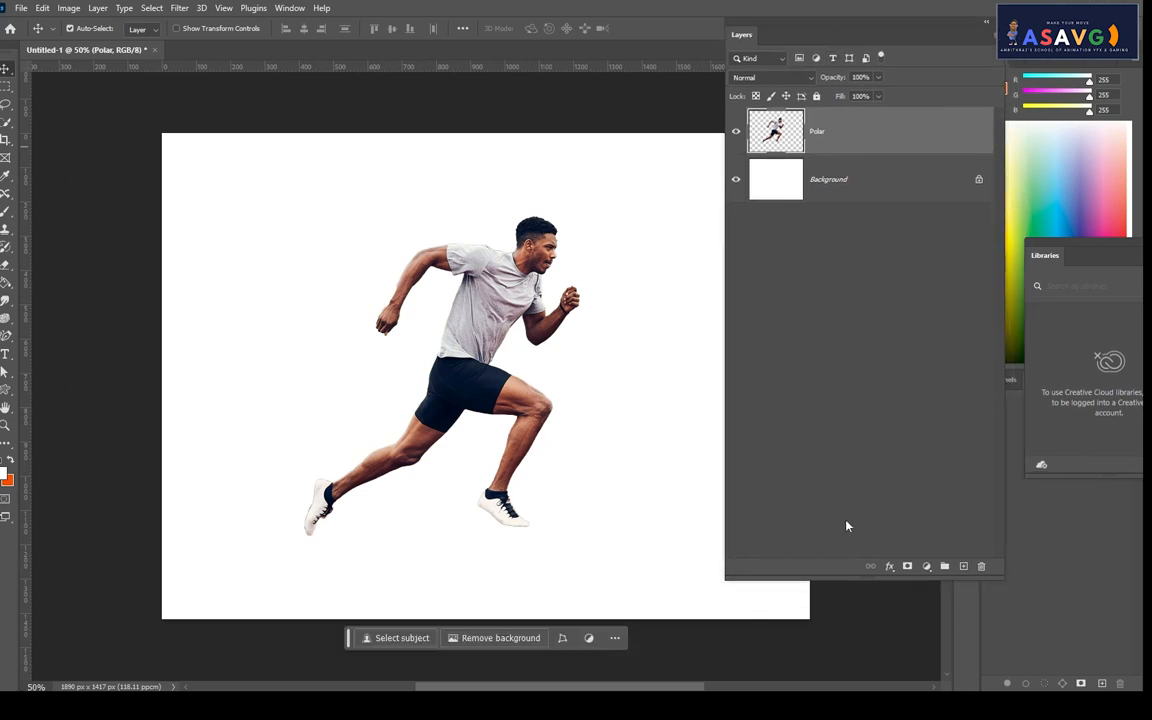
- Add a Gradient fill layer above the runner and set the gradient's starting colour stop to bright blue
{"action": "left_click", "coordinate": [926, 567]}
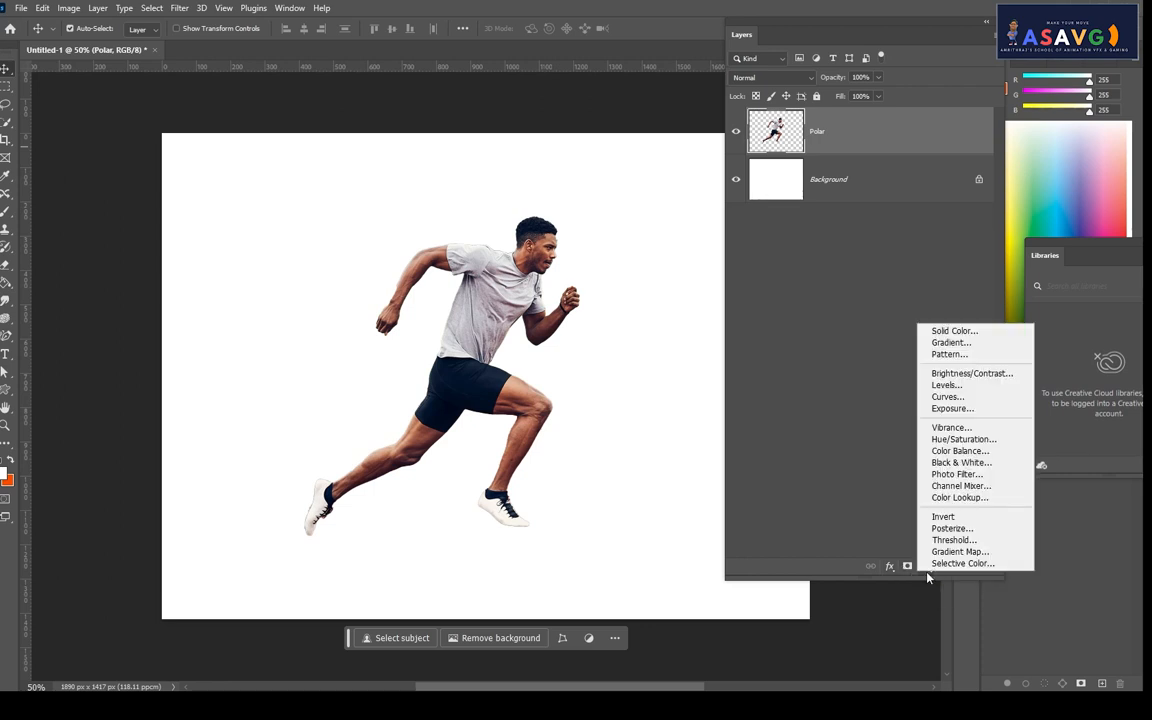
{"action": "left_click", "coordinate": [950, 343]}
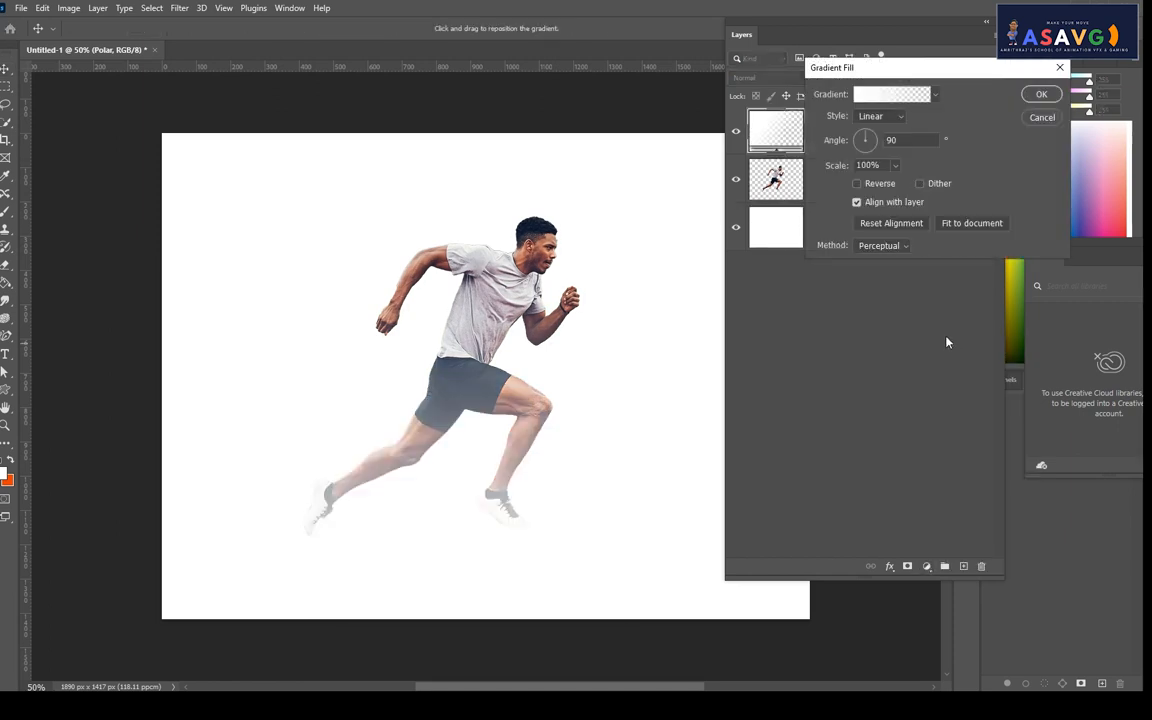
{"action": "left_click_drag", "start_coordinate": [870, 67], "coordinate": [681, 87]}
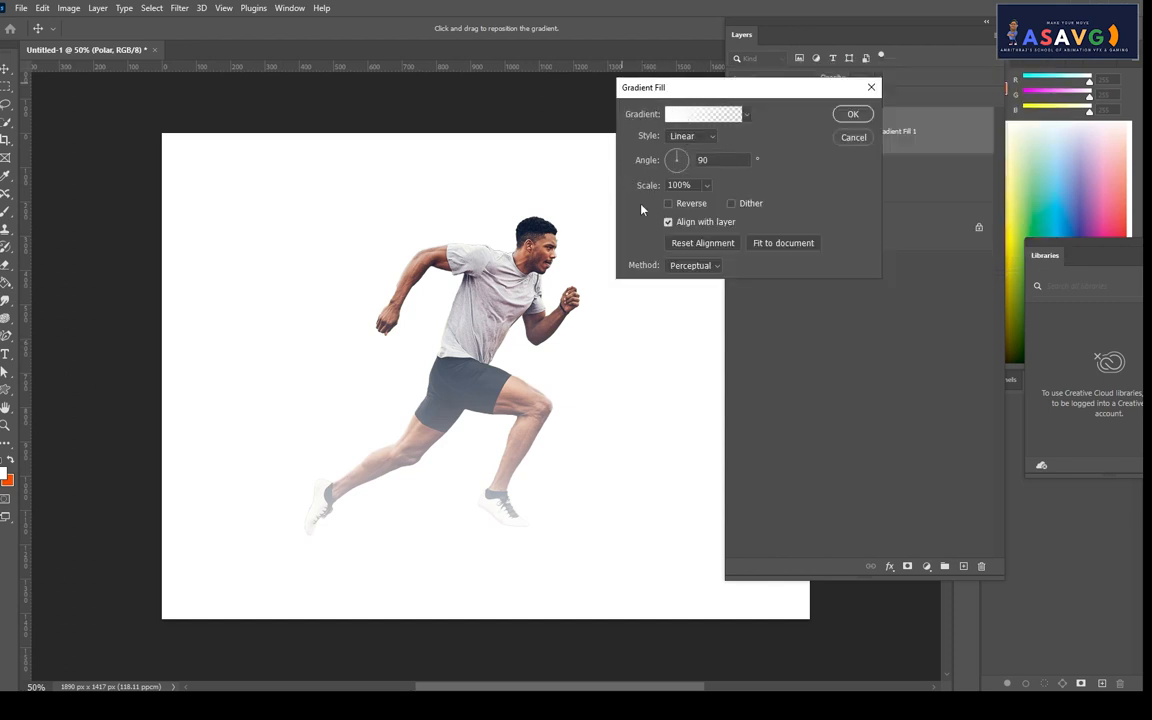
{"action": "left_click", "coordinate": [685, 116]}
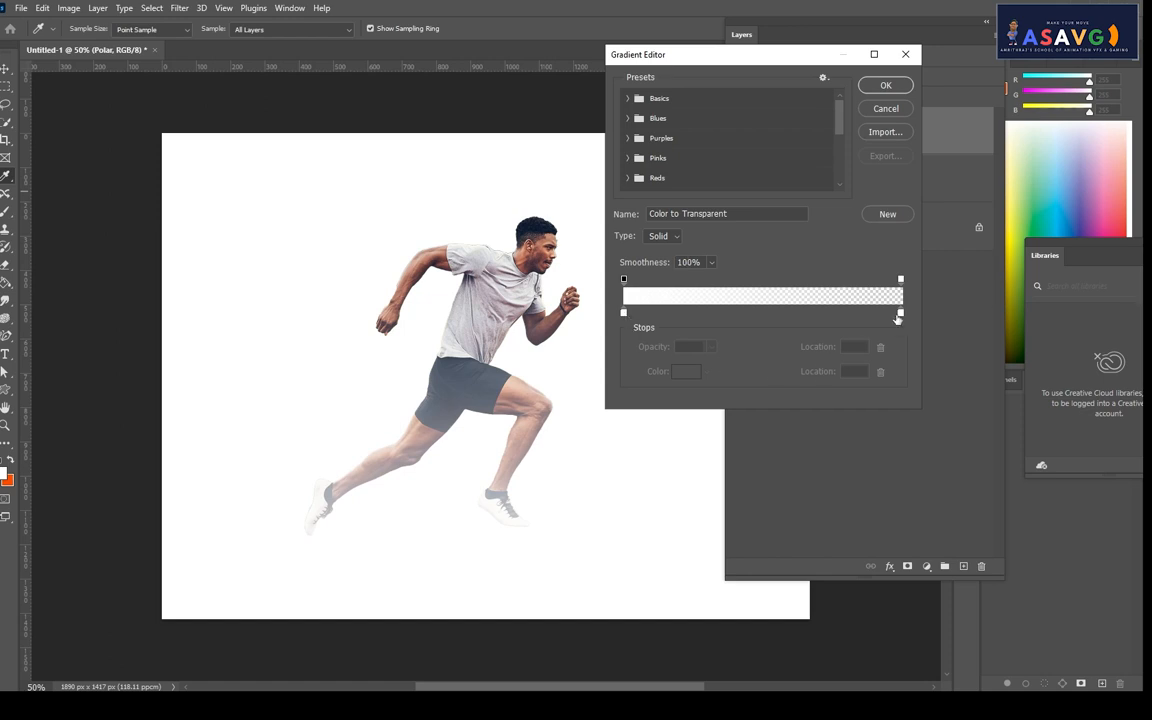
{"action": "left_click", "coordinate": [624, 313]}
{"action": "left_click", "coordinate": [685, 371]}
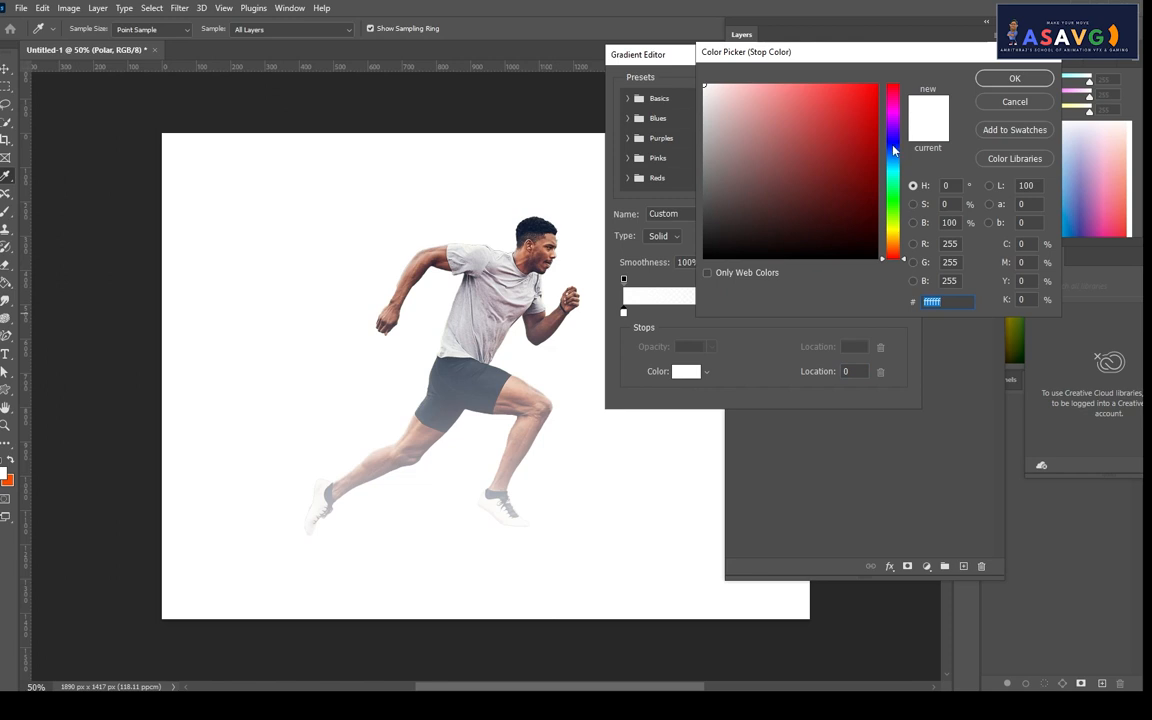
{"action": "left_click", "coordinate": [893, 142]}
{"action": "left_click", "coordinate": [840, 95]}
{"action": "left_click", "coordinate": [1014, 78]}
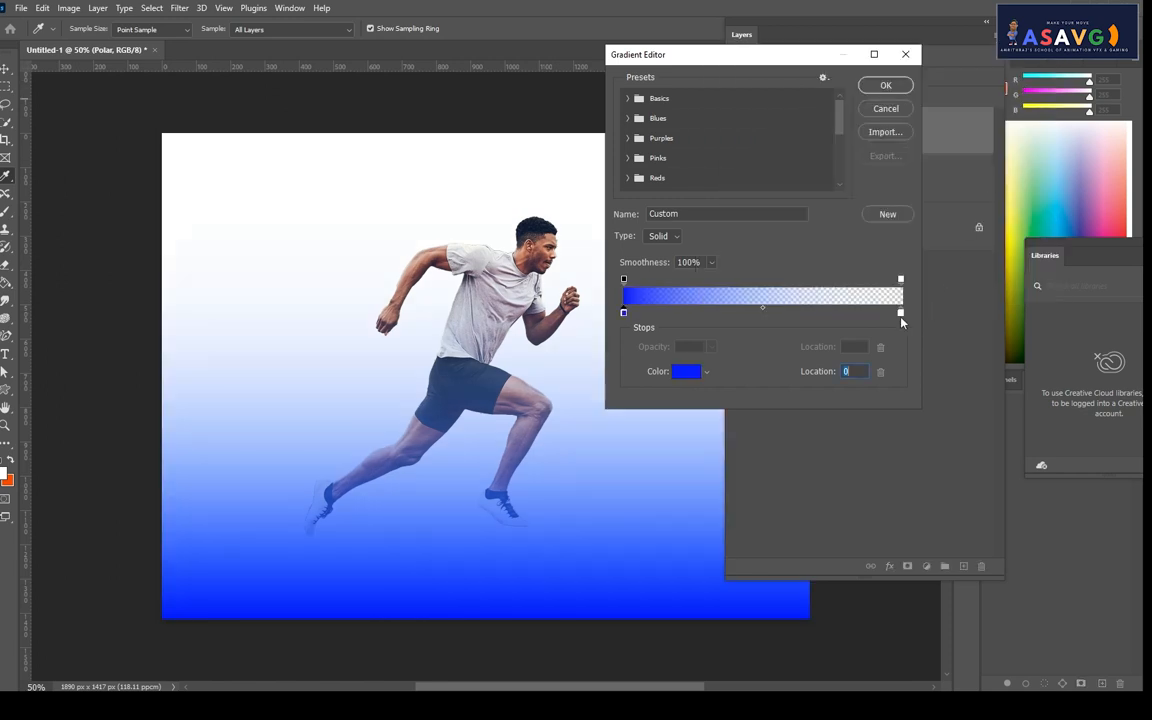
- Set the gradient's end colour stop to bright blue and its end opacity stop to 100%
{"action": "left_click", "coordinate": [900, 313]}
{"action": "left_click", "coordinate": [688, 371]}
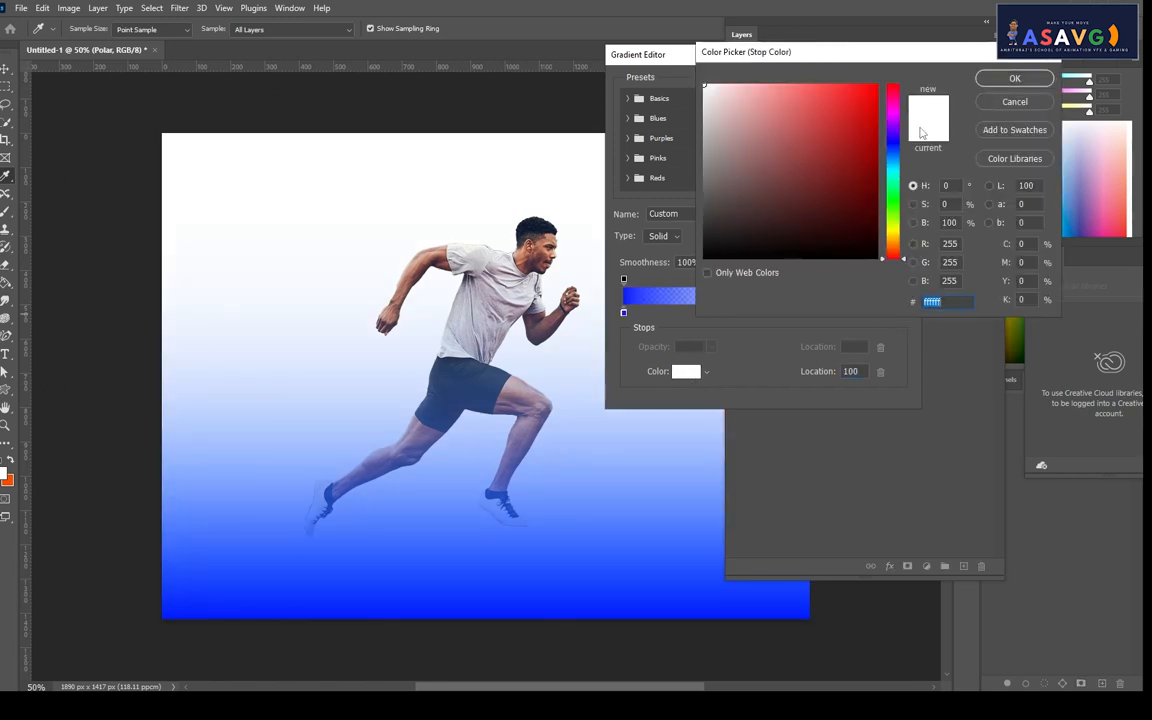
{"action": "left_click", "coordinate": [893, 144]}
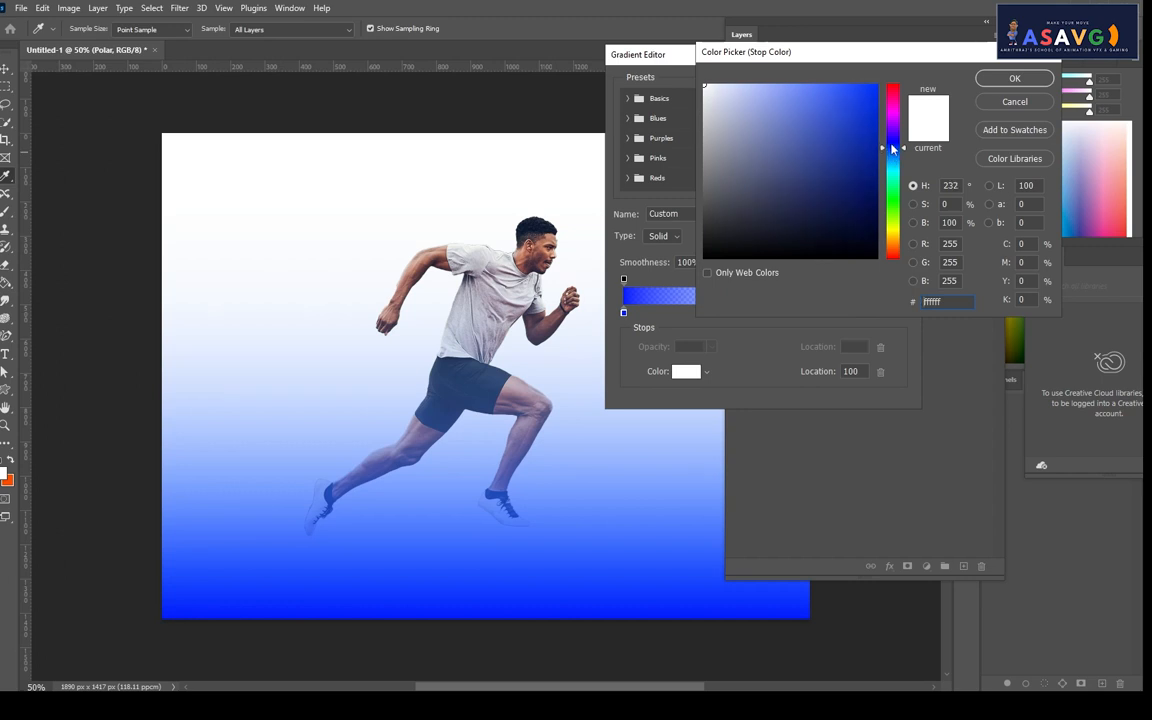
{"action": "left_click", "coordinate": [836, 96]}
{"action": "left_click", "coordinate": [1014, 78]}
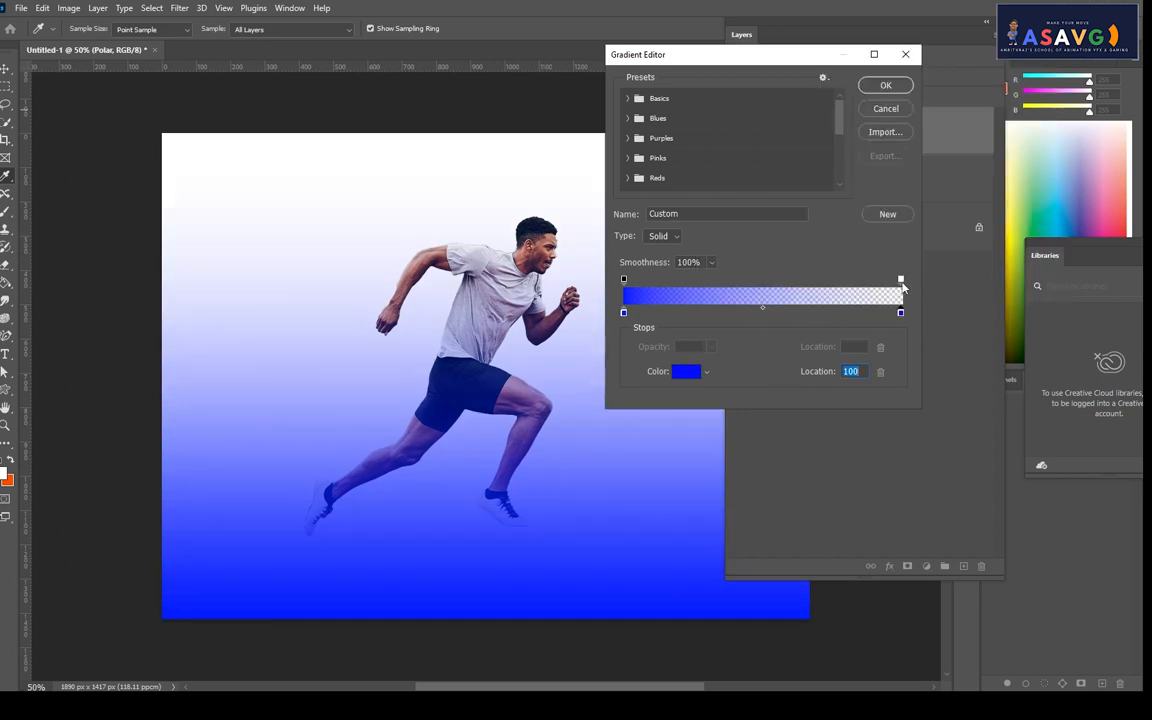
{"action": "left_click", "coordinate": [900, 281]}
{"action": "left_click", "coordinate": [711, 346]}
{"action": "left_click_drag", "start_coordinate": [708, 363], "coordinate": [774, 366]}
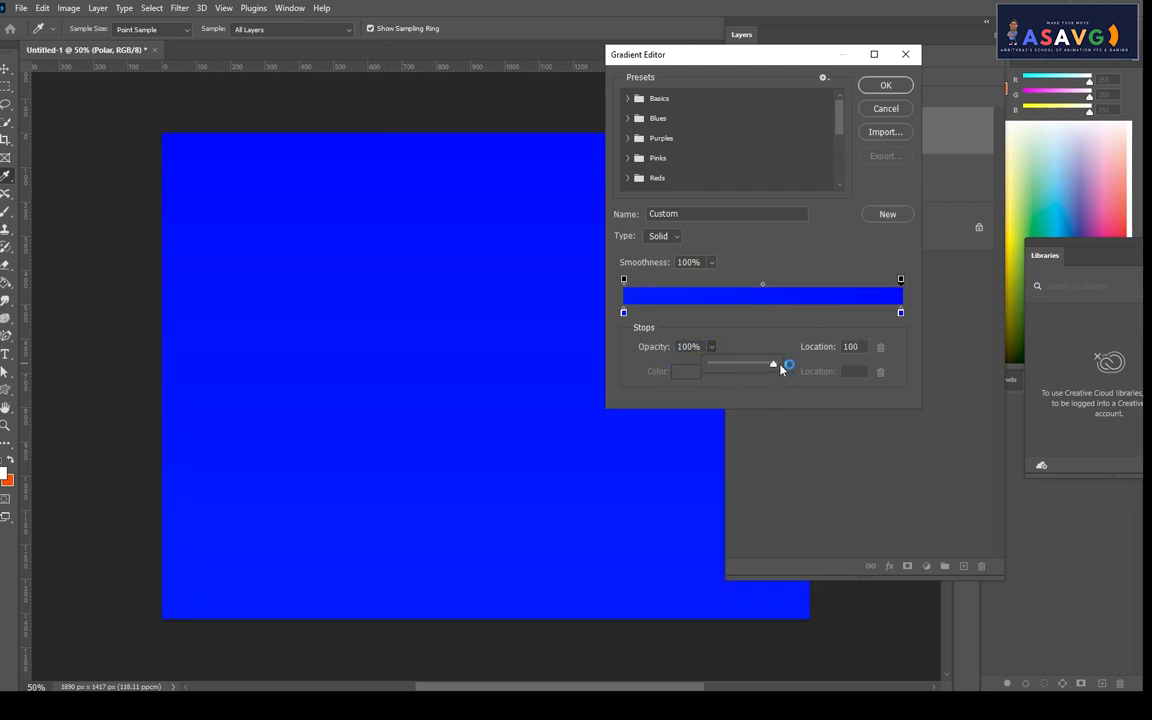
- Recolour the gradient's end stop to the pale blue 7e83db
{"action": "left_click", "coordinate": [900, 313]}
{"action": "left_click", "coordinate": [698, 383]}
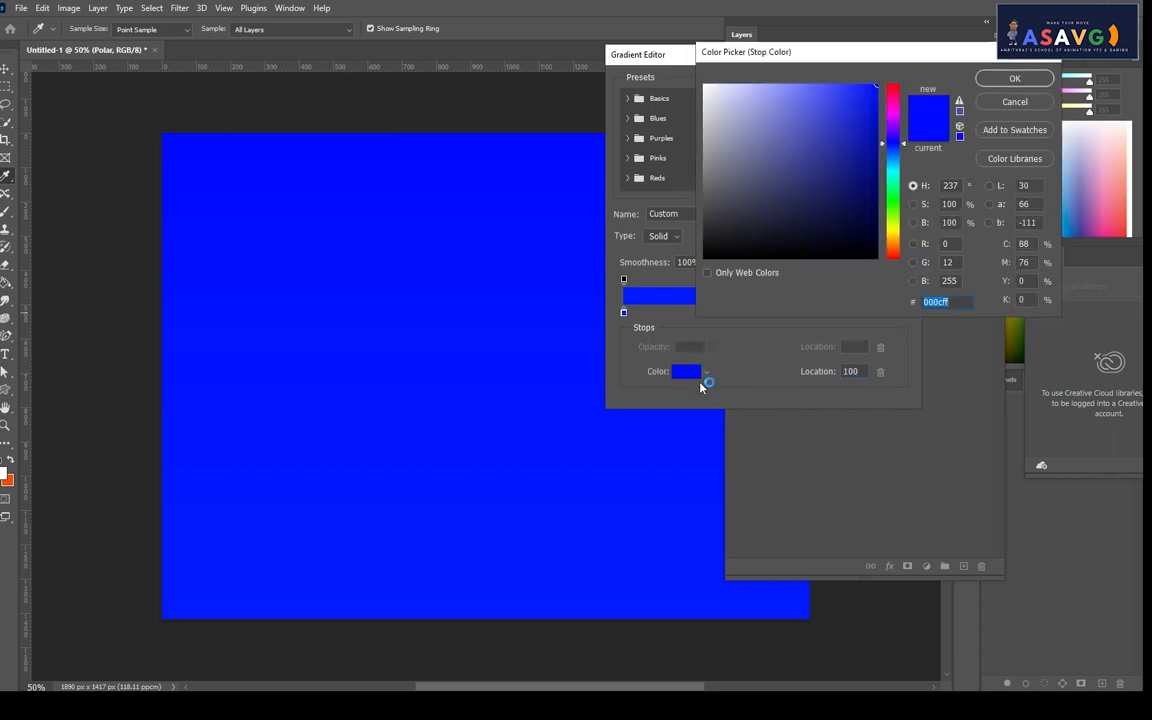
{"action": "left_click", "coordinate": [777, 108]}
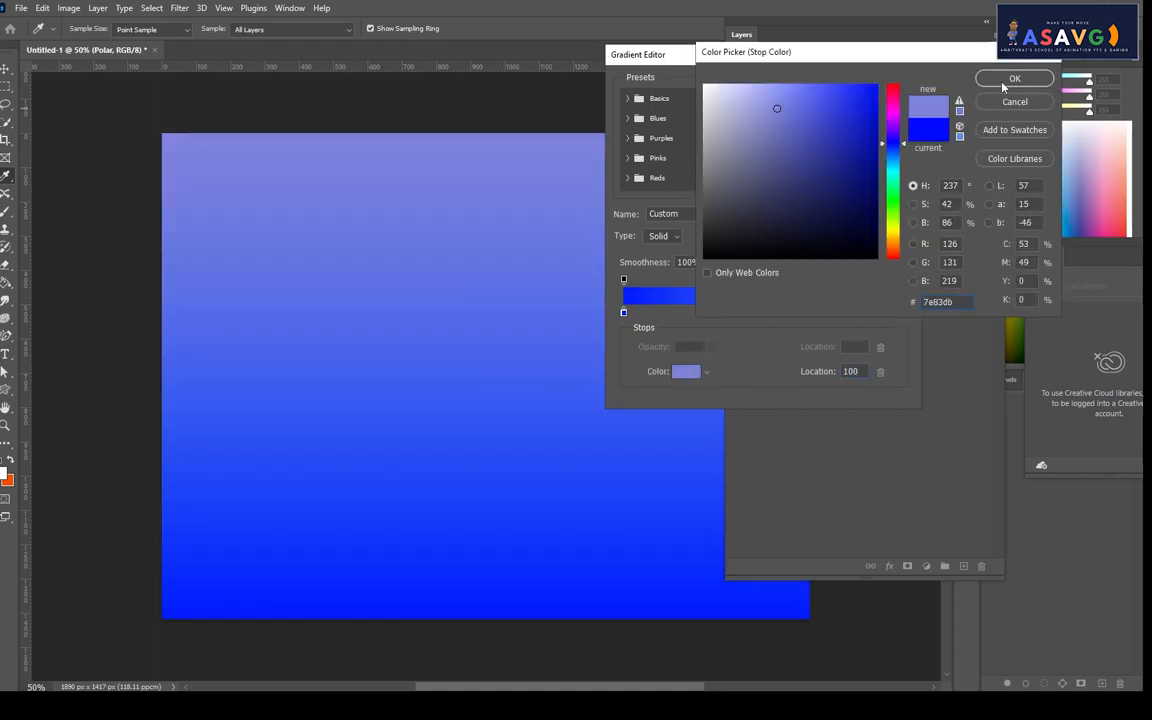
{"action": "left_click", "coordinate": [1005, 80]}
- Try the Foreground to Transparent and Foreground to Background presets from the Basics gradient group
{"action": "left_click_drag", "start_coordinate": [690, 61], "coordinate": [786, 63]}
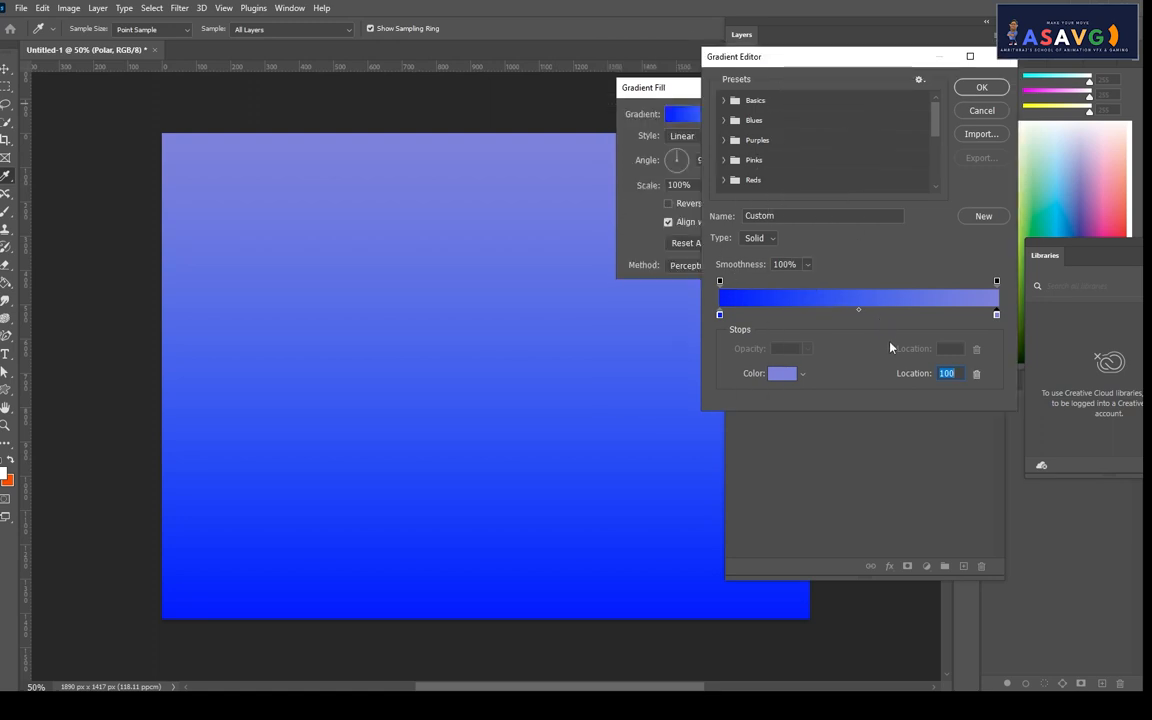
{"action": "left_click", "coordinate": [727, 101]}
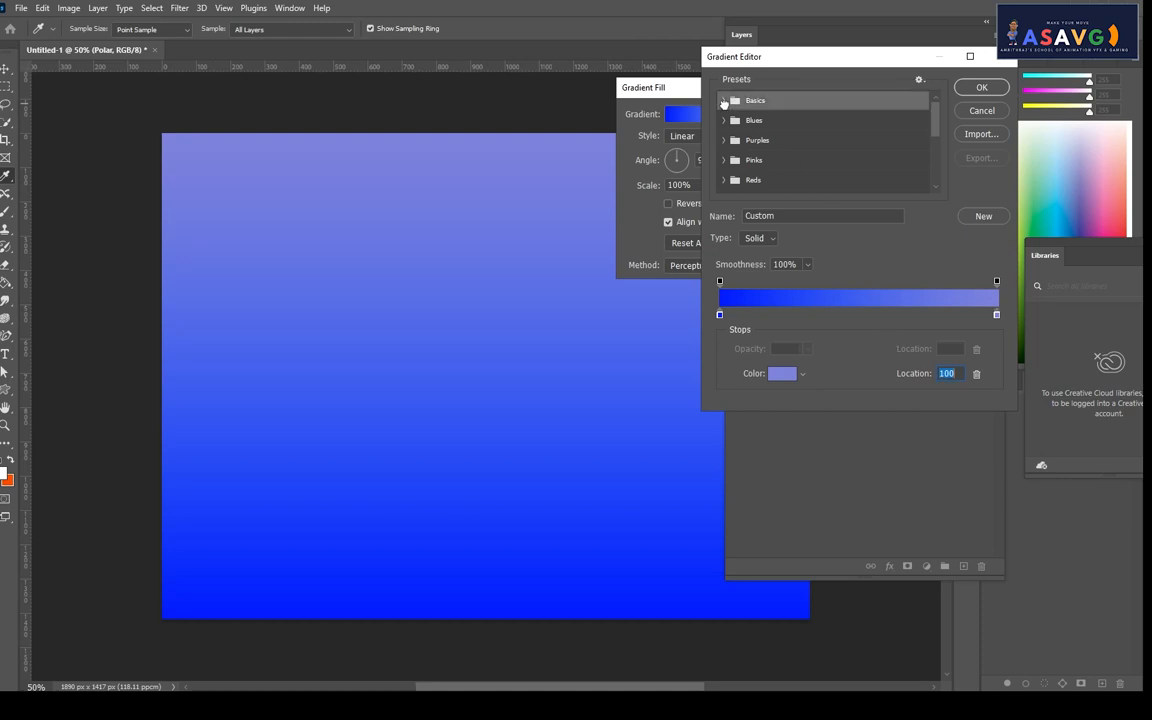
{"action": "left_click", "coordinate": [724, 101]}
{"action": "left_click", "coordinate": [752, 121]}
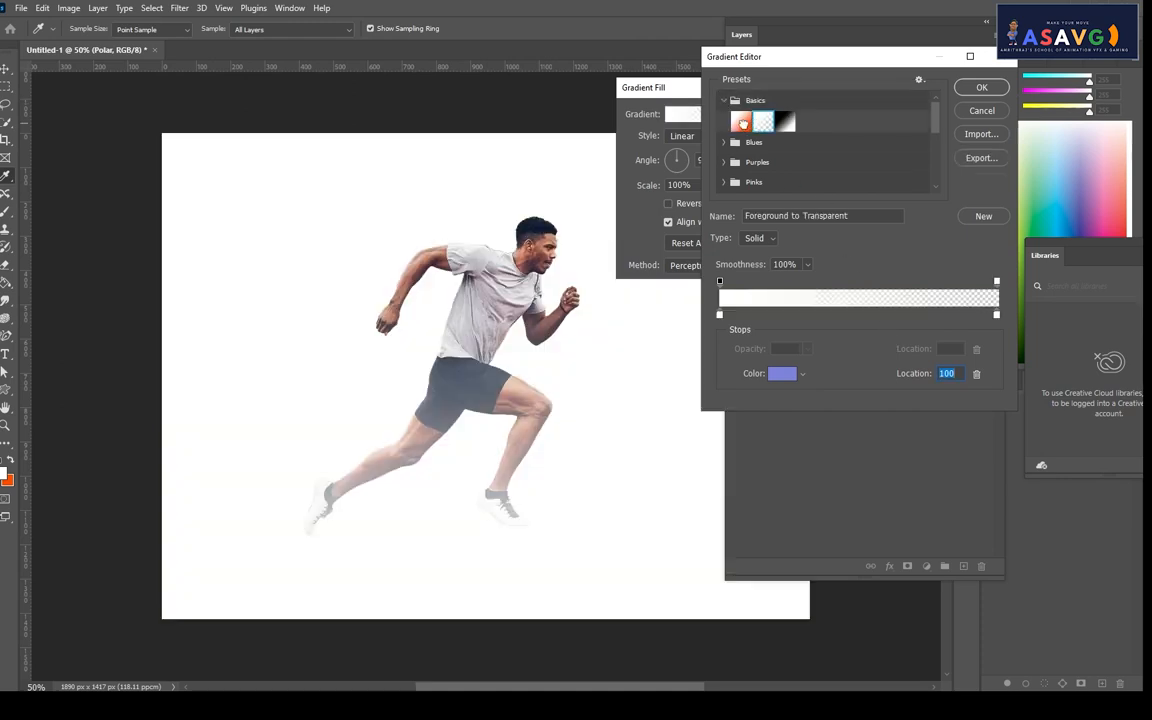
{"action": "left_click", "coordinate": [741, 121]}
- Try several presets from the Purples gradient group, including Purple_05, and cancel the gradient fill
{"action": "left_click", "coordinate": [724, 162]}
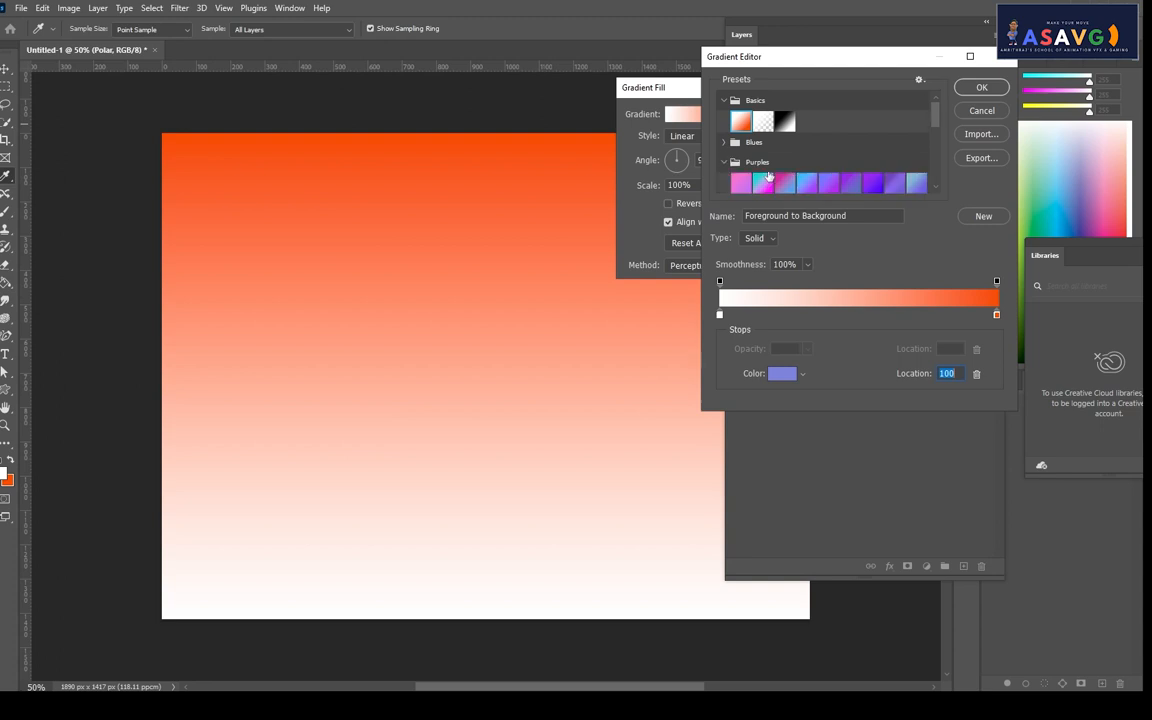
{"action": "scroll", "coordinate": [760, 160], "scroll_direction": "down", "scroll_amount": 1}
{"action": "left_click", "coordinate": [805, 178]}
{"action": "left_click", "coordinate": [810, 165]}
{"action": "left_click", "coordinate": [829, 161]}
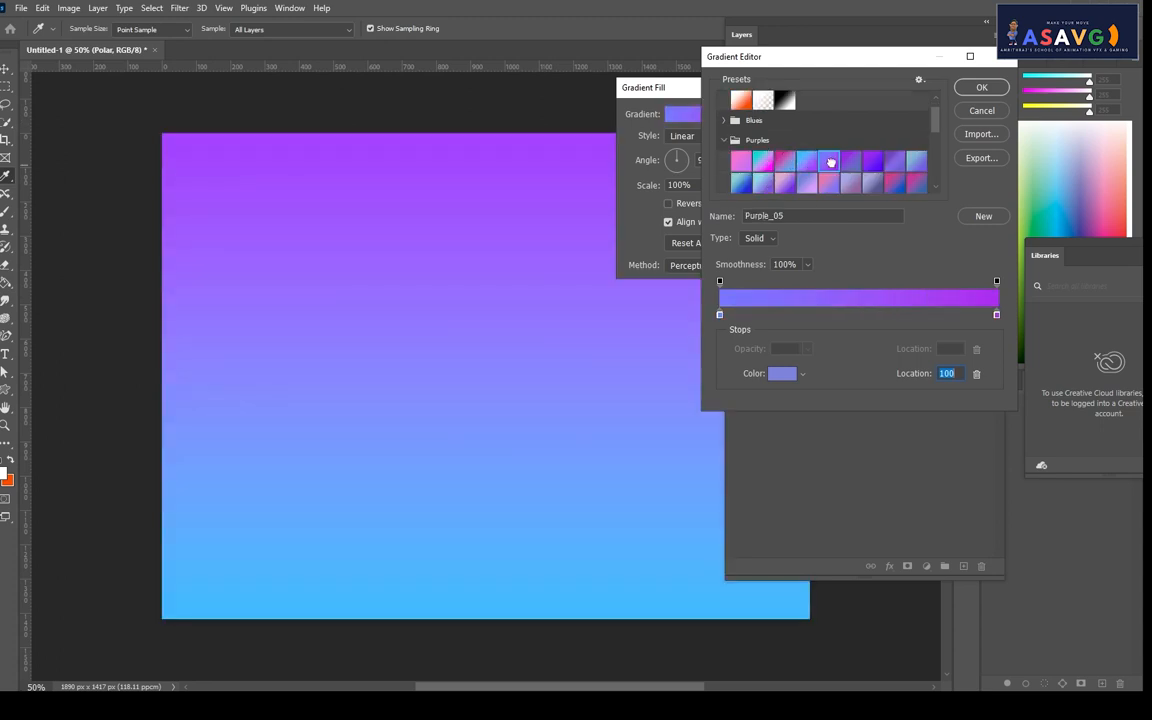
{"action": "left_click", "coordinate": [873, 160]}
{"action": "left_click", "coordinate": [894, 160]}
{"action": "left_click", "coordinate": [981, 111]}
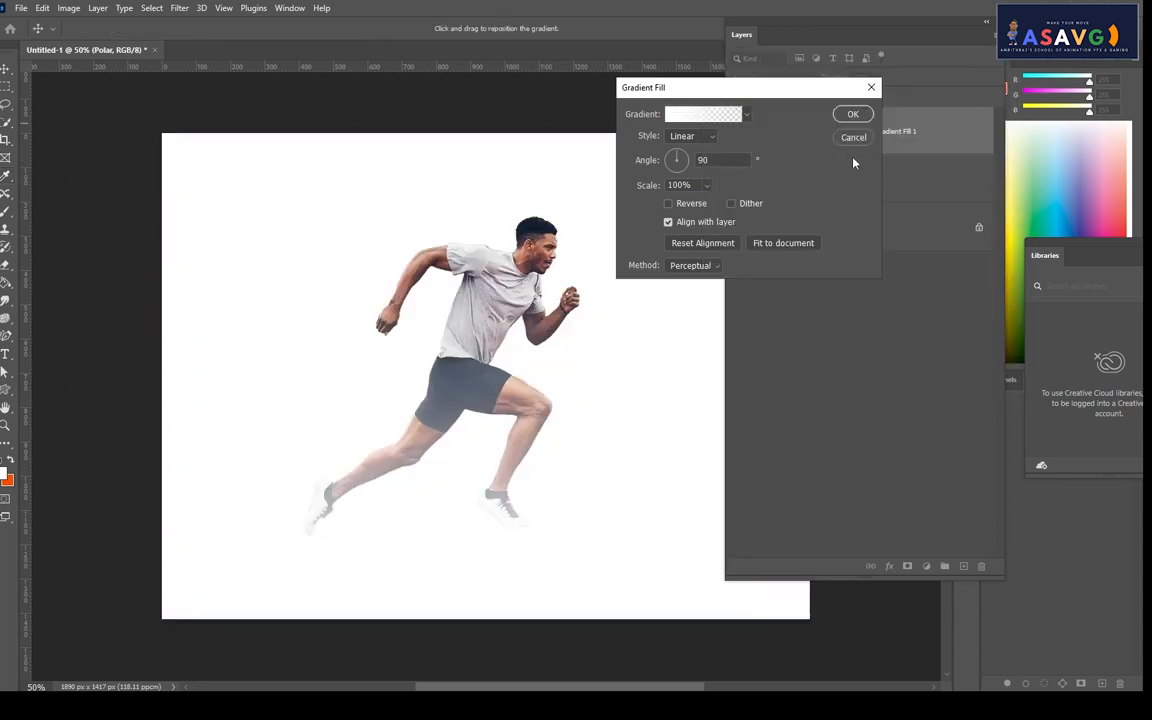
{"action": "left_click", "coordinate": [851, 137]}
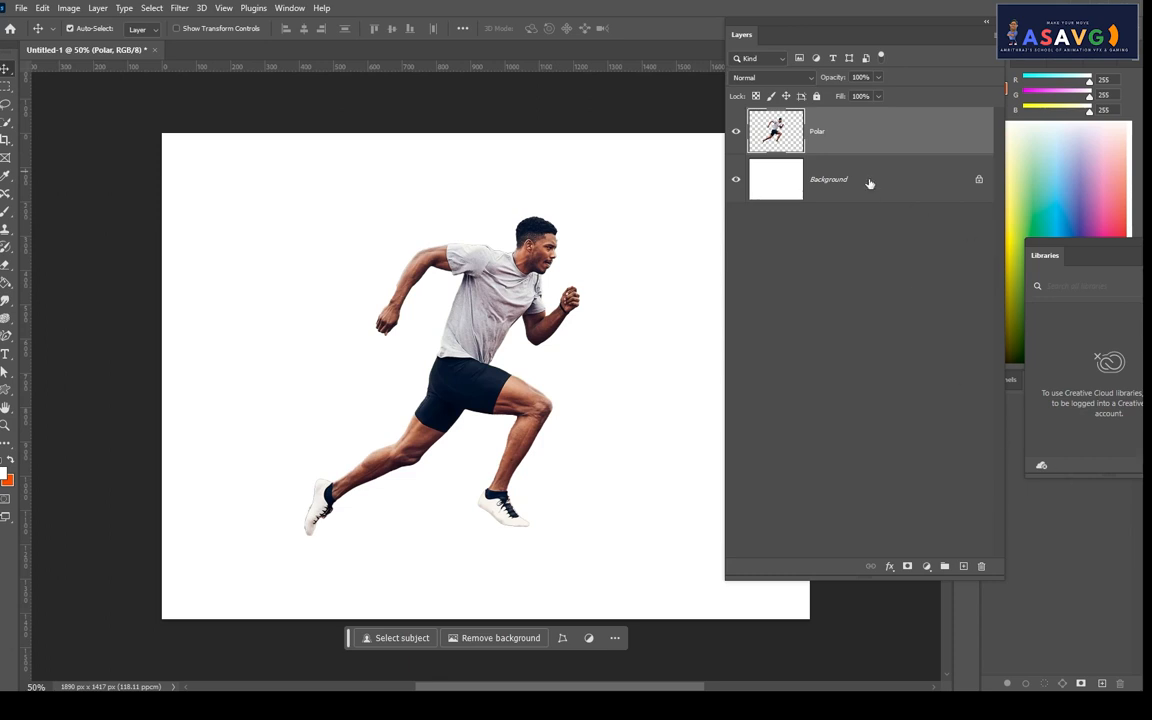
- Add a Gradient fill layer above the Polar layer and open its gradient for editing
{"action": "left_click_drag", "start_coordinate": [819, 40], "coordinate": [838, 34]}
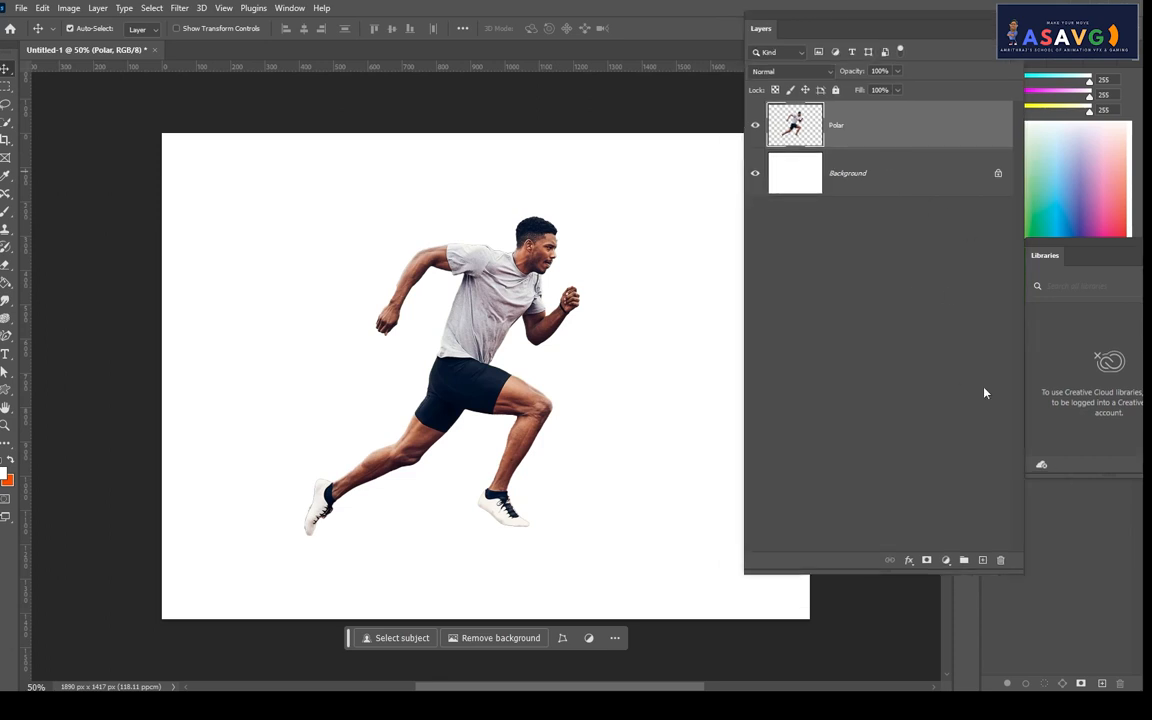
{"action": "left_click", "coordinate": [946, 561]}
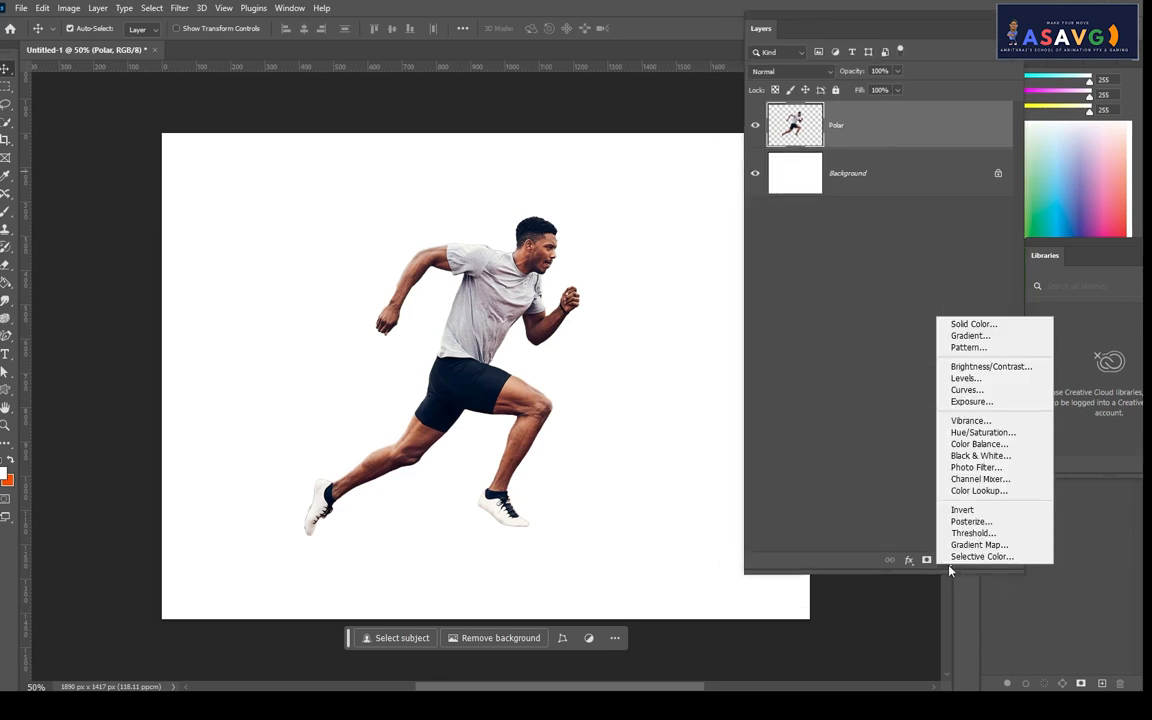
{"action": "left_click", "coordinate": [970, 336]}
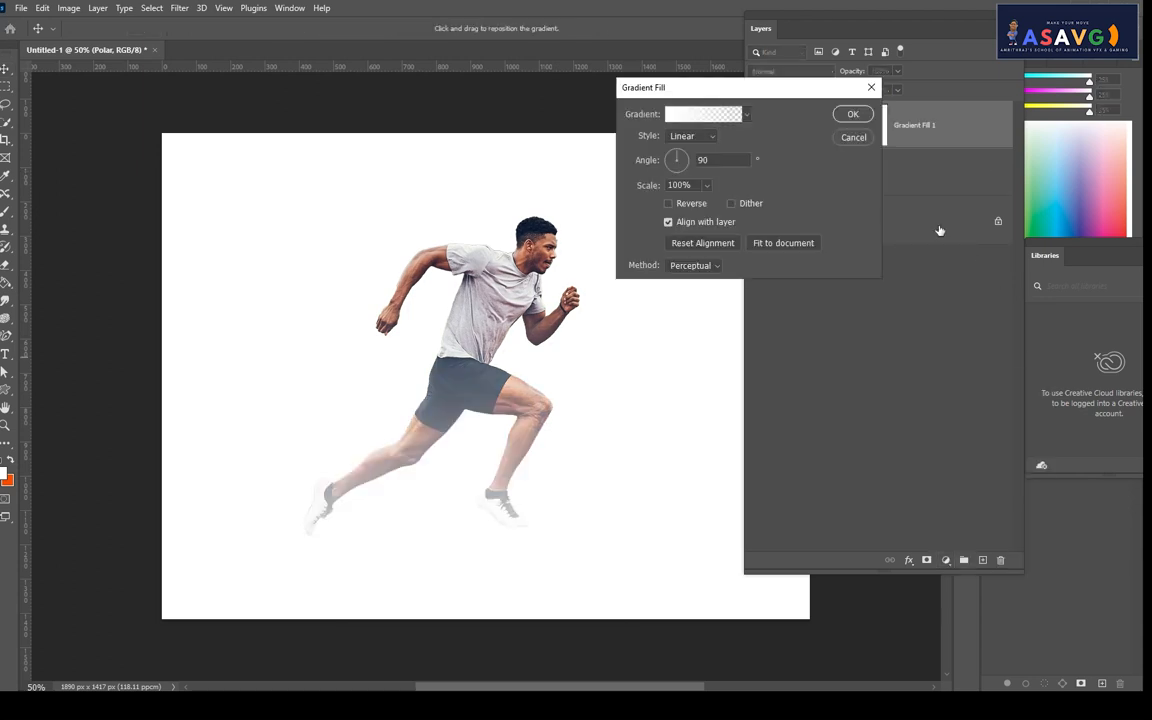
{"action": "left_click", "coordinate": [705, 118]}
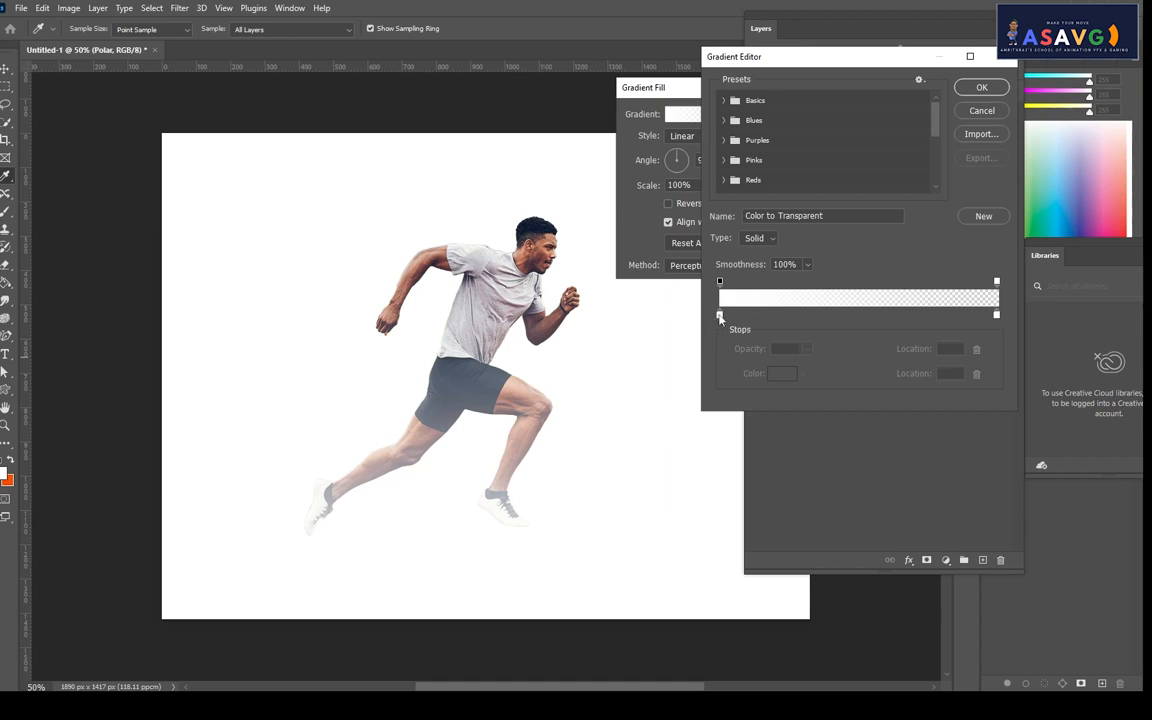
- Set the gradient's starting colour stop to dark red
{"action": "left_click", "coordinate": [719, 316]}
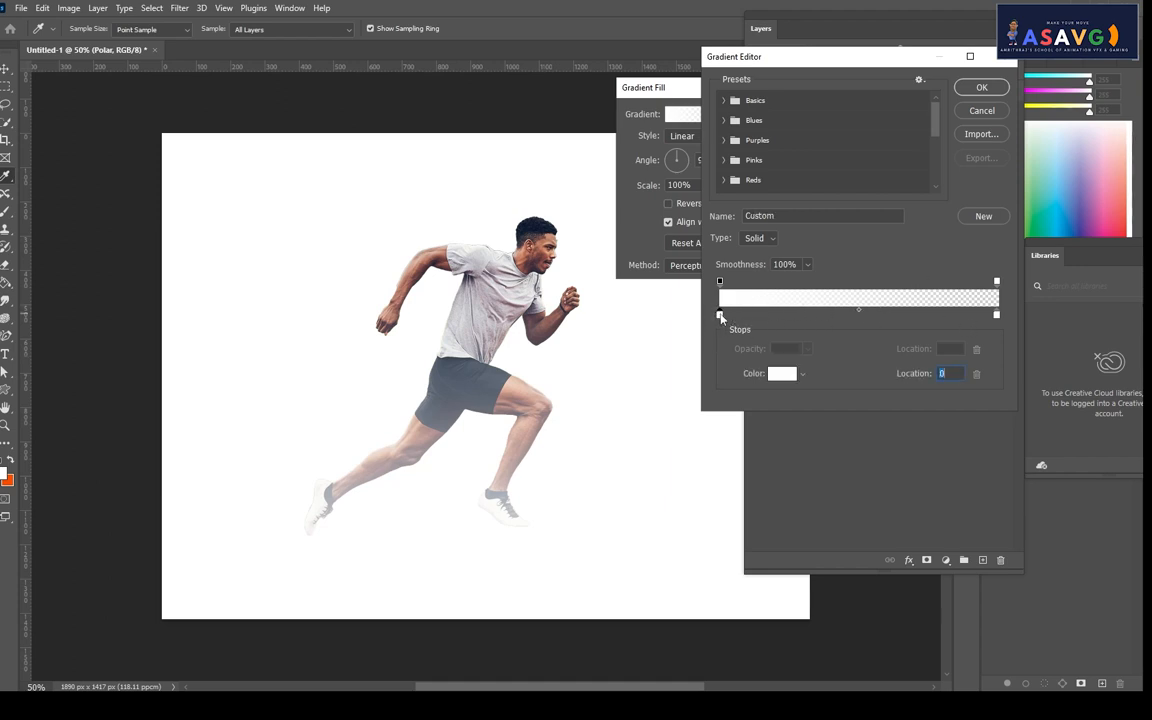
{"action": "double_click", "coordinate": [721, 317]}
{"action": "left_click", "coordinate": [835, 180]}
{"action": "left_click", "coordinate": [1018, 77]}
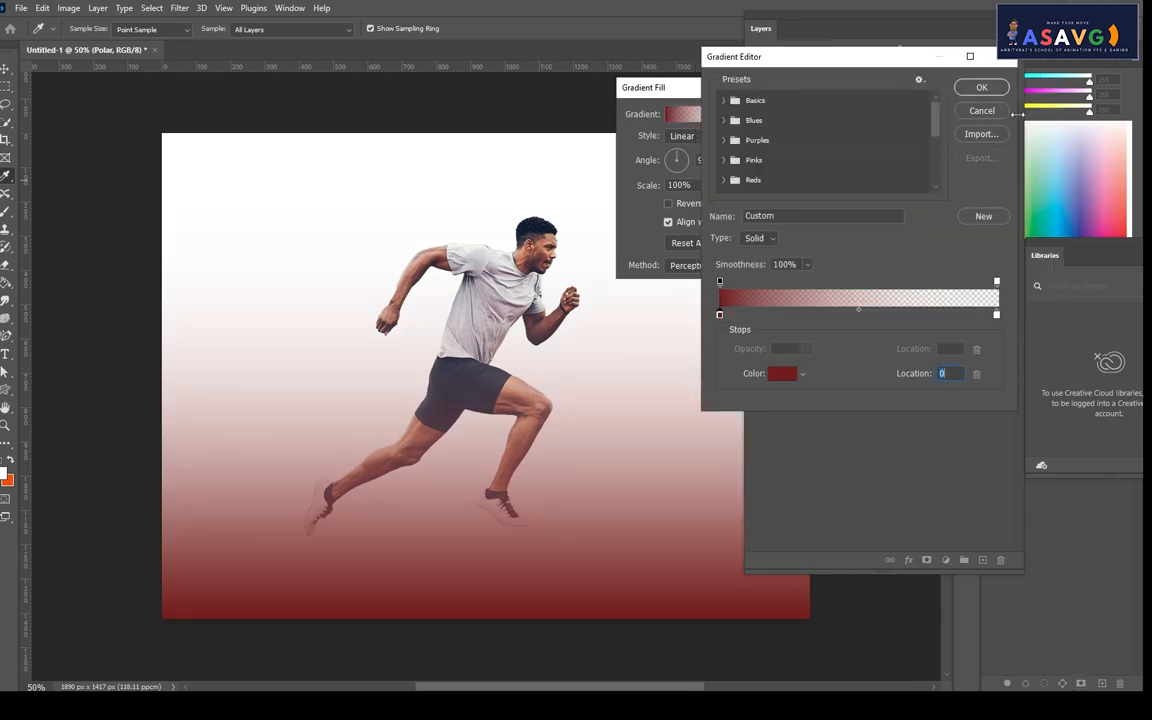
- Move the dark red starting stop to location 19 and add further colour stops along the gradient, one at location 46
{"action": "left_click_drag", "start_coordinate": [719, 316], "coordinate": [773, 315]}
{"action": "left_click", "coordinate": [946, 315]}
{"action": "left_click", "coordinate": [868, 316]}
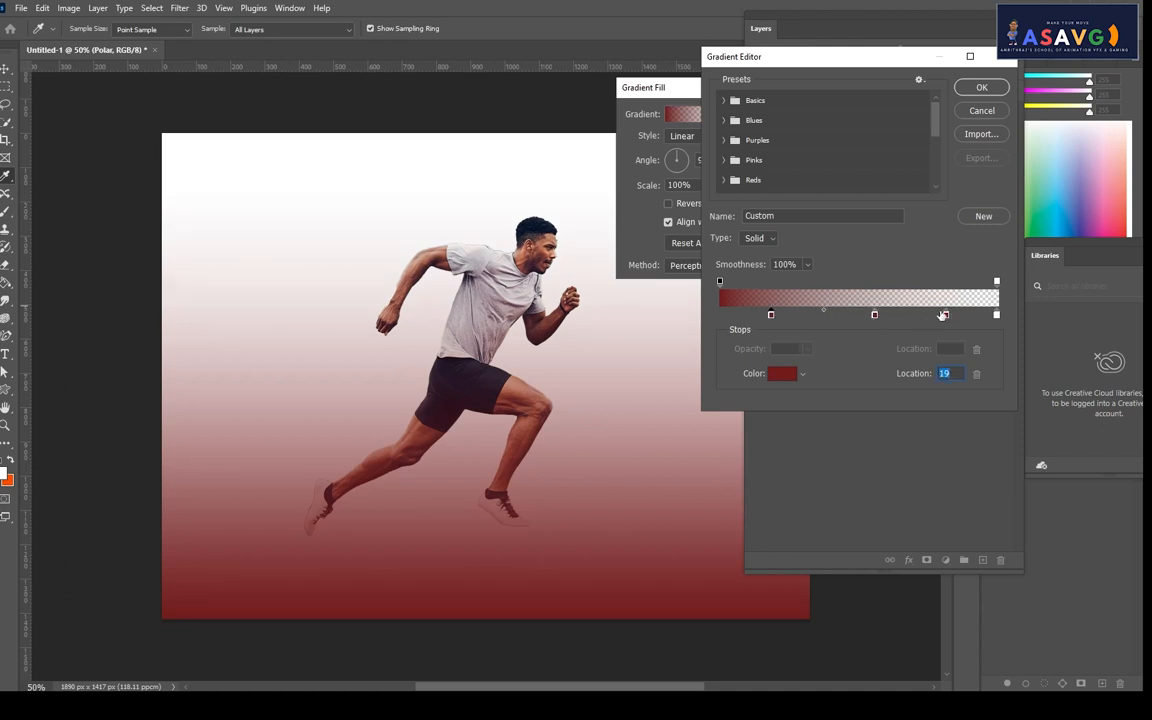
{"action": "left_click_drag", "start_coordinate": [946, 316], "coordinate": [848, 310]}
- Try several presets from the Reds gradient group, including Red_04, and remove the starting colour stop from the last one
{"action": "left_click", "coordinate": [722, 181]}
{"action": "scroll", "coordinate": [750, 170], "scroll_direction": "down", "scroll_amount": 1}
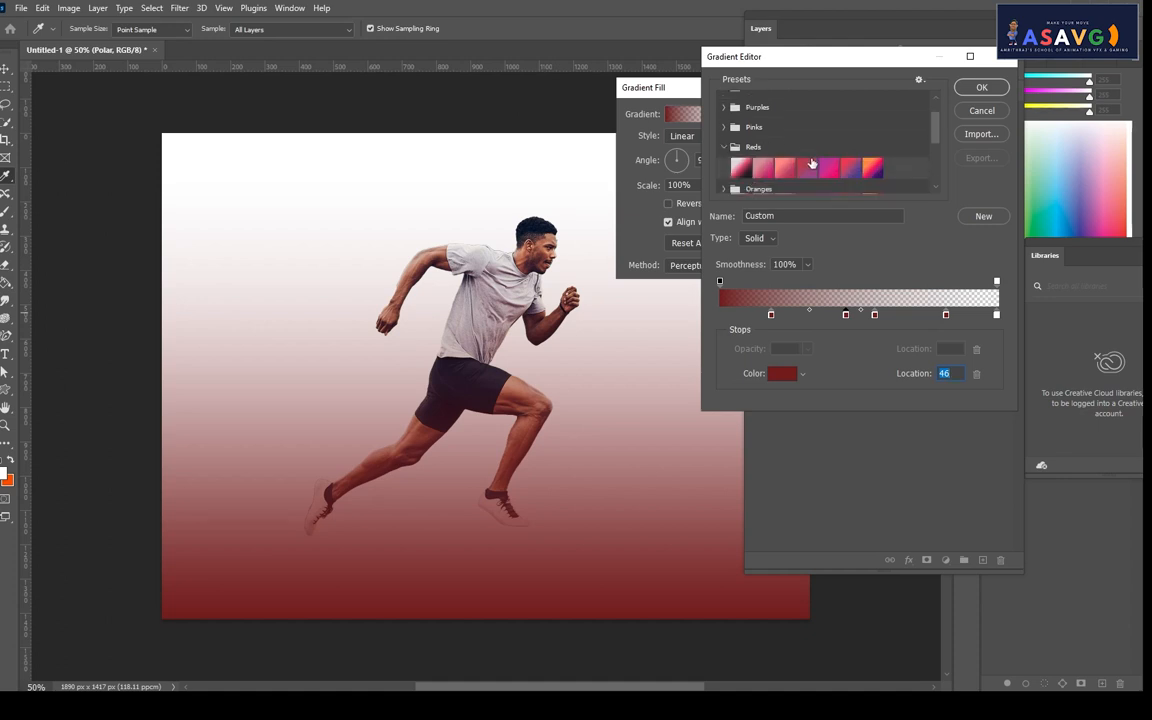
{"action": "left_click", "coordinate": [766, 170]}
{"action": "left_click", "coordinate": [786, 170]}
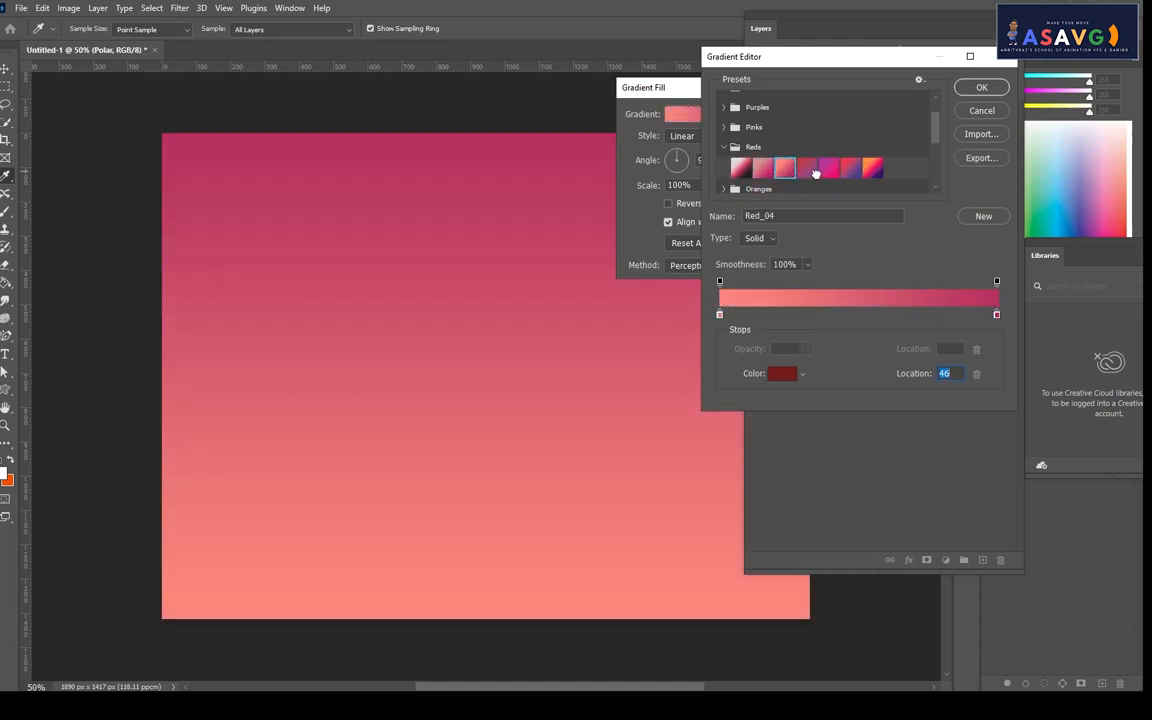
{"action": "left_click", "coordinate": [808, 170]}
{"action": "left_click", "coordinate": [829, 170]}
{"action": "left_click_drag", "start_coordinate": [726, 318], "coordinate": [757, 287]}
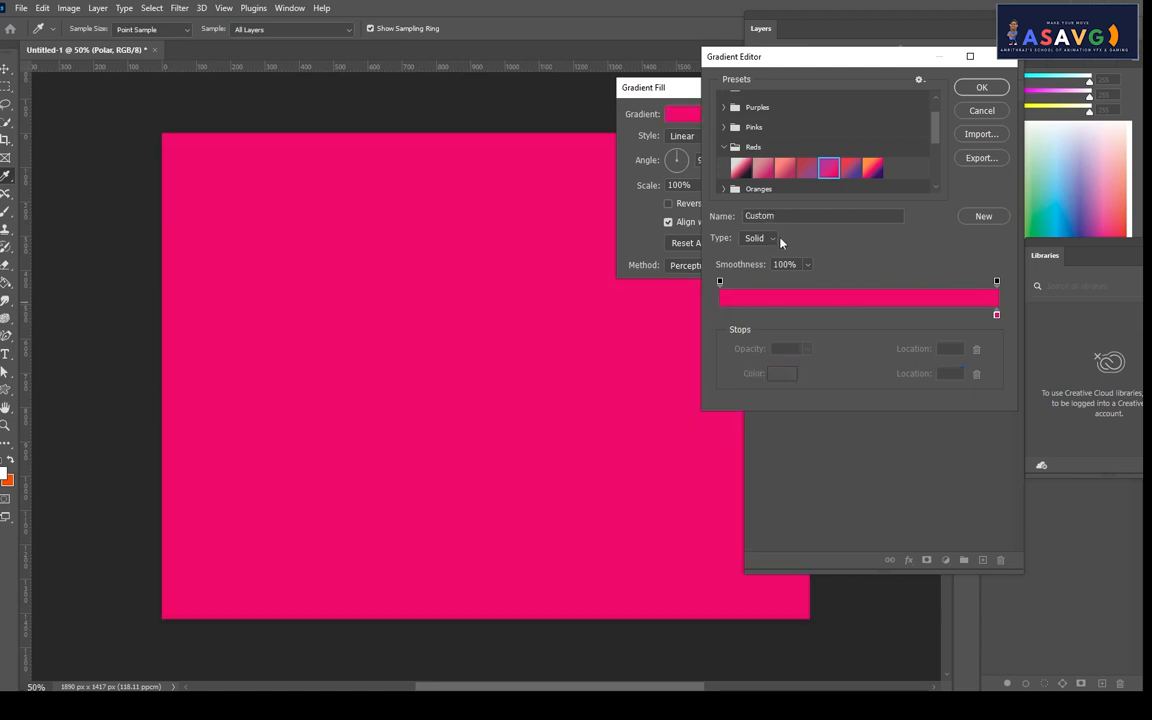
- Apply the Purple_21 preset from the Purples group to the gradient fill
{"action": "left_click", "coordinate": [752, 107]}
{"action": "left_click", "coordinate": [800, 131]}
{"action": "left_click", "coordinate": [790, 174]}
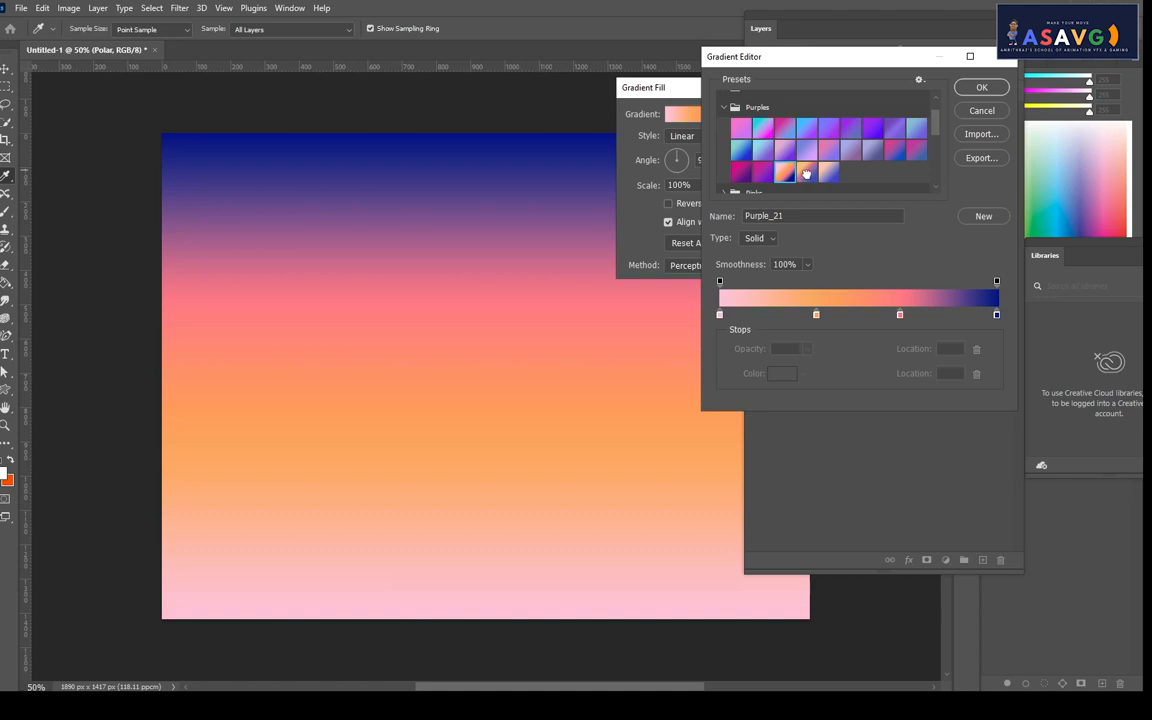
{"action": "left_click", "coordinate": [806, 174]}
{"action": "left_click", "coordinate": [794, 174]}
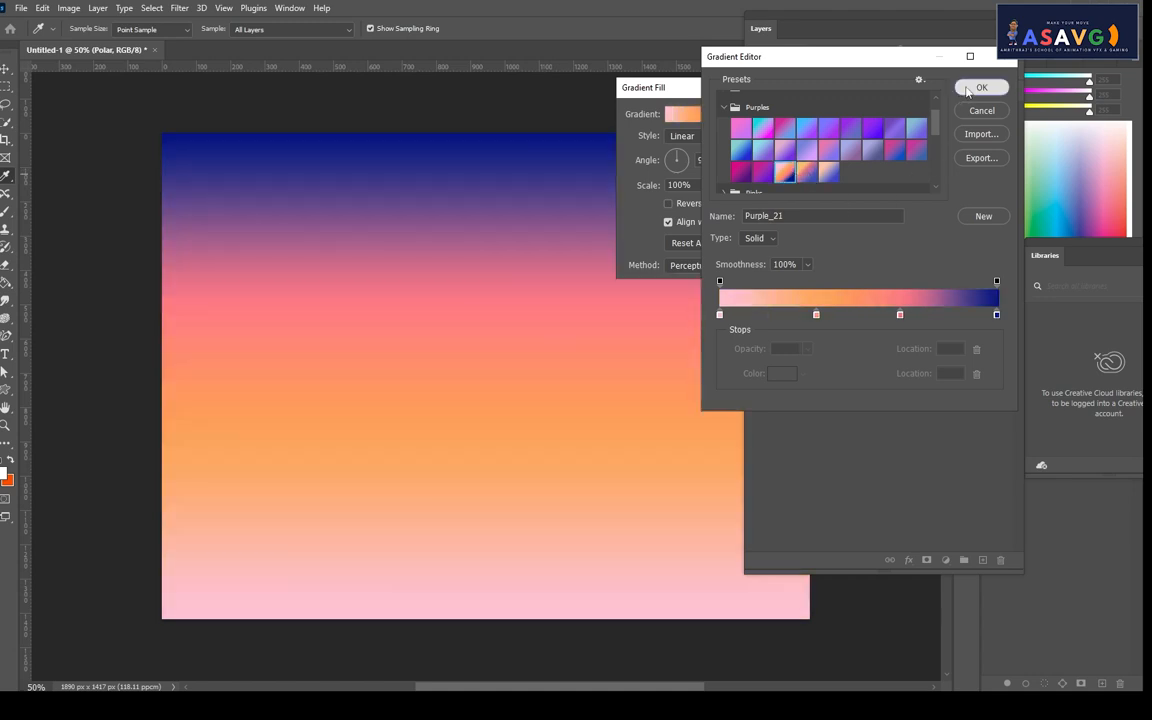
- Confirm the gradient and its fill settings to create the gradient fill layer above the runner layer
{"action": "key", "text": "Return"}
{"action": "left_click", "coordinate": [851, 115]}
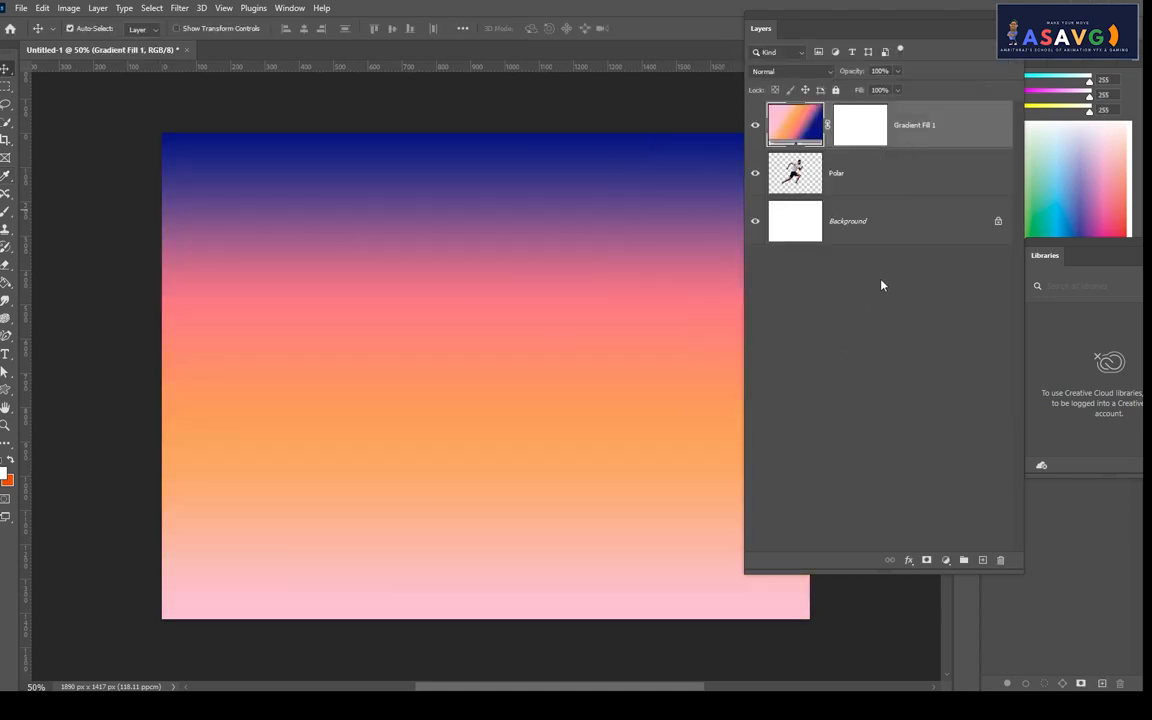
- Reopen the gradient fill's settings and try the Radial style with an angle of -24.75° and a scale of 108%
{"action": "double_click", "coordinate": [808, 137]}
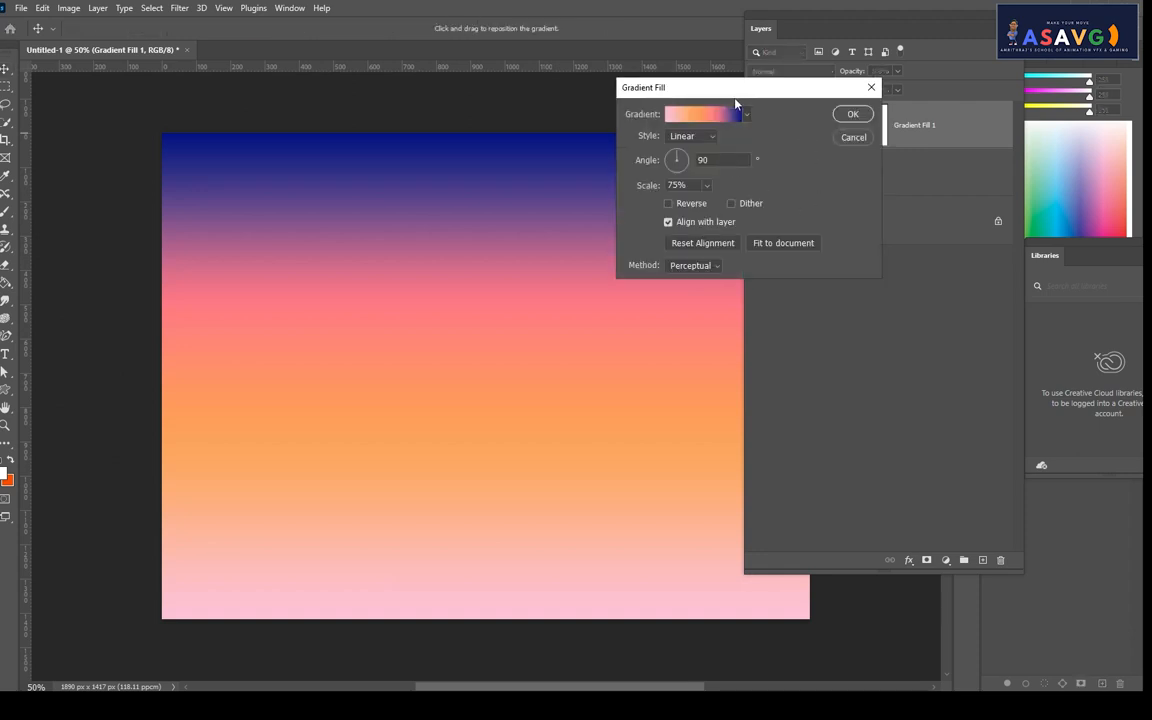
{"action": "left_click_drag", "start_coordinate": [790, 86], "coordinate": [847, 67]}
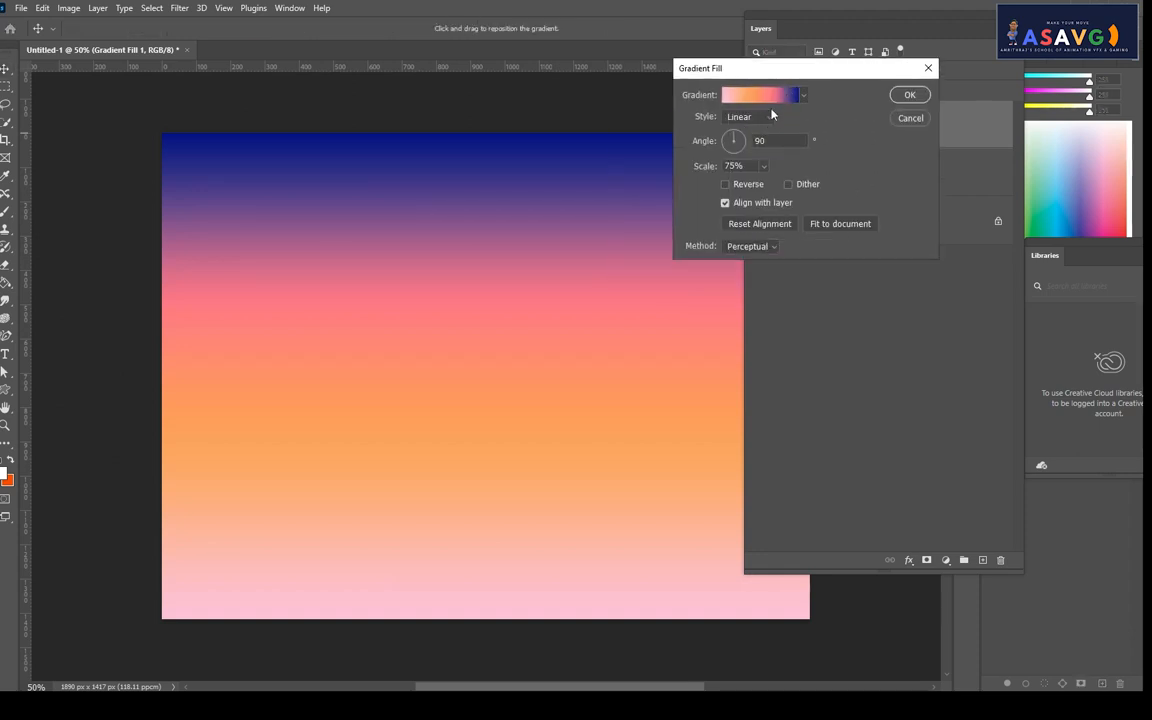
{"action": "left_click", "coordinate": [771, 115]}
{"action": "left_click", "coordinate": [758, 140]}
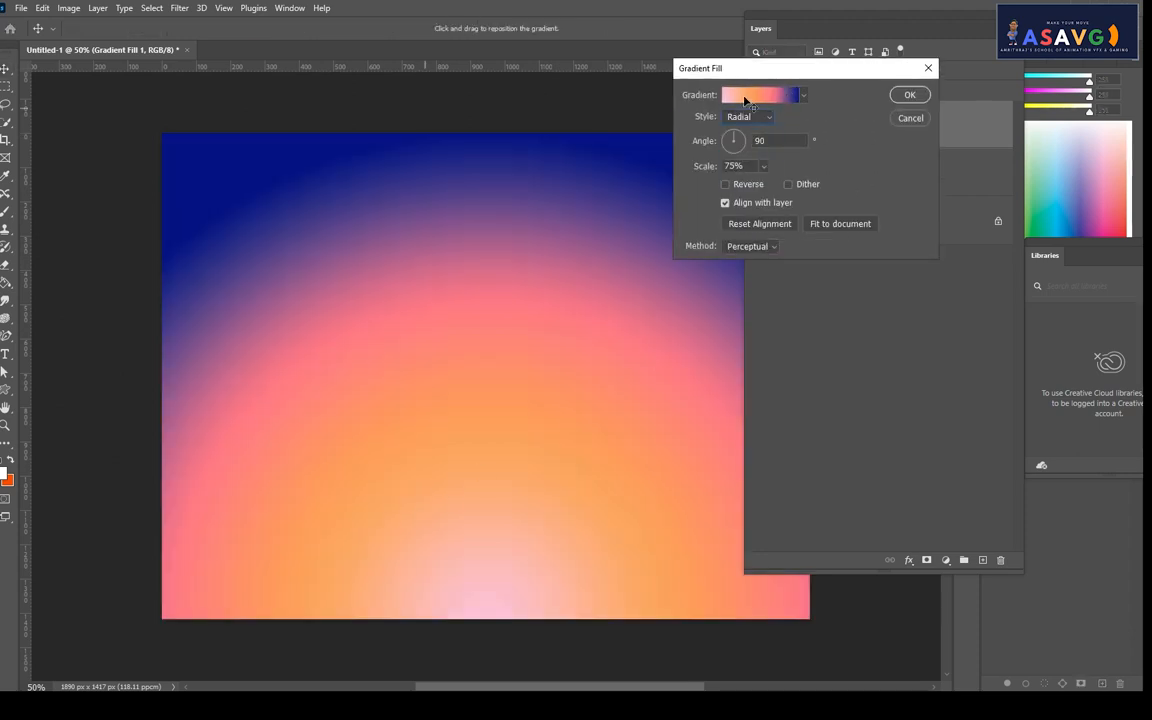
{"action": "left_click_drag", "start_coordinate": [740, 155], "coordinate": [746, 147]}
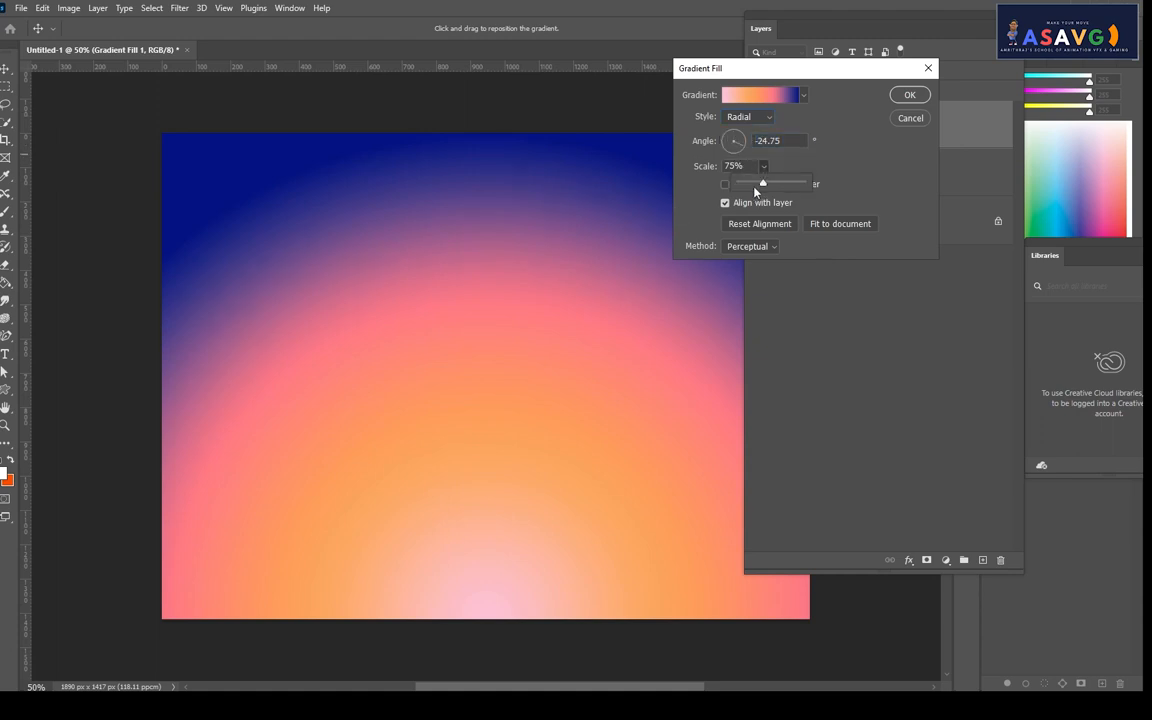
{"action": "left_click_drag", "start_coordinate": [757, 190], "coordinate": [771, 186]}
- Try the Reflected style on the gradient fill with a scale of 141% and an angle of -136.98°
{"action": "left_click", "coordinate": [748, 116]}
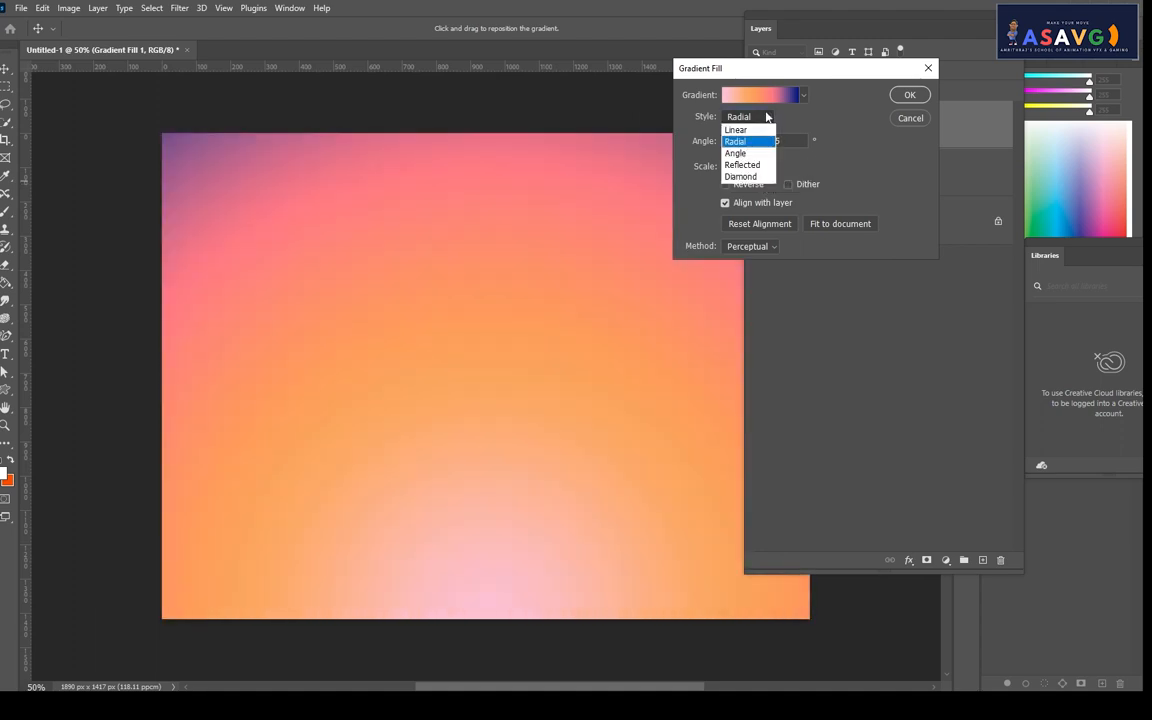
{"action": "left_click", "coordinate": [745, 167]}
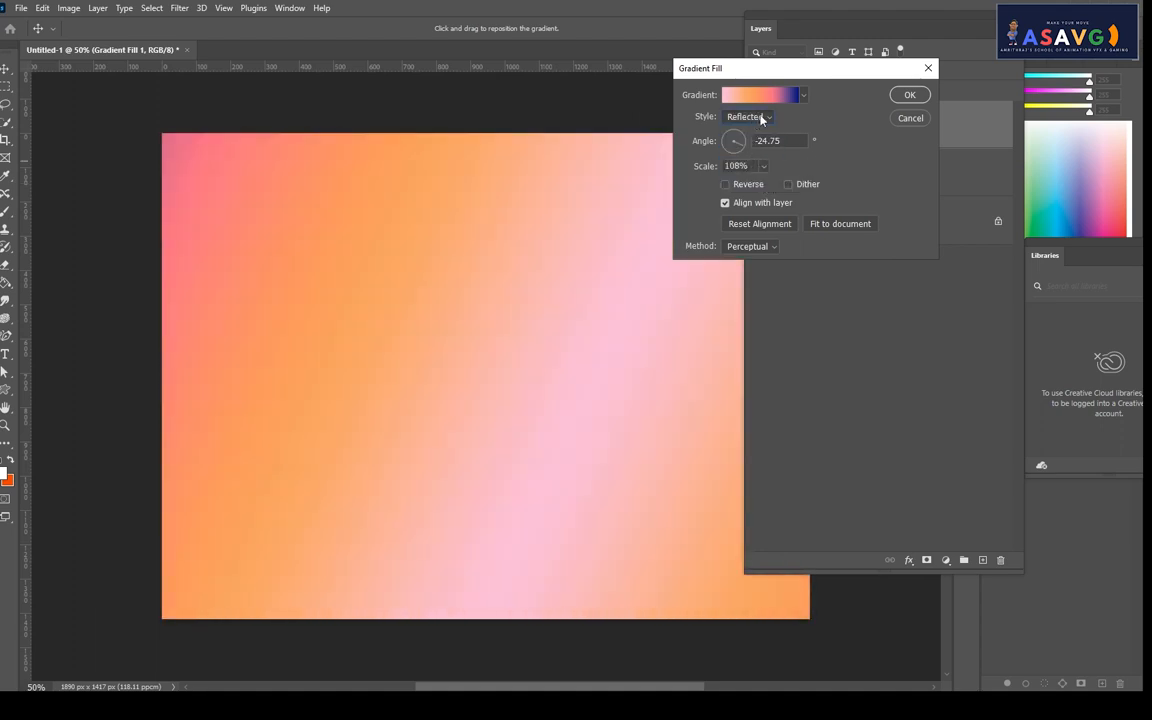
{"action": "left_click_drag", "start_coordinate": [762, 184], "coordinate": [743, 187]}
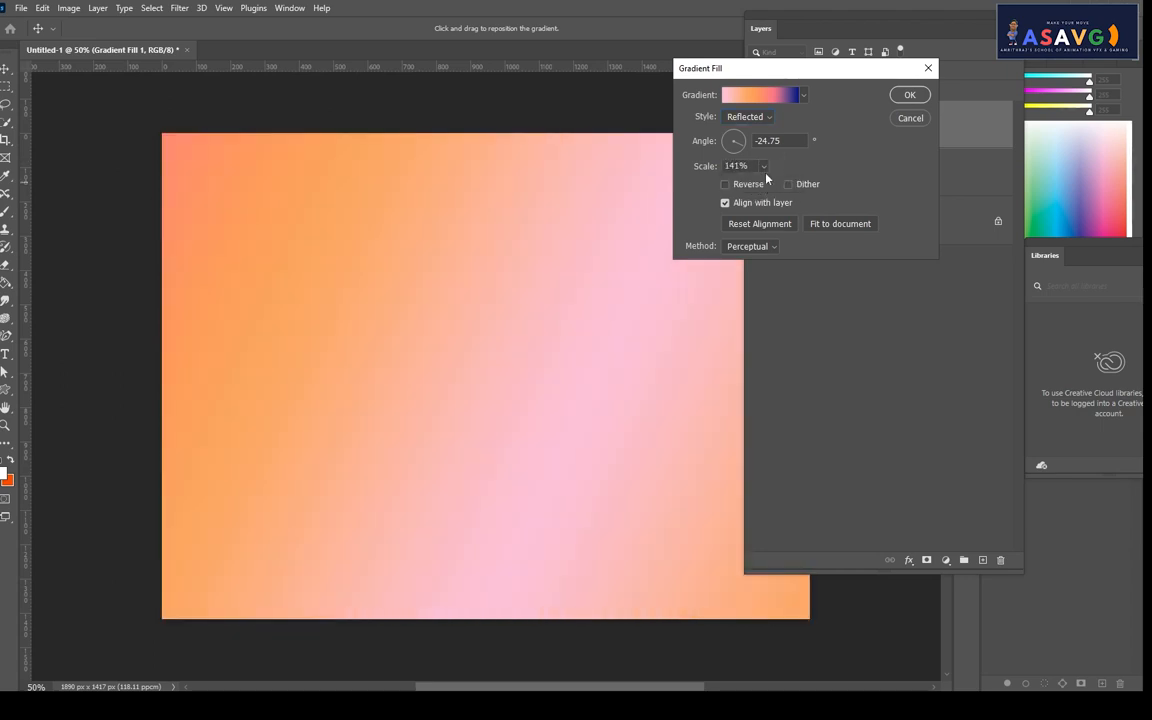
{"action": "left_click", "coordinate": [726, 185]}
{"action": "left_click", "coordinate": [740, 188]}
{"action": "left_click_drag", "start_coordinate": [739, 146], "coordinate": [738, 134]}
- Try the Diamond style at 86% scale and discard the gradient fill changes
{"action": "left_click", "coordinate": [748, 117]}
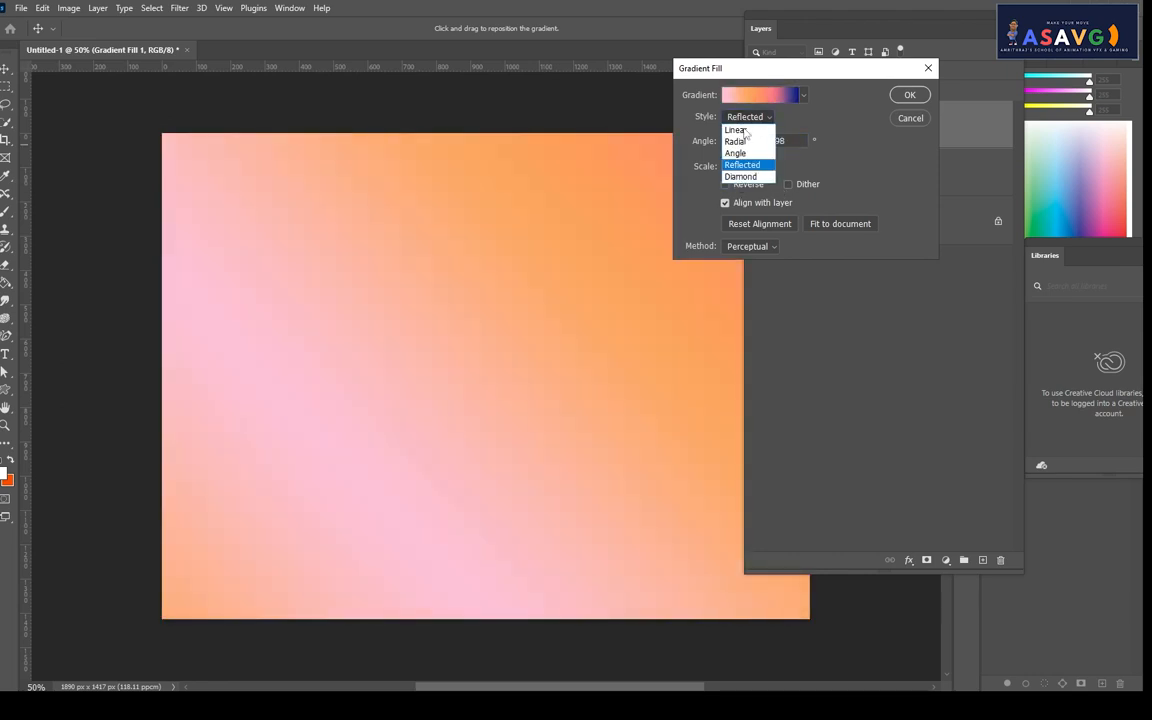
{"action": "left_click", "coordinate": [741, 176]}
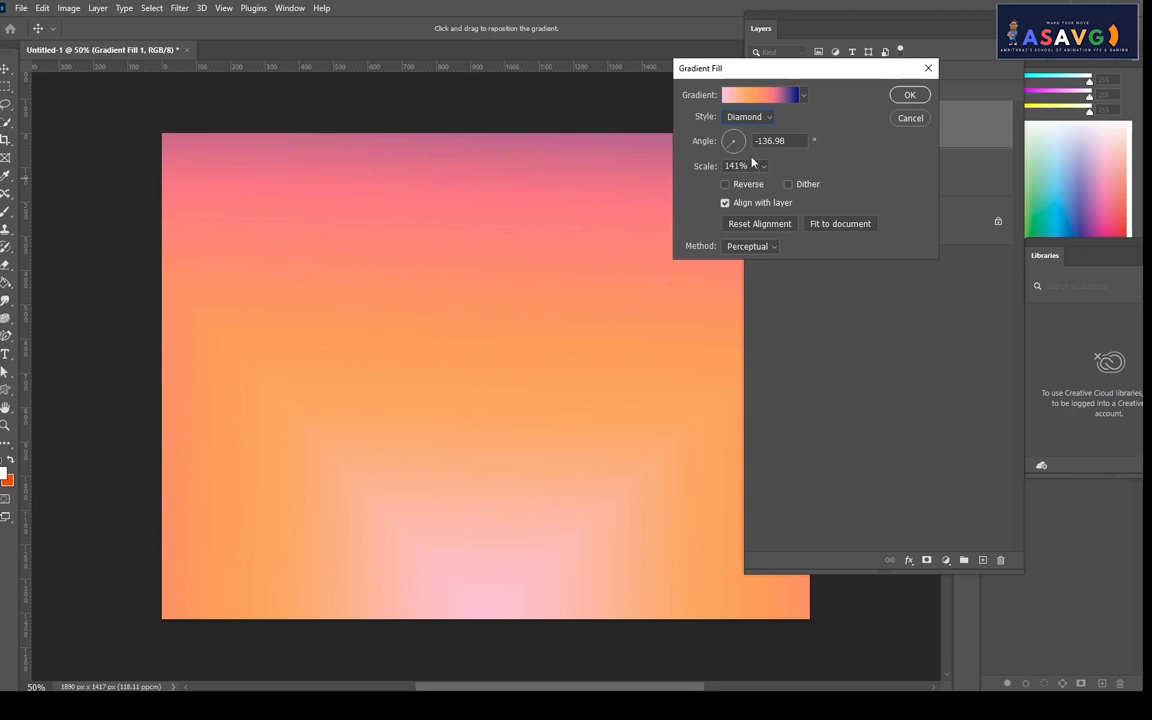
{"action": "mouse_move", "coordinate": [753, 186]}
{"action": "left_mouse_down"}
{"action": "mouse_move", "coordinate": [741, 185]}
{"action": "mouse_move", "coordinate": [757, 185]}
{"action": "left_mouse_up"}
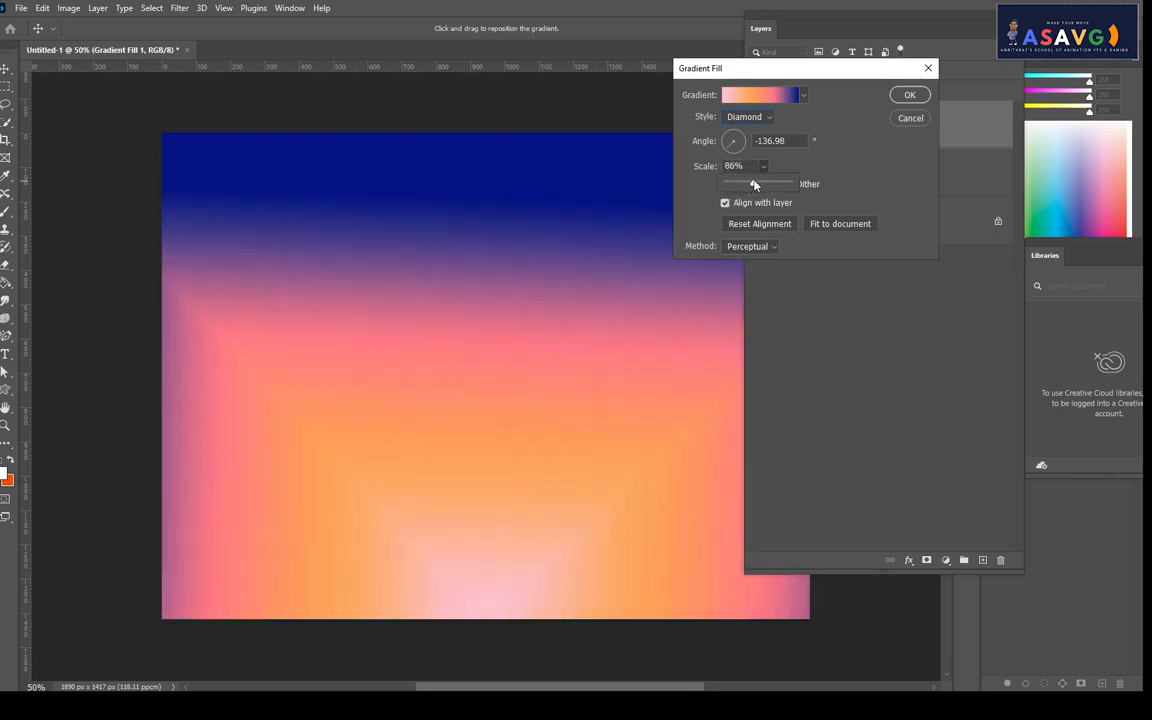
{"action": "left_click", "coordinate": [909, 95]}
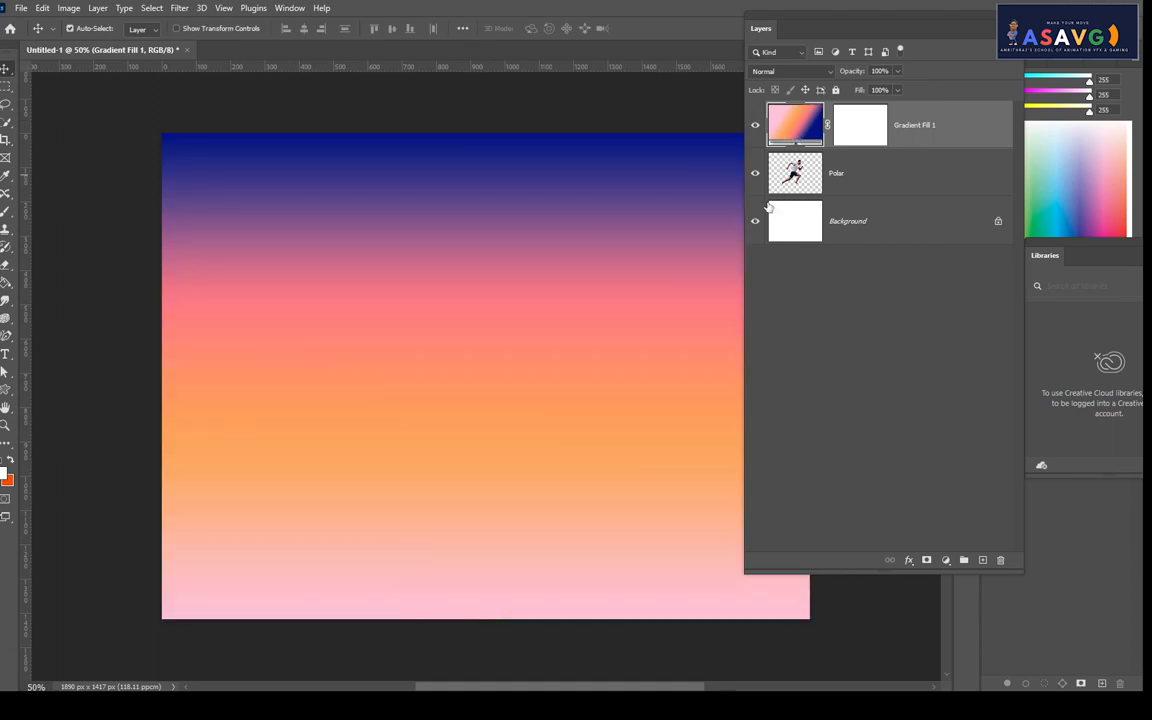
- Reopen the gradient fill's settings, keep the Linear style and shift the gradient downward on the canvas
{"action": "double_click", "coordinate": [796, 125]}
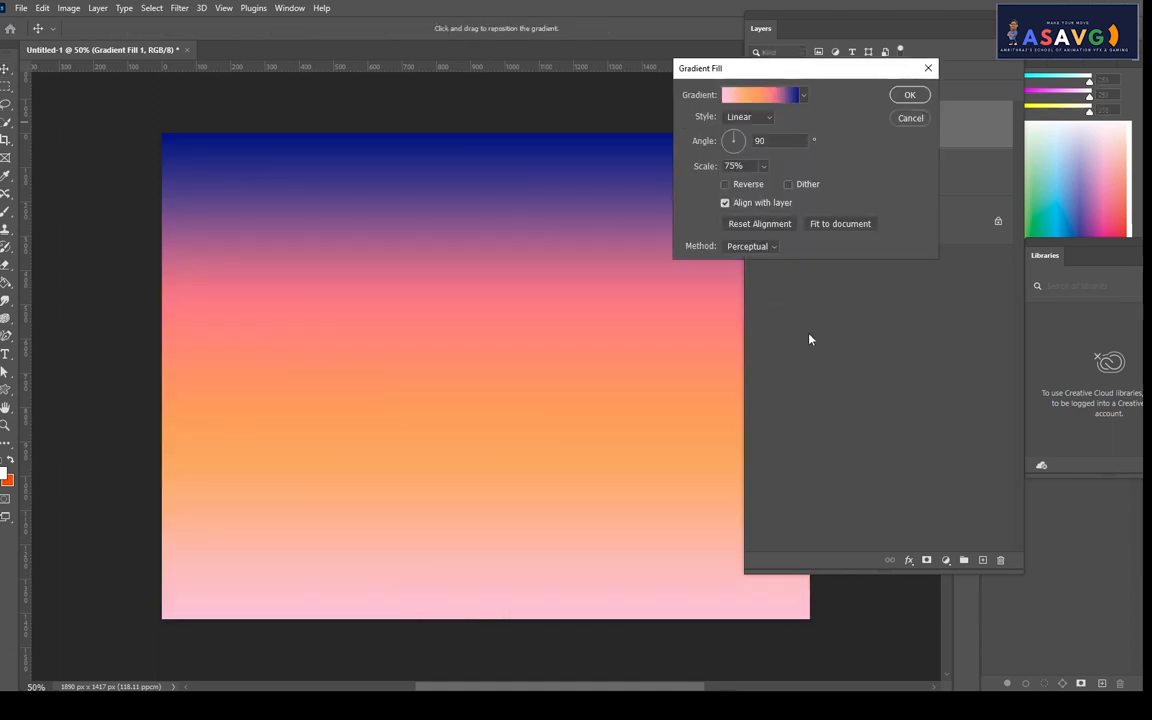
{"action": "left_click", "coordinate": [768, 117]}
{"action": "left_click", "coordinate": [747, 142]}
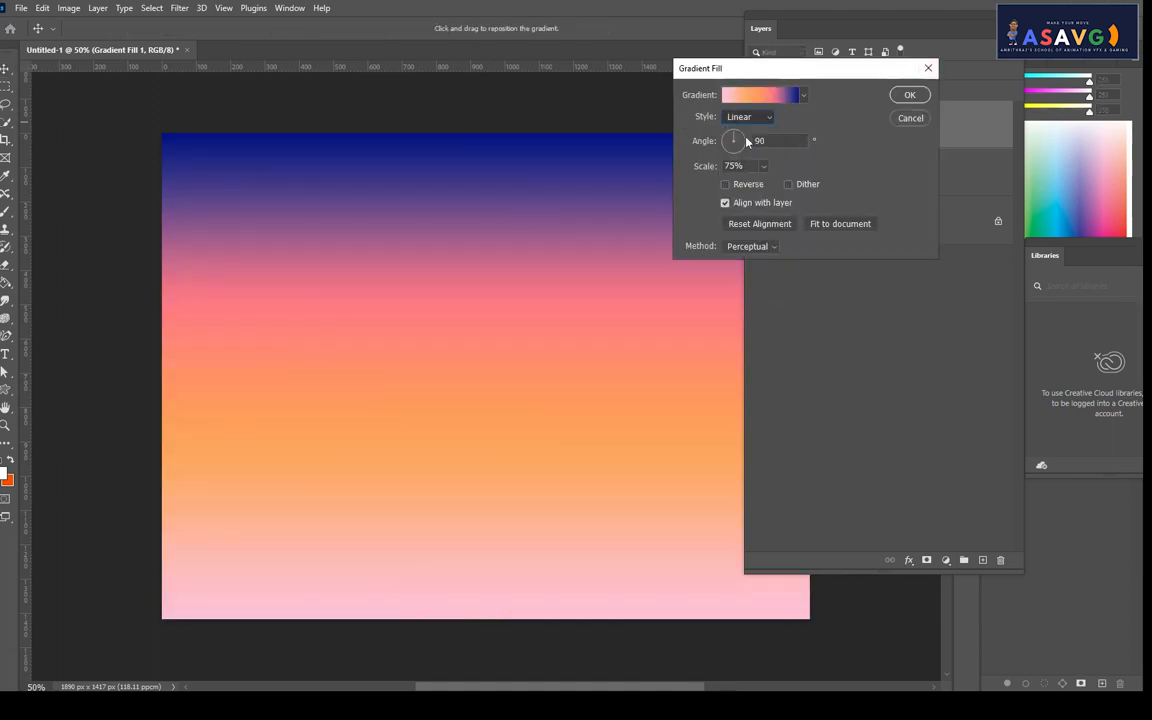
{"action": "left_click", "coordinate": [750, 118]}
{"action": "left_click", "coordinate": [741, 131]}
{"action": "mouse_move", "coordinate": [467, 446]}
{"action": "left_mouse_down"}
{"action": "mouse_move", "coordinate": [465, 244]}
{"action": "mouse_move", "coordinate": [273, 229]}
{"action": "mouse_move", "coordinate": [313, 397]}
{"action": "mouse_move", "coordinate": [79, 402]}
{"action": "left_mouse_up"}
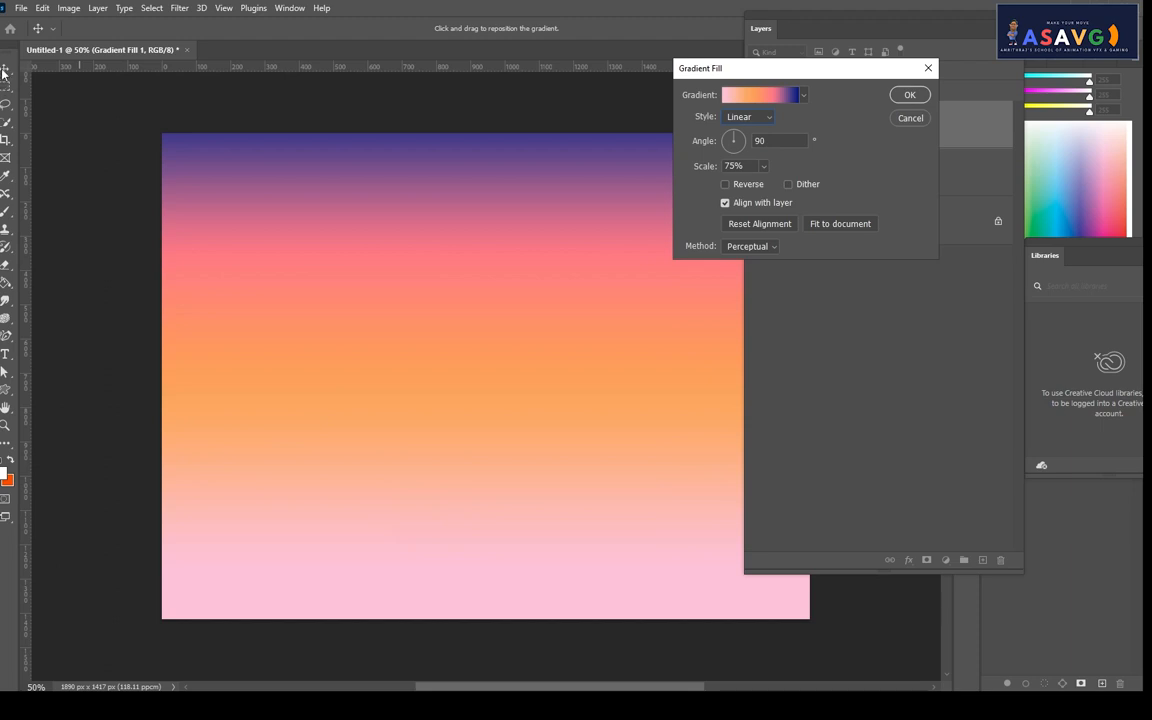
{"action": "left_click_drag", "start_coordinate": [393, 337], "coordinate": [705, 590]}
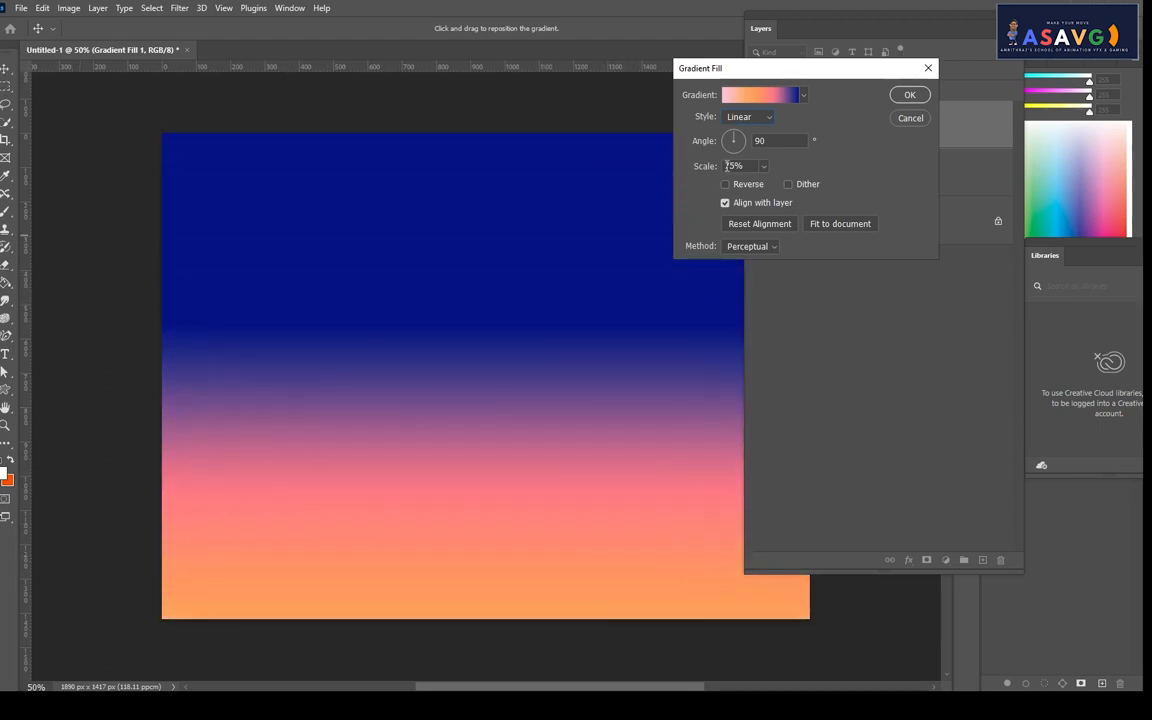
- Try the Radial and Angle styles on the gradient fill, repositioning the gradient on the canvas with each
{"action": "left_click", "coordinate": [768, 119]}
{"action": "left_click", "coordinate": [745, 130]}
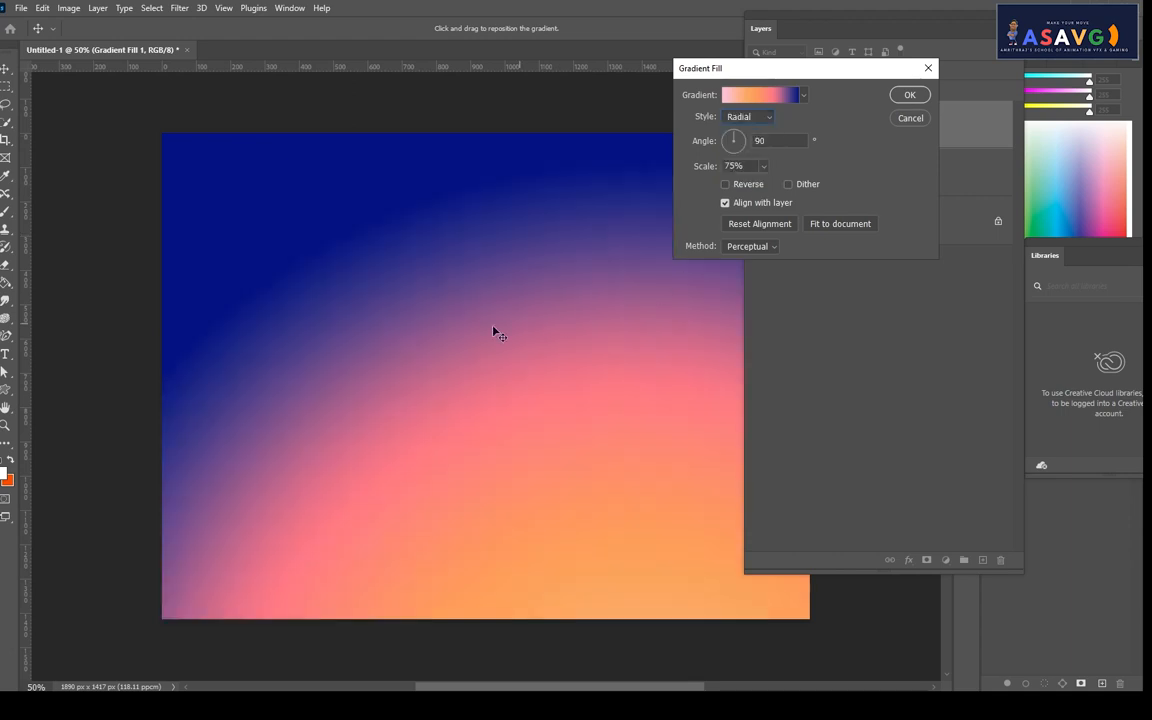
{"action": "left_click_drag", "start_coordinate": [496, 329], "coordinate": [555, 420]}
{"action": "left_click", "coordinate": [762, 119]}
{"action": "left_click", "coordinate": [745, 141]}
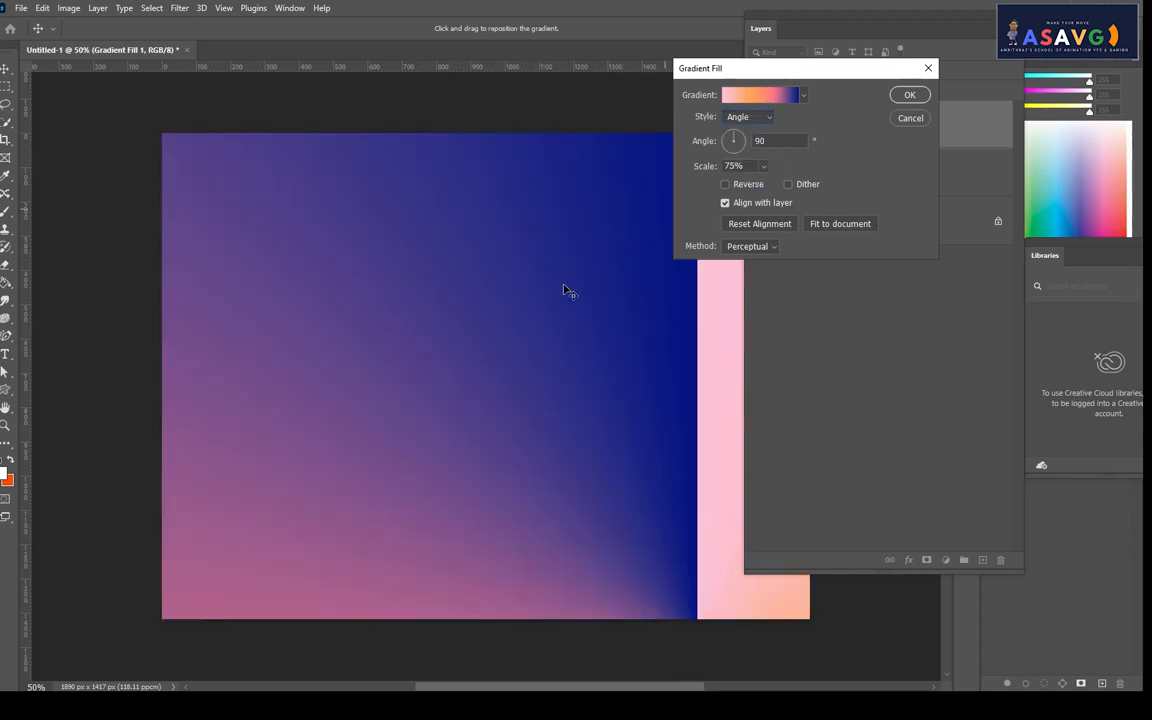
{"action": "left_click_drag", "start_coordinate": [496, 388], "coordinate": [447, 242]}
- Return the gradient fill to the Linear style and reposition the gradient on the canvas
{"action": "left_click", "coordinate": [746, 118]}
{"action": "left_click", "coordinate": [738, 130]}
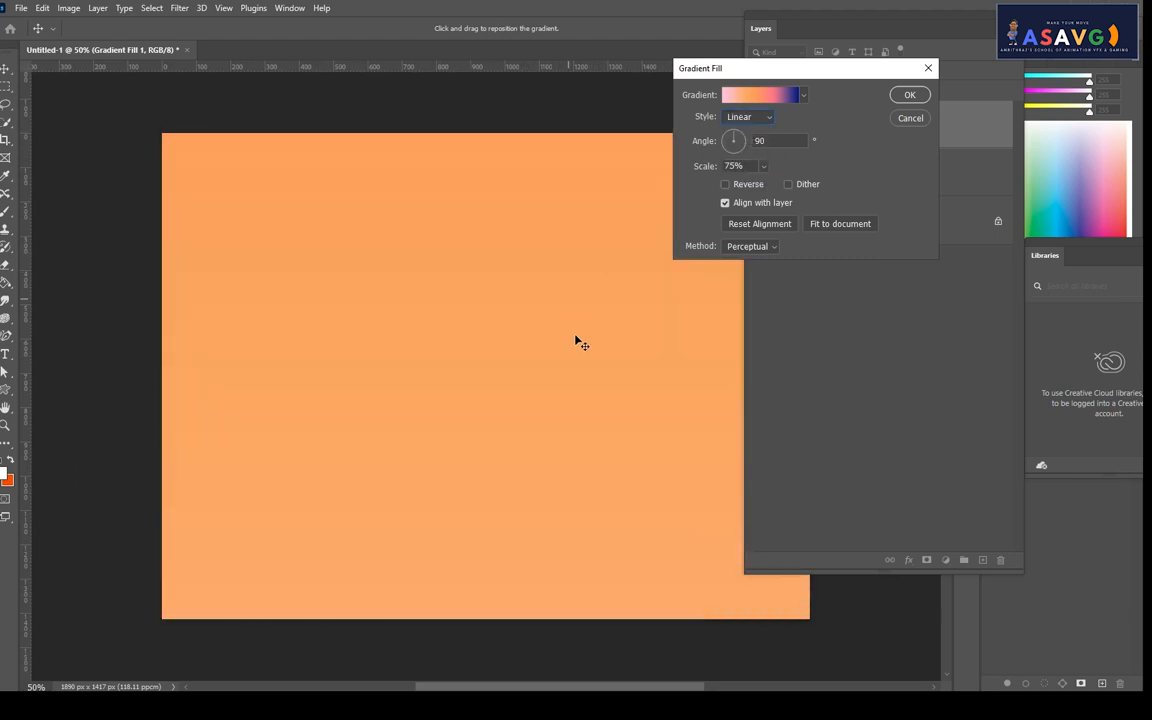
{"action": "left_click_drag", "start_coordinate": [576, 342], "coordinate": [440, 229]}
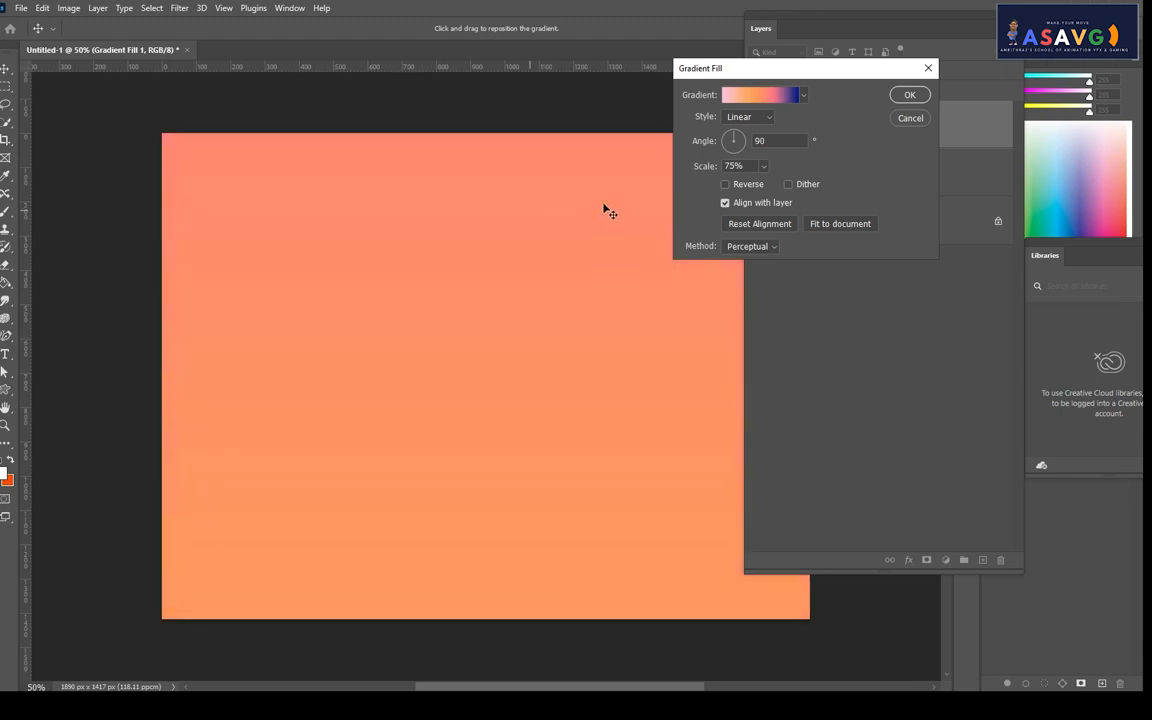
{"action": "left_click", "coordinate": [765, 118]}
{"action": "left_click", "coordinate": [758, 127]}
- Open the gradient for editing and try the Cloud_06 preset from the Cloud group
{"action": "left_click", "coordinate": [742, 96]}
{"action": "scroll", "coordinate": [780, 160], "scroll_direction": "down", "scroll_amount": 5}
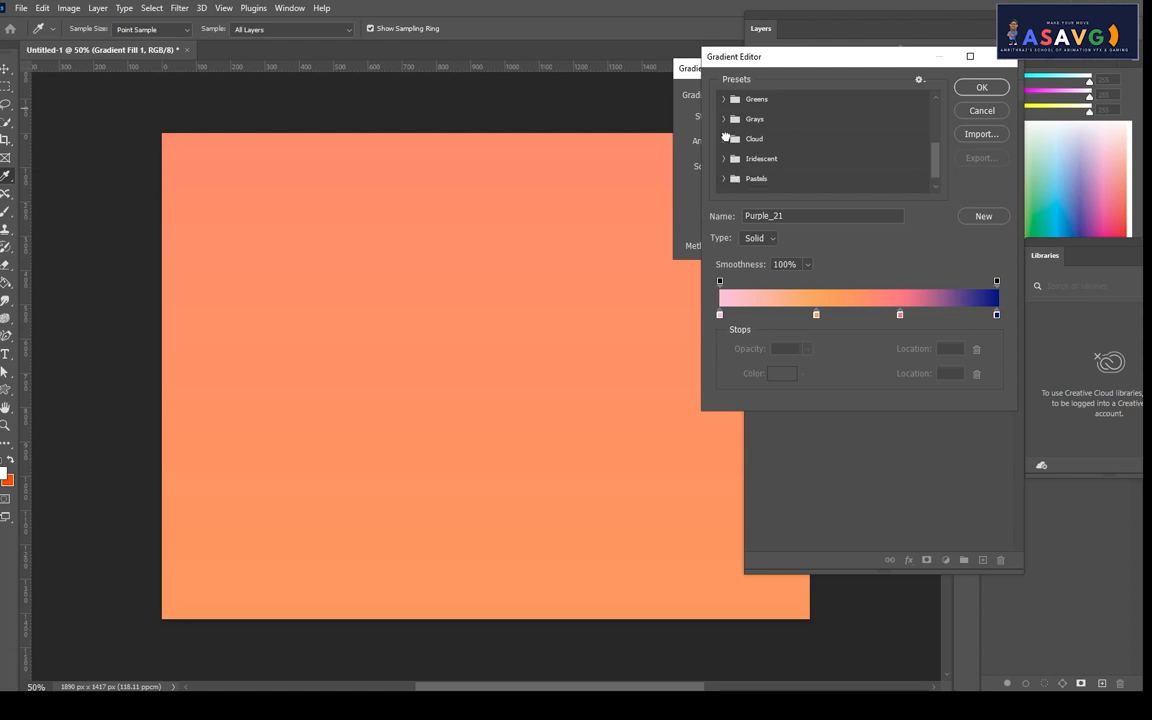
{"action": "left_click", "coordinate": [724, 138]}
{"action": "scroll", "coordinate": [820, 150], "scroll_direction": "down", "scroll_amount": 1}
{"action": "left_click", "coordinate": [850, 137]}
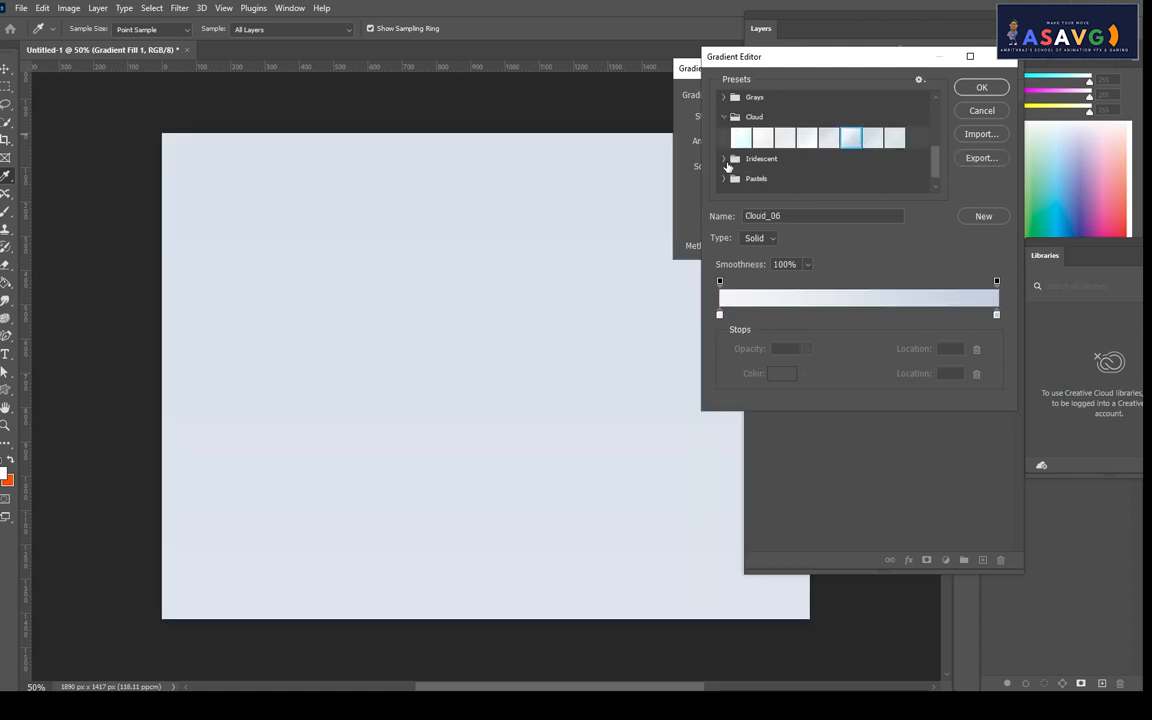
- Try several Iridescent presets, including Iridescent_11 and Iridescent_16, and the Sand_01 preset from the Neutrals group
{"action": "left_click", "coordinate": [757, 161]}
{"action": "scroll", "coordinate": [764, 170], "scroll_direction": "down", "scroll_amount": 1}
{"action": "left_click", "coordinate": [763, 147]}
{"action": "left_click", "coordinate": [763, 169]}
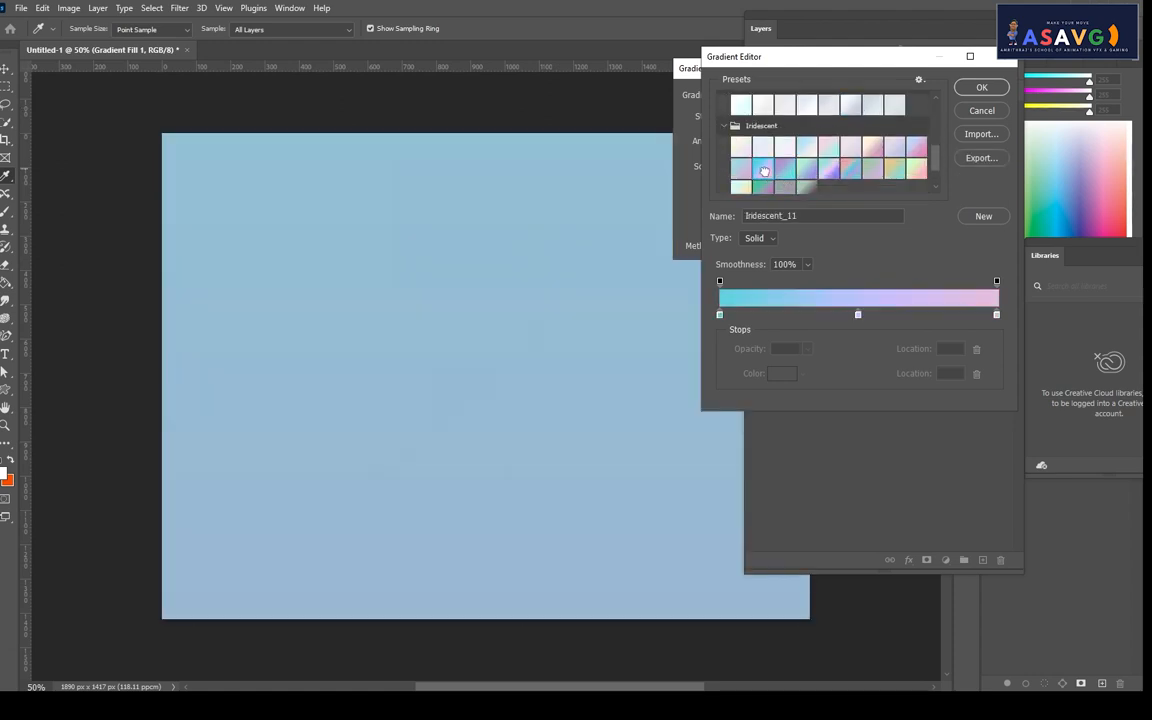
{"action": "left_click", "coordinate": [879, 172]}
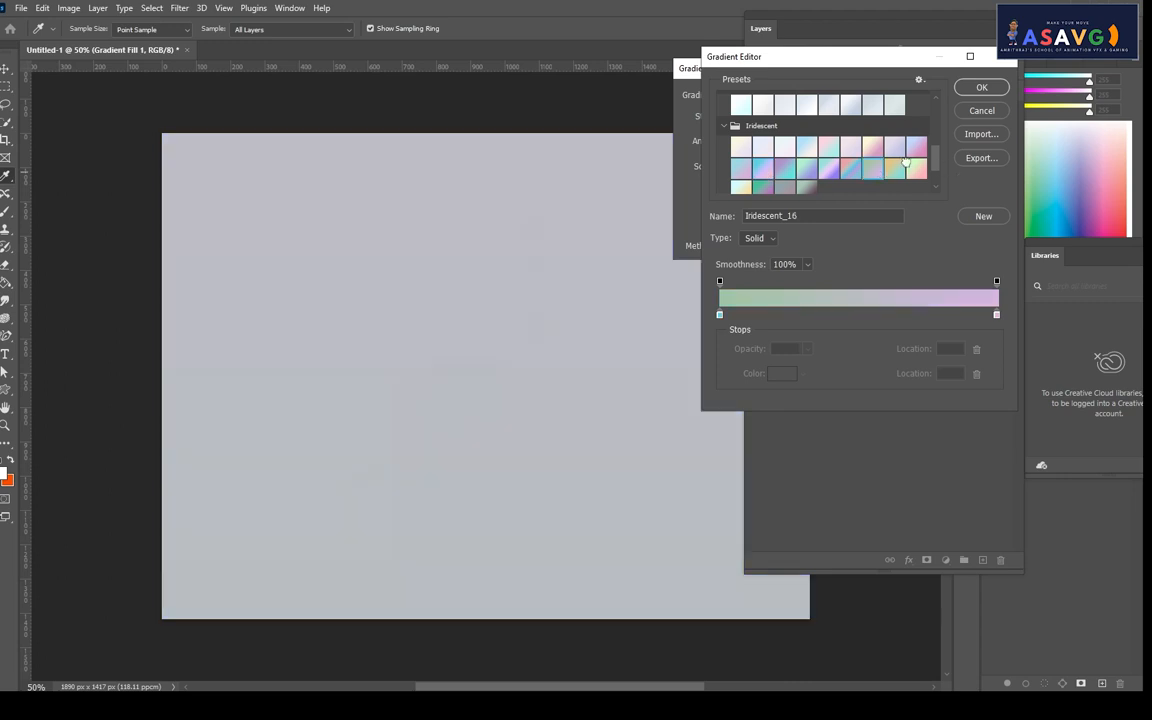
{"action": "left_click", "coordinate": [917, 169]}
{"action": "scroll", "coordinate": [861, 149], "scroll_direction": "down", "scroll_amount": 2}
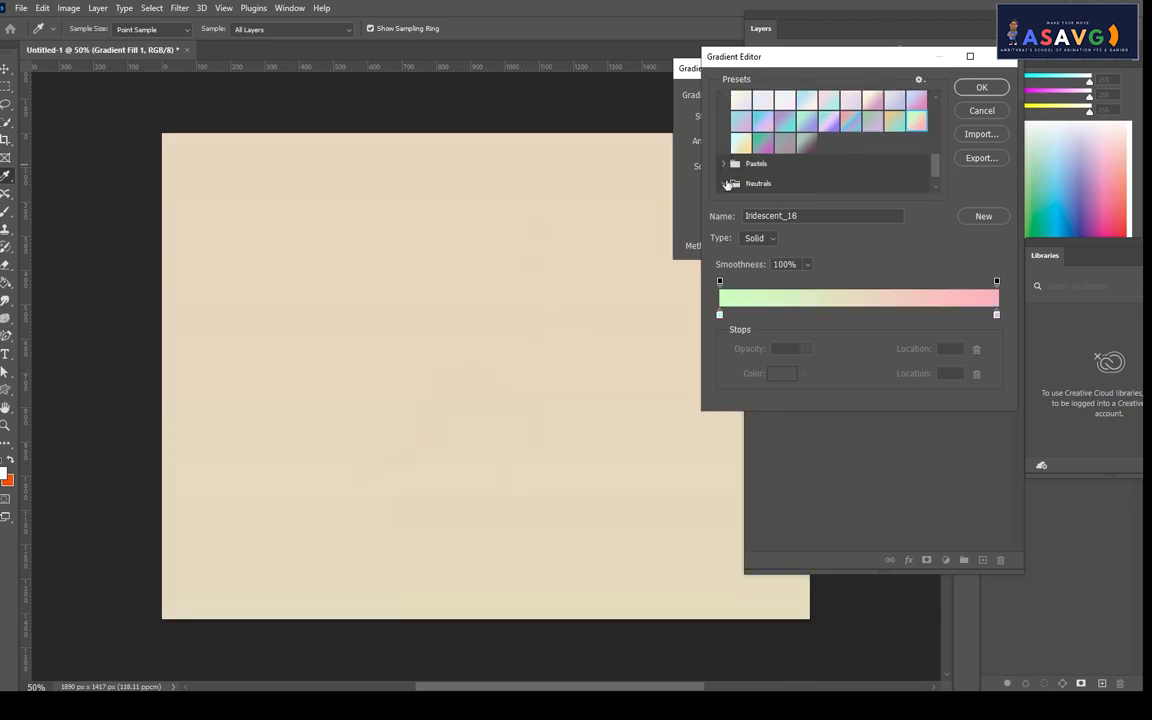
{"action": "left_click", "coordinate": [720, 183]}
{"action": "left_click", "coordinate": [785, 182]}
- Try presets from the Reds group on the gradient, including Red_06 and Red_07
{"action": "scroll", "coordinate": [816, 186], "scroll_direction": "up", "scroll_amount": 6}
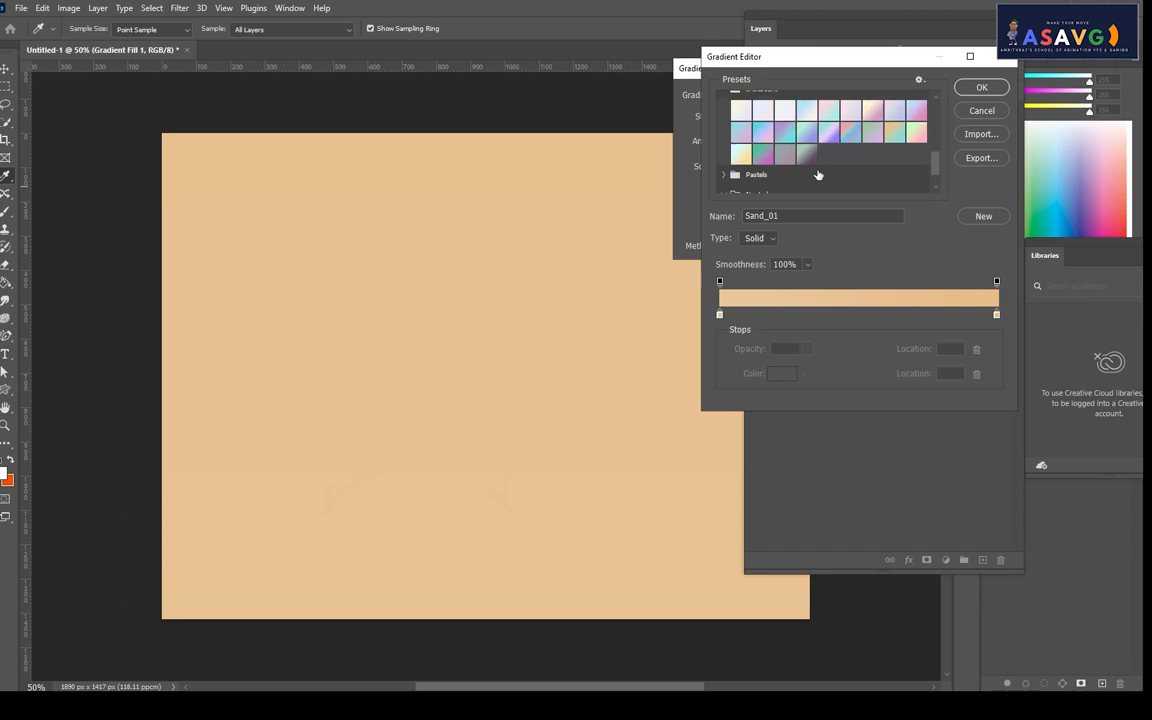
{"action": "left_click", "coordinate": [722, 120]}
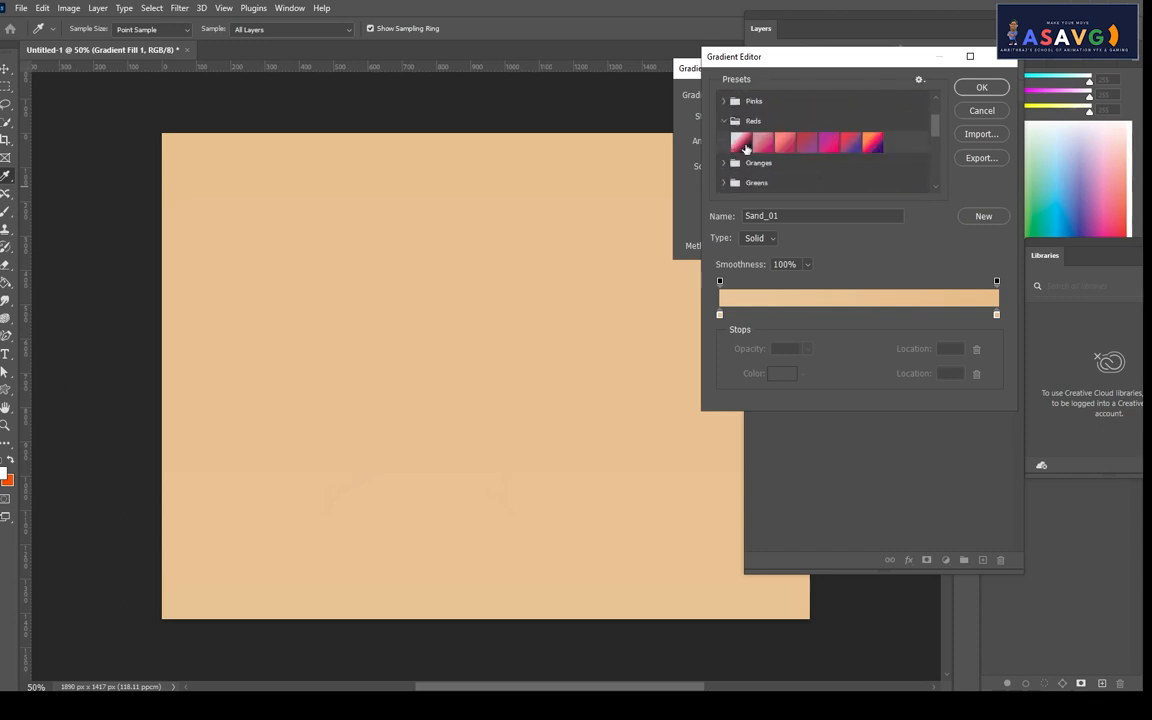
{"action": "left_click", "coordinate": [836, 143]}
{"action": "left_click", "coordinate": [847, 143]}
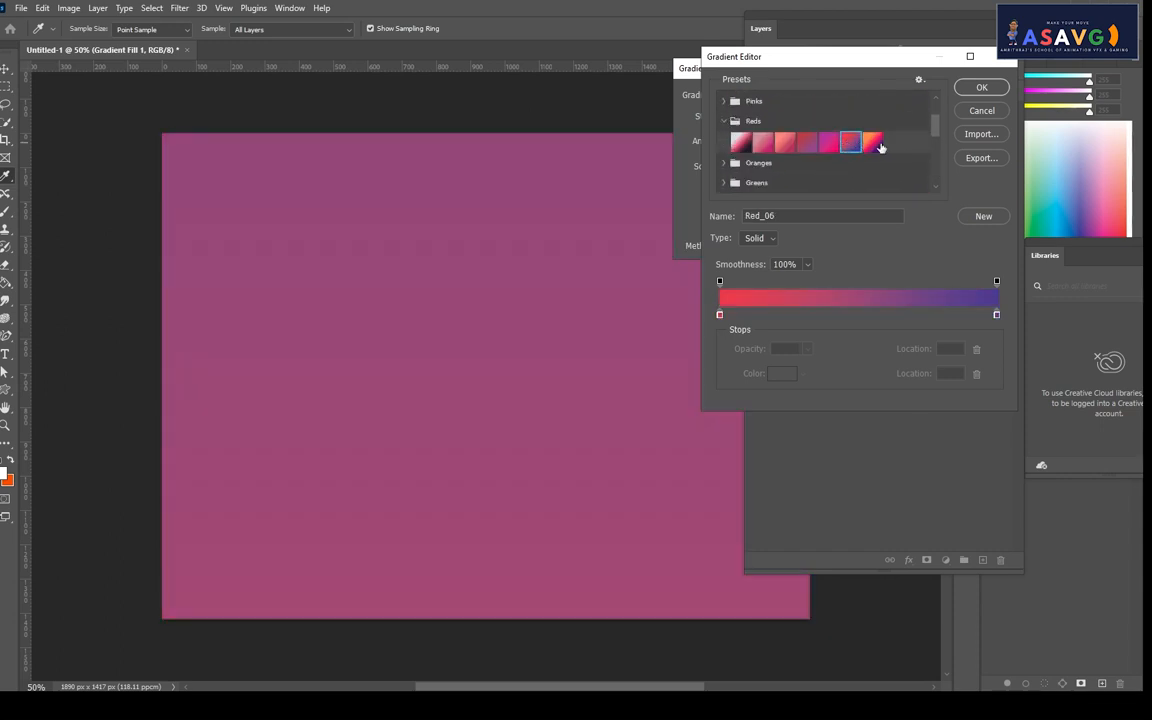
{"action": "left_click", "coordinate": [872, 143]}
- Try several presets from the Pinks group on the gradient, including Pink_16
{"action": "left_click", "coordinate": [723, 101]}
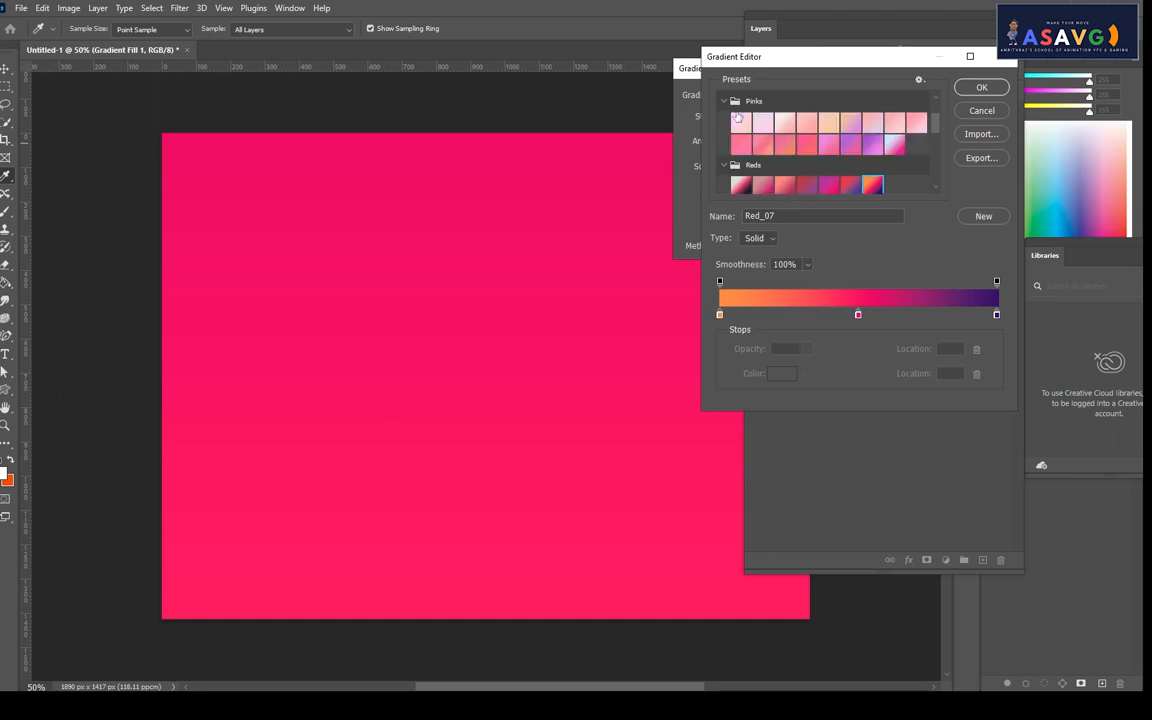
{"action": "left_click", "coordinate": [815, 126]}
{"action": "left_click", "coordinate": [829, 124]}
{"action": "left_click", "coordinate": [872, 143]}
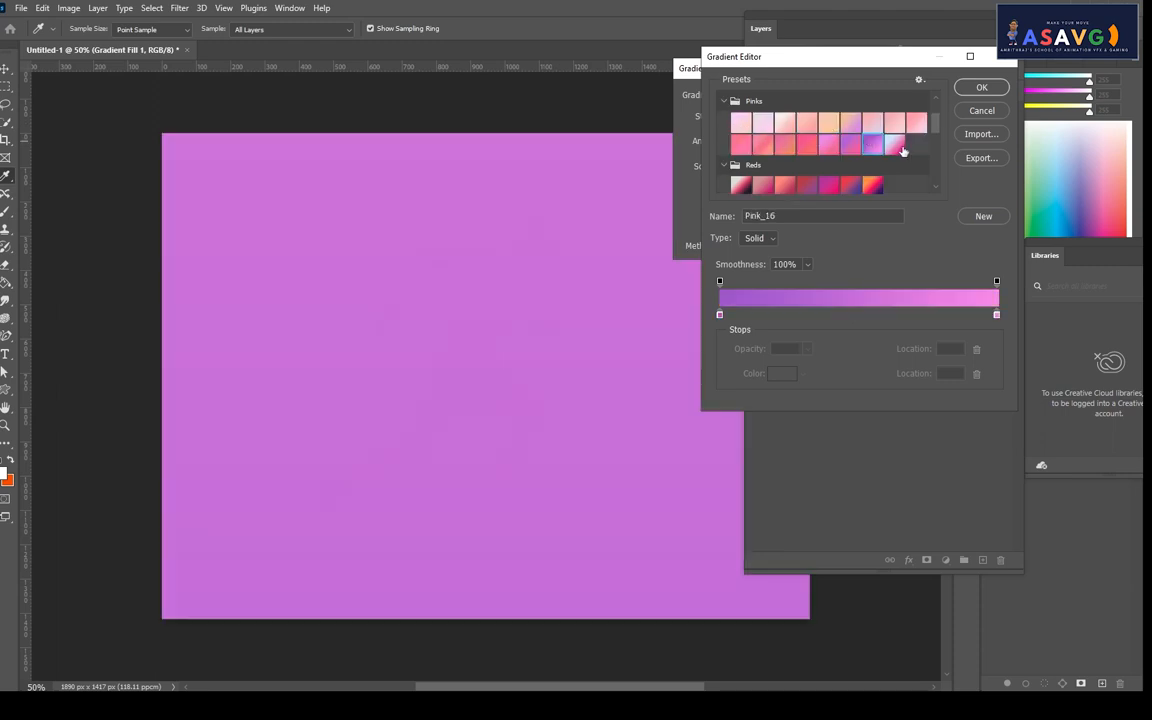
{"action": "left_click", "coordinate": [896, 145]}
- Apply the Red_07 preset and recolour its middle colour stop to white (ffffff)
{"action": "left_click", "coordinate": [869, 185]}
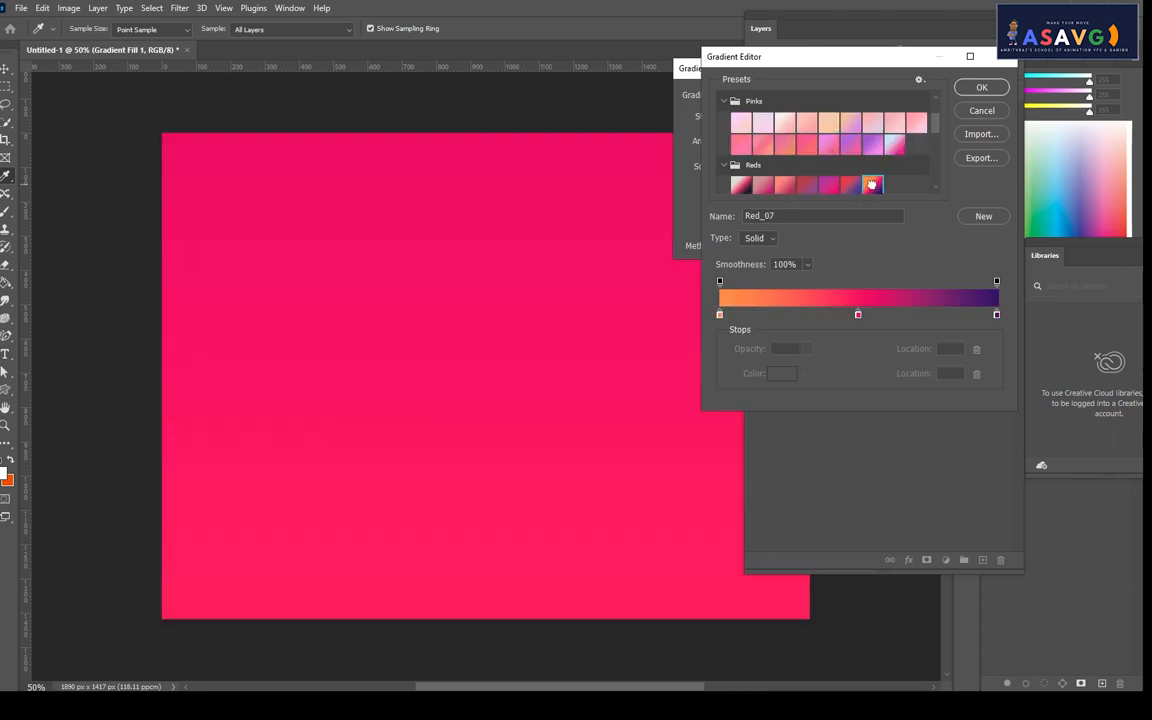
{"action": "left_click_drag", "start_coordinate": [856, 316], "coordinate": [854, 319]}
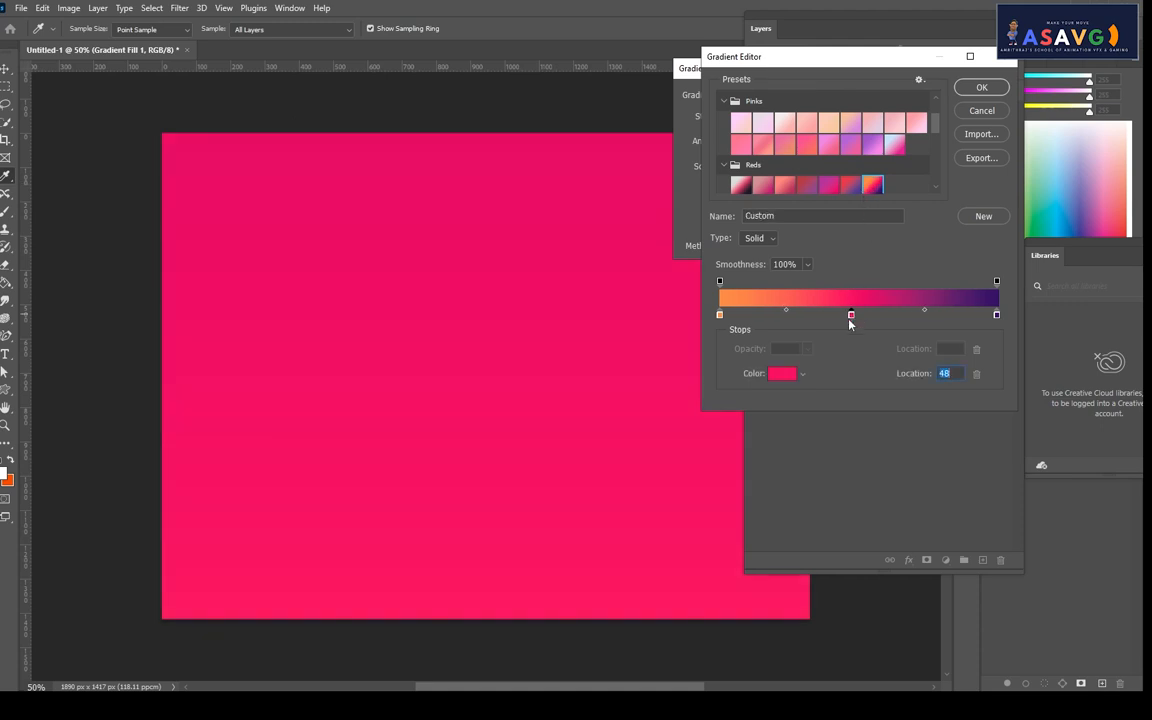
{"action": "left_click", "coordinate": [776, 376]}
{"action": "type", "text": "ffffff"}
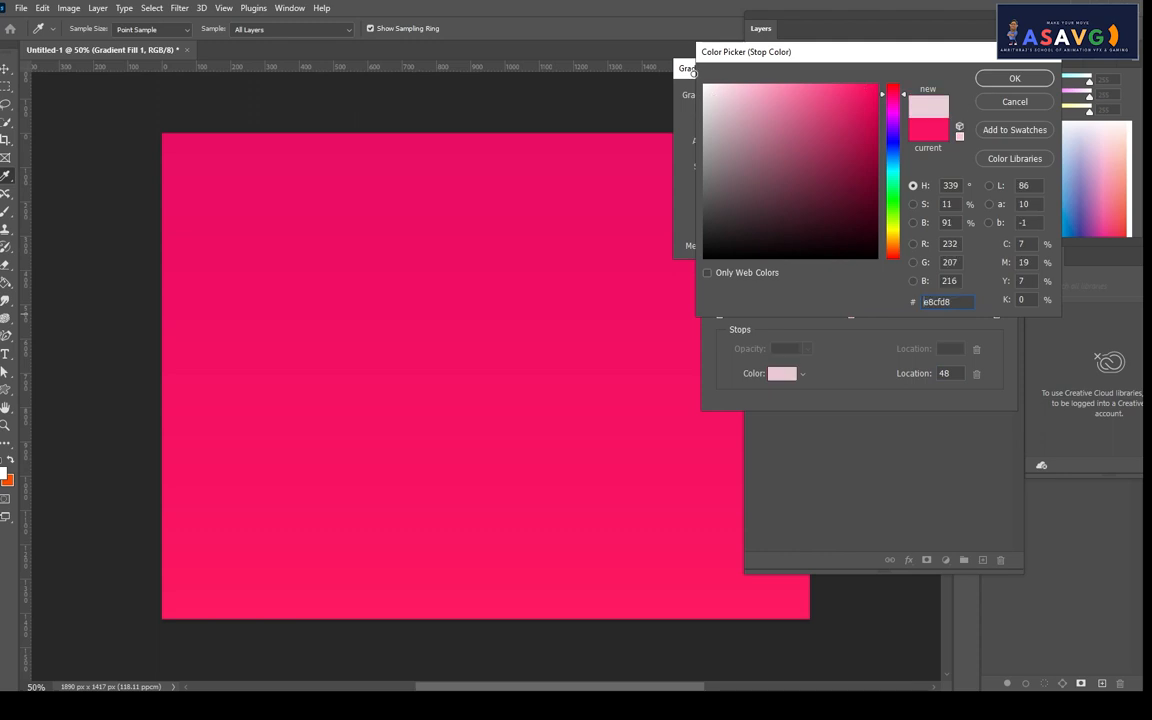
{"action": "left_click", "coordinate": [1015, 82]}
- Move the white colour stop to location 61 and confirm the edited gradient
{"action": "left_click_drag", "start_coordinate": [849, 315], "coordinate": [887, 316]}
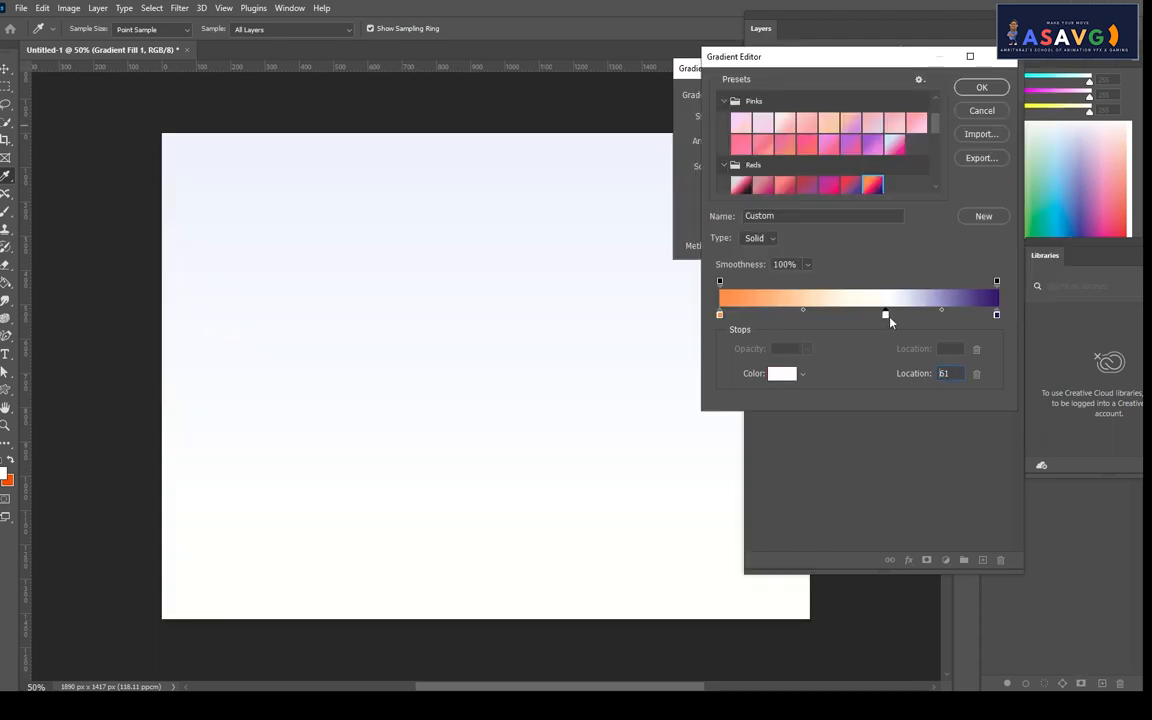
{"action": "left_click_drag", "start_coordinate": [736, 317], "coordinate": [588, 284]}
{"action": "left_click", "coordinate": [962, 90]}
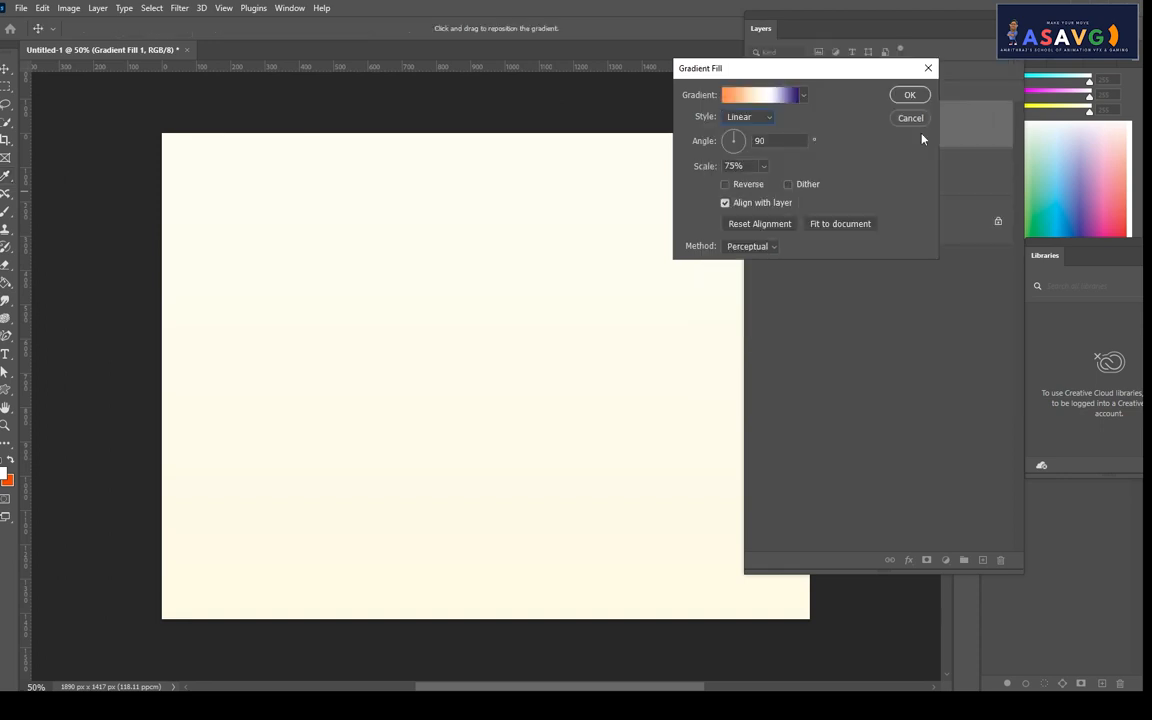
- Try the Radial style on the gradient fill, shifting its centre around the canvas and varying its scale
{"action": "left_click", "coordinate": [748, 117]}
{"action": "left_click", "coordinate": [742, 129]}
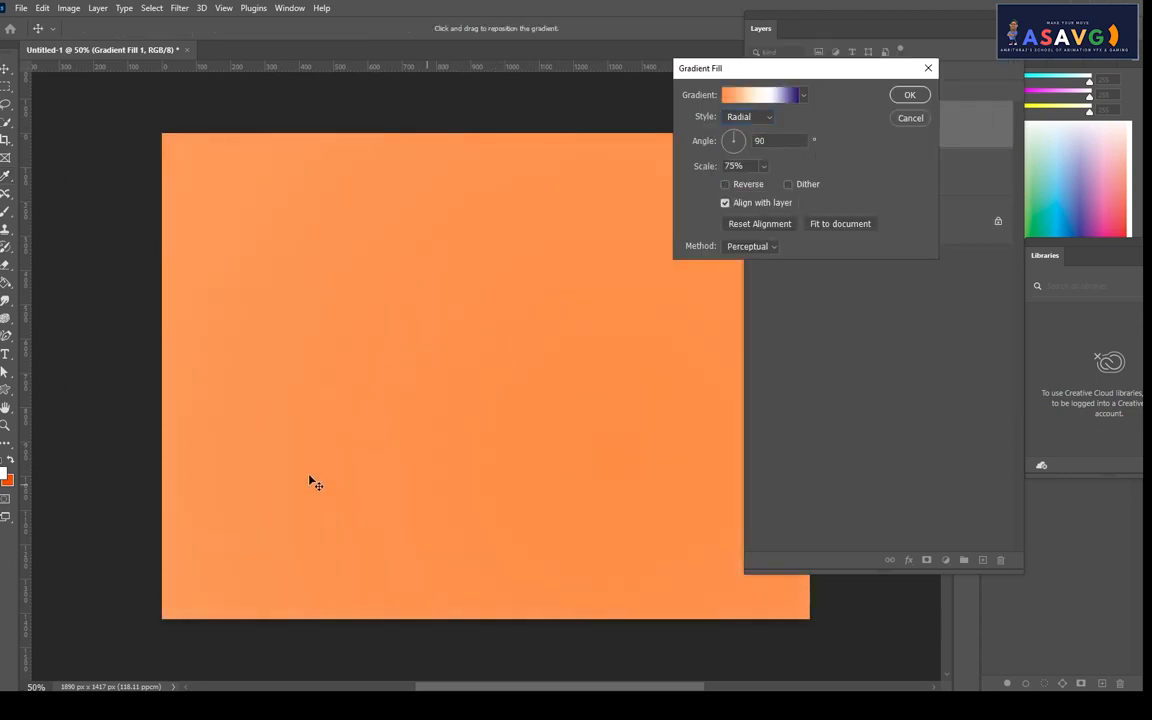
{"action": "left_click_drag", "start_coordinate": [310, 482], "coordinate": [643, 296]}
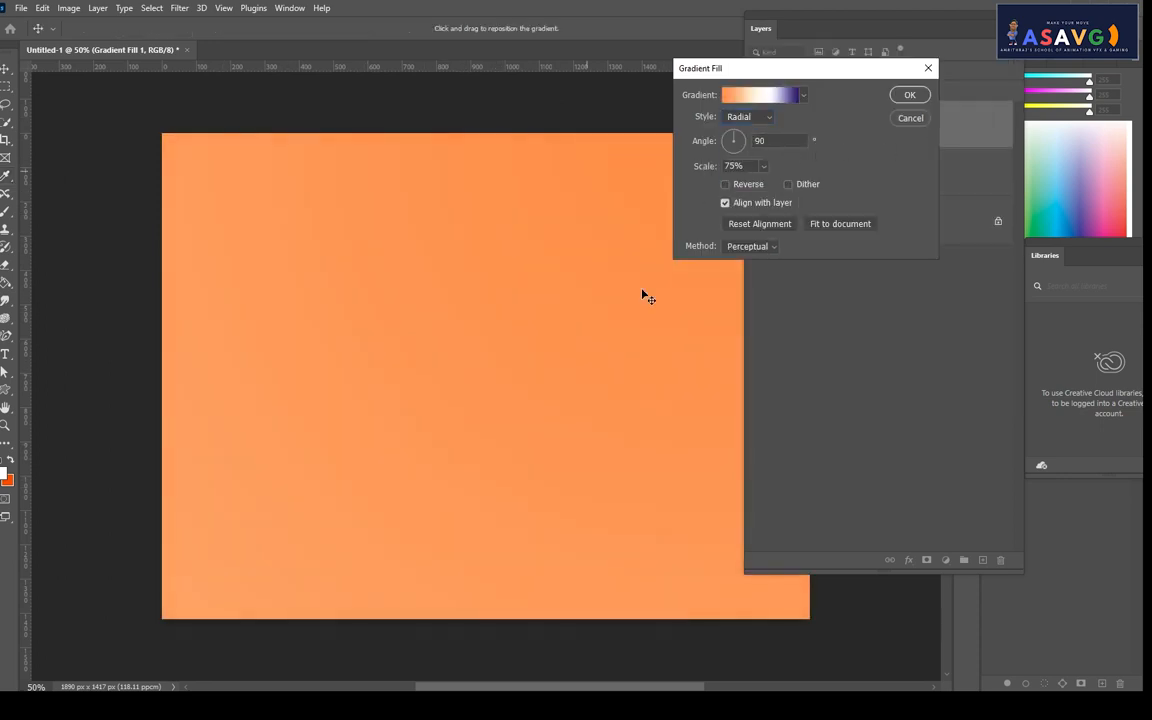
{"action": "left_click_drag", "start_coordinate": [684, 406], "coordinate": [359, 364]}
{"action": "left_click", "coordinate": [763, 166]}
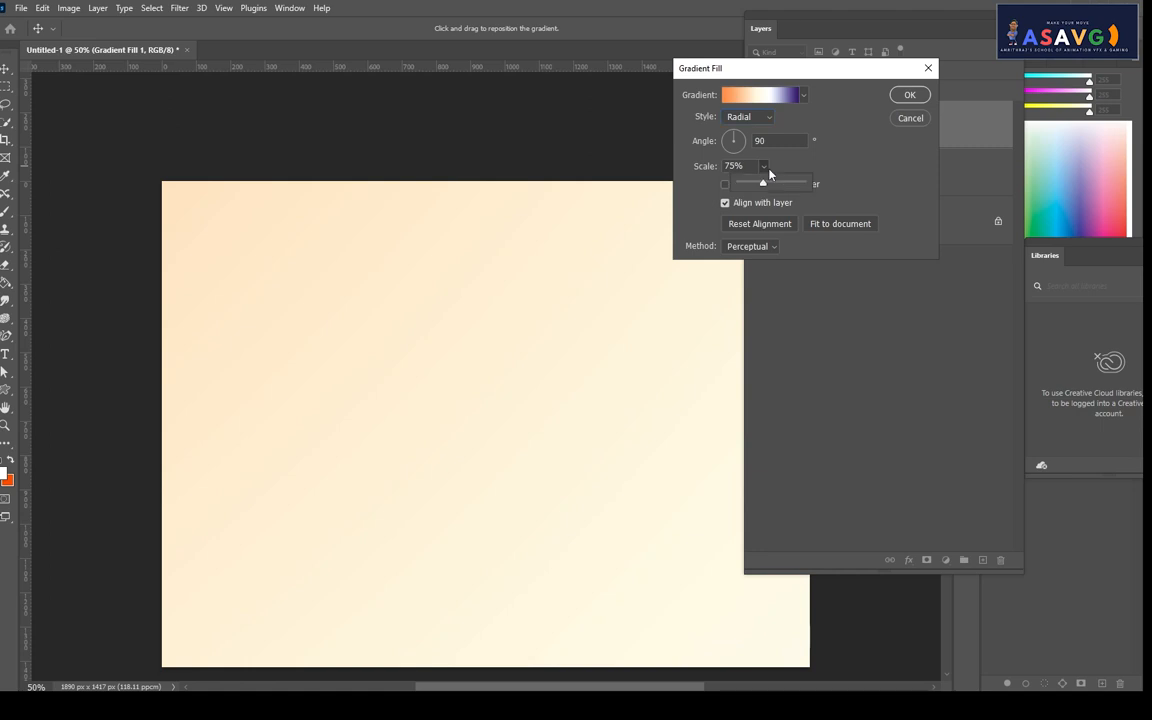
{"action": "left_click", "coordinate": [763, 166]}
{"action": "left_click_drag", "start_coordinate": [748, 187], "coordinate": [741, 149]}
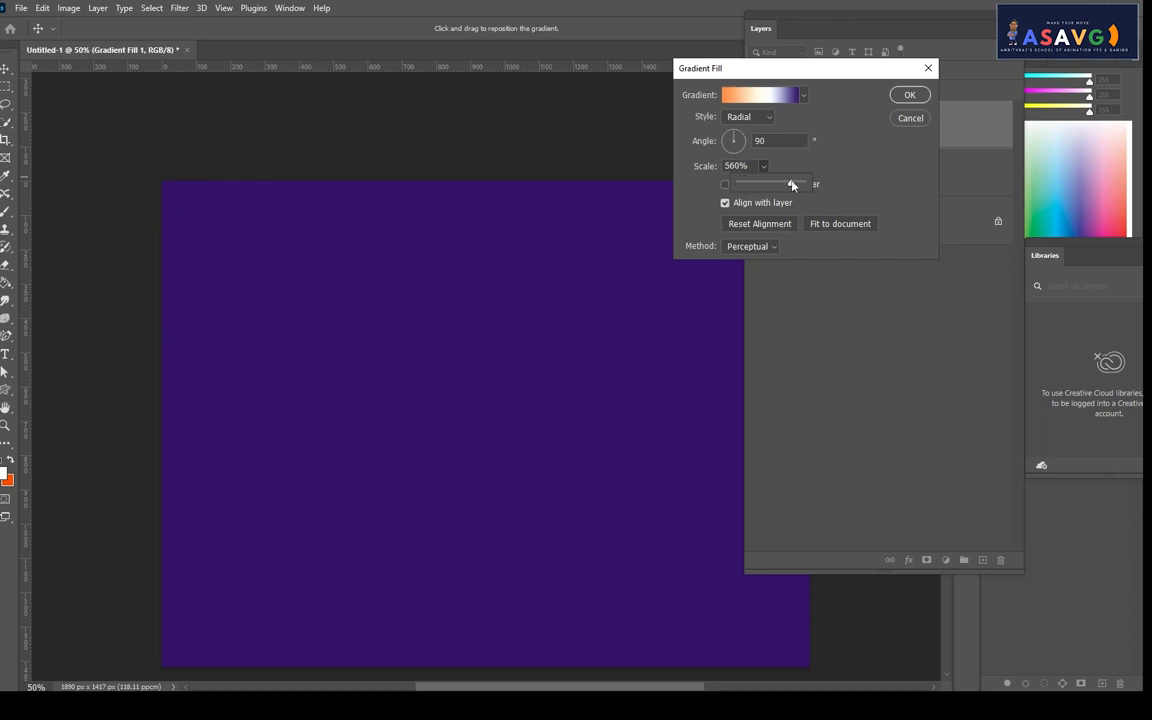
{"action": "left_click_drag", "start_coordinate": [792, 185], "coordinate": [774, 185]}
- Try the Angle, Reflected and Diamond styles on the gradient fill and cancel the changes
{"action": "left_click", "coordinate": [750, 118]}
{"action": "left_click", "coordinate": [745, 153]}
{"action": "left_click", "coordinate": [748, 117]}
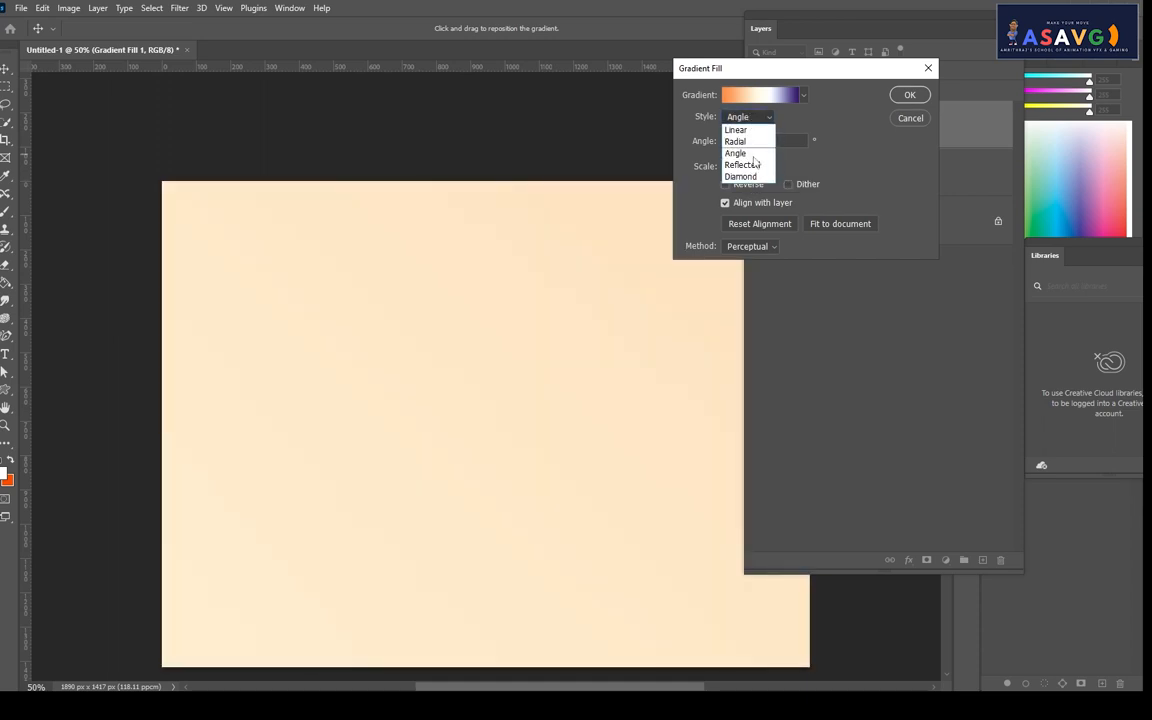
{"action": "left_click", "coordinate": [750, 164]}
{"action": "left_click", "coordinate": [748, 117]}
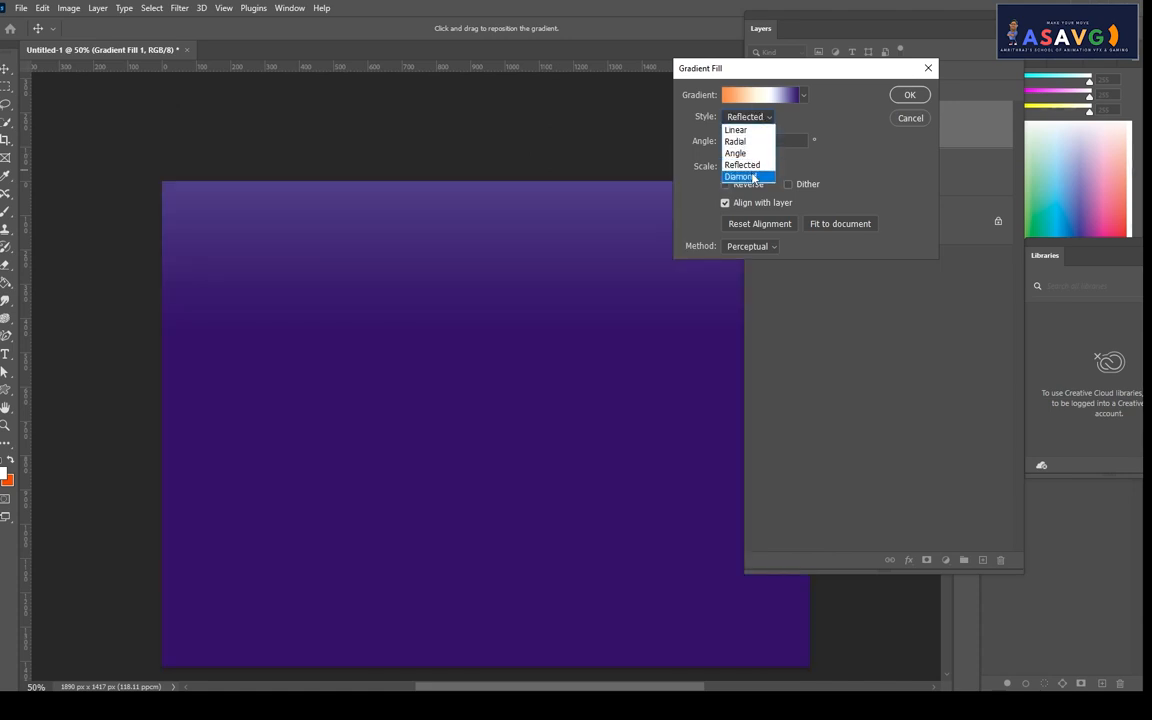
{"action": "left_click", "coordinate": [753, 177]}
{"action": "left_click", "coordinate": [910, 118]}
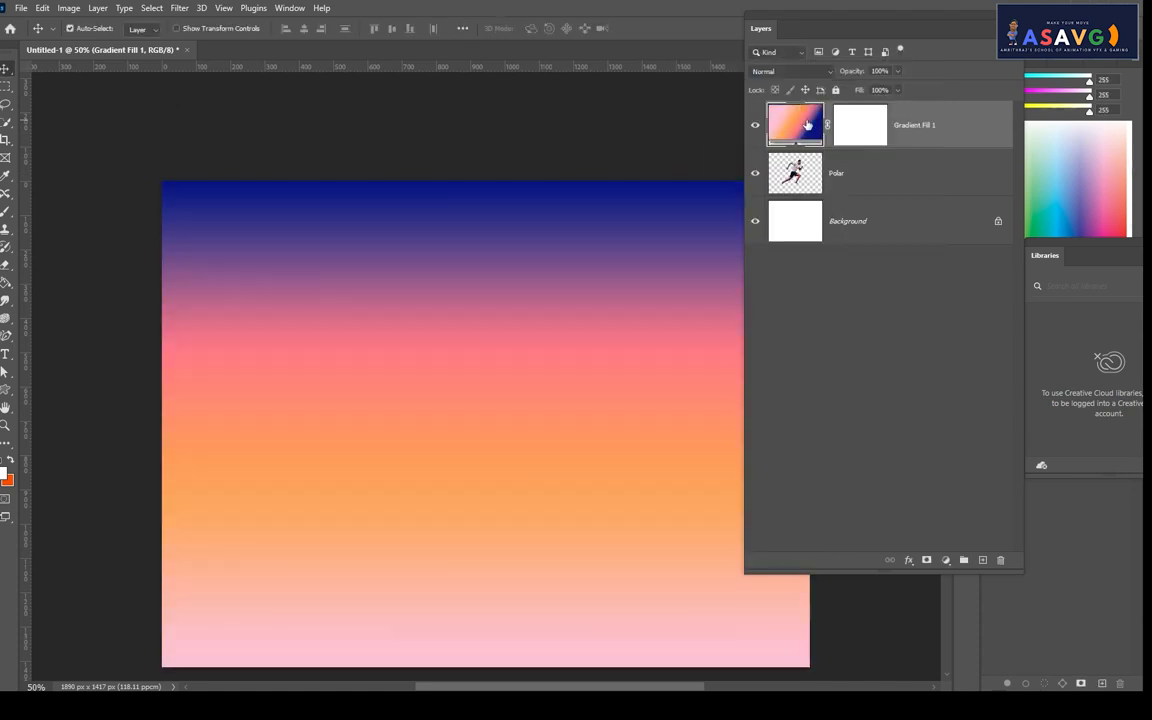
- Delete the Gradient Fill 1 layer, add a new gradient fill layer and open its gradient for editing
{"action": "key", "text": "Delete"}
{"action": "scroll", "coordinate": [689, 350], "scroll_direction": "down", "scroll_amount": 3}
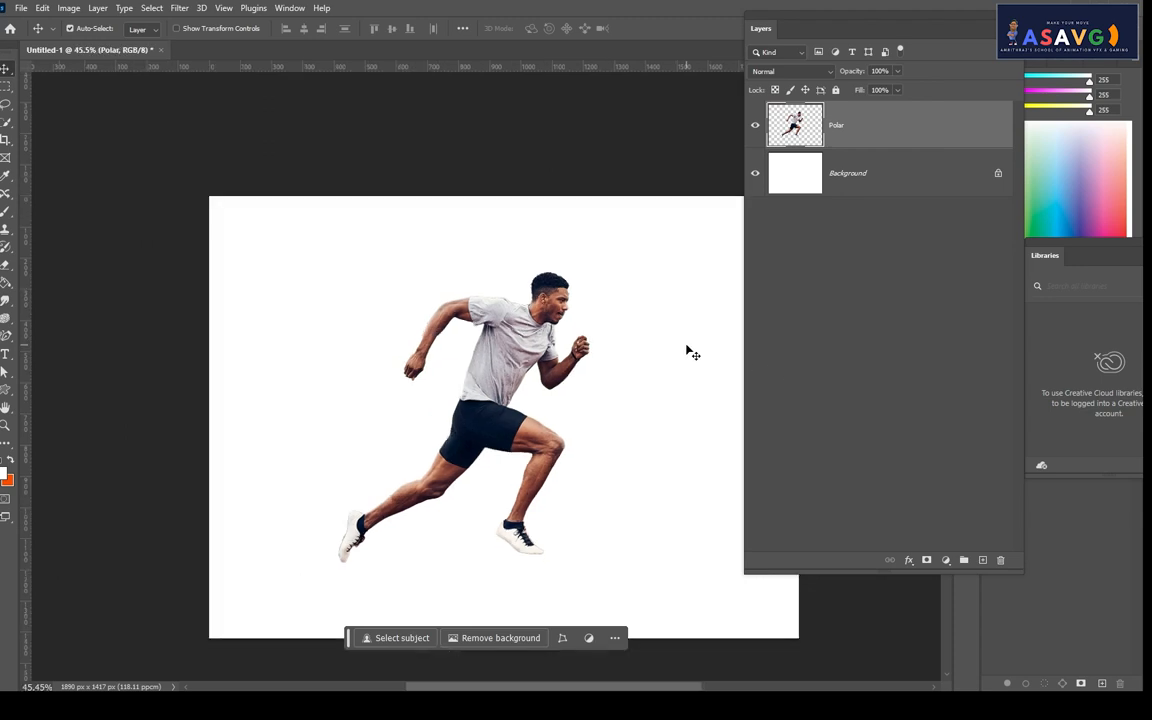
{"action": "left_click", "coordinate": [947, 561]}
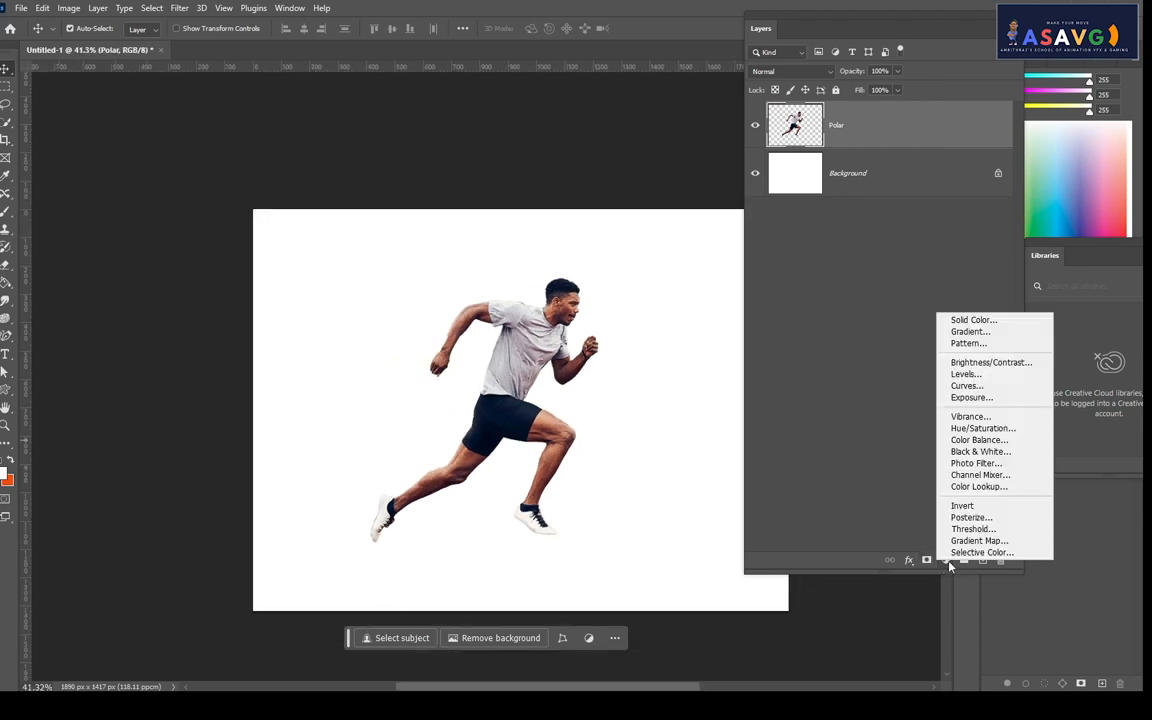
{"action": "left_click", "coordinate": [969, 331]}
{"action": "left_click", "coordinate": [755, 95]}
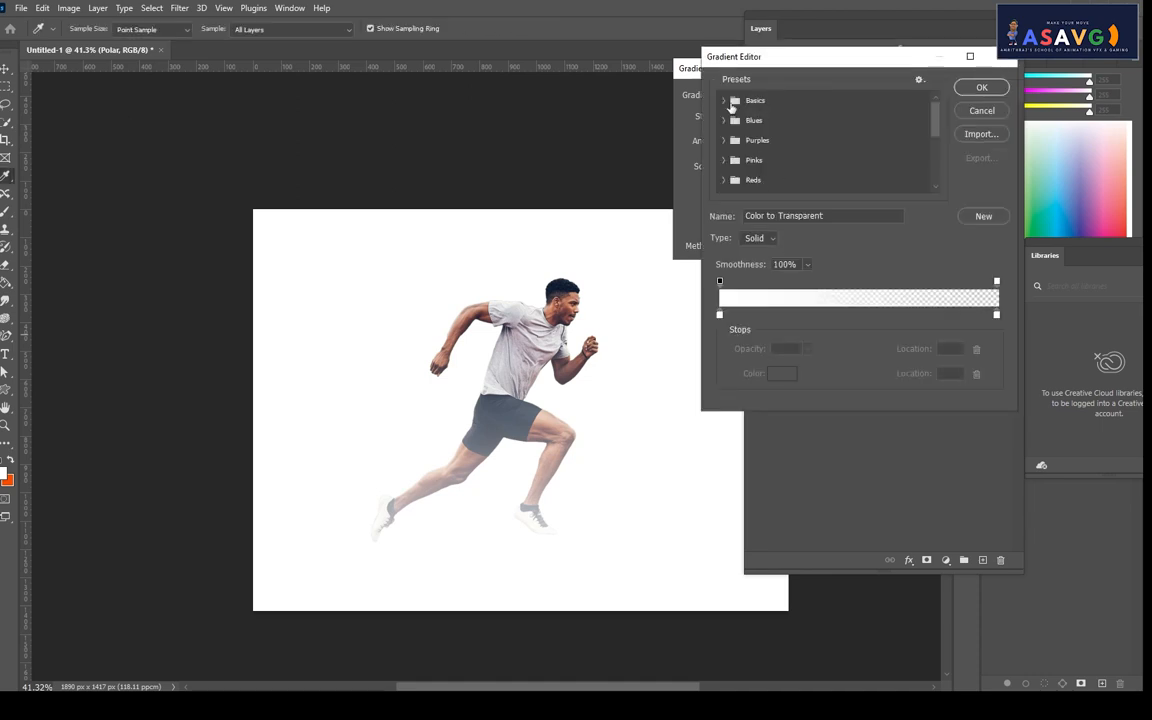
- Compare several presets from the Blues group and apply Blue_27 to the new gradient fill
{"action": "left_click", "coordinate": [722, 119]}
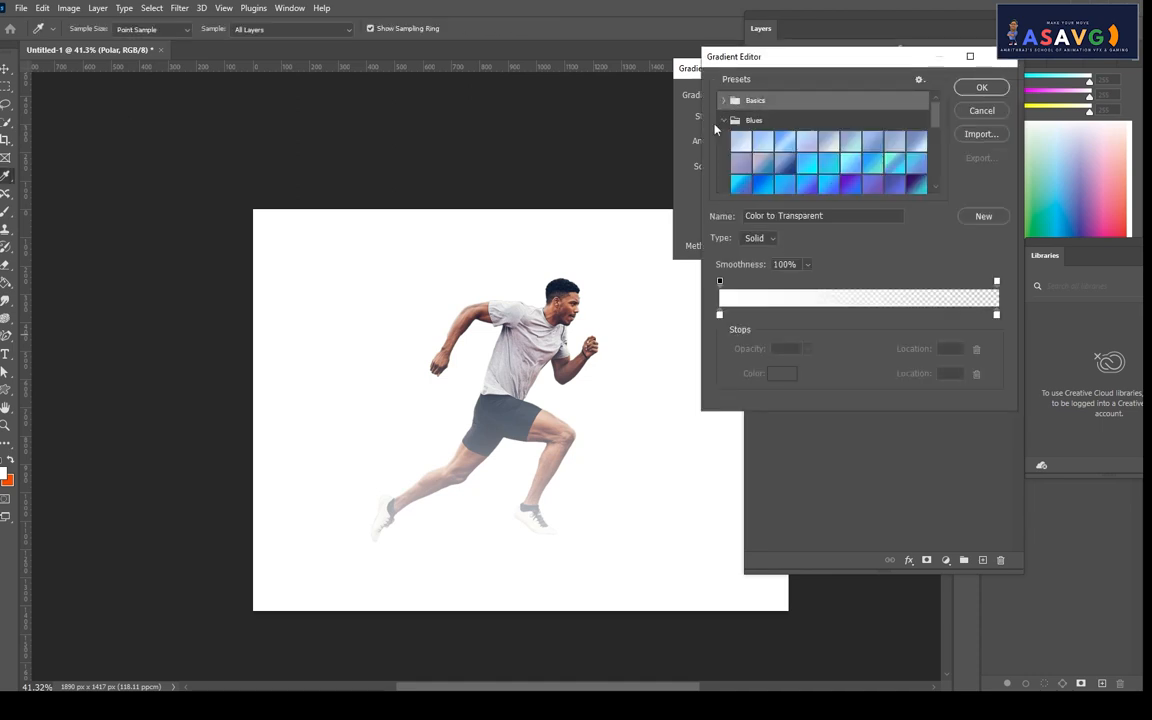
{"action": "left_click", "coordinate": [871, 164]}
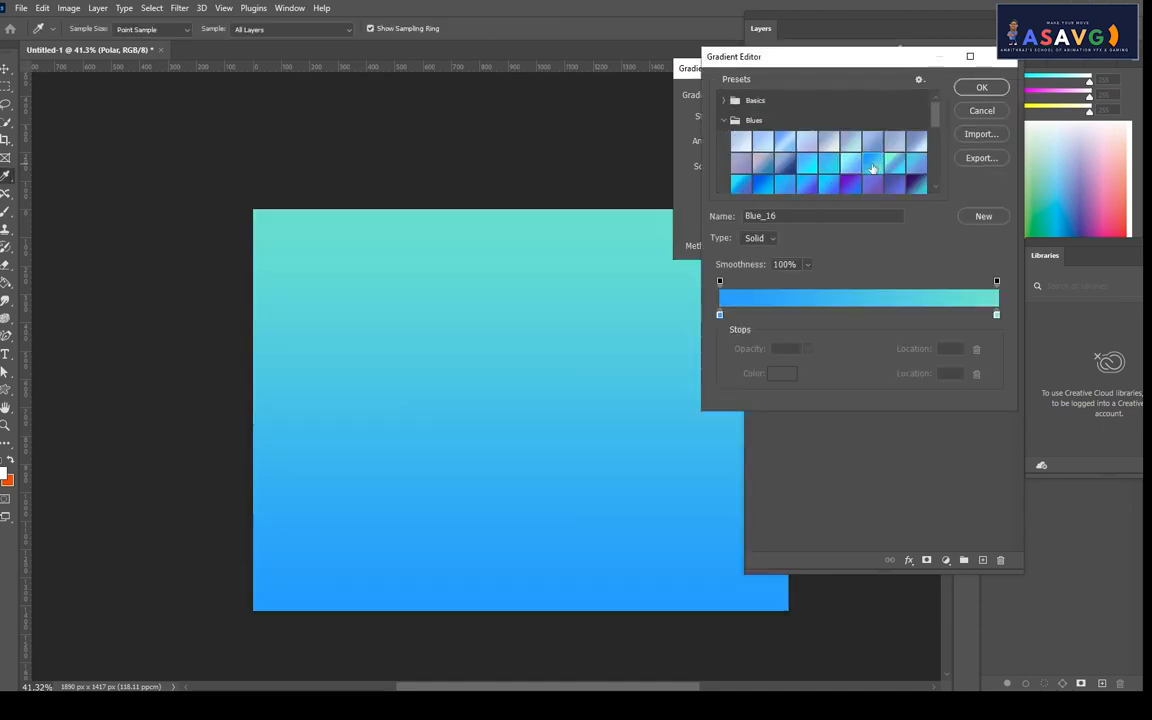
{"action": "left_click", "coordinate": [916, 185]}
{"action": "left_click", "coordinate": [918, 188]}
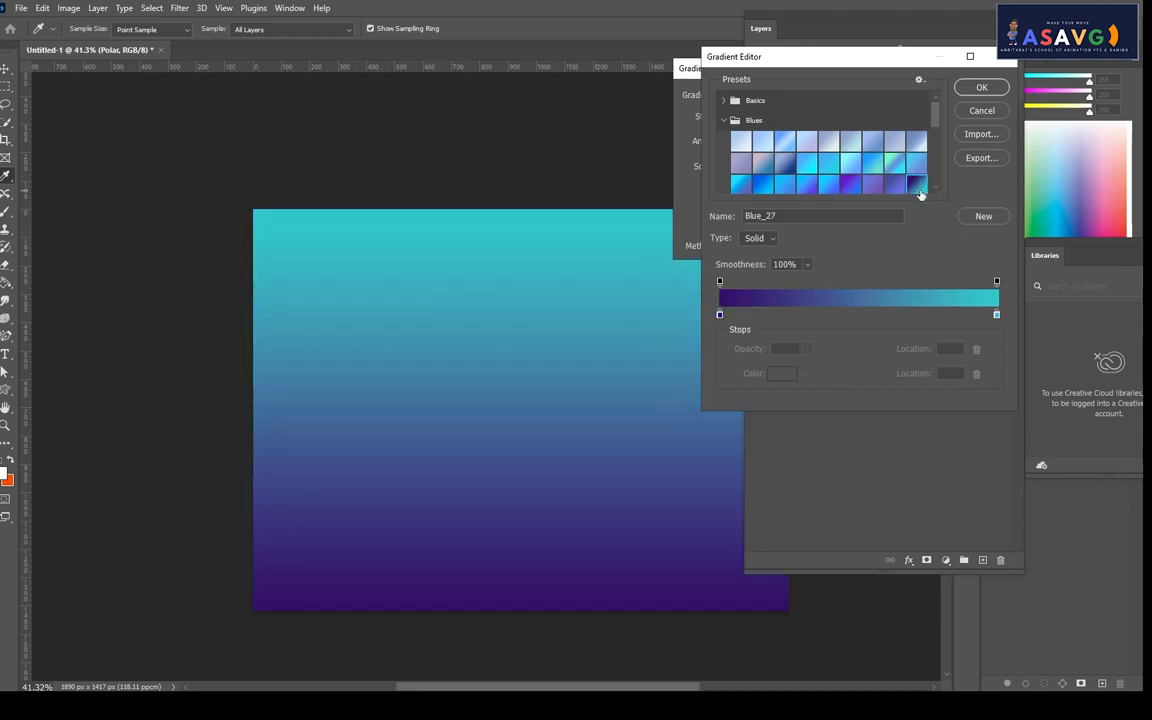
{"action": "left_click", "coordinate": [868, 188]}
{"action": "left_click", "coordinate": [860, 188]}
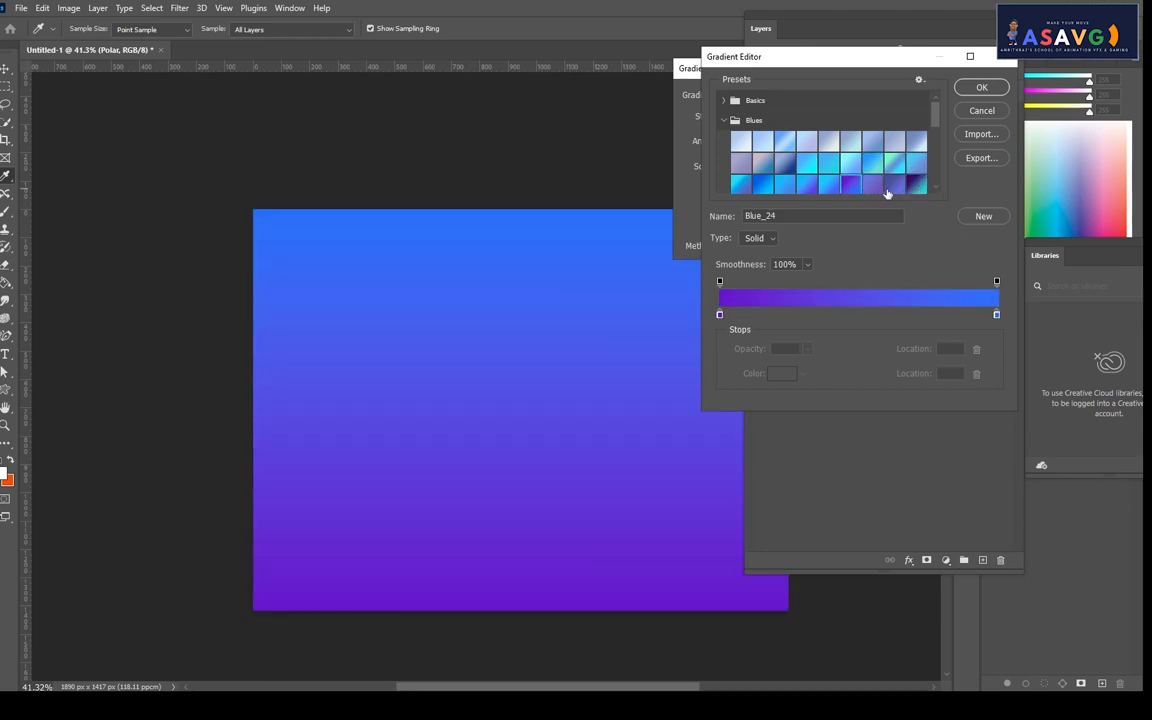
{"action": "left_click", "coordinate": [893, 190]}
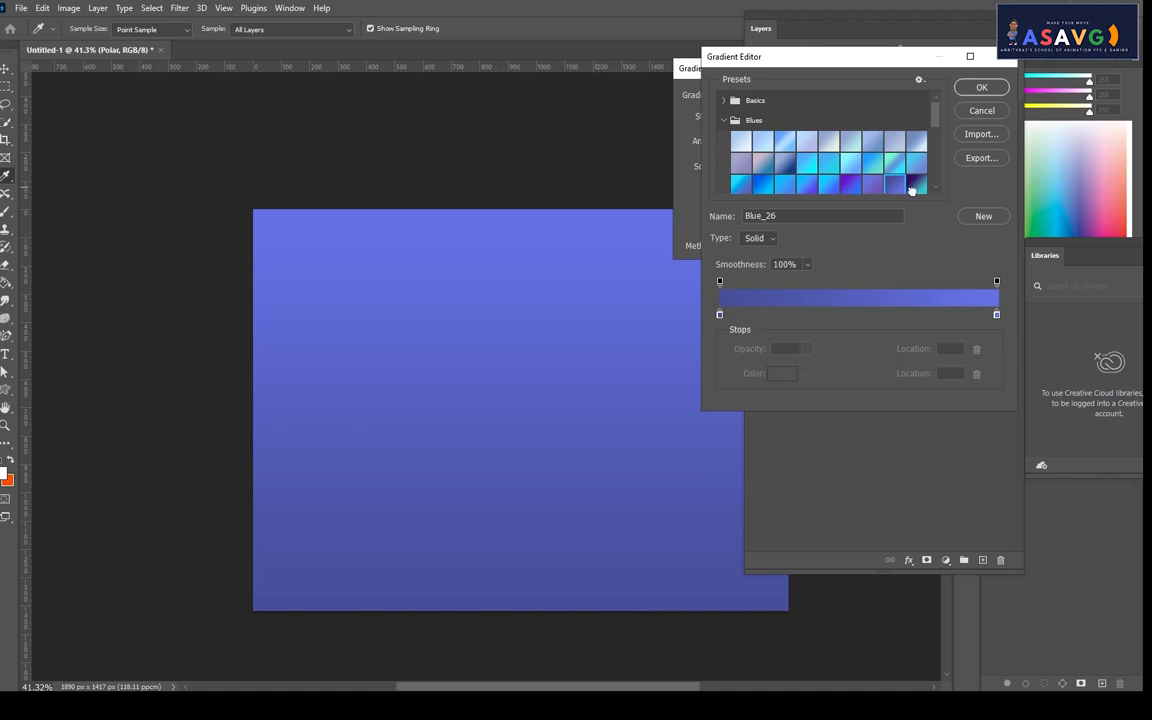
{"action": "left_click", "coordinate": [914, 187]}
{"action": "scroll", "coordinate": [895, 189], "scroll_direction": "down", "scroll_amount": 2}
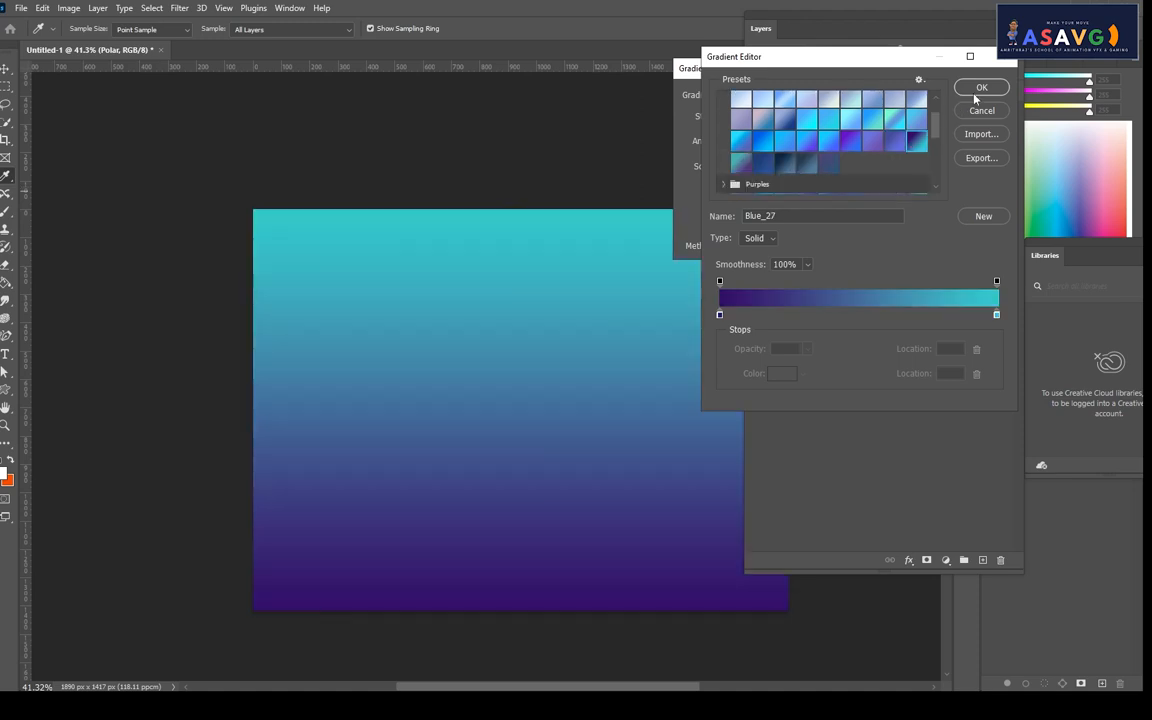
{"action": "left_click", "coordinate": [976, 91]}
{"action": "left_click", "coordinate": [906, 94]}
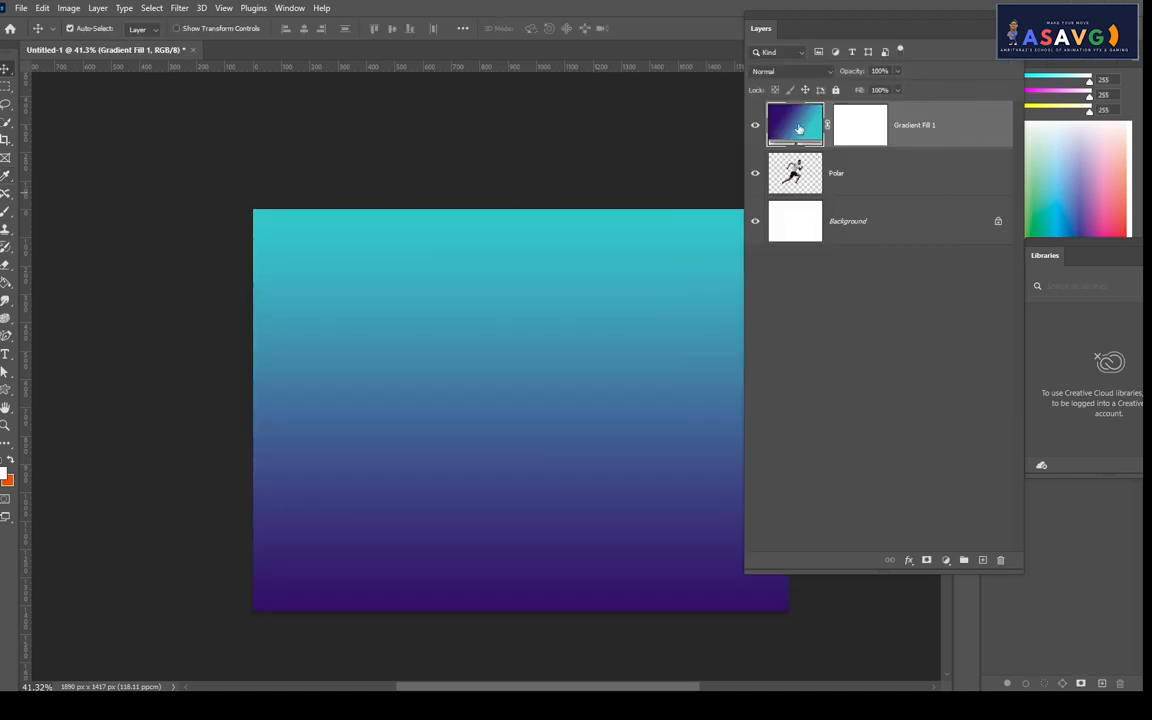
{"action": "left_click_drag", "start_coordinate": [799, 128], "coordinate": [789, 234]}
{"action": "key", "text": "ctrl+z"}
{"action": "left_click_drag", "start_coordinate": [783, 146], "coordinate": [799, 238]}
{"action": "left_click_drag", "start_coordinate": [790, 140], "coordinate": [806, 244]}
{"action": "key", "text": "ctrl+z"}
{"action": "left_click_drag", "start_coordinate": [862, 140], "coordinate": [870, 188]}
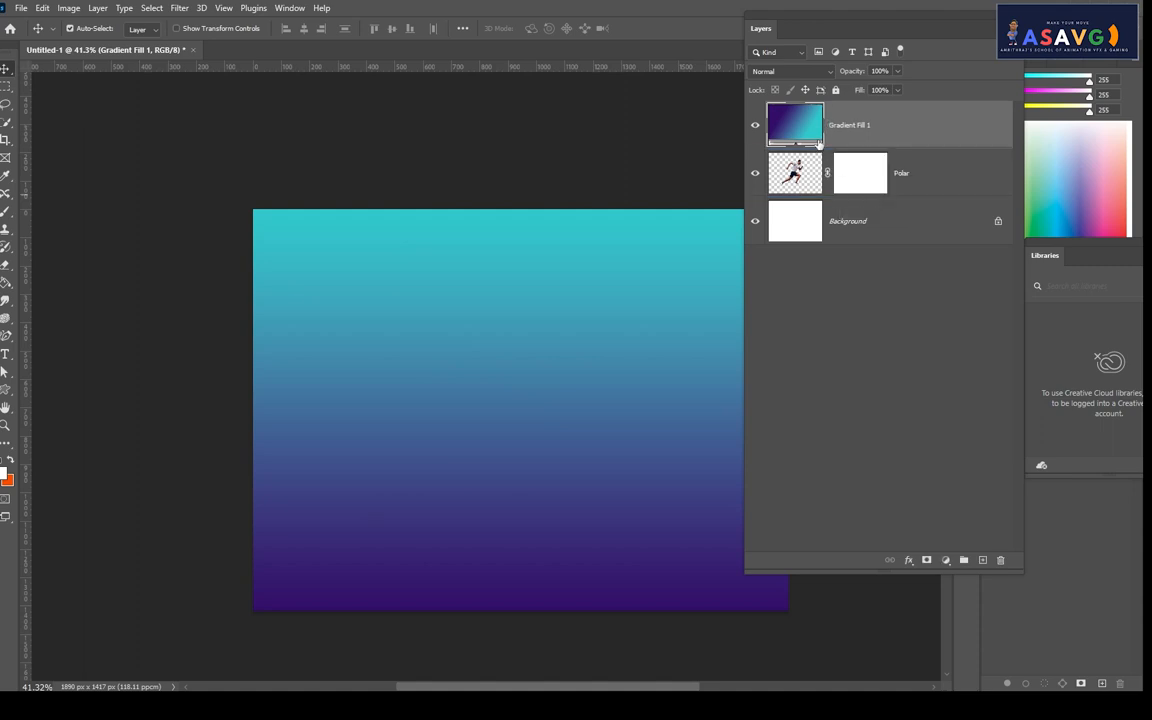
{"action": "key", "text": "ctrl+z"}
- Move the gradient fill layer below the Polar layer and reposition the runner near the middle of the canvas
{"action": "left_click_drag", "start_coordinate": [795, 125], "coordinate": [836, 265]}
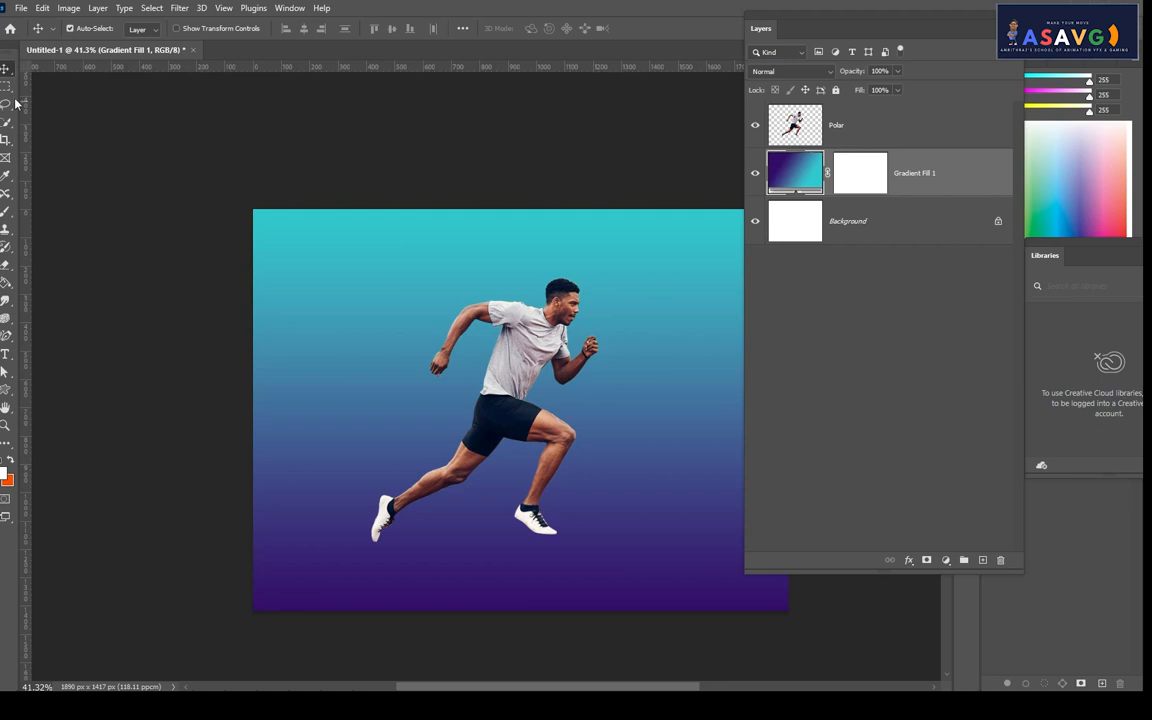
{"action": "left_click_drag", "start_coordinate": [502, 431], "coordinate": [468, 409]}
{"action": "left_click_drag", "start_coordinate": [860, 35], "coordinate": [986, 72]}
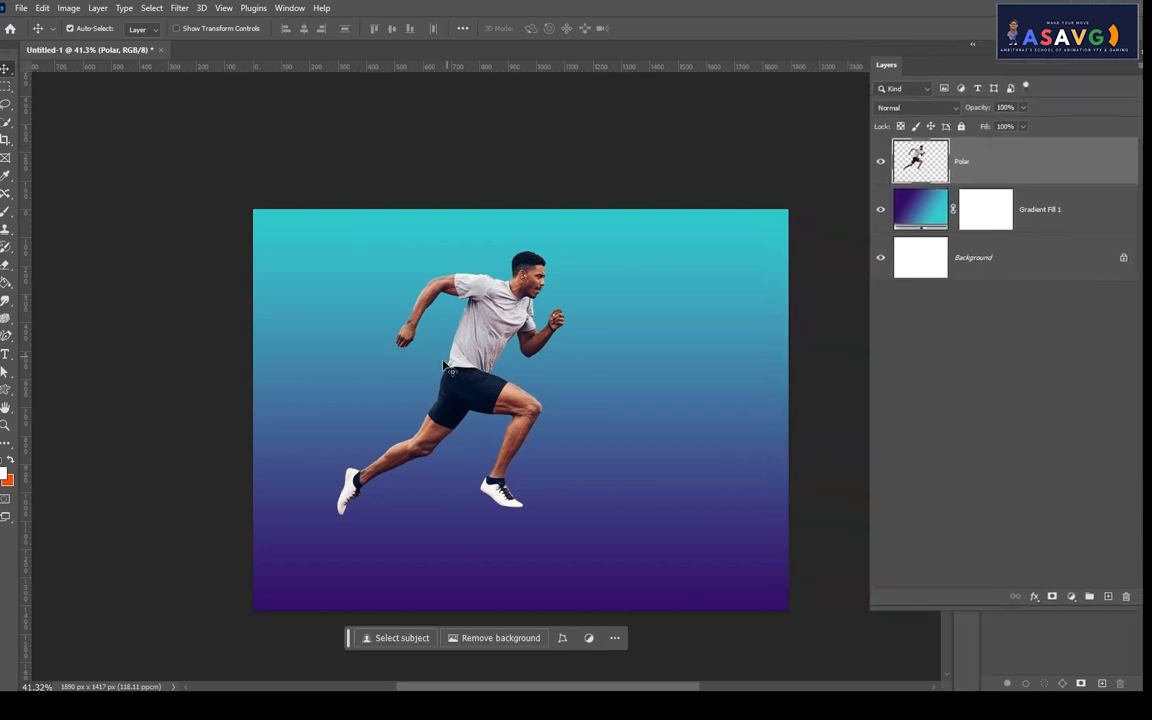
{"action": "left_click_drag", "start_coordinate": [484, 379], "coordinate": [537, 385]}
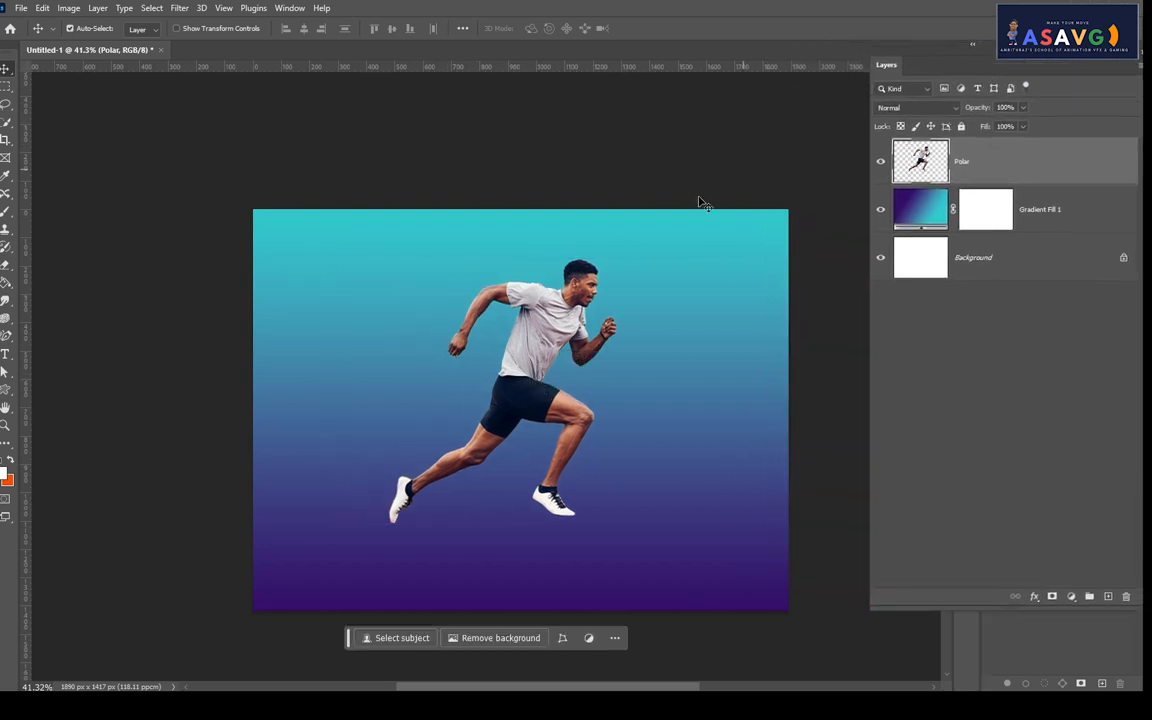
{"action": "mouse_move", "coordinate": [553, 361]}
{"action": "left_mouse_down"}
{"action": "mouse_move", "coordinate": [588, 346]}
{"action": "mouse_move", "coordinate": [534, 368]}
{"action": "left_mouse_up"}
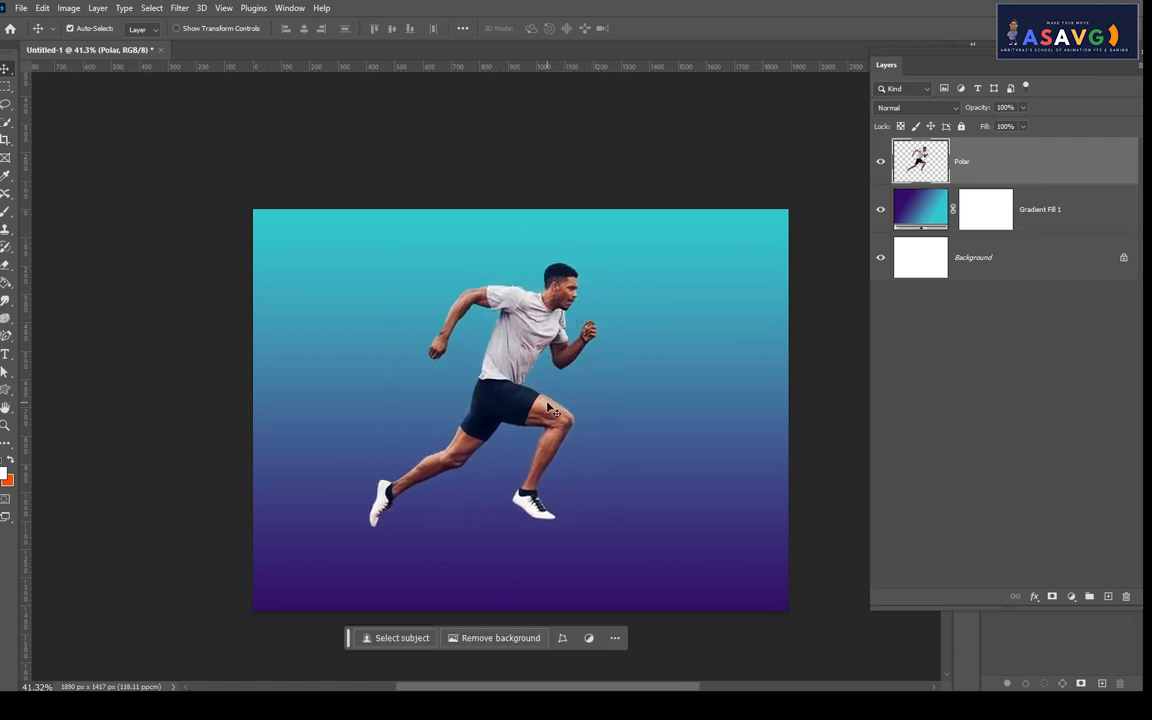
- Copy a small rectangular selection spanning the runner's shirt hem and the top of his shorts, and deselect it
{"action": "left_click_drag", "start_coordinate": [7, 84], "coordinate": [63, 87]}
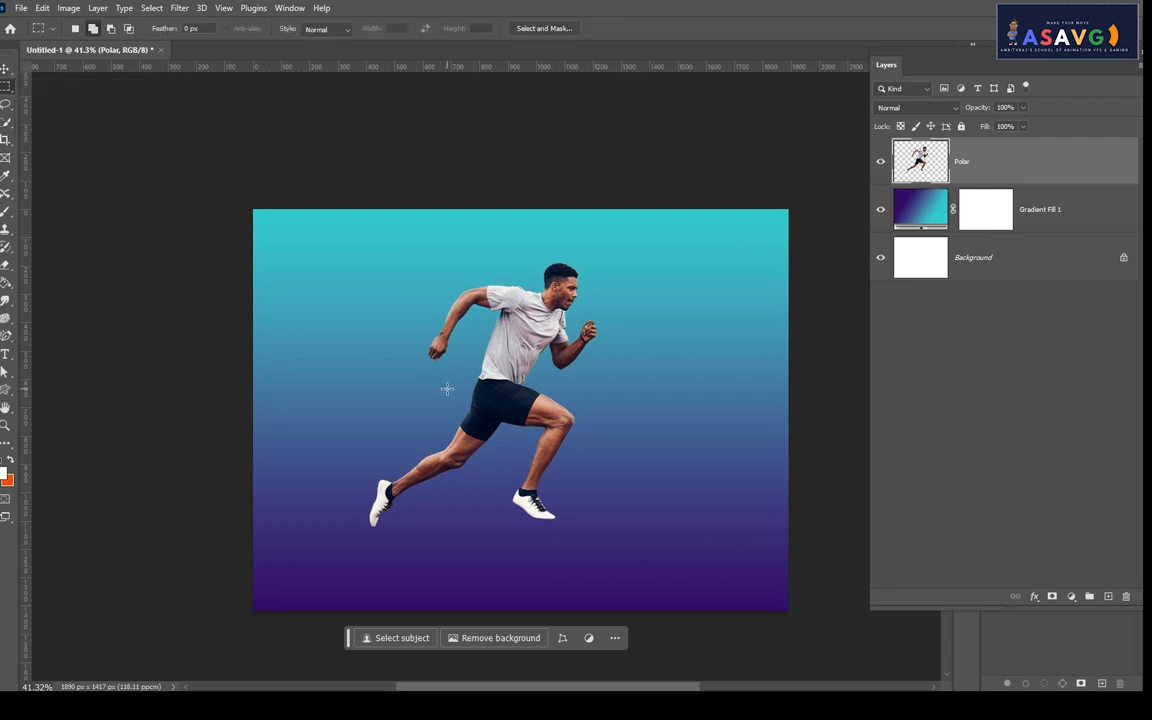
{"action": "key", "text": "ctrl+plus"}
{"action": "key", "text": "ctrl+plus"}
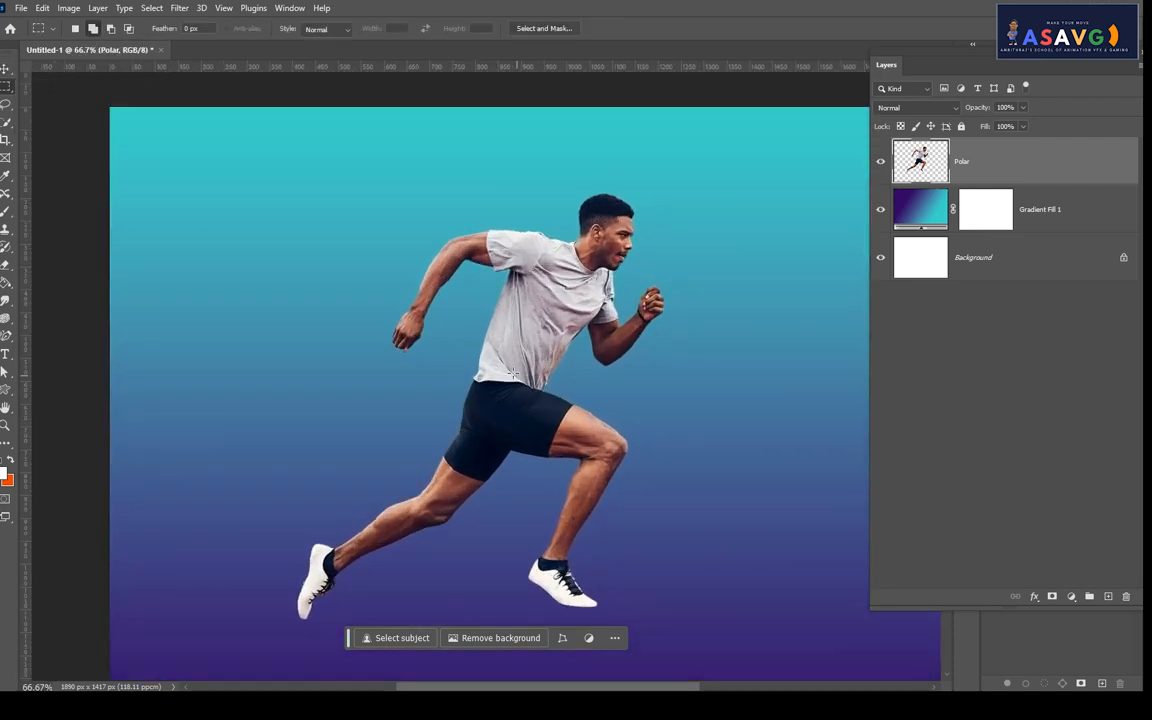
{"action": "left_click_drag", "start_coordinate": [514, 367], "coordinate": [511, 404]}
{"action": "key", "text": "ctrl+plus"}
{"action": "key", "text": "ctrl+plus"}
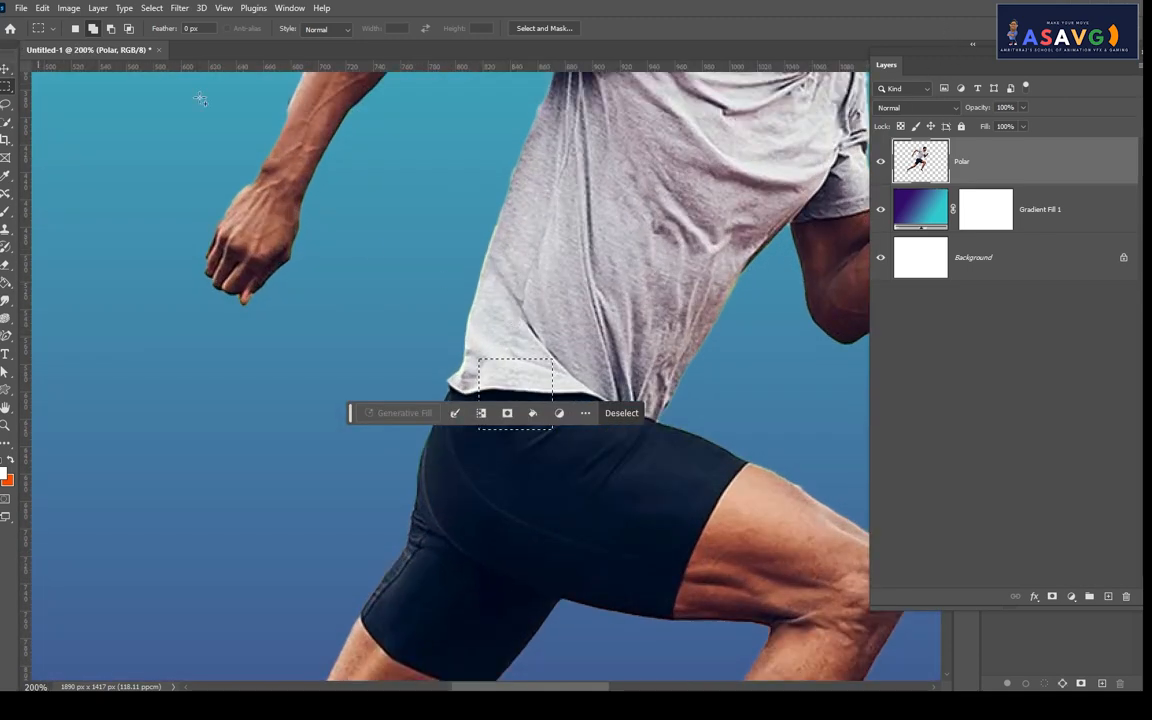
{"action": "scroll", "coordinate": [386, 198], "scroll_direction": "down", "scroll_amount": 5}
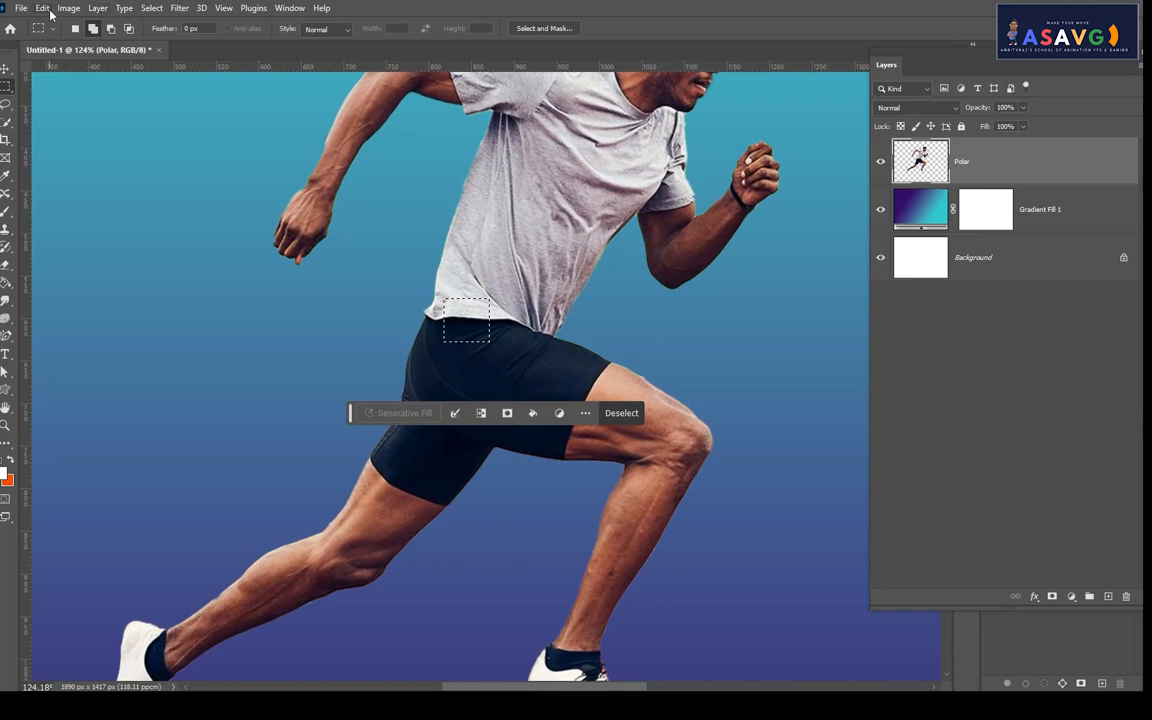
{"action": "left_click", "coordinate": [43, 8]}
{"action": "left_click", "coordinate": [61, 104]}
{"action": "key", "text": "ctrl+d"}
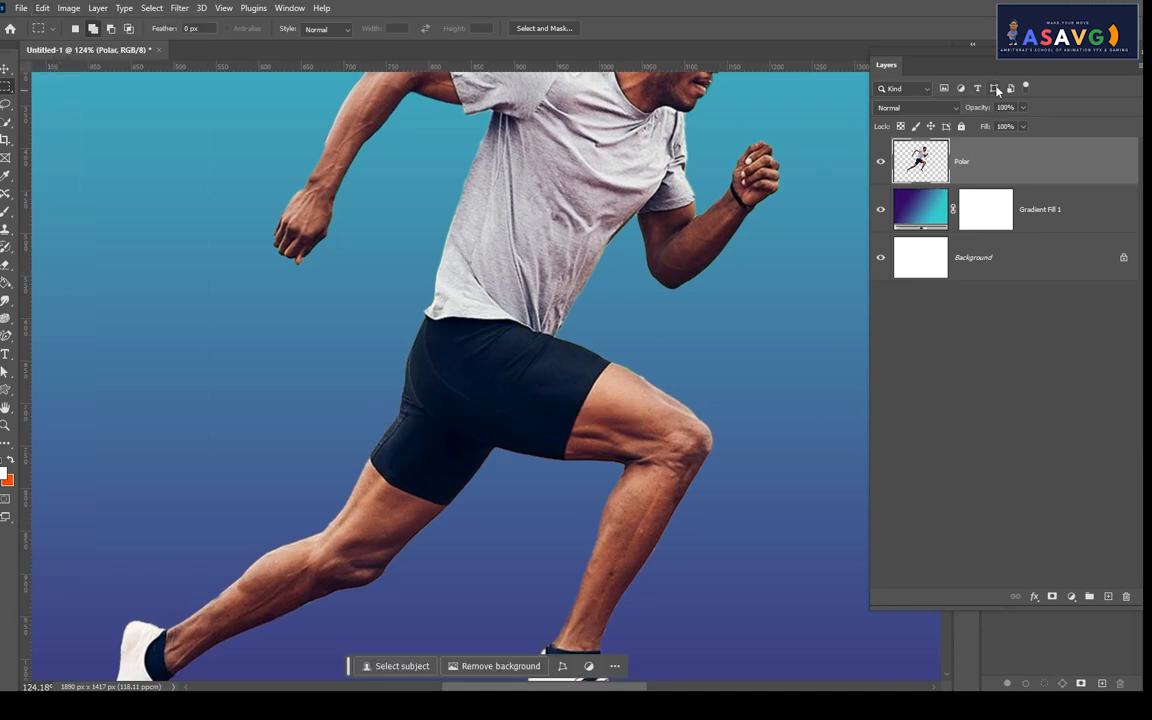
- Paste the copied patch onto a new layer above the Polar layer and move it over the shirt's lower front
{"action": "left_click_drag", "start_coordinate": [886, 64], "coordinate": [806, 58]}
{"action": "left_click", "coordinate": [1024, 592]}
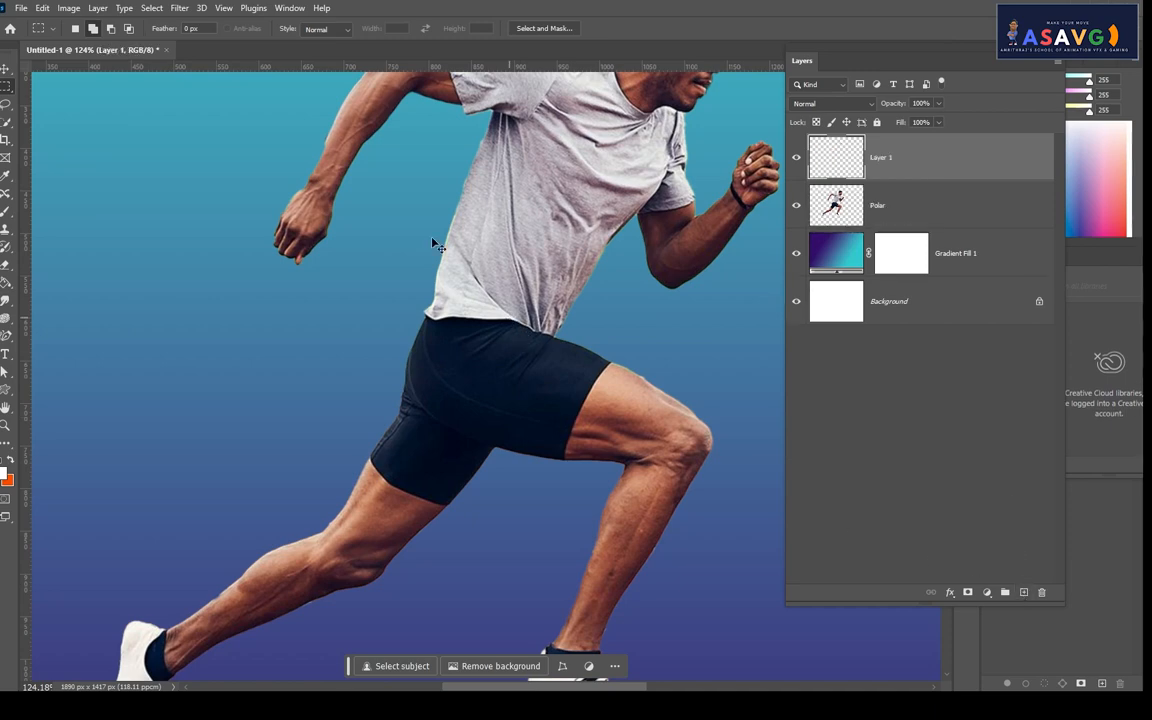
{"action": "left_click", "coordinate": [42, 8]}
{"action": "left_click", "coordinate": [58, 128]}
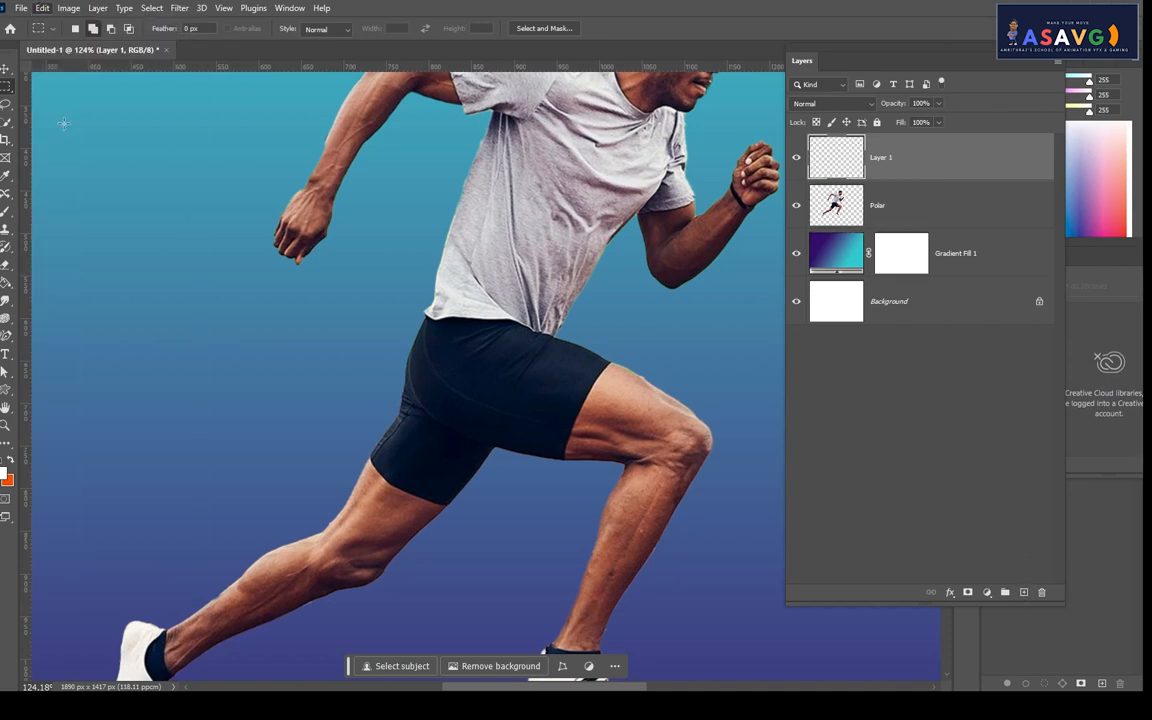
{"action": "left_click", "coordinate": [5, 68]}
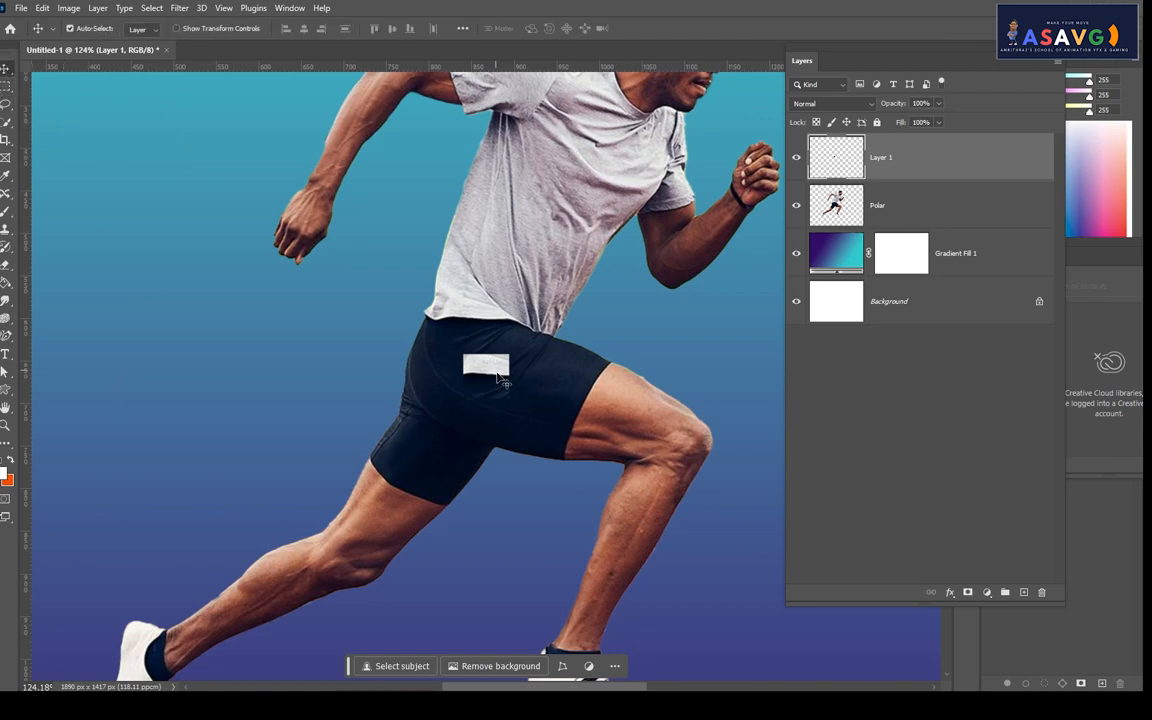
{"action": "left_click_drag", "start_coordinate": [452, 342], "coordinate": [523, 300]}
{"action": "left_click_drag", "start_coordinate": [836, 61], "coordinate": [925, 82]}
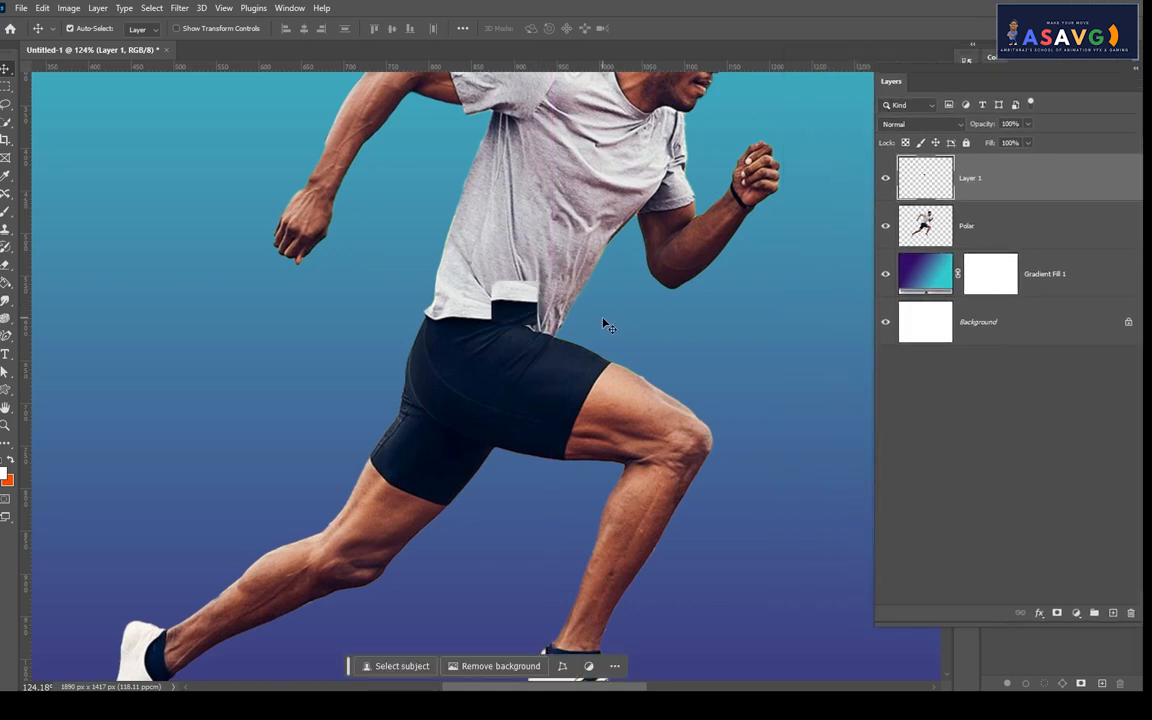
- Stretch the patch from the runner's waist to the canvas's right edge, to about 1850% width and 244% height
{"action": "key", "text": "ctrl+minus"}
{"action": "key", "text": "ctrl+minus"}
{"action": "left_click_drag", "start_coordinate": [501, 341], "coordinate": [915, 345]}
{"action": "key", "text": "ctrl+t"}
{"action": "left_click_drag", "start_coordinate": [740, 411], "coordinate": [512, 404]}
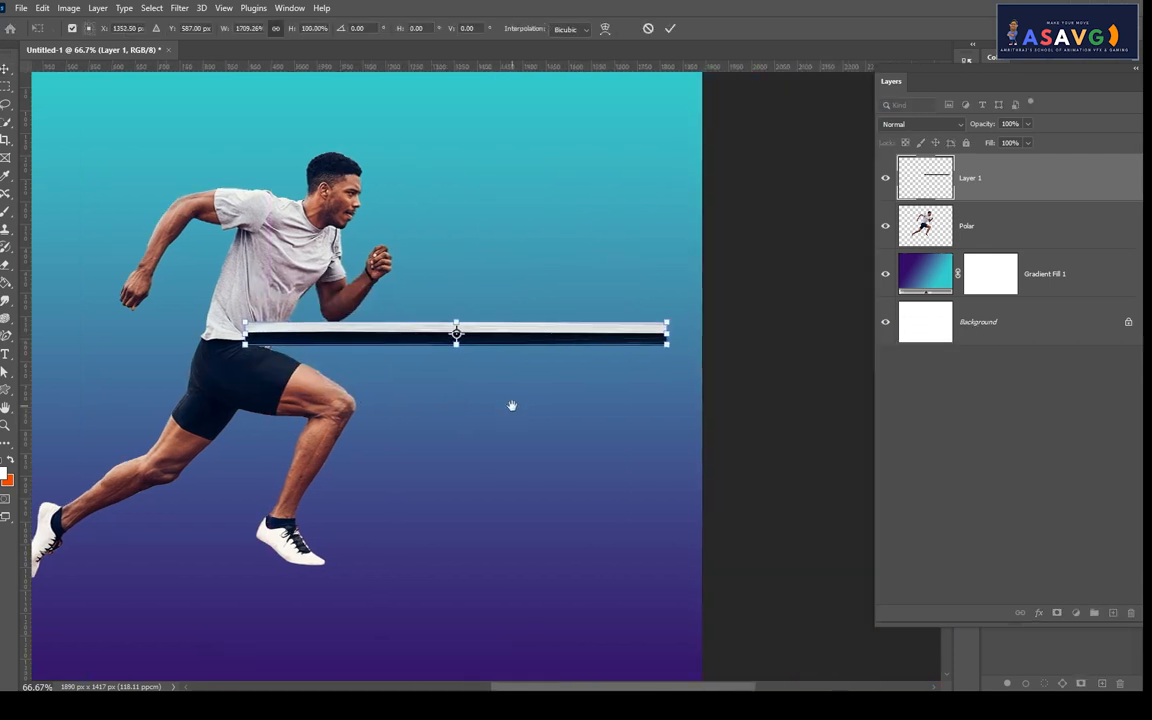
{"action": "left_click_drag", "start_coordinate": [660, 333], "coordinate": [696, 333]}
{"action": "left_click_drag", "start_coordinate": [467, 345], "coordinate": [476, 380]}
{"action": "left_click_drag", "start_coordinate": [473, 318], "coordinate": [472, 312]}
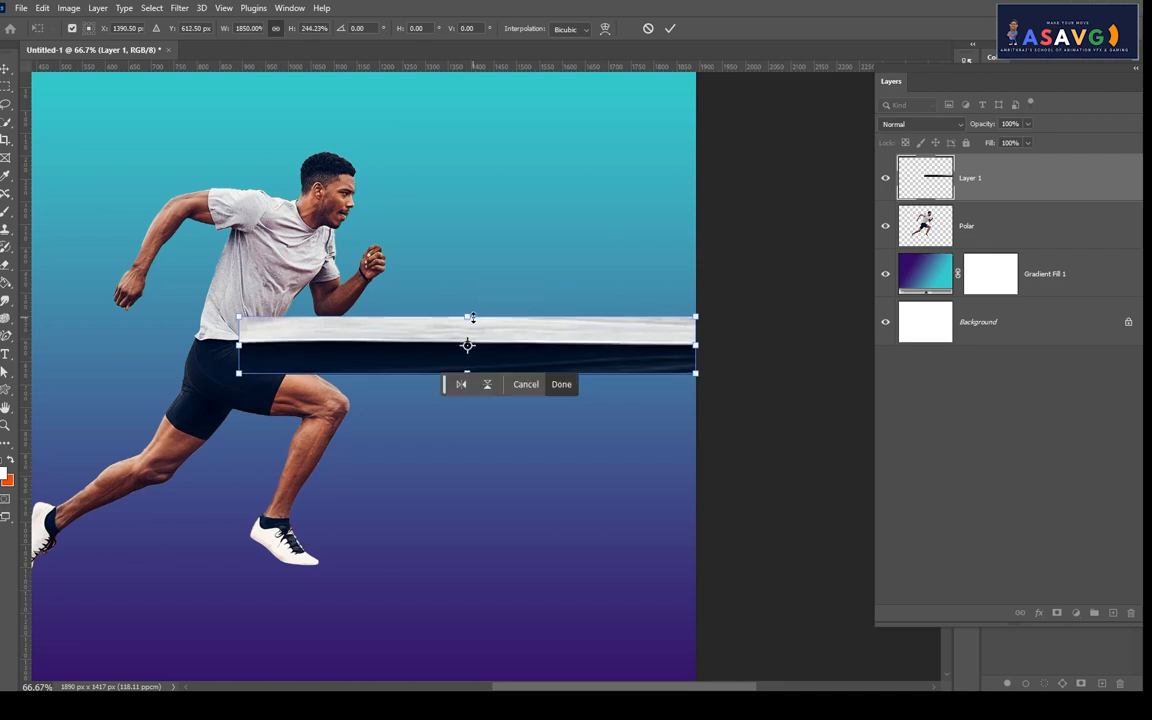
{"action": "key", "text": "Return"}
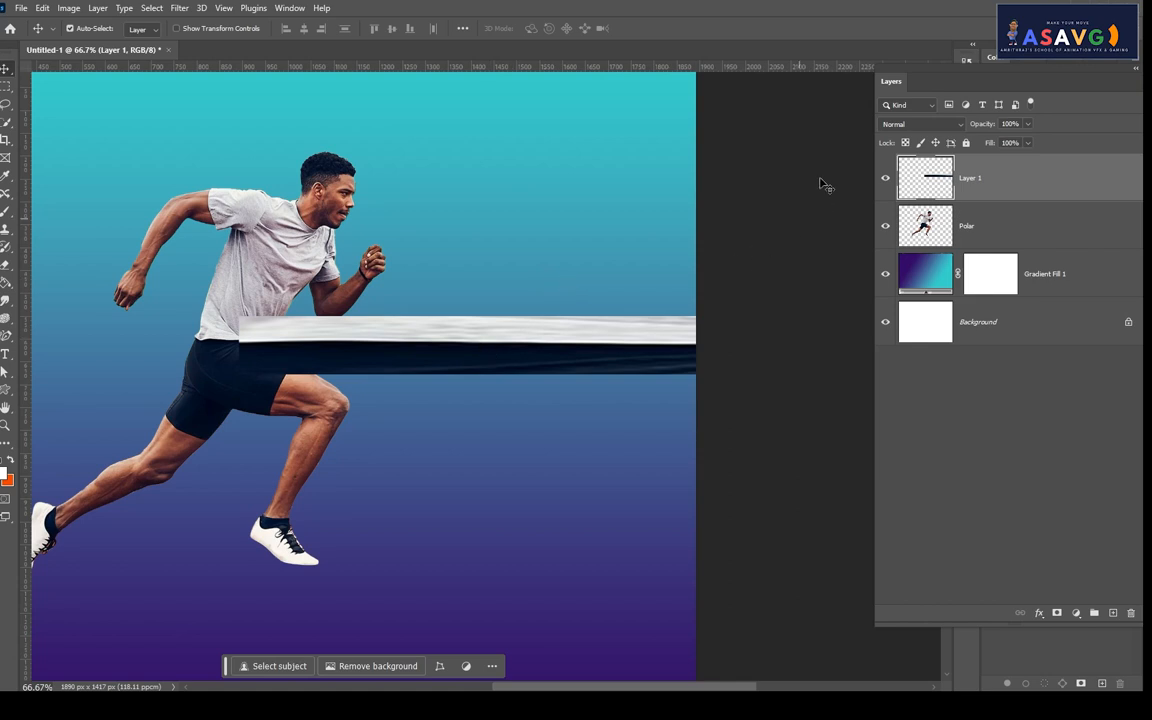
- Try the Polar Coordinates filter with Rectangular to Polar on the stretched clothing band, and undo it
{"action": "left_click", "coordinate": [180, 8]}
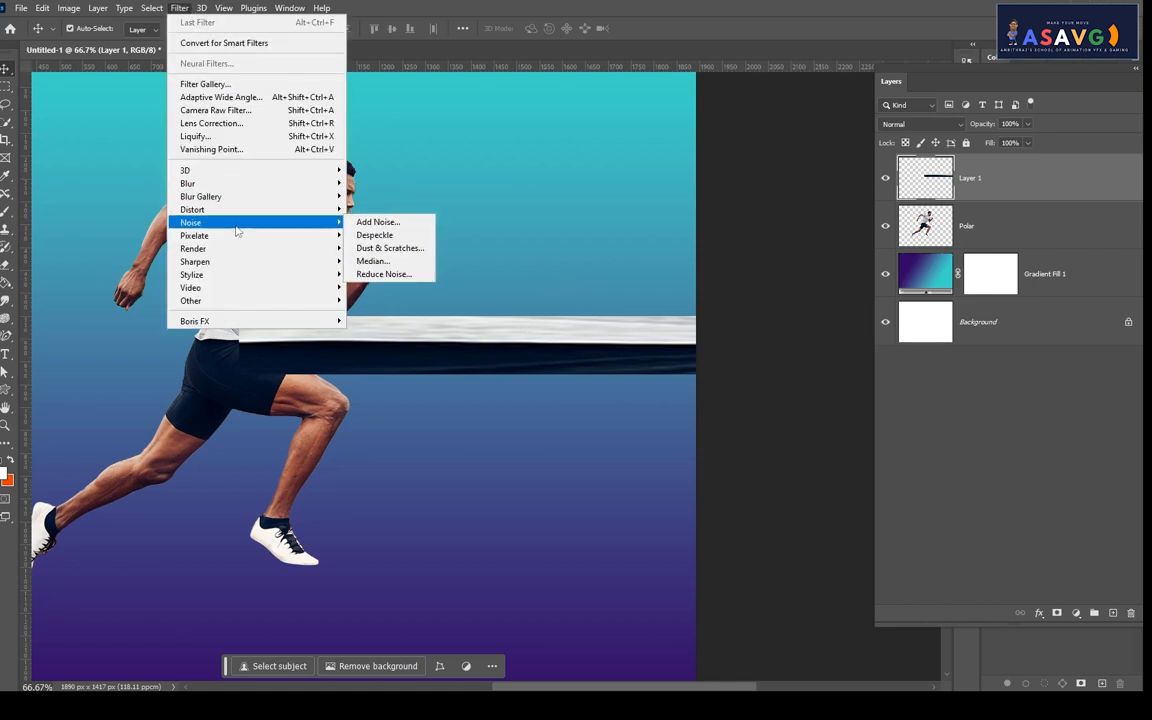
{"action": "mouse_move", "coordinate": [225, 217]}
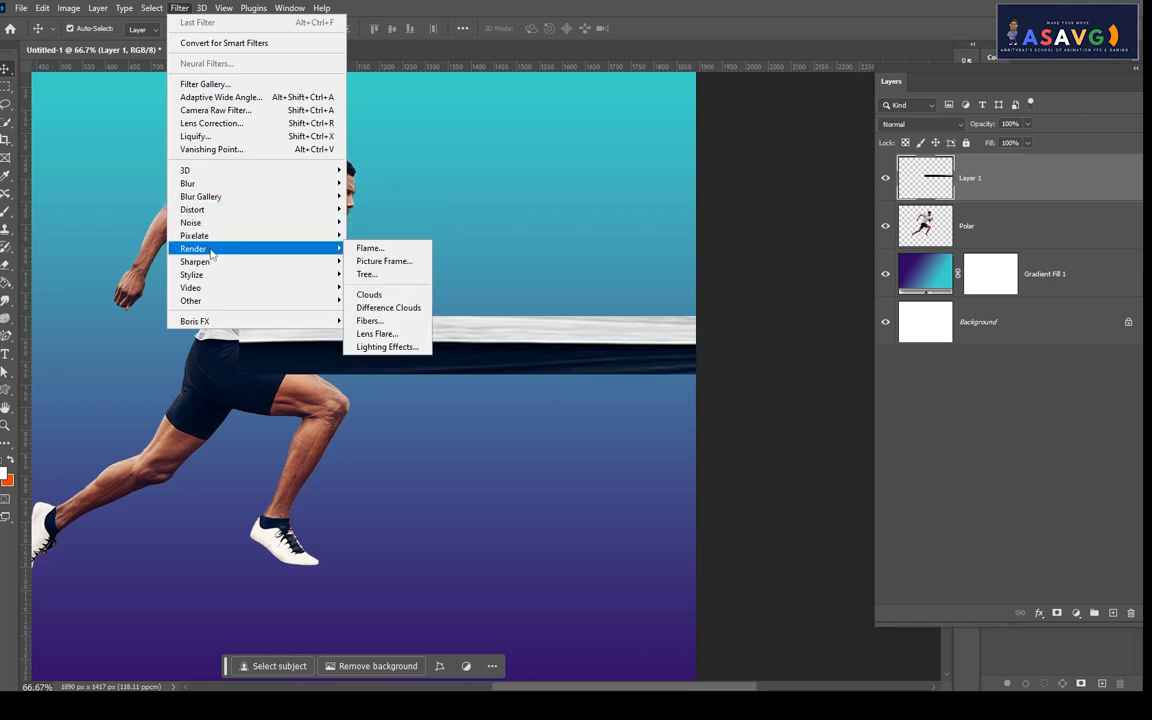
{"action": "mouse_move", "coordinate": [204, 279]}
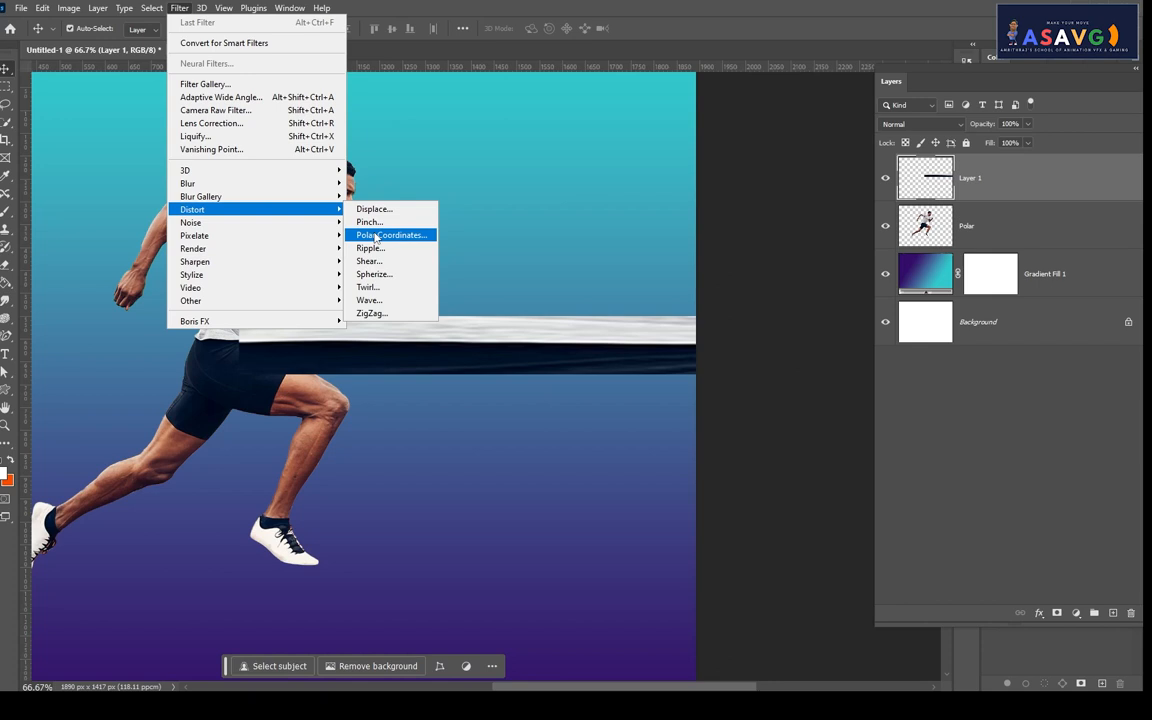
{"action": "left_click", "coordinate": [376, 236]}
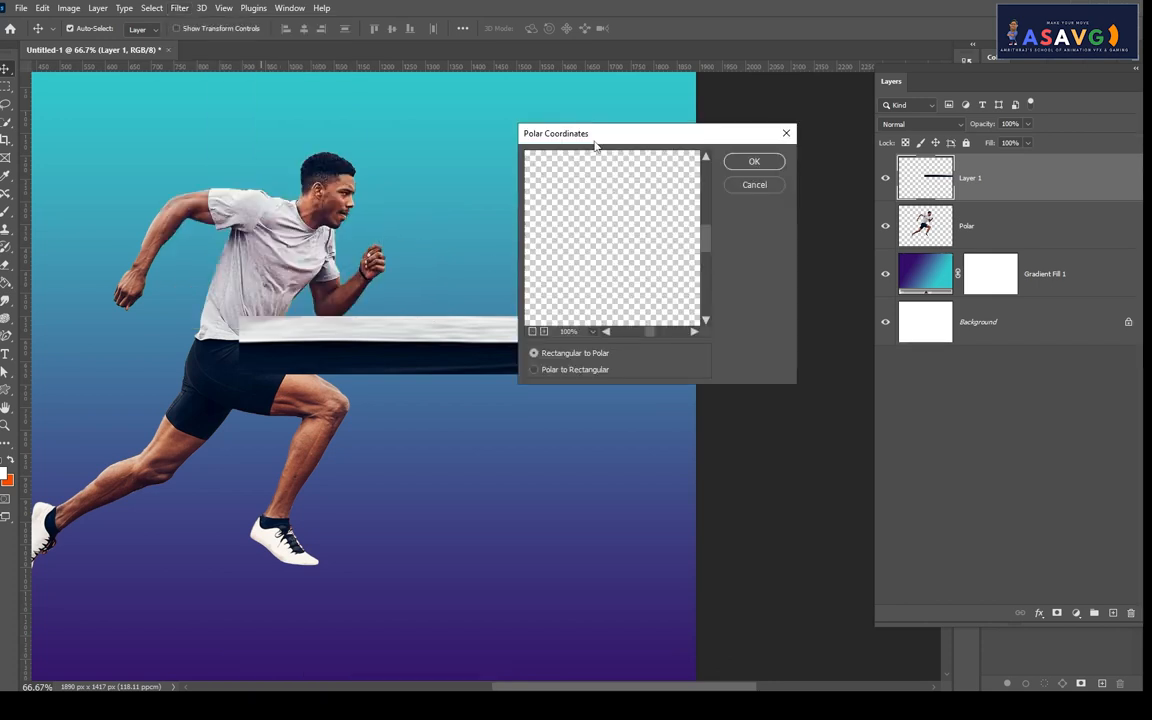
{"action": "left_click_drag", "start_coordinate": [538, 132], "coordinate": [630, 107]}
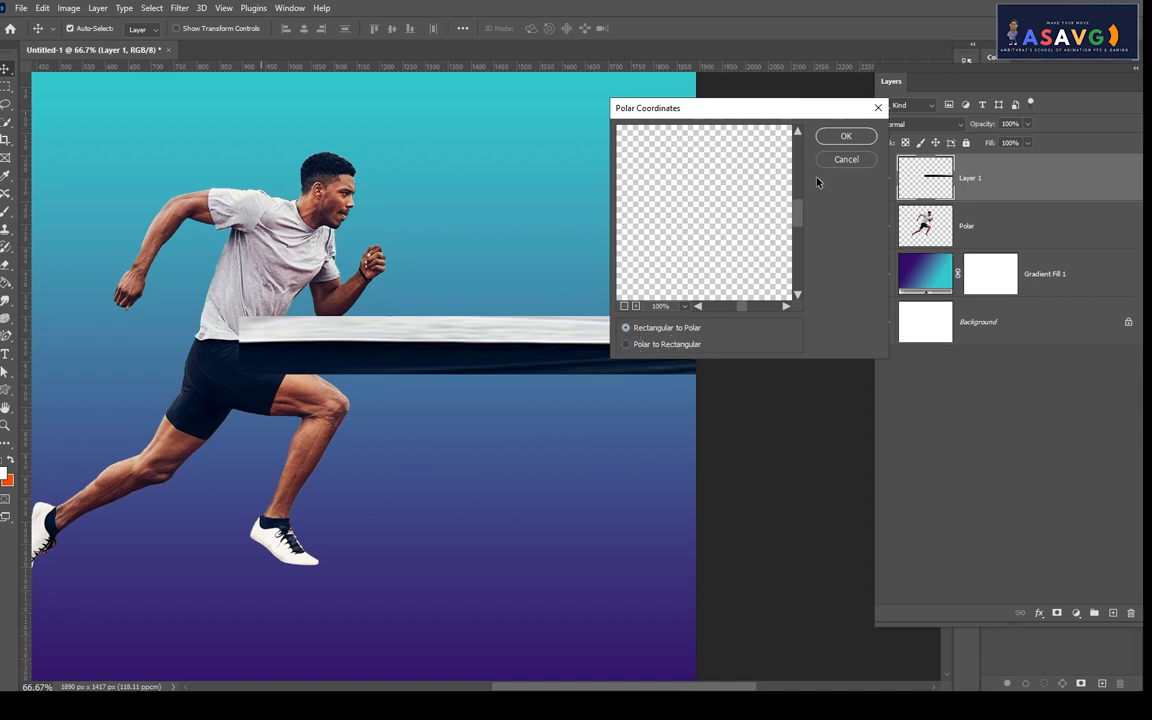
{"action": "left_click", "coordinate": [838, 138]}
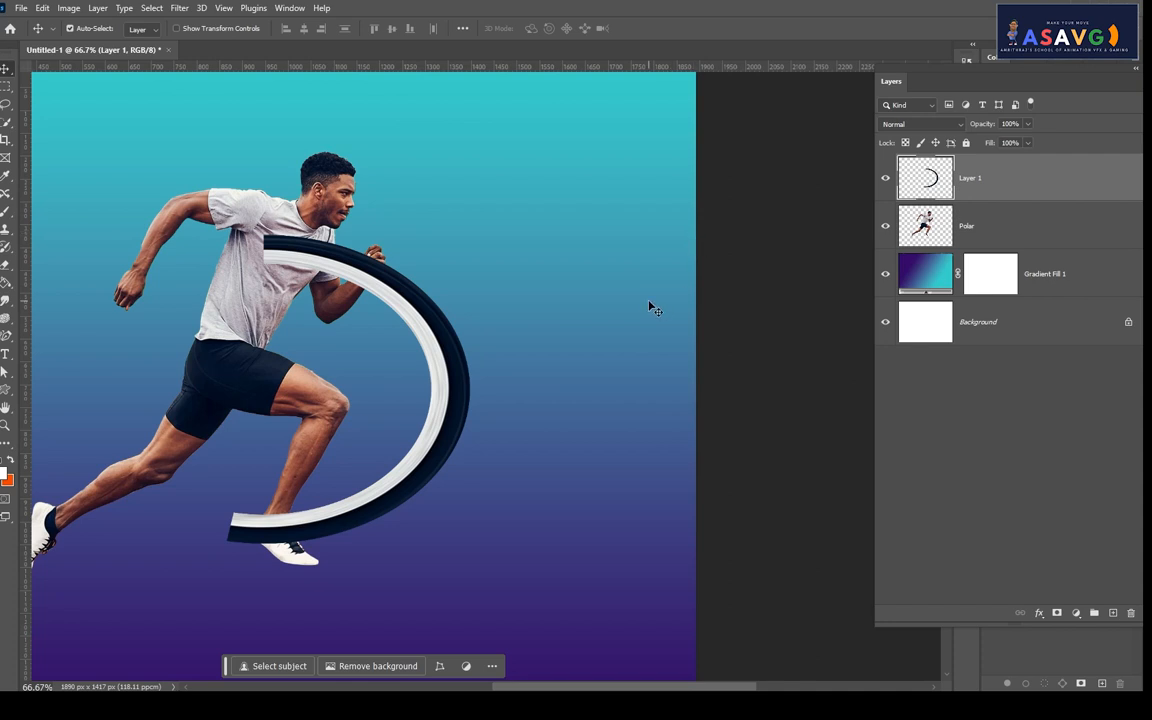
{"action": "key", "text": "ctrl+z"}
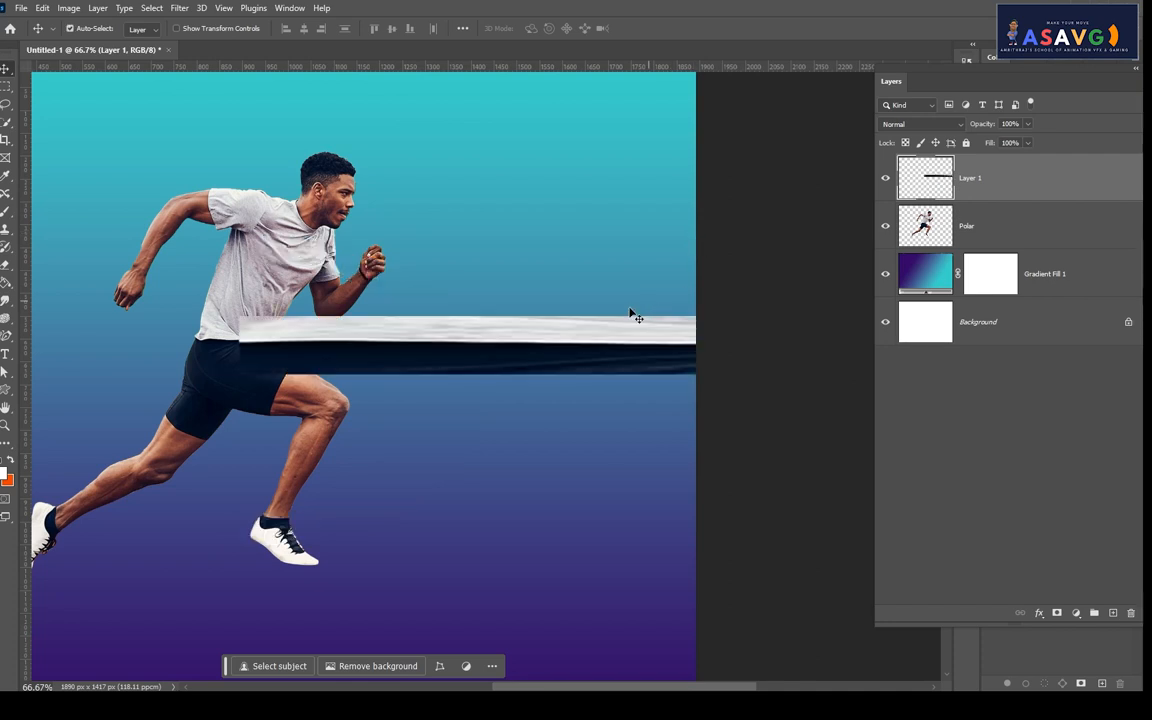
- Make the clothing band more than twice as tall and shift it so it straddles the runner's waistline
{"action": "key", "text": "ctrl+t"}
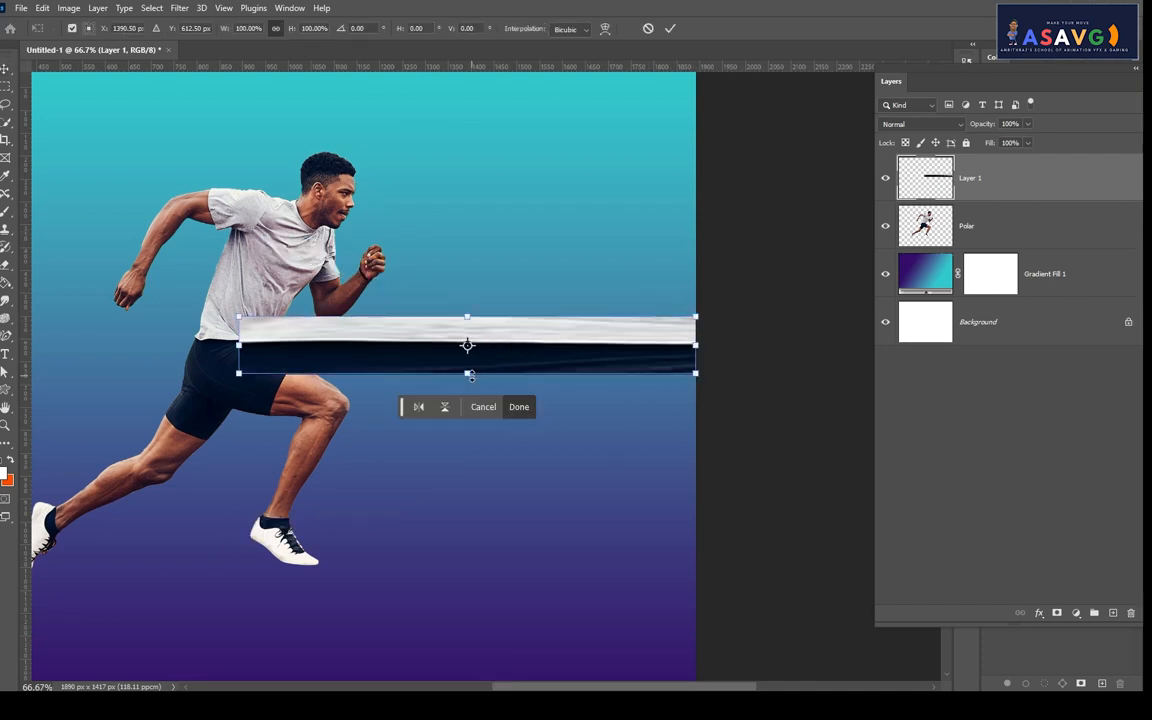
{"action": "left_click_drag", "start_coordinate": [470, 375], "coordinate": [469, 421]}
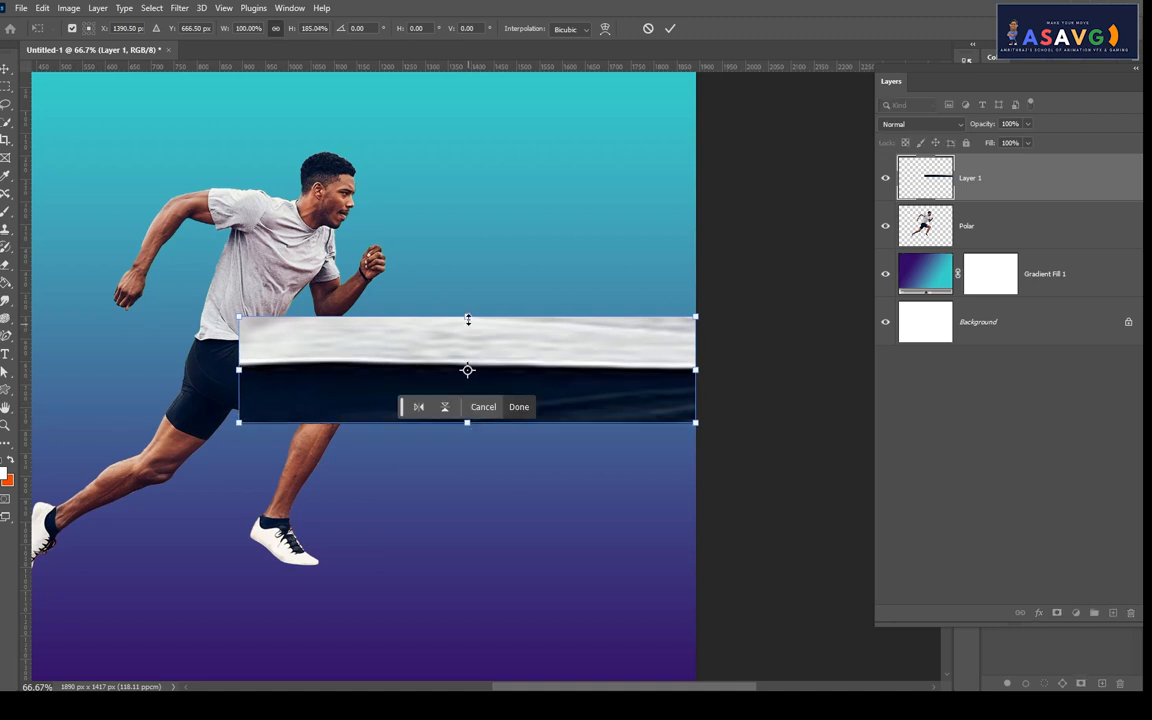
{"action": "left_click_drag", "start_coordinate": [467, 319], "coordinate": [468, 296]}
{"action": "left_click_drag", "start_coordinate": [507, 386], "coordinate": [512, 368]}
{"action": "key", "text": "Return"}
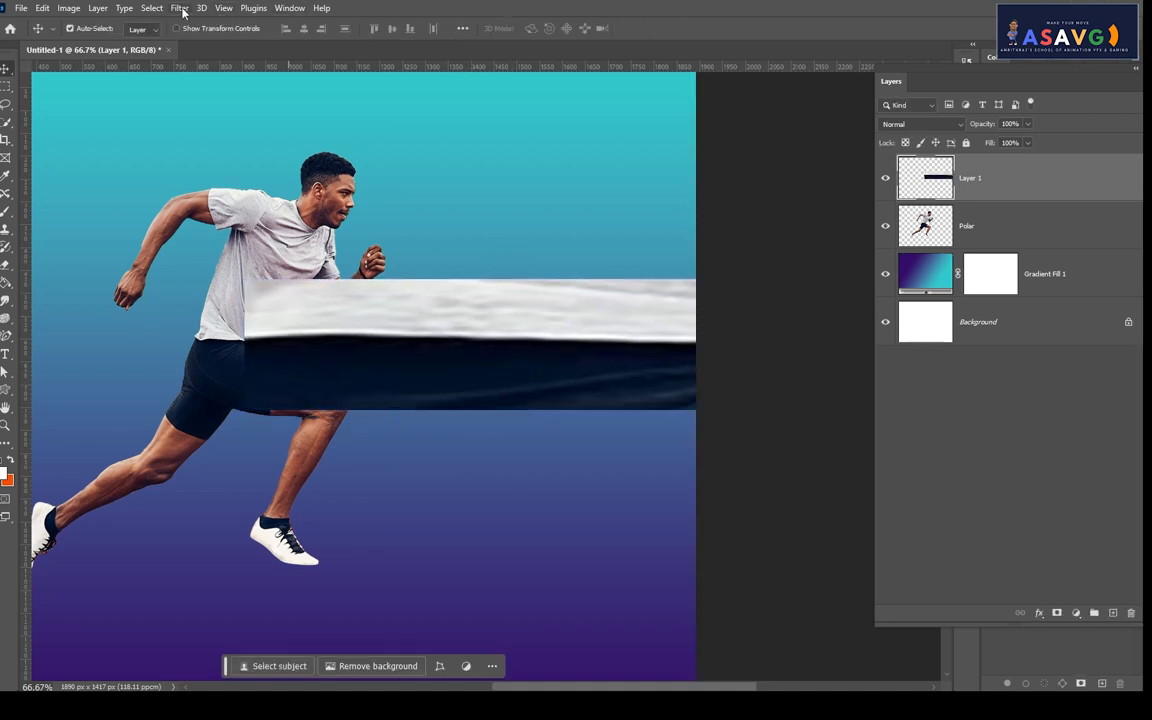
- Try the Polar Coordinates filter with Polar to Rectangular on the taller band, and undo it
{"action": "left_click", "coordinate": [180, 9]}
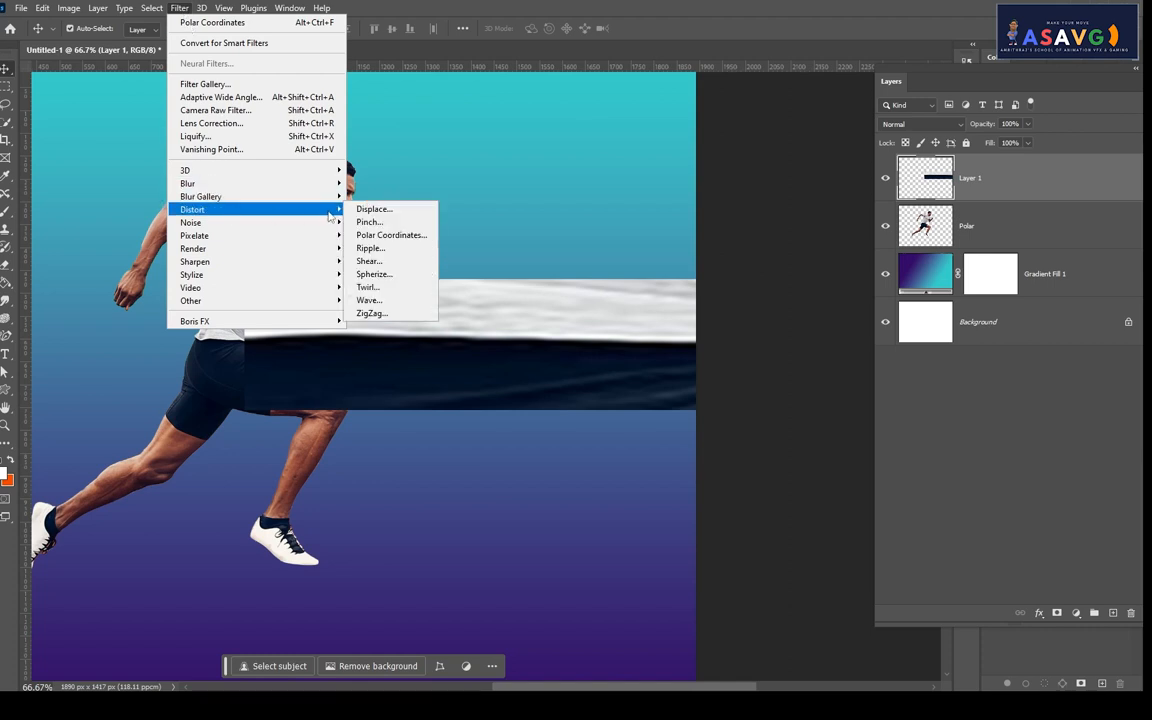
{"action": "left_click", "coordinate": [386, 235]}
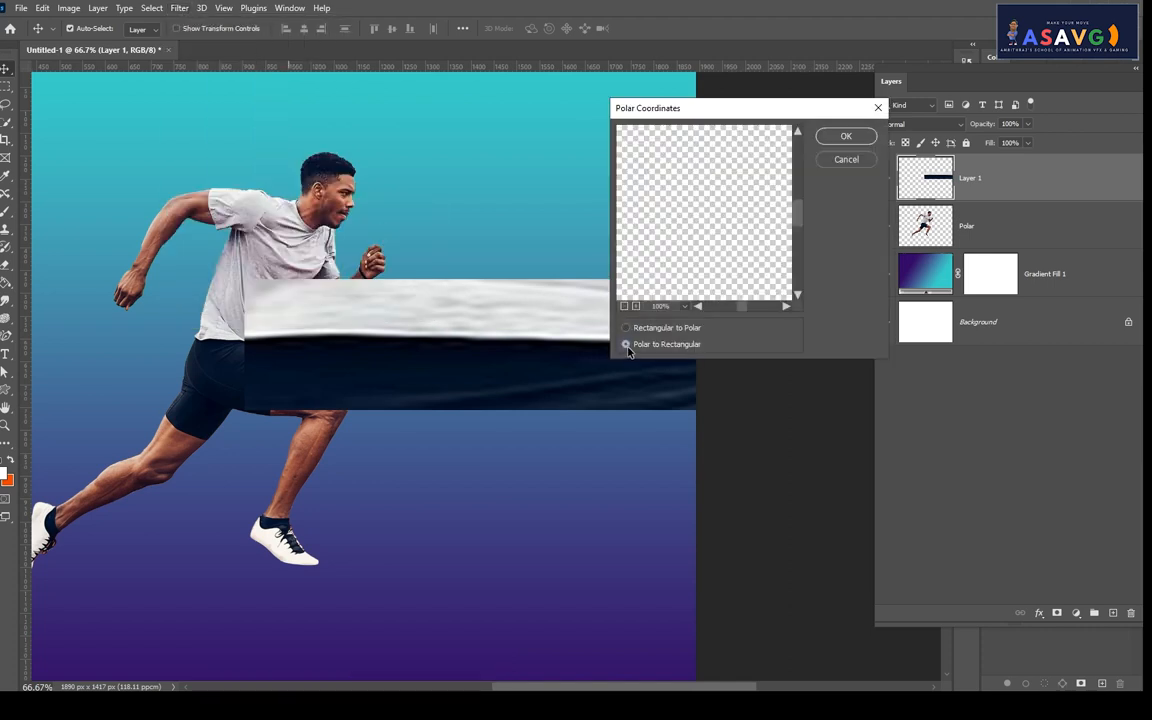
{"action": "left_click", "coordinate": [627, 345]}
{"action": "left_click", "coordinate": [838, 137]}
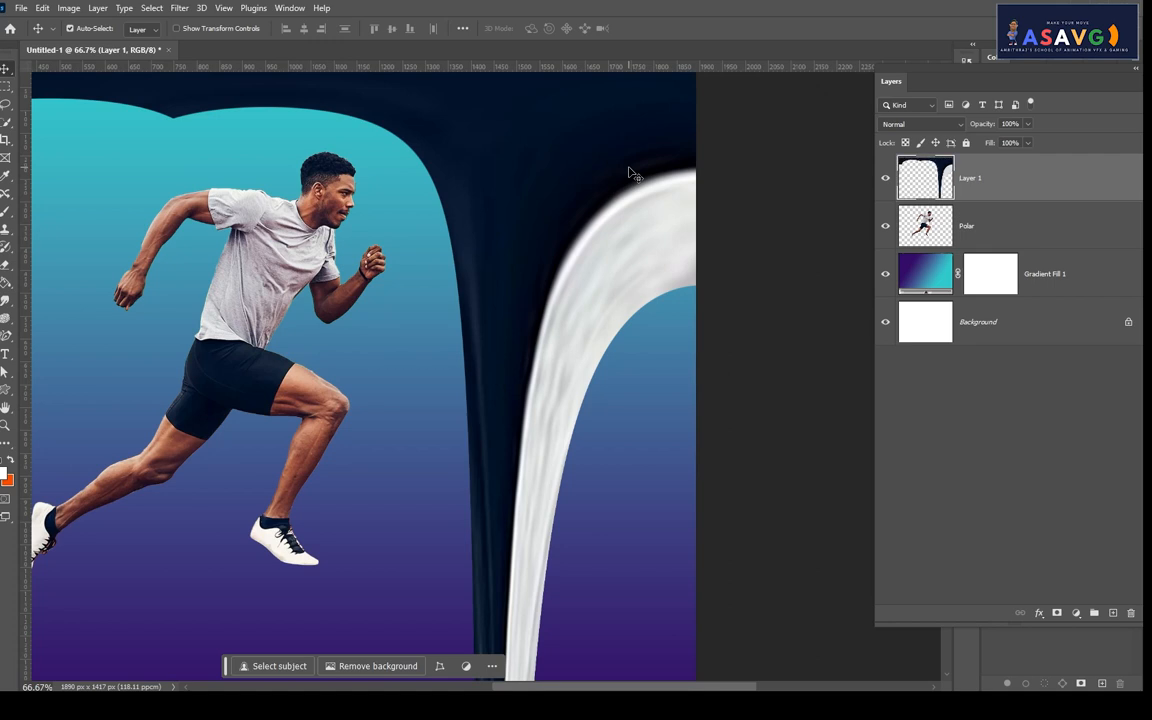
{"action": "key", "text": "ctrl+minus"}
{"action": "key", "text": "ctrl+minus"}
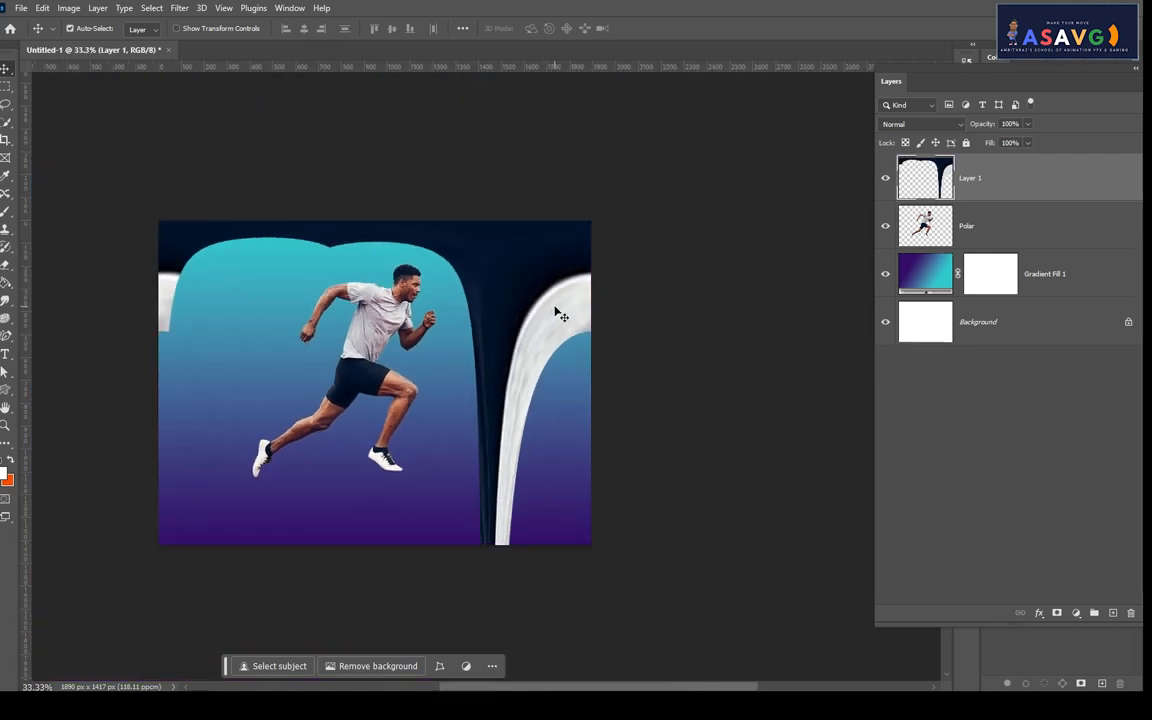
{"action": "key", "text": "ctrl+z"}
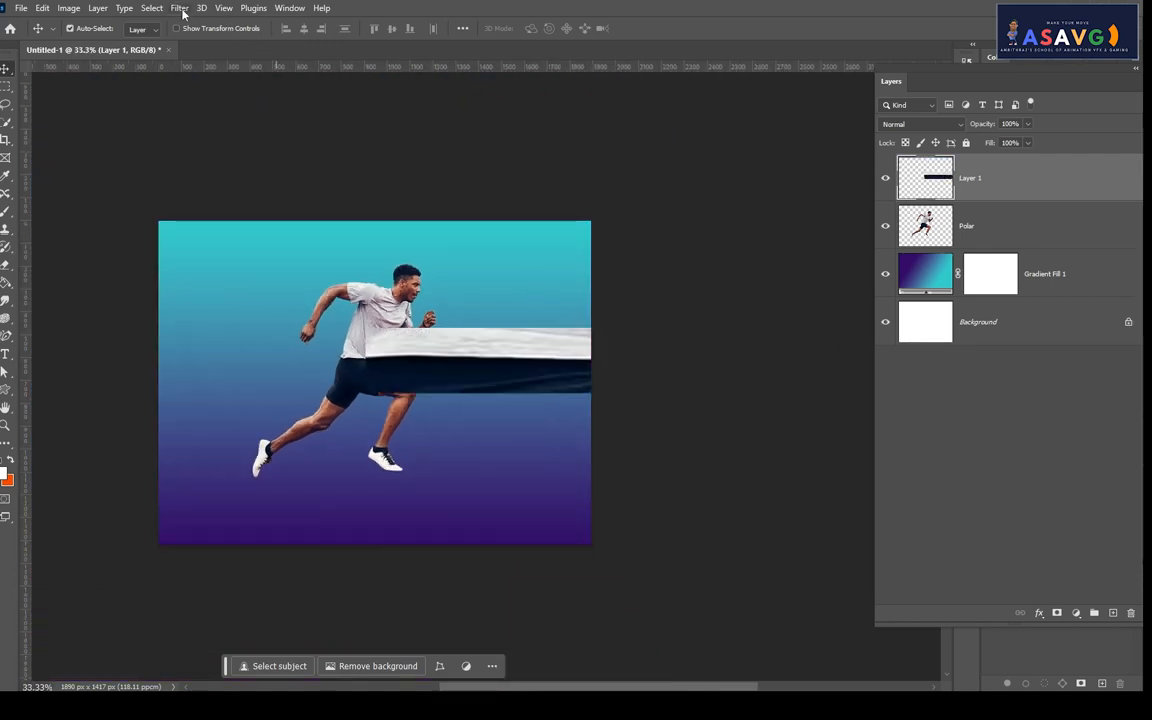
- Stretch the band across the full canvas width, to about 193% width, and reduce its height to about 84%
{"action": "key", "text": "ctrl+t"}
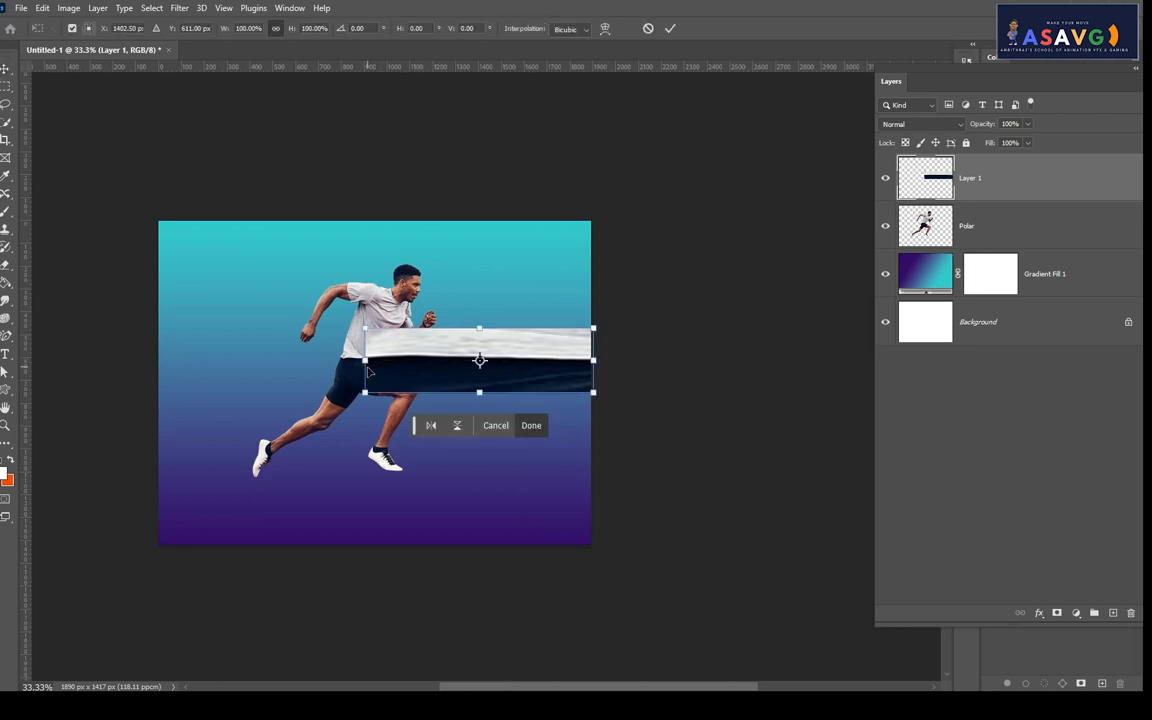
{"action": "left_click_drag", "start_coordinate": [365, 328], "coordinate": [290, 316]}
{"action": "key", "text": "ctrl+z"}
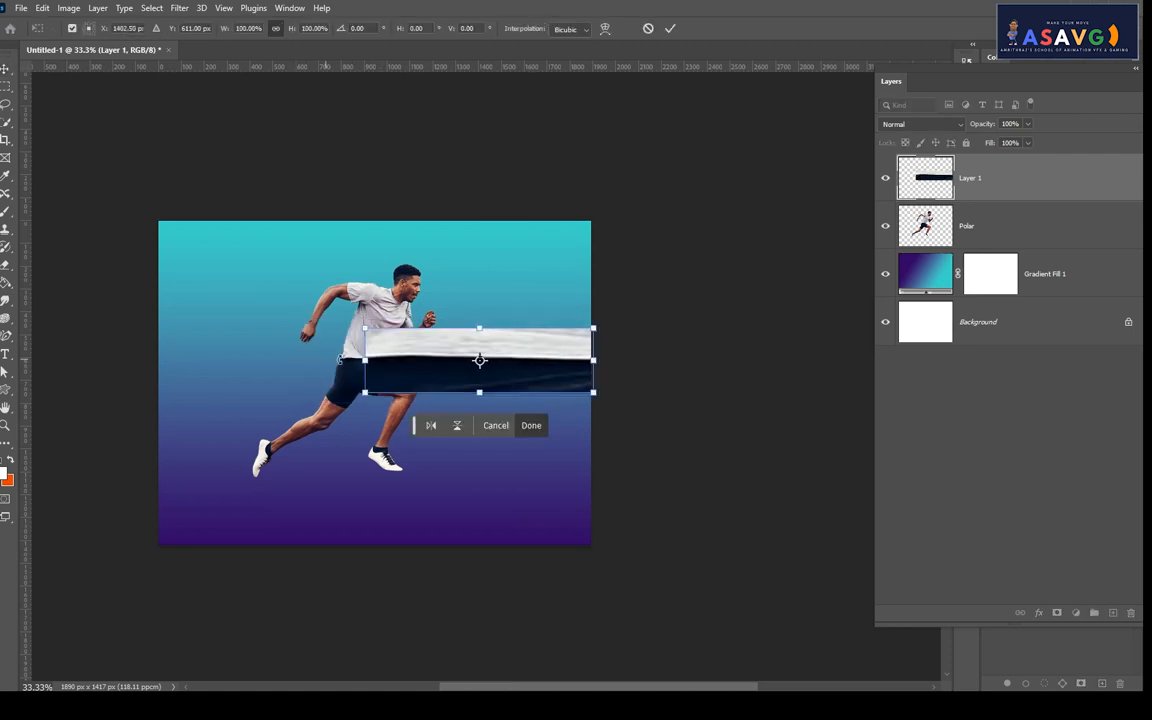
{"action": "left_click_drag", "start_coordinate": [365, 360], "coordinate": [152, 360]}
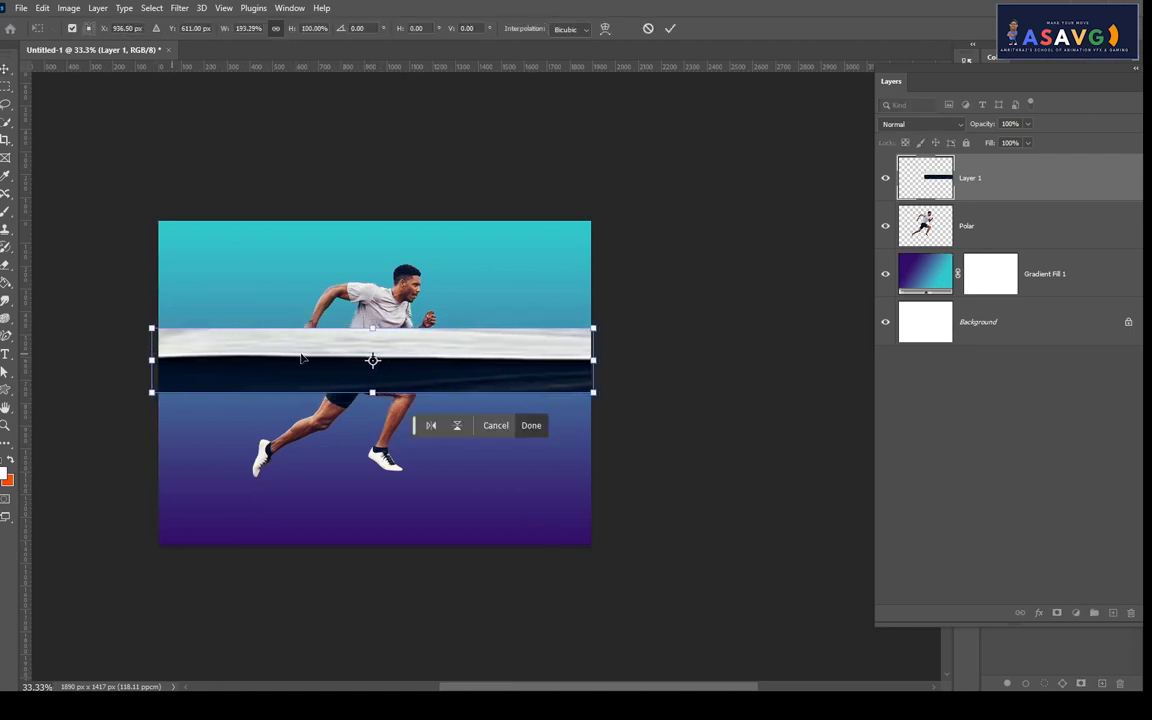
{"action": "mouse_move", "coordinate": [372, 328]}
{"action": "left_mouse_down"}
{"action": "mouse_move", "coordinate": [372, 318]}
{"action": "mouse_move", "coordinate": [370, 340]}
{"action": "left_mouse_up"}
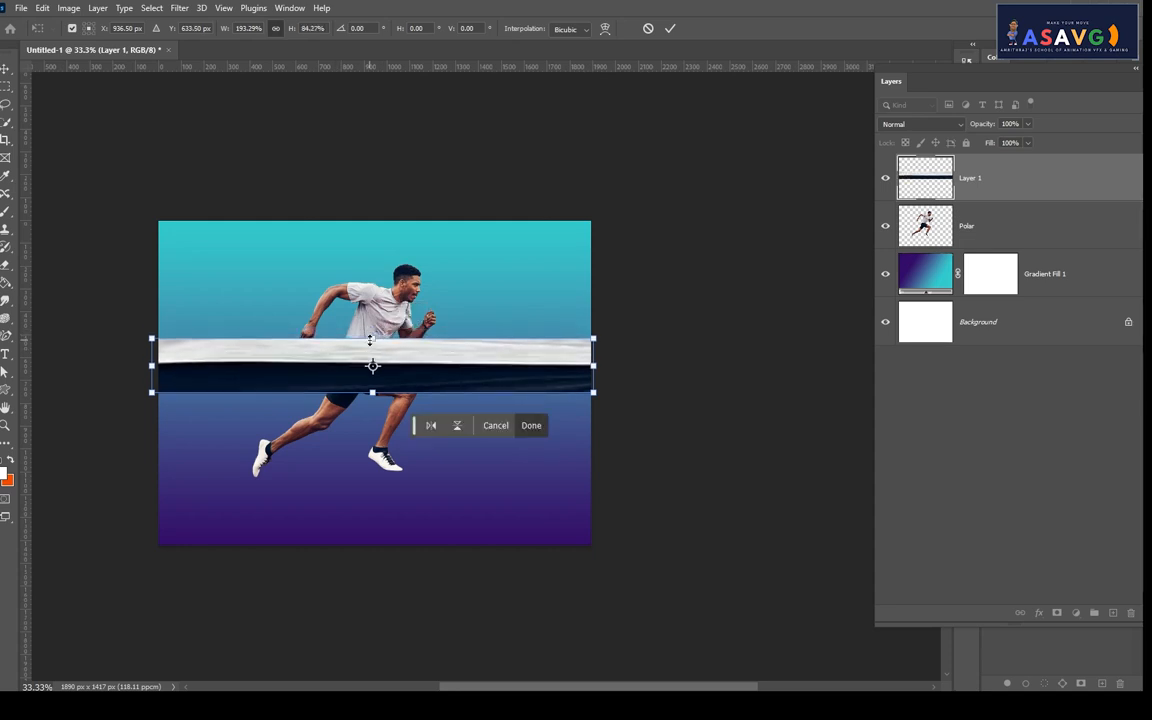
{"action": "key", "text": "Return"}
- Bend the full-width band into a closed ring with the Polar Coordinates filter set to Rectangular to Polar
{"action": "key", "text": "ctrl+plus"}
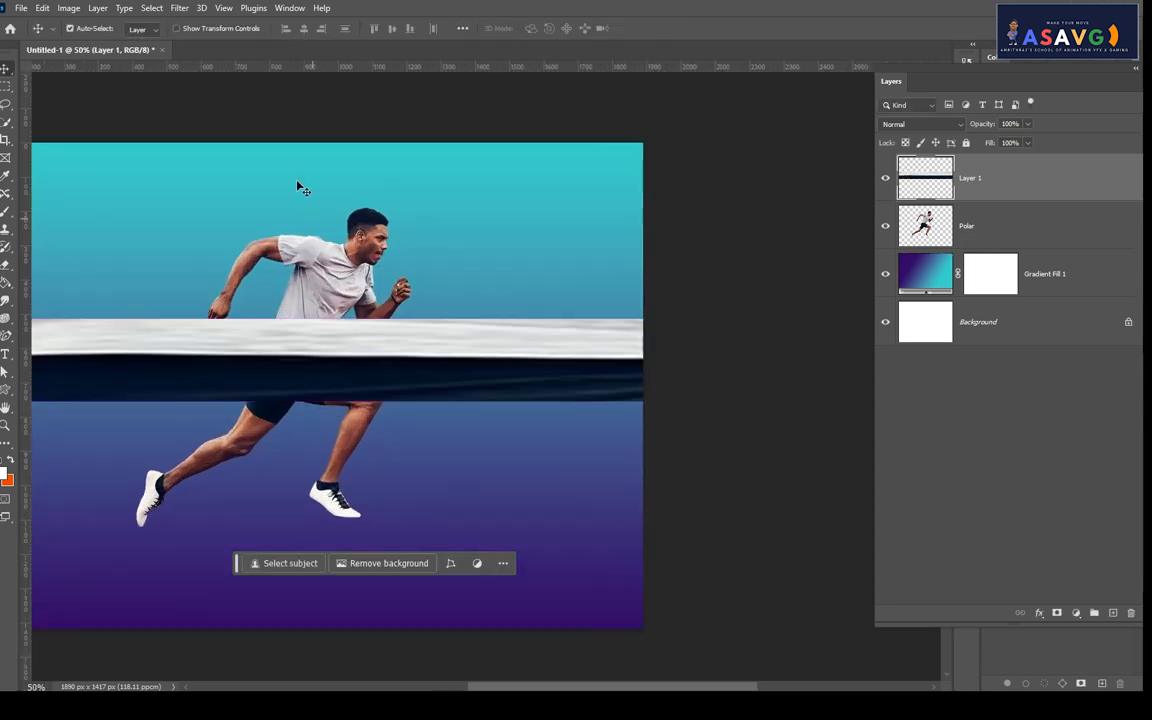
{"action": "scroll", "coordinate": [300, 187], "scroll_direction": "left", "scroll_amount": 3}
{"action": "left_click", "coordinate": [180, 8]}
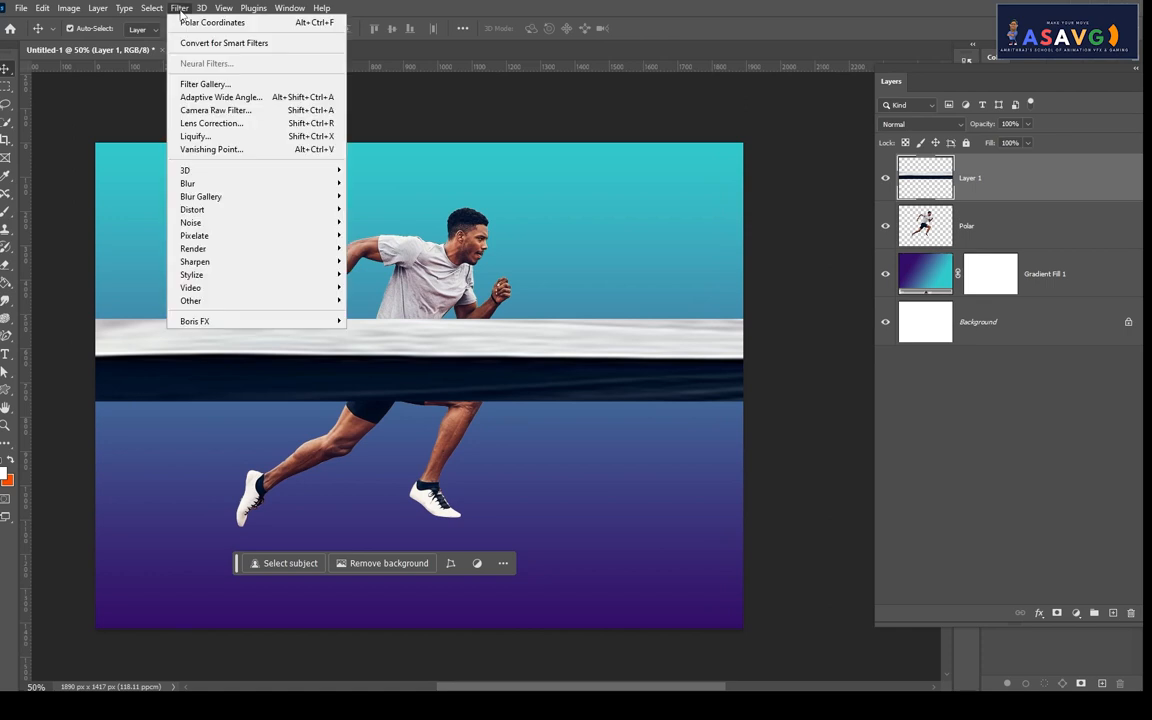
{"action": "mouse_move", "coordinate": [200, 209]}
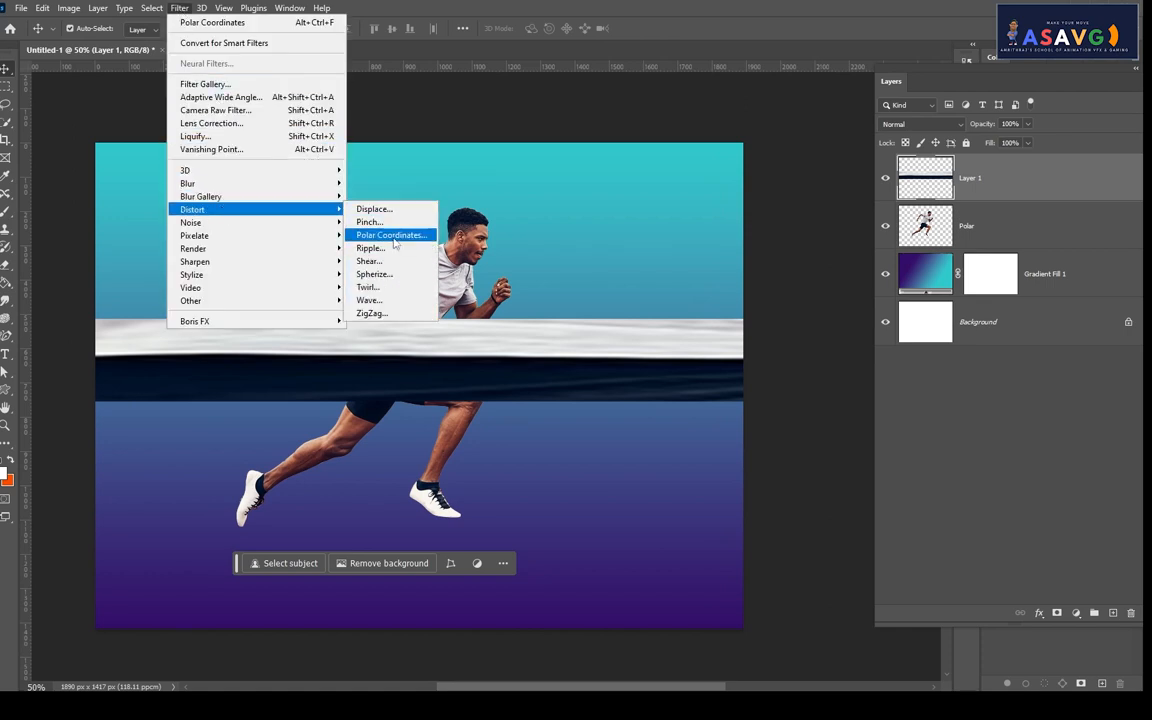
{"action": "left_click", "coordinate": [390, 235]}
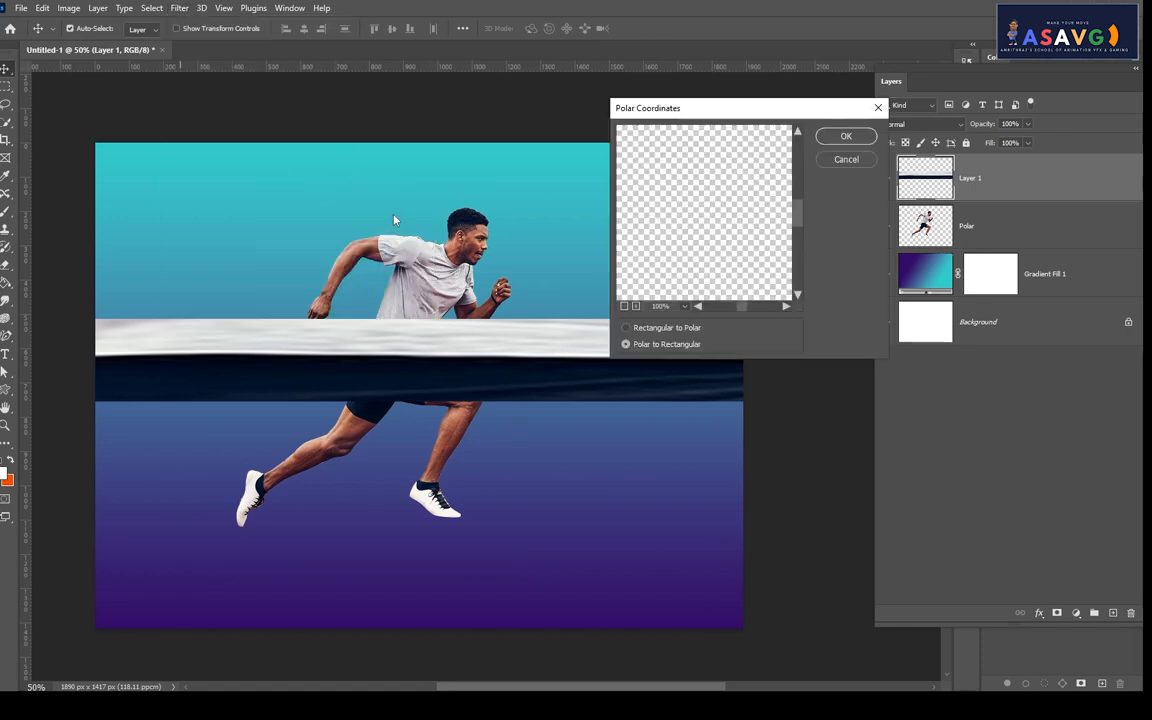
{"action": "left_click", "coordinate": [848, 136]}
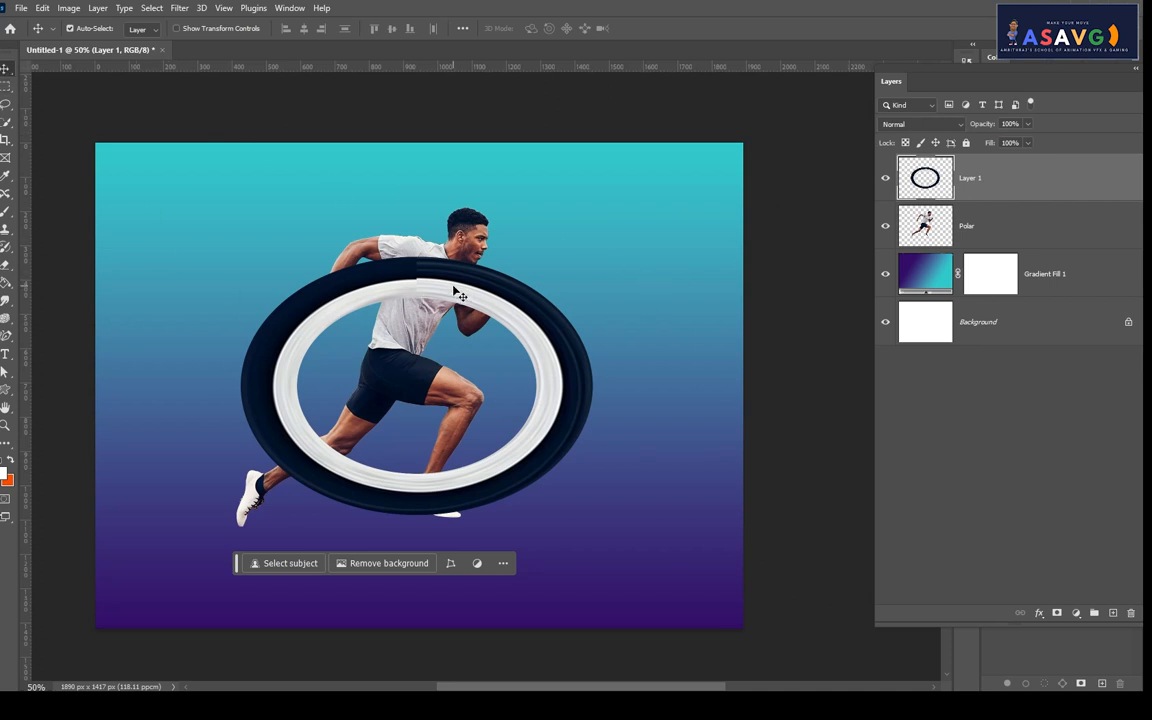
- Scale the ring to about 69% width and 89% height so it is nearly circular, and centre it over the runner's body
{"action": "left_click_drag", "start_coordinate": [453, 289], "coordinate": [424, 290]}
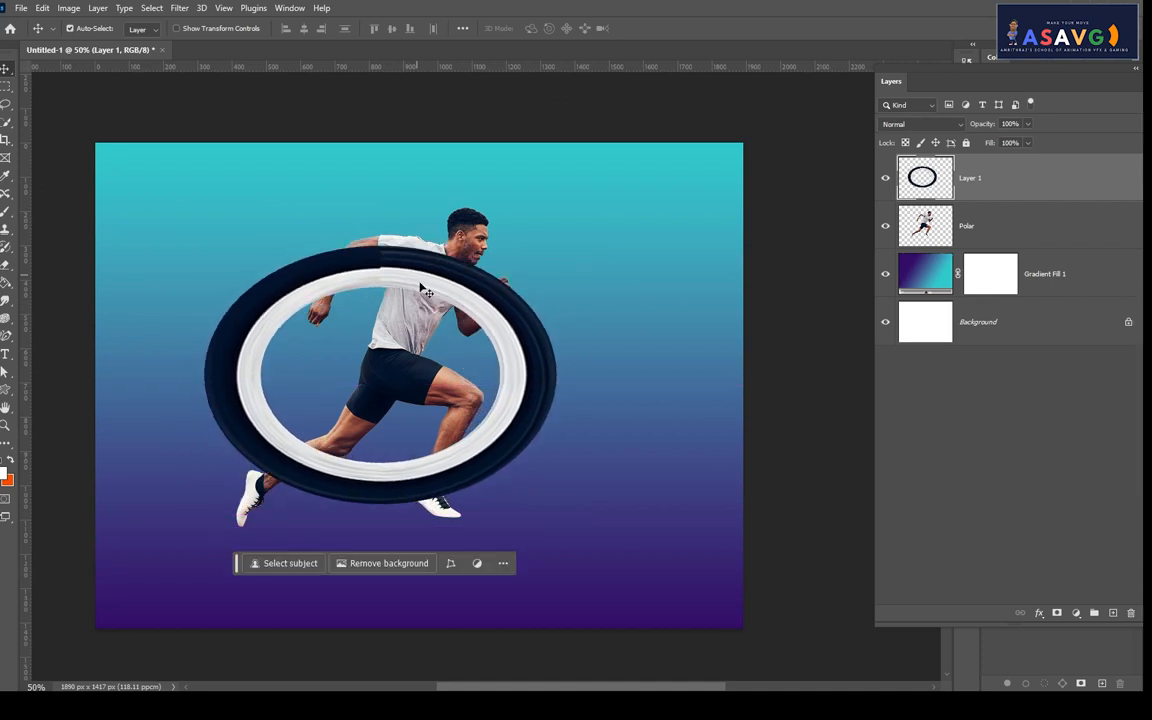
{"action": "key", "text": "ctrl+t"}
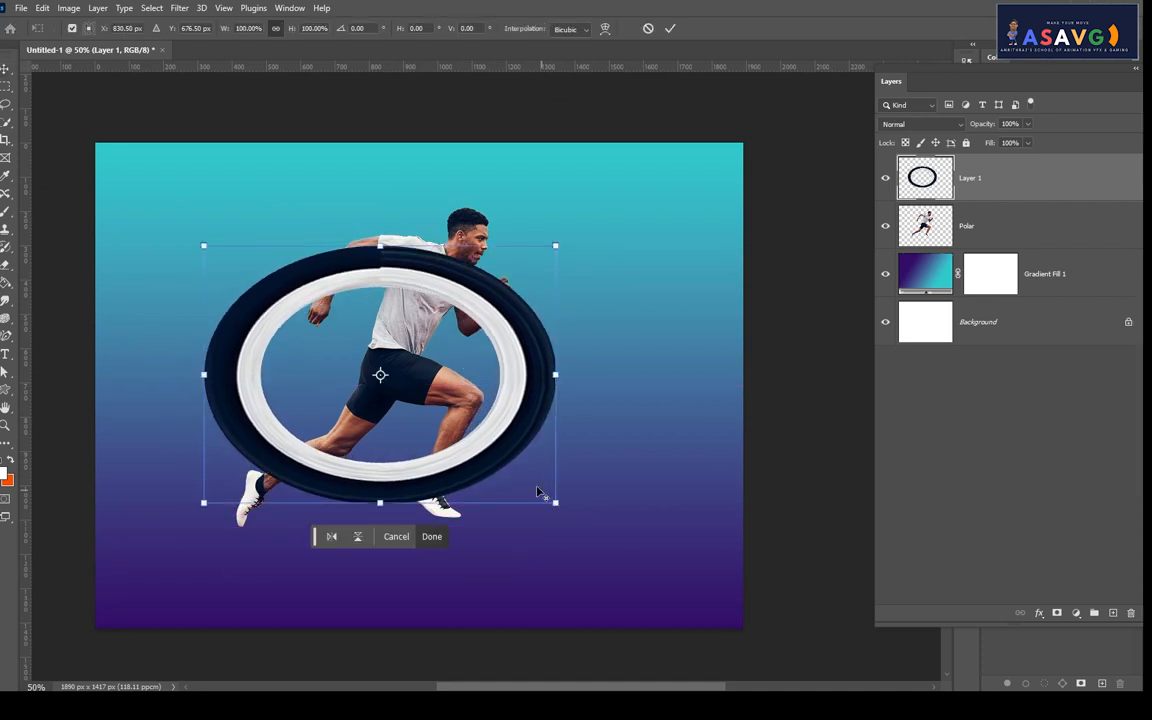
{"action": "left_click_drag", "start_coordinate": [541, 491], "coordinate": [509, 473]}
{"action": "key", "text": "ctrl+z"}
{"action": "left_click_drag", "start_coordinate": [557, 505], "coordinate": [510, 496]}
{"action": "left_click_drag", "start_coordinate": [485, 313], "coordinate": [485, 306]}
{"action": "left_click_drag", "start_coordinate": [511, 490], "coordinate": [489, 472]}
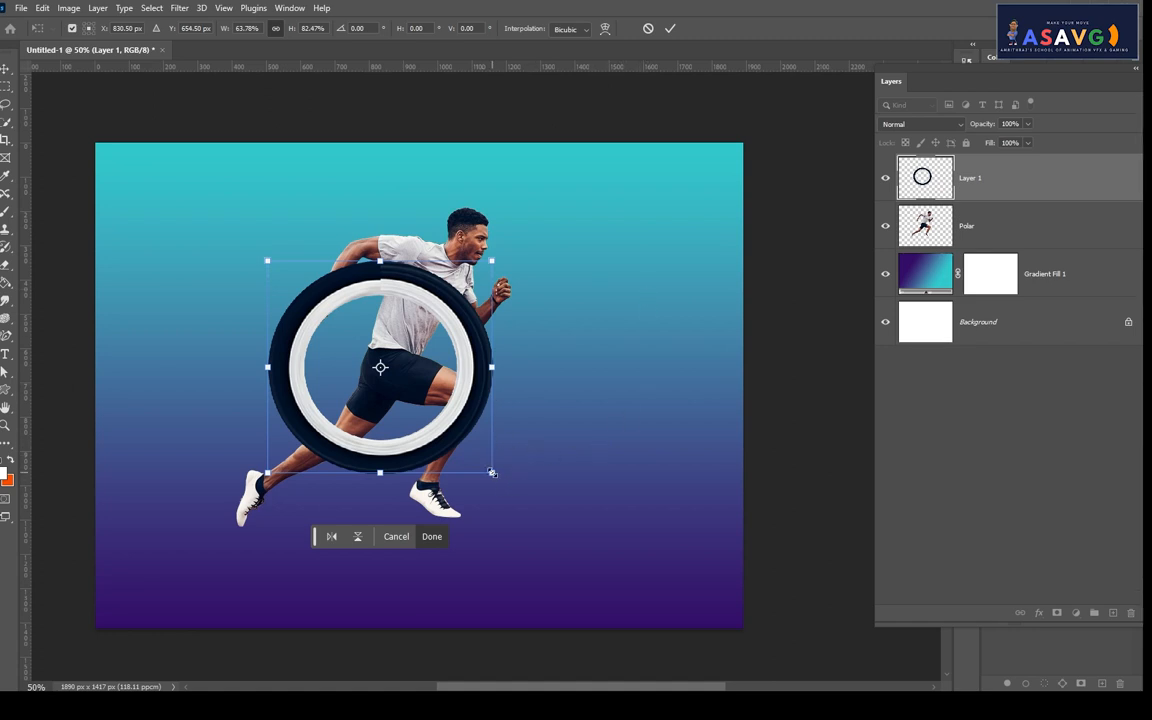
{"action": "left_click_drag", "start_coordinate": [491, 472], "coordinate": [512, 489]}
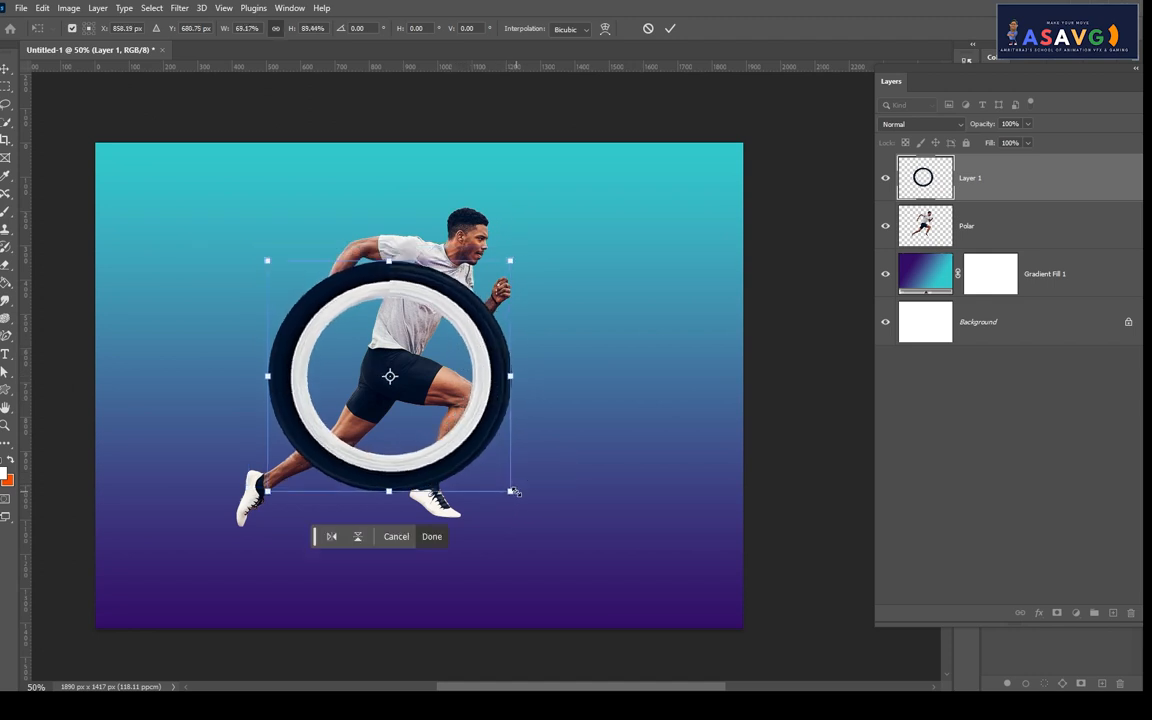
{"action": "key", "text": "Return"}
{"action": "mouse_move", "coordinate": [443, 300]}
{"action": "left_mouse_down"}
{"action": "mouse_move", "coordinate": [460, 283]}
{"action": "mouse_move", "coordinate": [464, 295]}
{"action": "left_mouse_up"}
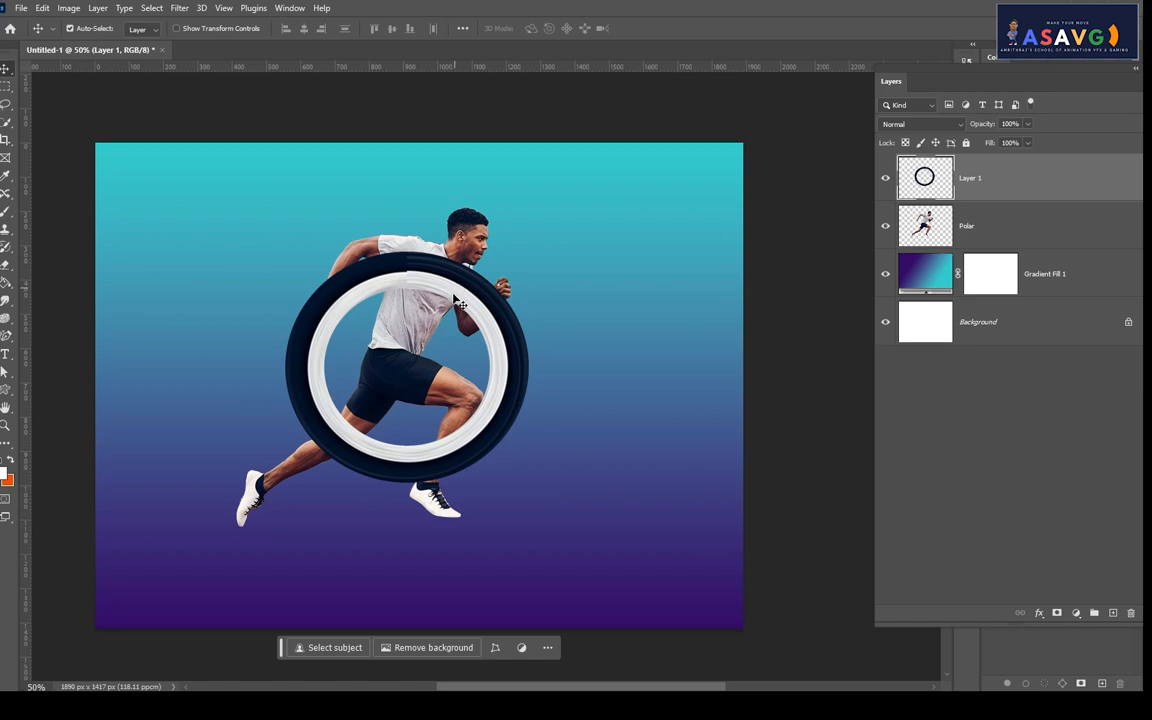
- Add a white layer mask to the ring layer, Layer 1
{"action": "left_click_drag", "start_coordinate": [967, 82], "coordinate": [837, 72]}
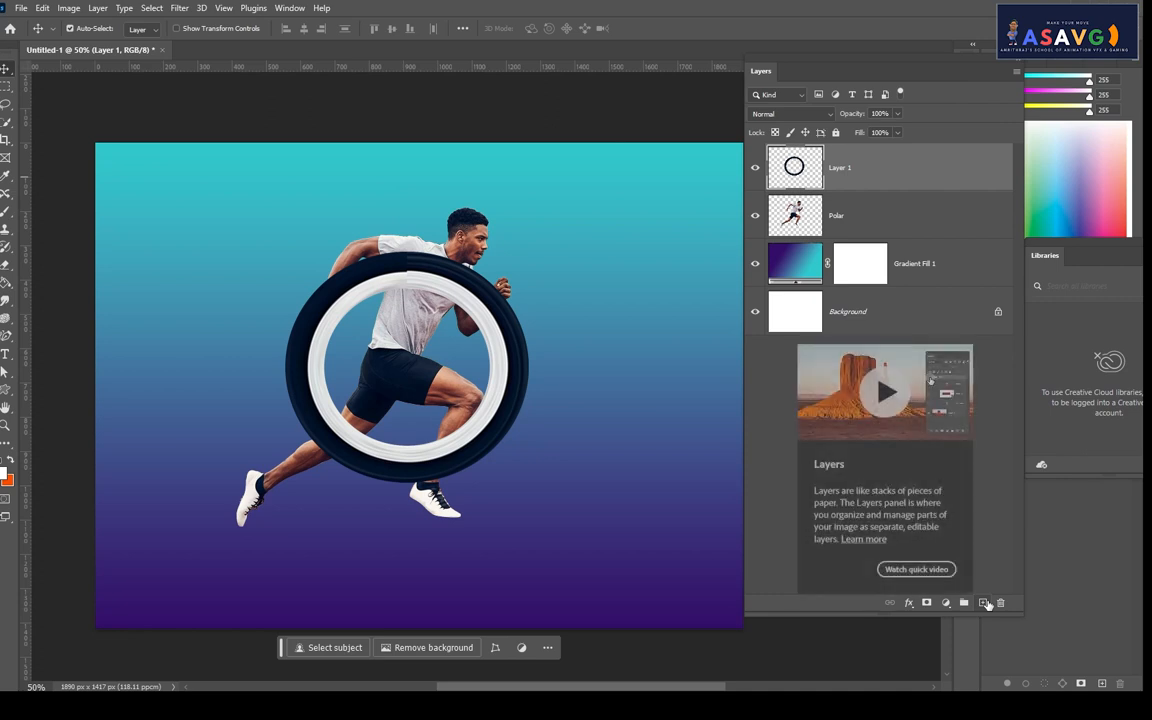
{"action": "left_click", "coordinate": [985, 603]}
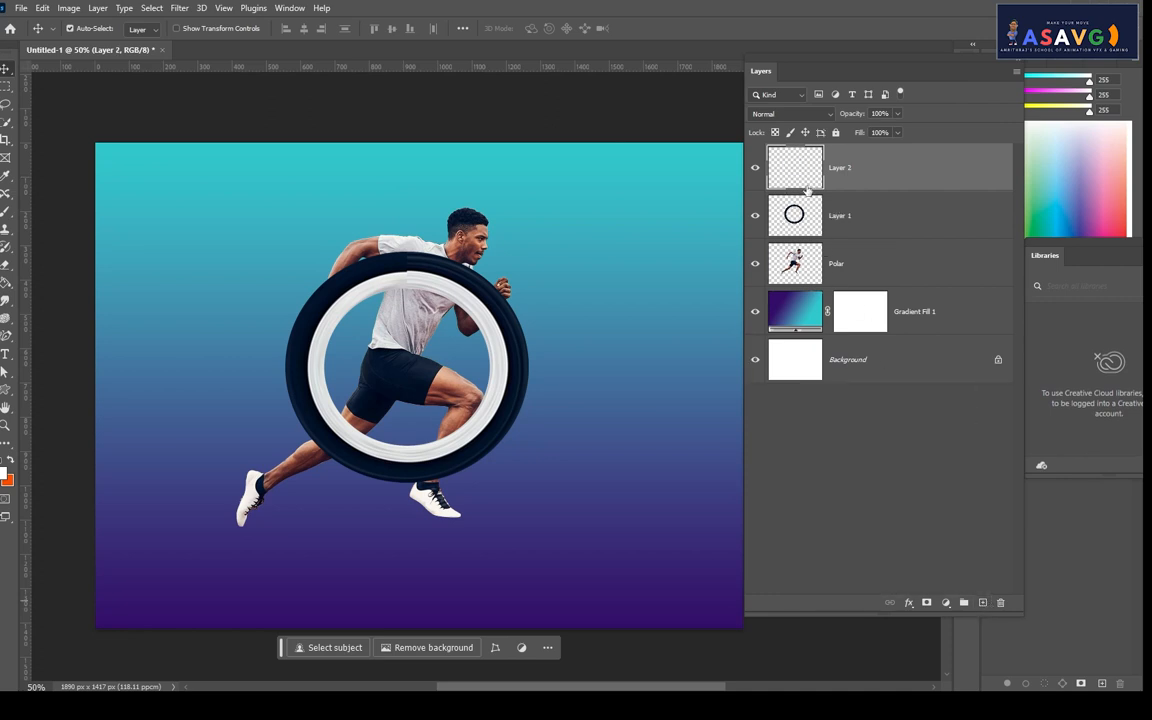
{"action": "key", "text": "ctrl+z"}
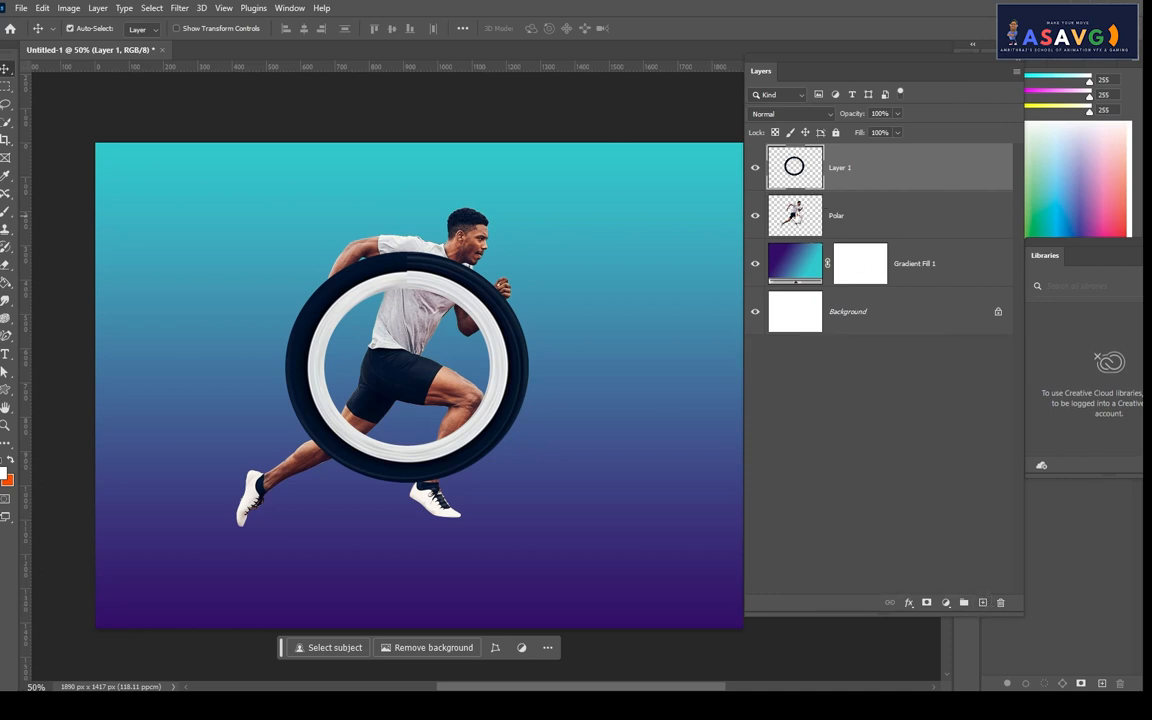
{"action": "left_click", "coordinate": [929, 603]}
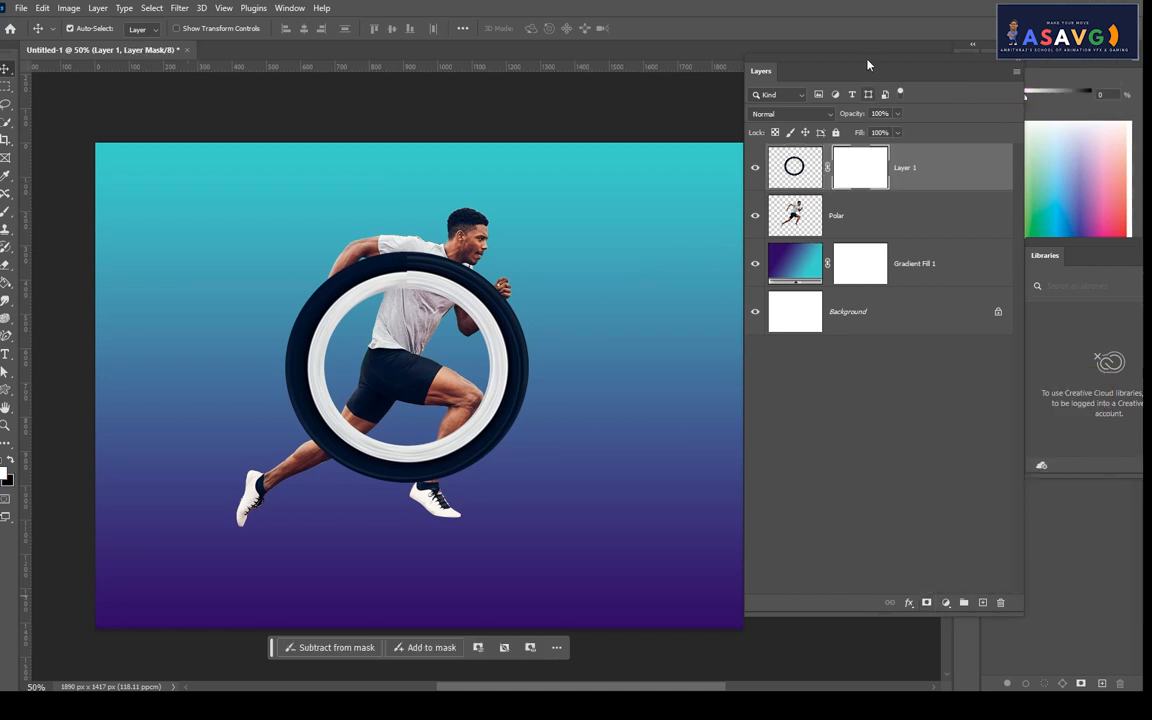
{"action": "left_click_drag", "start_coordinate": [868, 65], "coordinate": [840, 44]}
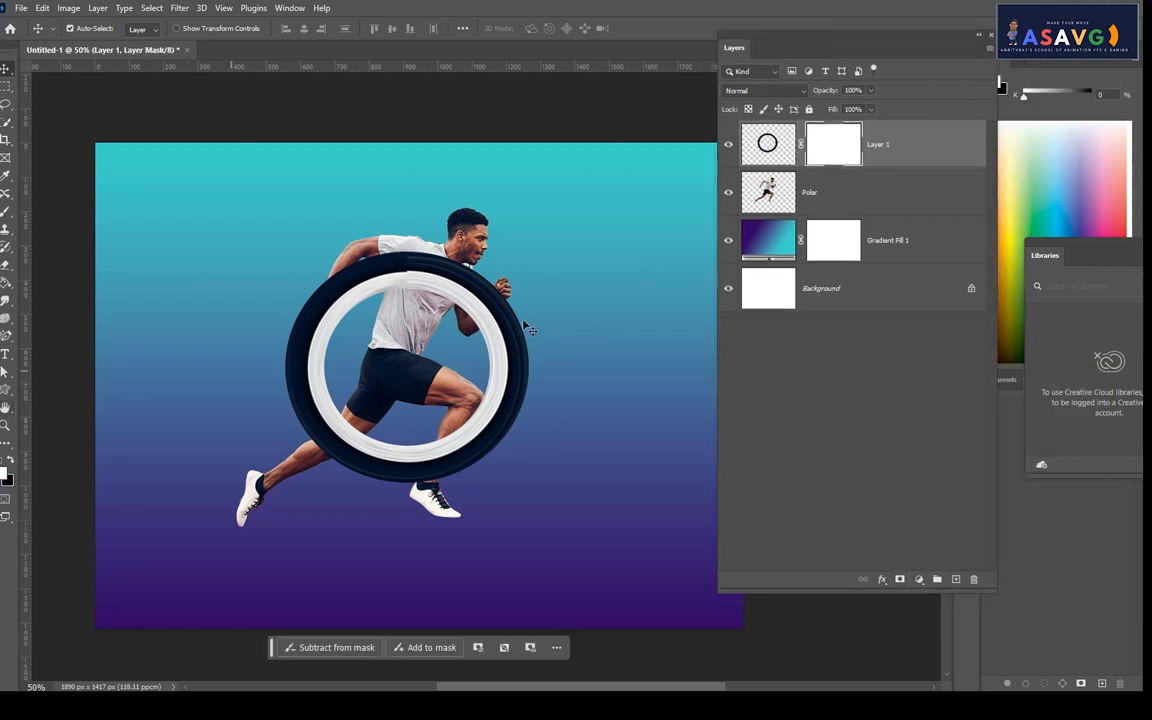
- Paint black on the Layer 1 mask with a soft 175 px brush to hide the ring over the runner's chest and front shoulder
{"action": "left_click", "coordinate": [9, 459]}
{"action": "right_click", "coordinate": [12, 213]}
{"action": "left_click", "coordinate": [40, 195]}
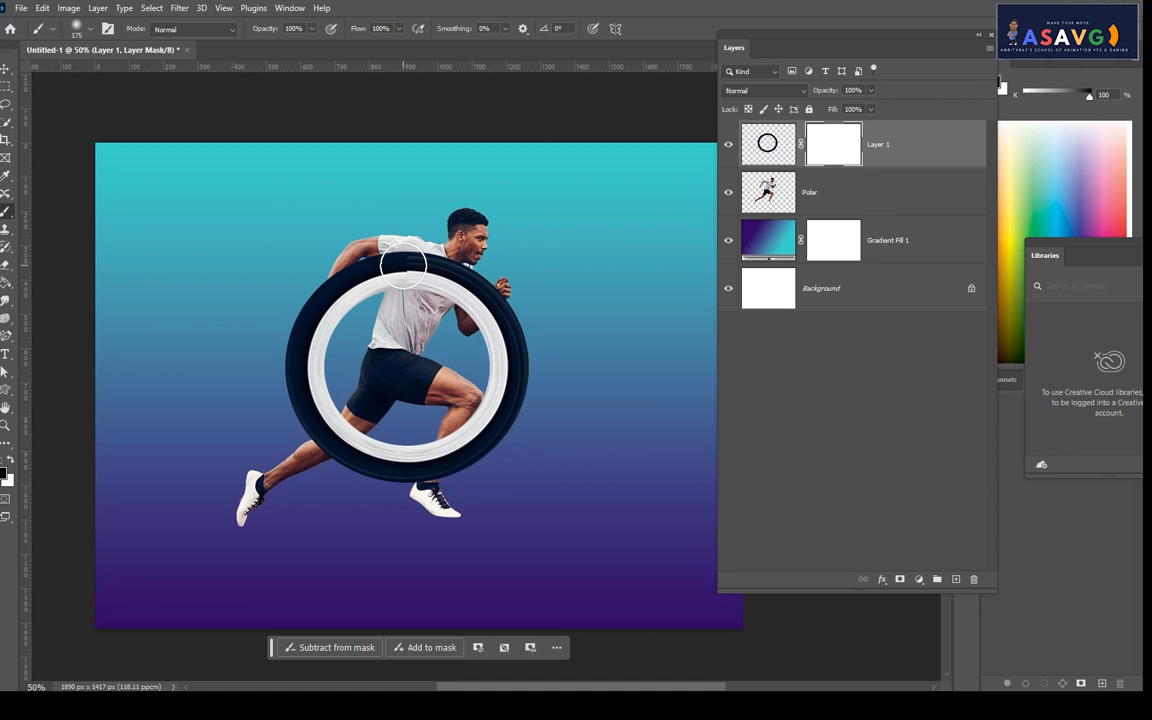
{"action": "left_click", "coordinate": [415, 280]}
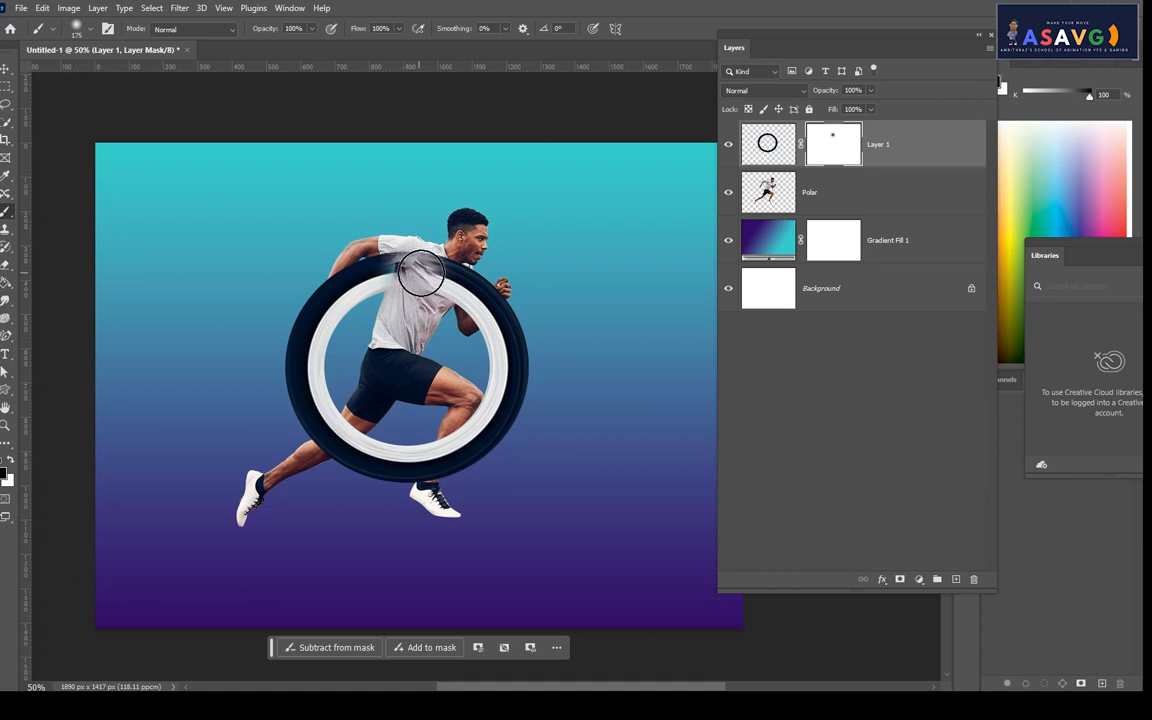
{"action": "left_click_drag", "start_coordinate": [420, 275], "coordinate": [423, 266]}
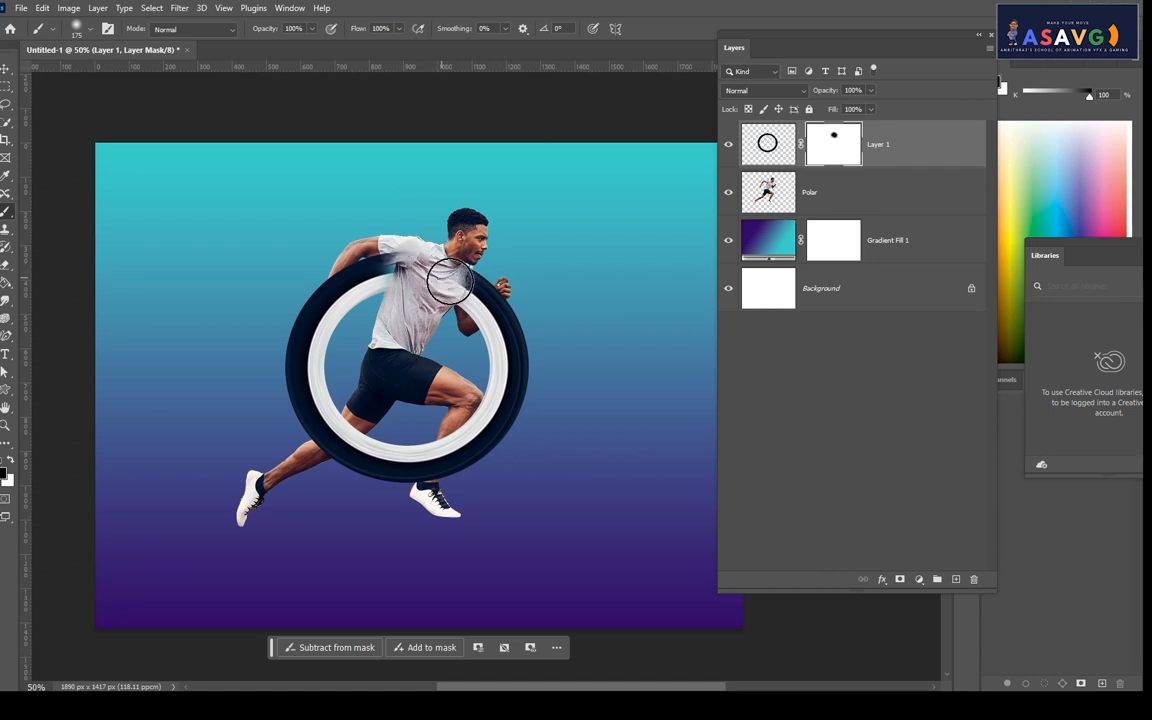
{"action": "key", "text": "ctrl+plus"}
{"action": "key", "text": "ctrl+plus"}
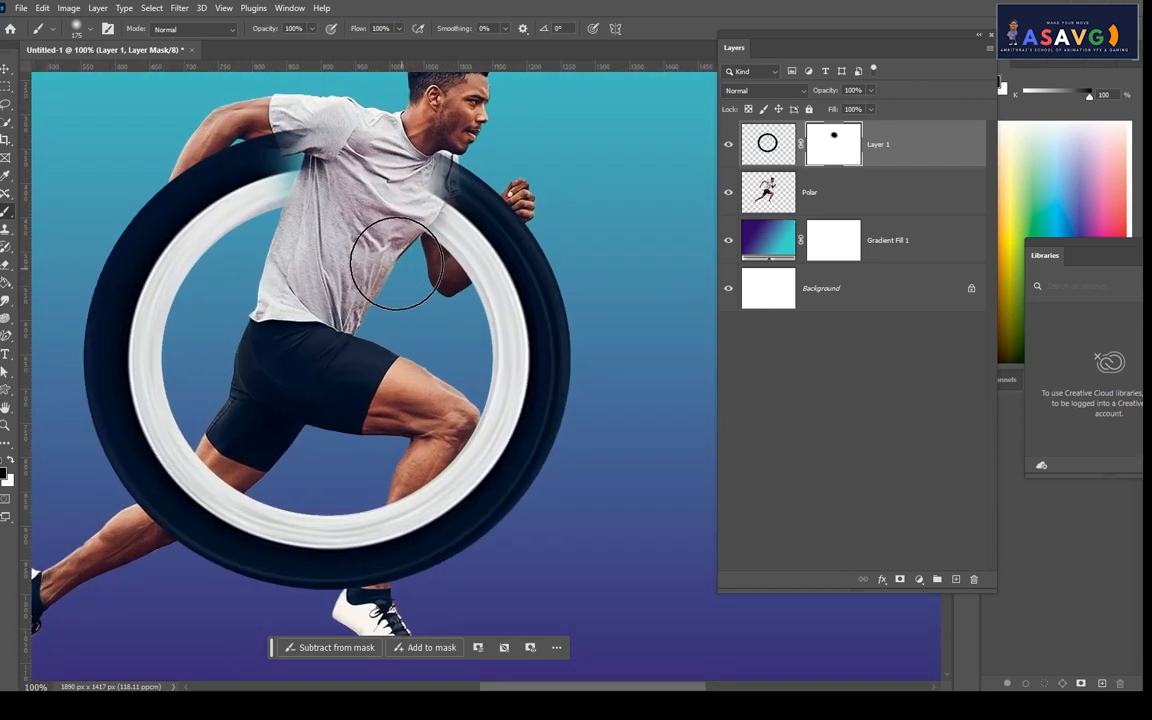
{"action": "scroll", "coordinate": [397, 262], "scroll_direction": "up", "scroll_amount": 1}
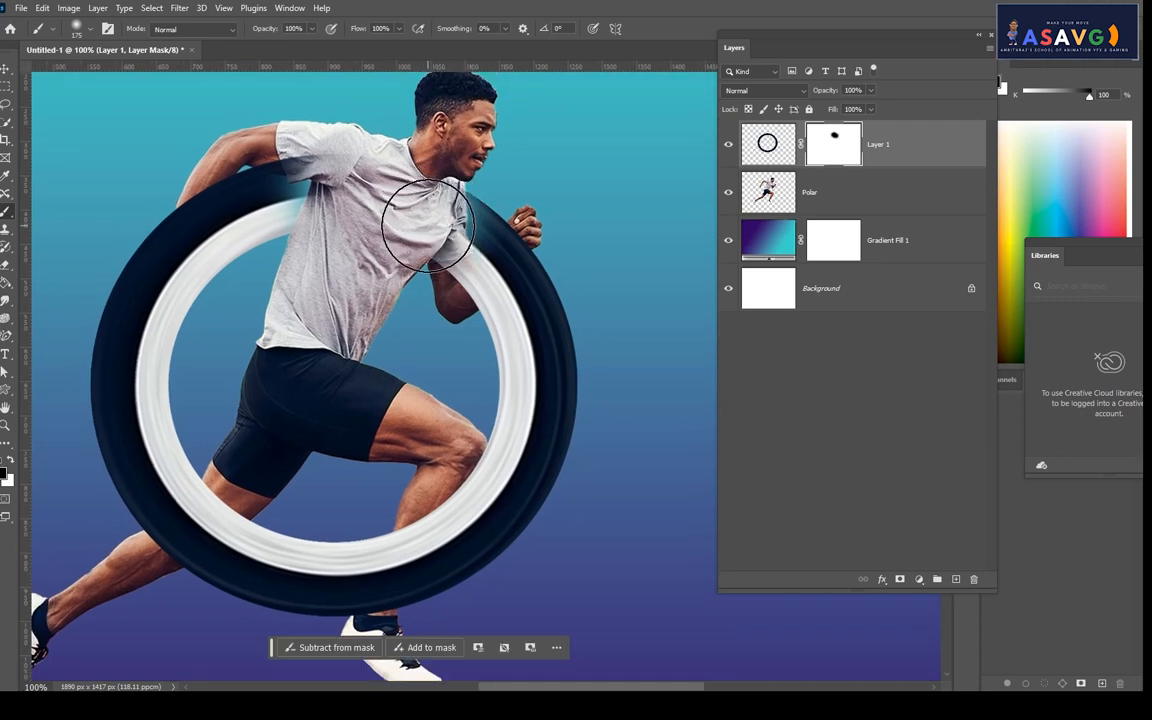
{"action": "left_click", "coordinate": [425, 225]}
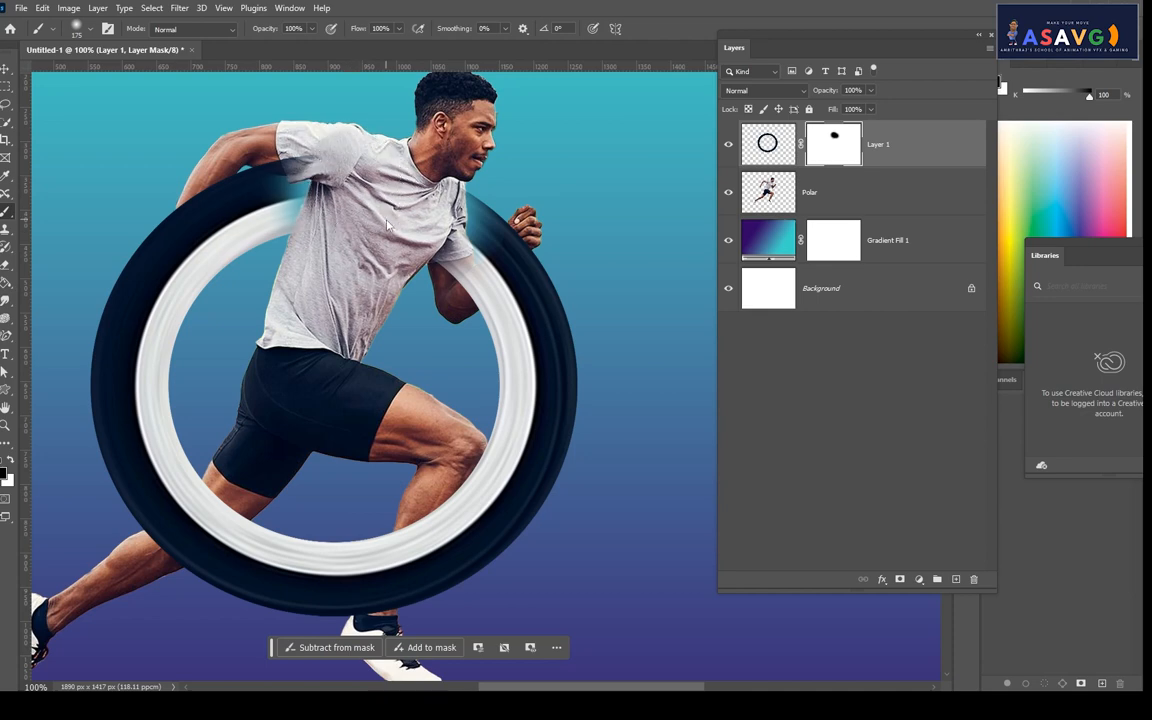
- Clean the ring's remnants off the rear sleeve by refining the Layer 1 mask with 50 px and 30 px brushes
{"action": "key", "text": "bracketleft"}
{"action": "key", "text": "bracketleft"}
{"action": "key", "text": "bracketleft"}
{"action": "key", "text": "bracketleft"}
{"action": "key", "text": "bracketleft"}
{"action": "key", "text": "bracketleft"}
{"action": "key", "text": "bracketleft"}
{"action": "key", "text": "bracketleft"}
{"action": "mouse_move", "coordinate": [328, 148]}
{"action": "left_mouse_down"}
{"action": "mouse_move", "coordinate": [290, 166]}
{"action": "mouse_move", "coordinate": [274, 220]}
{"action": "mouse_move", "coordinate": [293, 135]}
{"action": "mouse_move", "coordinate": [302, 211]}
{"action": "mouse_move", "coordinate": [293, 134]}
{"action": "mouse_move", "coordinate": [320, 224]}
{"action": "left_mouse_up"}
{"action": "left_click", "coordinate": [9, 460]}
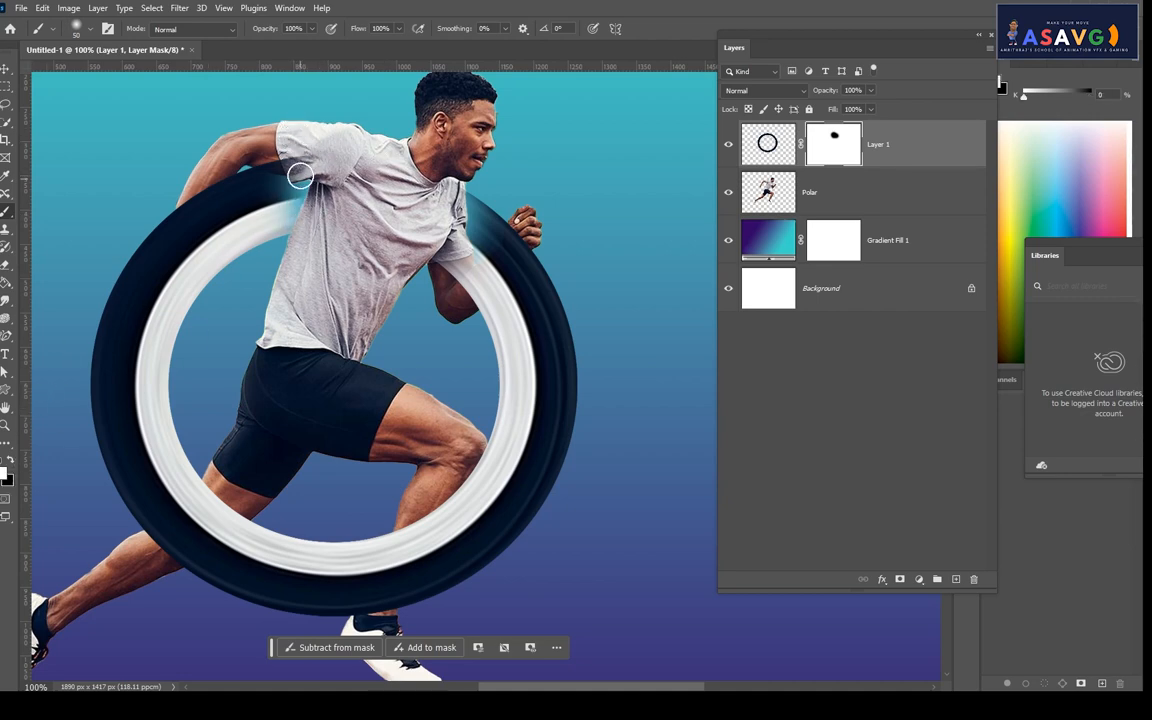
{"action": "mouse_move", "coordinate": [270, 159]}
{"action": "left_mouse_down"}
{"action": "mouse_move", "coordinate": [311, 165]}
{"action": "mouse_move", "coordinate": [290, 150]}
{"action": "mouse_move", "coordinate": [340, 185]}
{"action": "mouse_move", "coordinate": [298, 145]}
{"action": "mouse_move", "coordinate": [330, 159]}
{"action": "mouse_move", "coordinate": [310, 165]}
{"action": "mouse_move", "coordinate": [322, 198]}
{"action": "left_mouse_up"}
{"action": "left_click", "coordinate": [9, 460]}
{"action": "key", "text": "bracketleft"}
{"action": "key", "text": "bracketleft"}
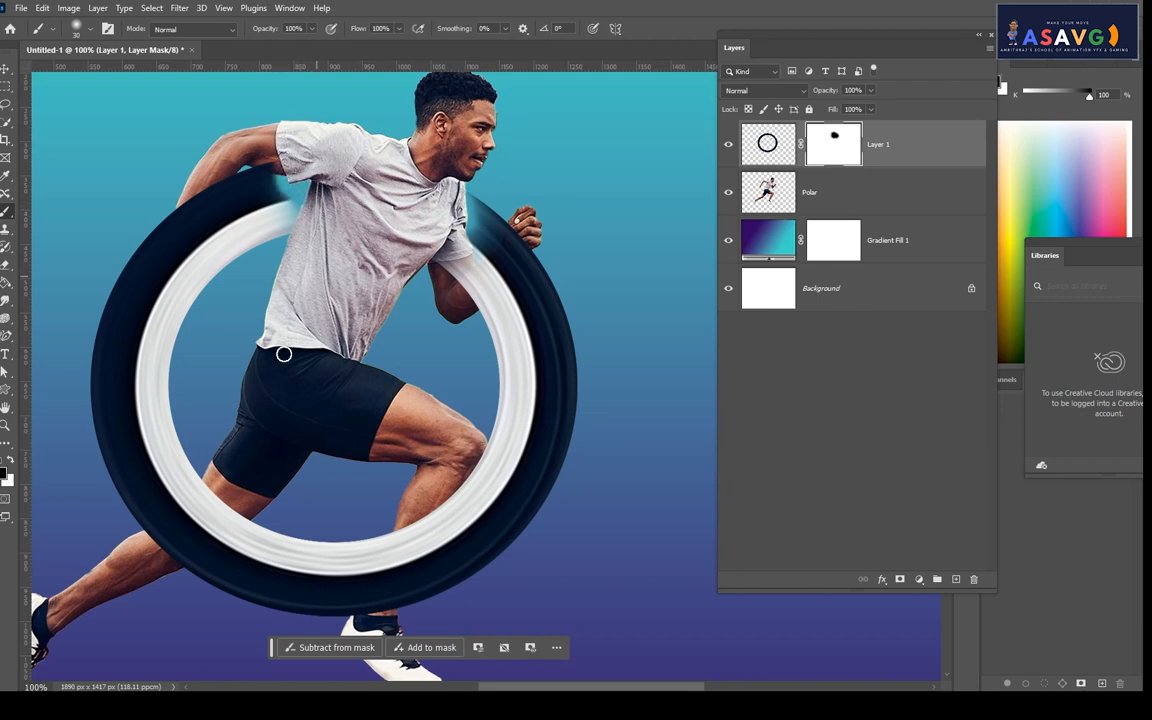
- Restore the ring up to the rear sleeve's edge by painting white on the mask with the 30 px brush
{"action": "left_click", "coordinate": [11, 459]}
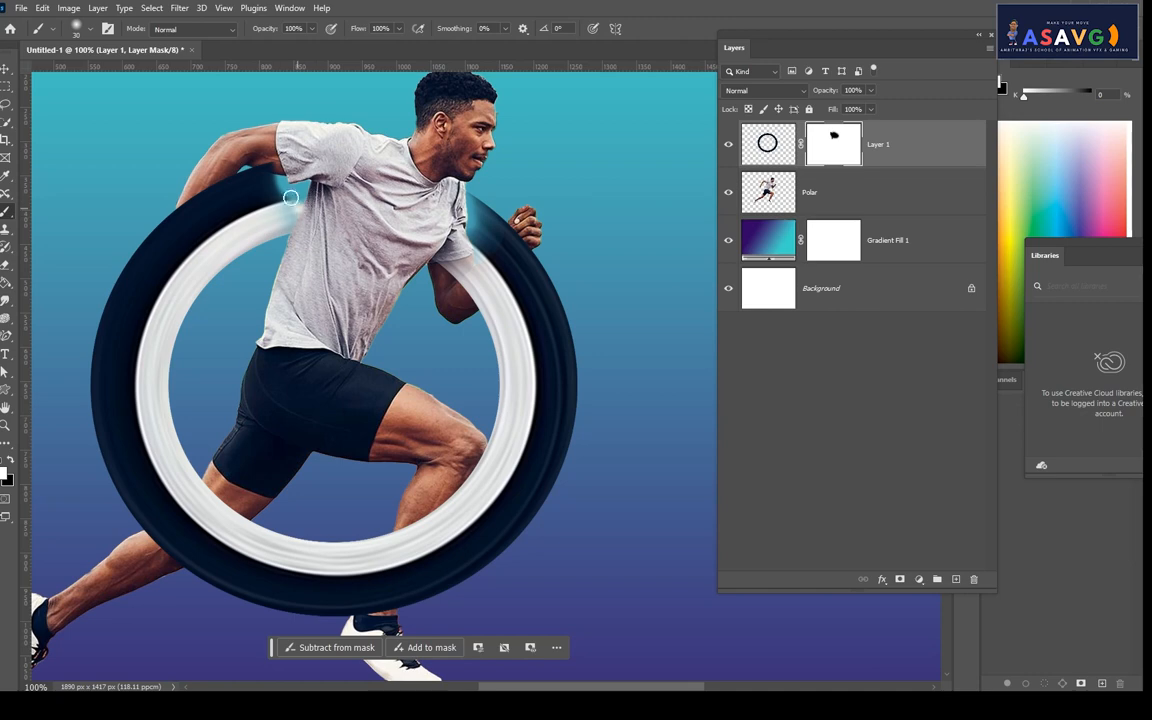
{"action": "mouse_move", "coordinate": [300, 195]}
{"action": "left_mouse_down"}
{"action": "mouse_move", "coordinate": [300, 205]}
{"action": "mouse_move", "coordinate": [304, 189]}
{"action": "mouse_move", "coordinate": [269, 170]}
{"action": "left_mouse_up"}
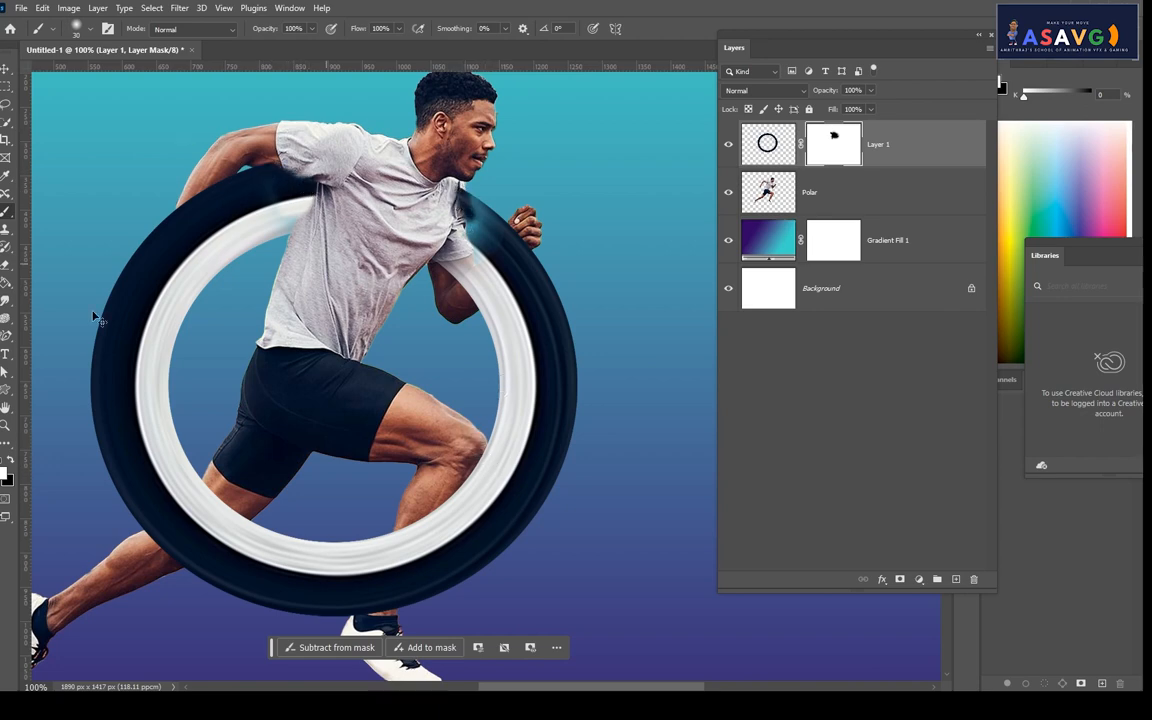
{"action": "left_click", "coordinate": [11, 459]}
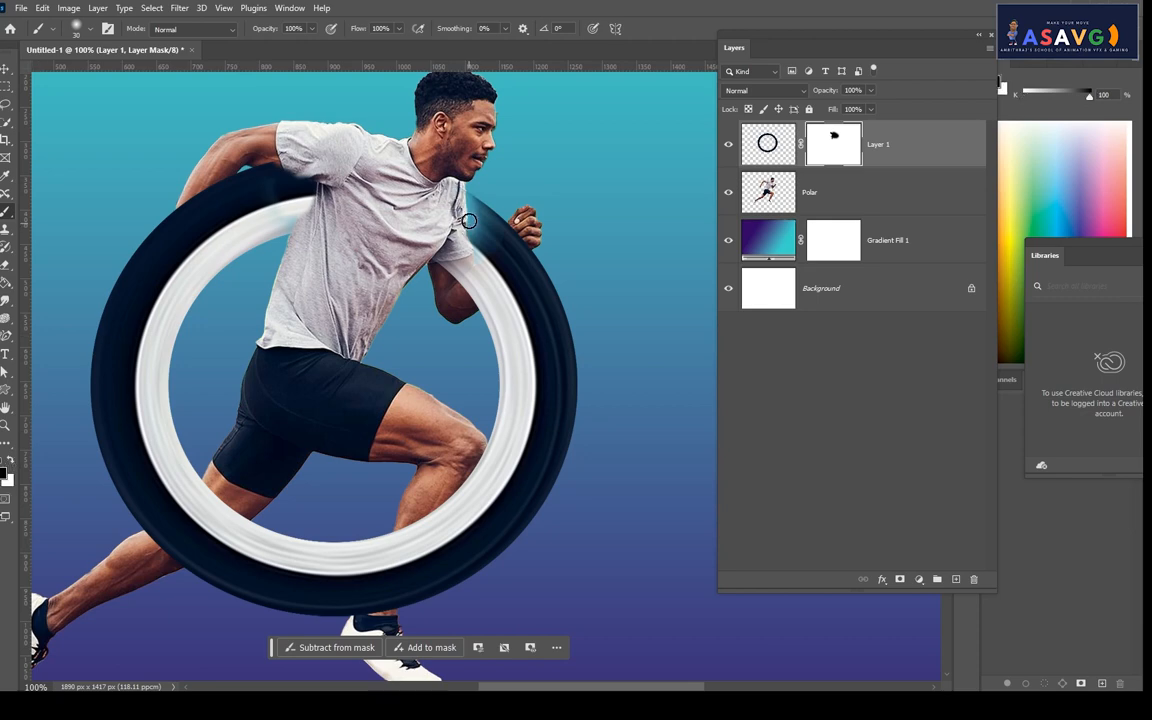
- Paint white on the mask to restore the dark band beside the front shoulder, and check the ring with the Polar layer briefly hidden
{"action": "left_click", "coordinate": [10, 461]}
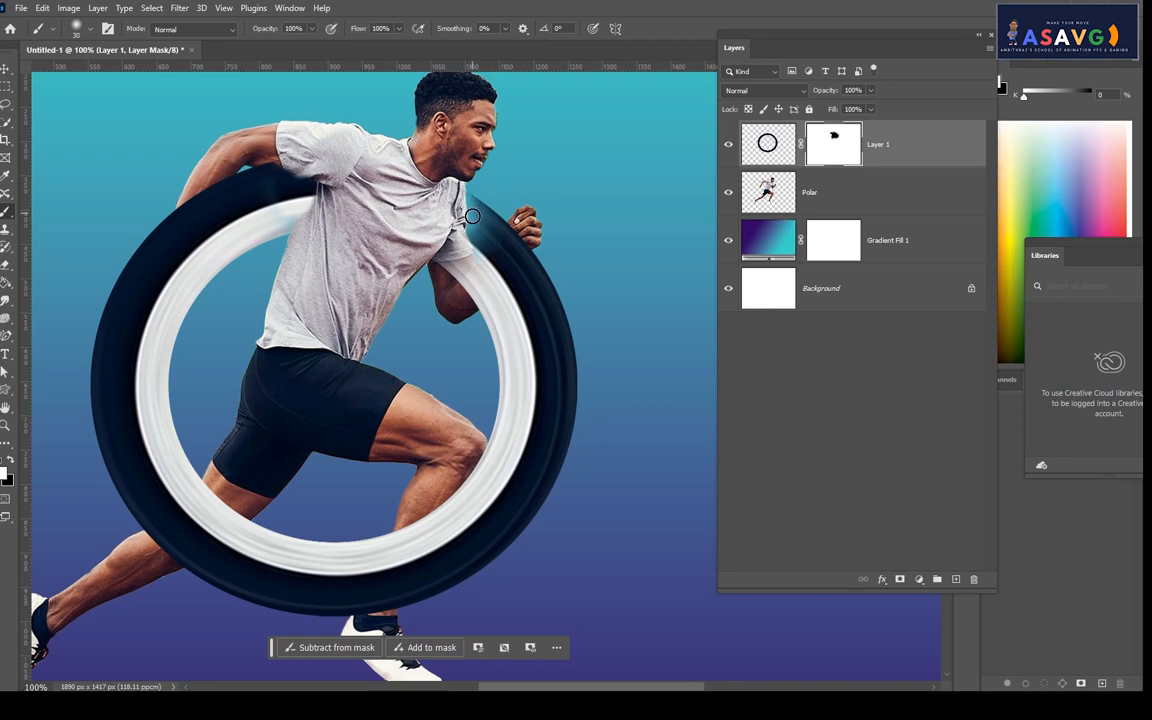
{"action": "scroll", "coordinate": [480, 222], "scroll_direction": "up", "scroll_amount": 3}
{"action": "scroll", "coordinate": [489, 300], "scroll_direction": "up", "scroll_amount": 3}
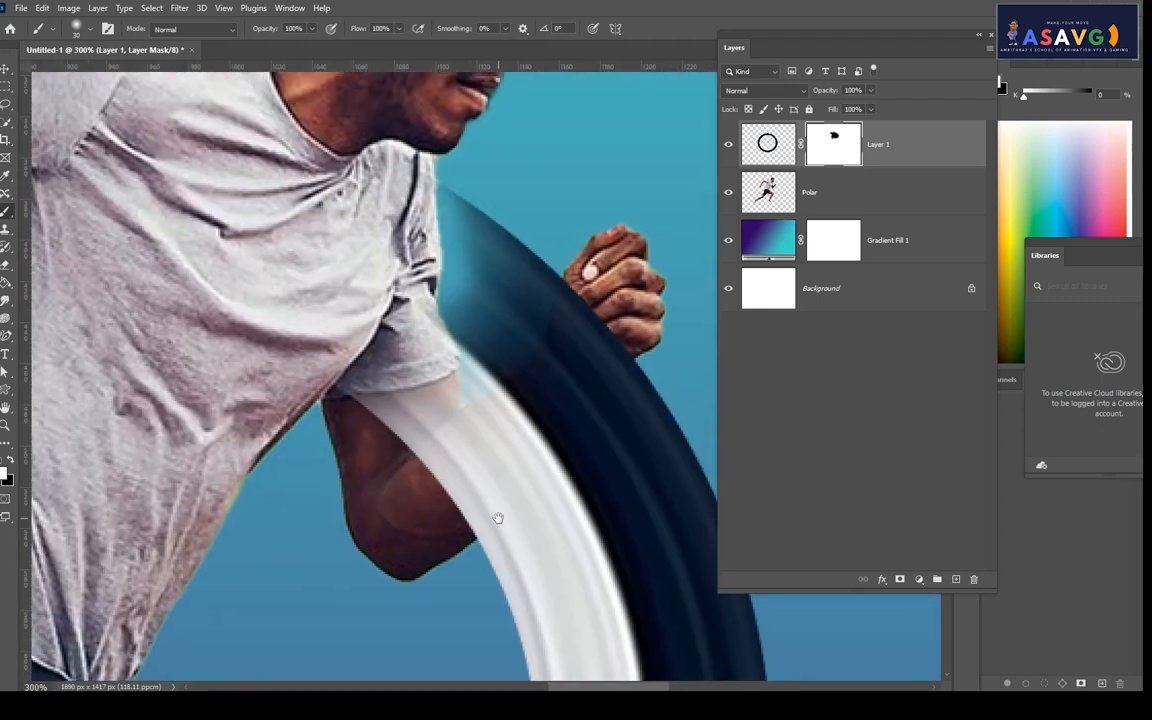
{"action": "mouse_move", "coordinate": [476, 303]}
{"action": "left_mouse_down"}
{"action": "mouse_move", "coordinate": [450, 211]}
{"action": "mouse_move", "coordinate": [472, 346]}
{"action": "left_mouse_up"}
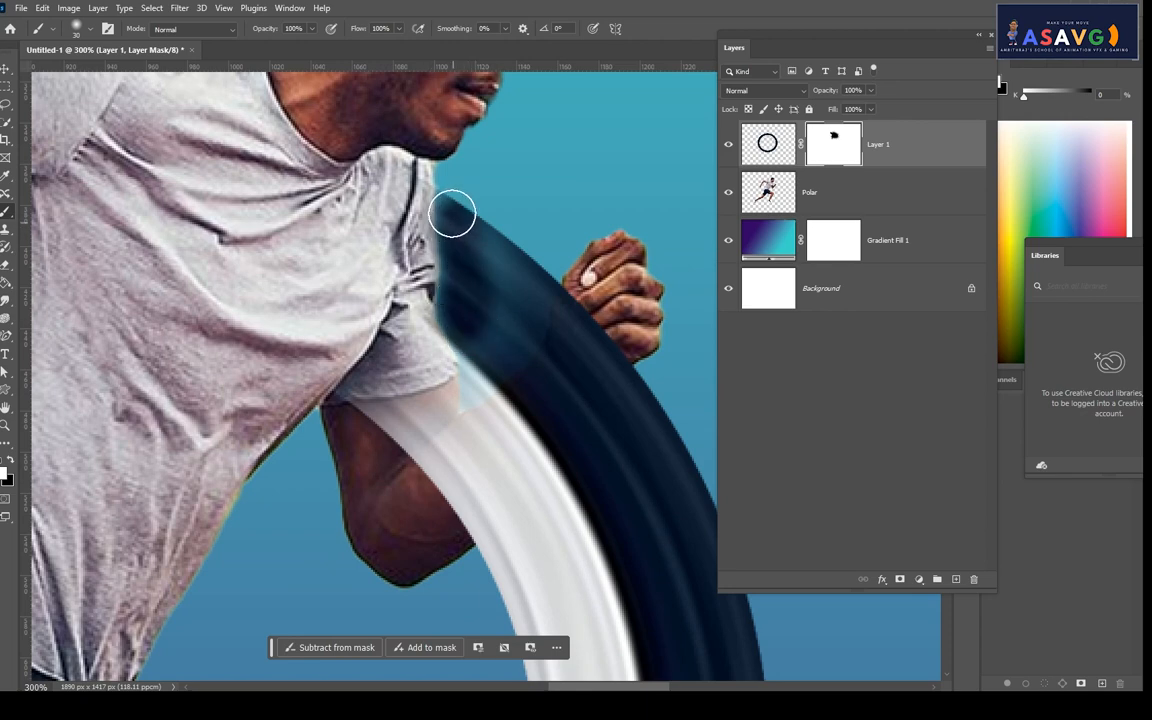
{"action": "scroll", "coordinate": [366, 424], "scroll_direction": "down", "scroll_amount": 5}
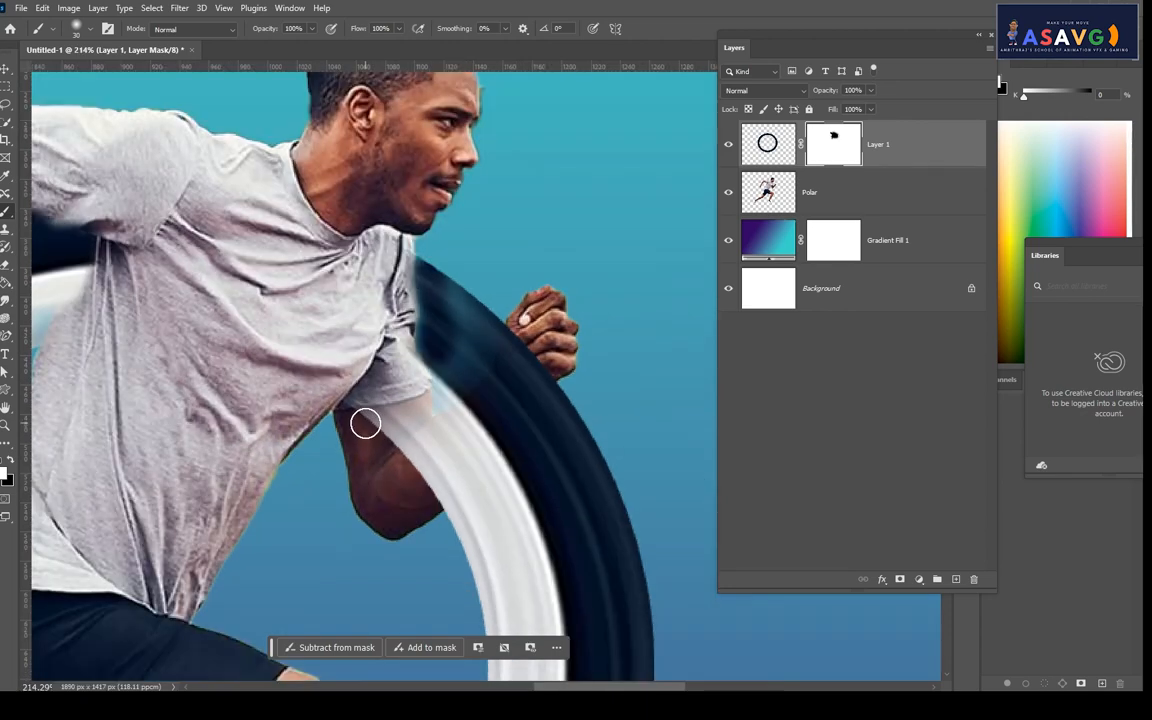
{"action": "scroll", "coordinate": [366, 424], "scroll_direction": "down", "scroll_amount": 4}
{"action": "mouse_move", "coordinate": [340, 470]}
{"action": "left_mouse_down"}
{"action": "mouse_move", "coordinate": [345, 420]}
{"action": "mouse_move", "coordinate": [421, 332]}
{"action": "left_mouse_up"}
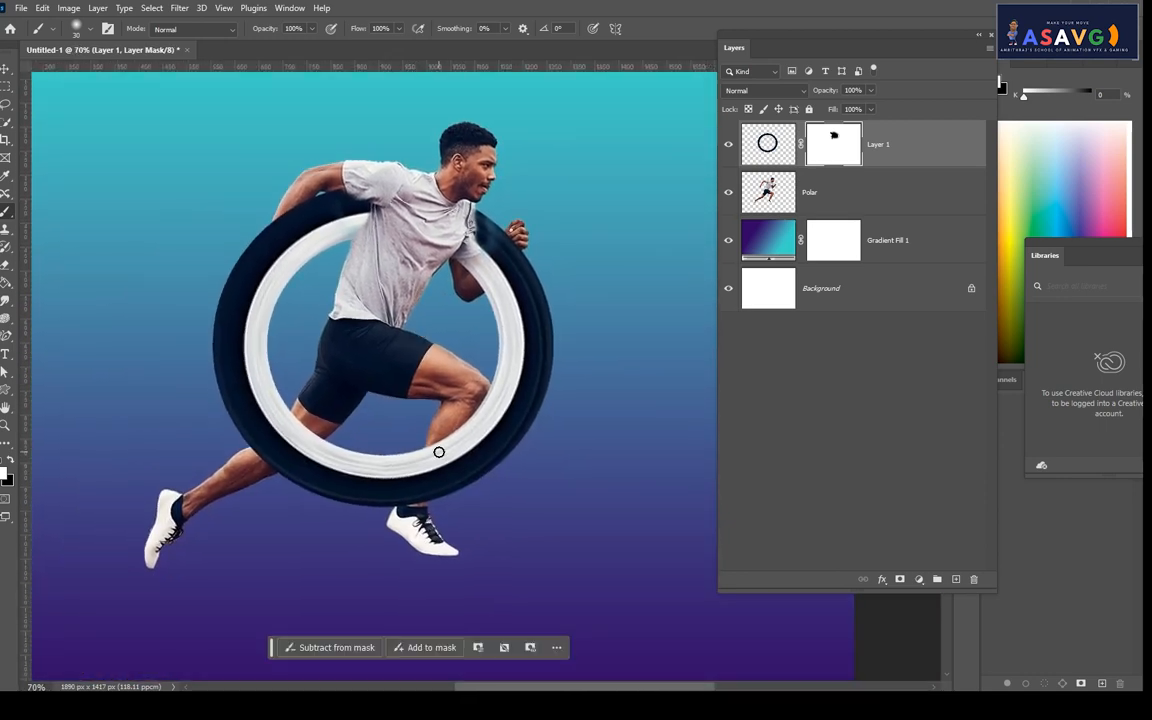
{"action": "key", "text": "p"}
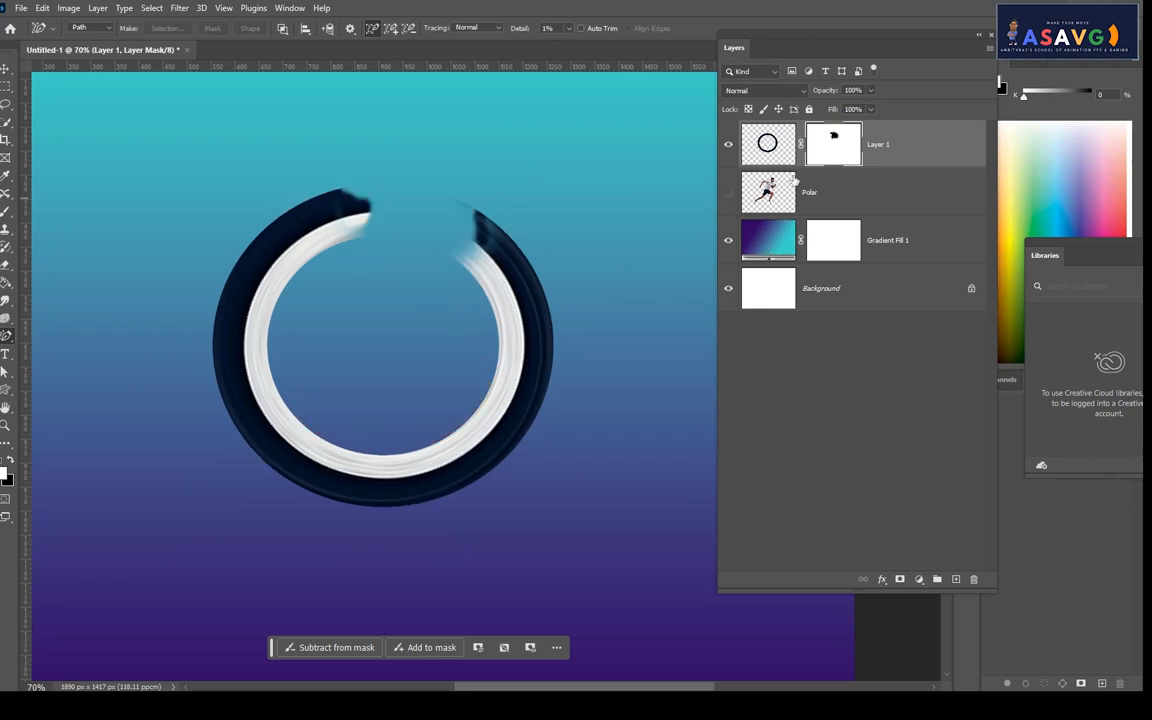
{"action": "left_click", "coordinate": [728, 193]}
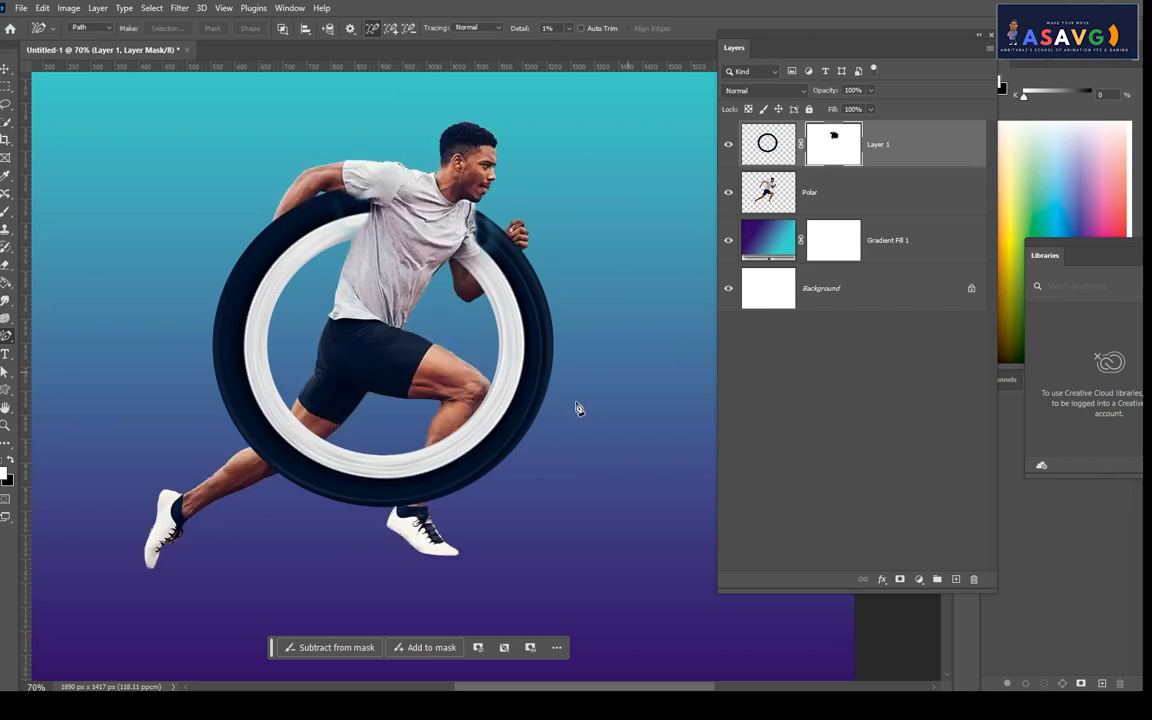
- Reveal the front leg's shin in front of the ring by painting black on the Layer 1 mask with a 50 px brush
{"action": "scroll", "coordinate": [577, 407], "scroll_direction": "up", "scroll_amount": 3}
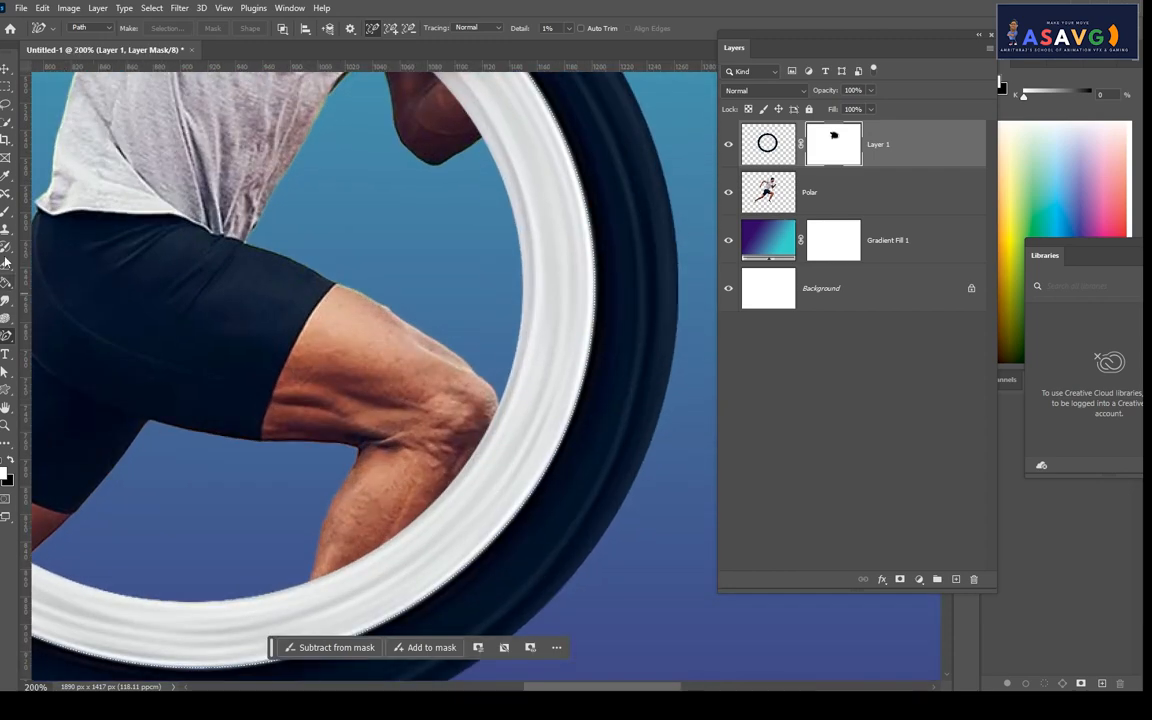
{"action": "left_click", "coordinate": [5, 214]}
{"action": "left_click", "coordinate": [43, 215]}
{"action": "mouse_move", "coordinate": [438, 494]}
{"action": "left_mouse_down"}
{"action": "mouse_move", "coordinate": [453, 431]}
{"action": "mouse_move", "coordinate": [533, 292]}
{"action": "left_mouse_up"}
{"action": "key", "text": "bracketright"}
{"action": "key", "text": "bracketright"}
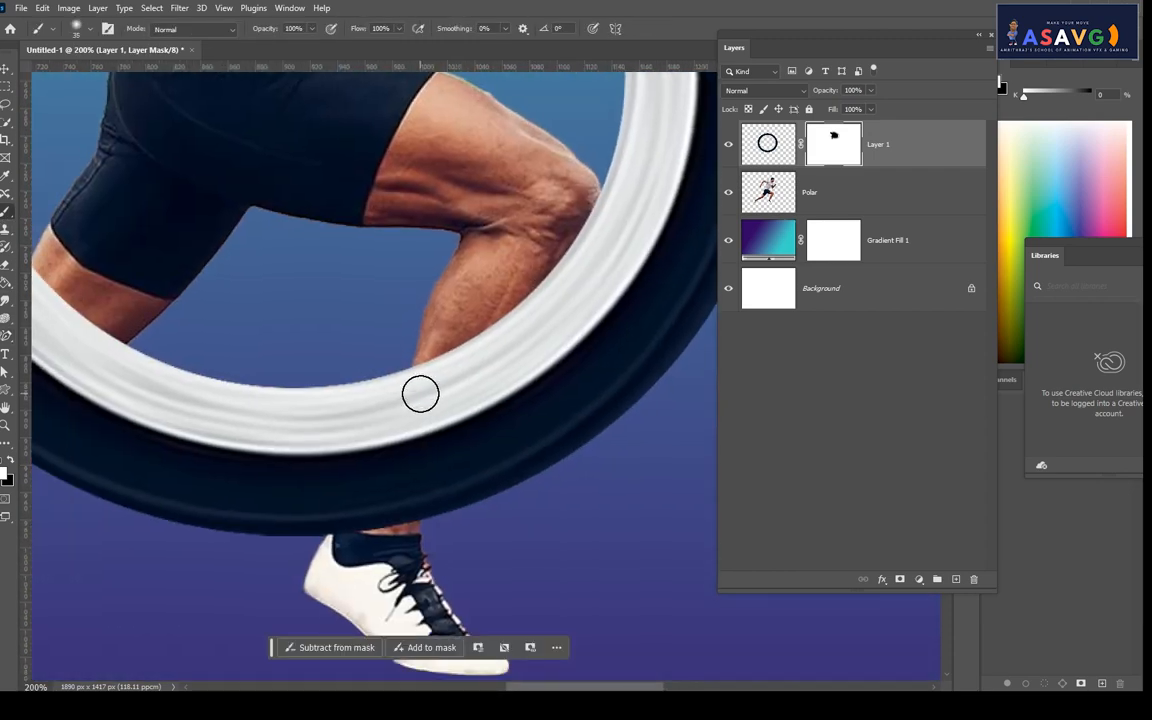
{"action": "key", "text": "bracketright"}
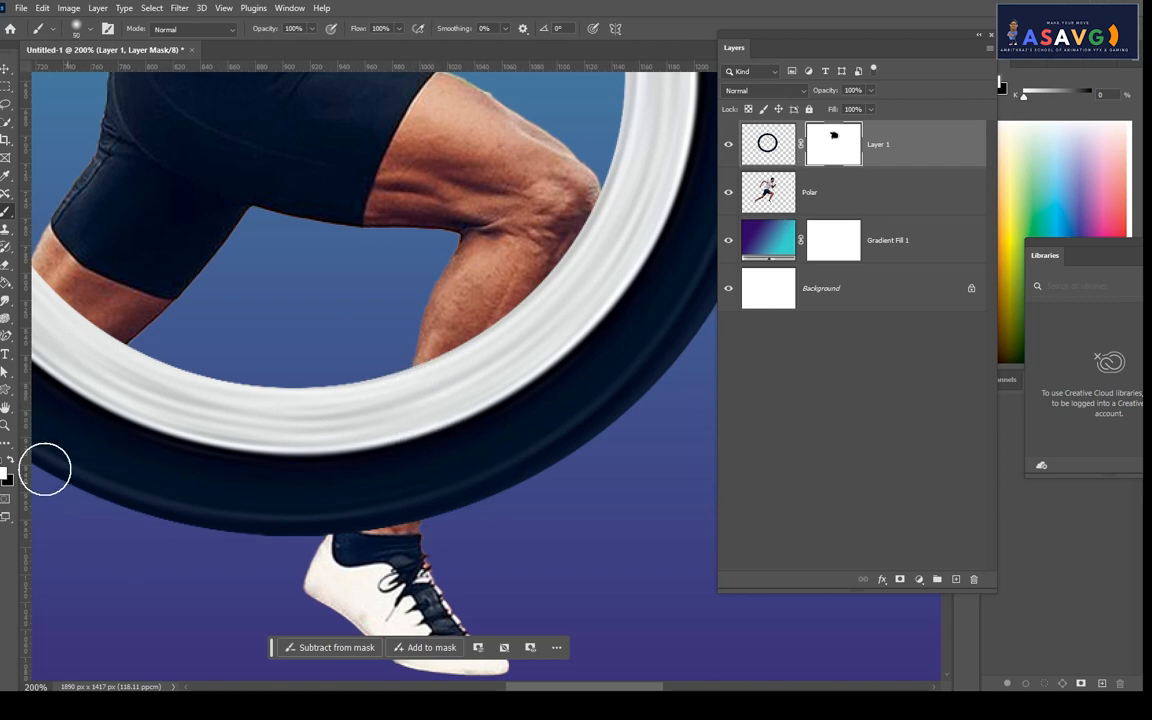
{"action": "left_click", "coordinate": [10, 461]}
{"action": "mouse_move", "coordinate": [452, 364]}
{"action": "left_mouse_down"}
{"action": "mouse_move", "coordinate": [379, 531]}
{"action": "mouse_move", "coordinate": [419, 500]}
{"action": "mouse_move", "coordinate": [416, 511]}
{"action": "mouse_move", "coordinate": [416, 471]}
{"action": "left_mouse_up"}
- Extend the black mask paint along both edges of the front lower leg up to the knee, using 25 px and 20 px brushes
{"action": "key", "text": "bracketleft"}
{"action": "key", "text": "bracketleft"}
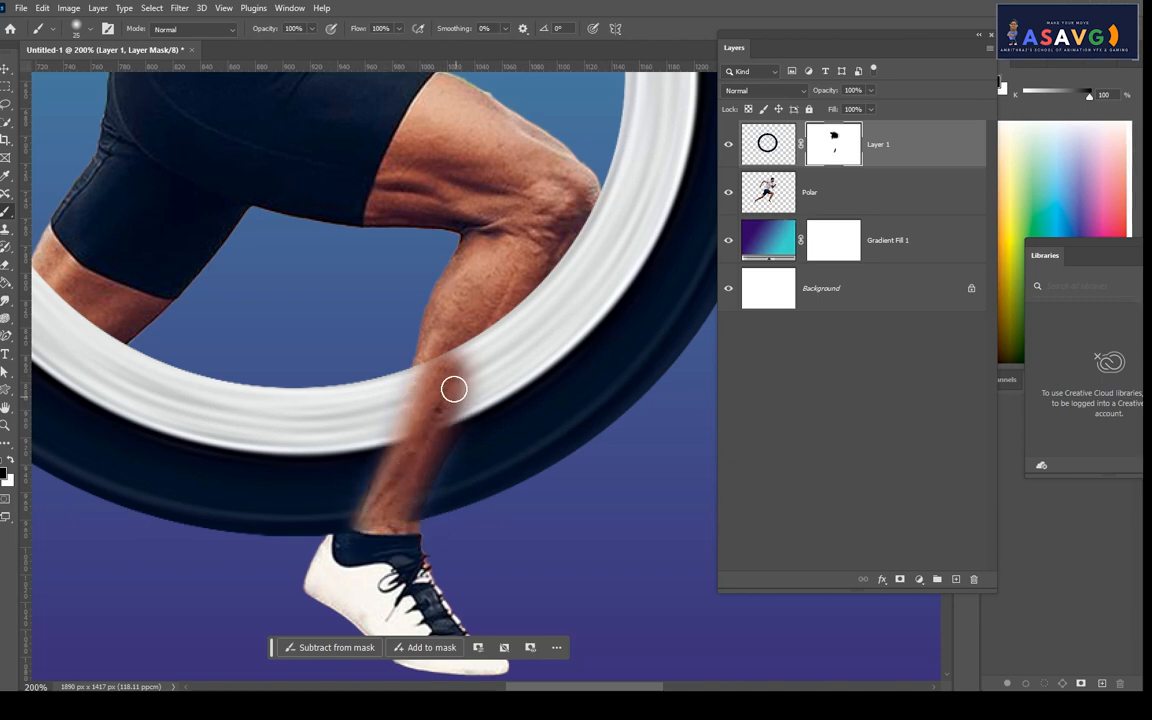
{"action": "mouse_move", "coordinate": [453, 388]}
{"action": "left_mouse_down"}
{"action": "mouse_move", "coordinate": [460, 355]}
{"action": "mouse_move", "coordinate": [441, 450]}
{"action": "mouse_move", "coordinate": [387, 429]}
{"action": "left_mouse_up"}
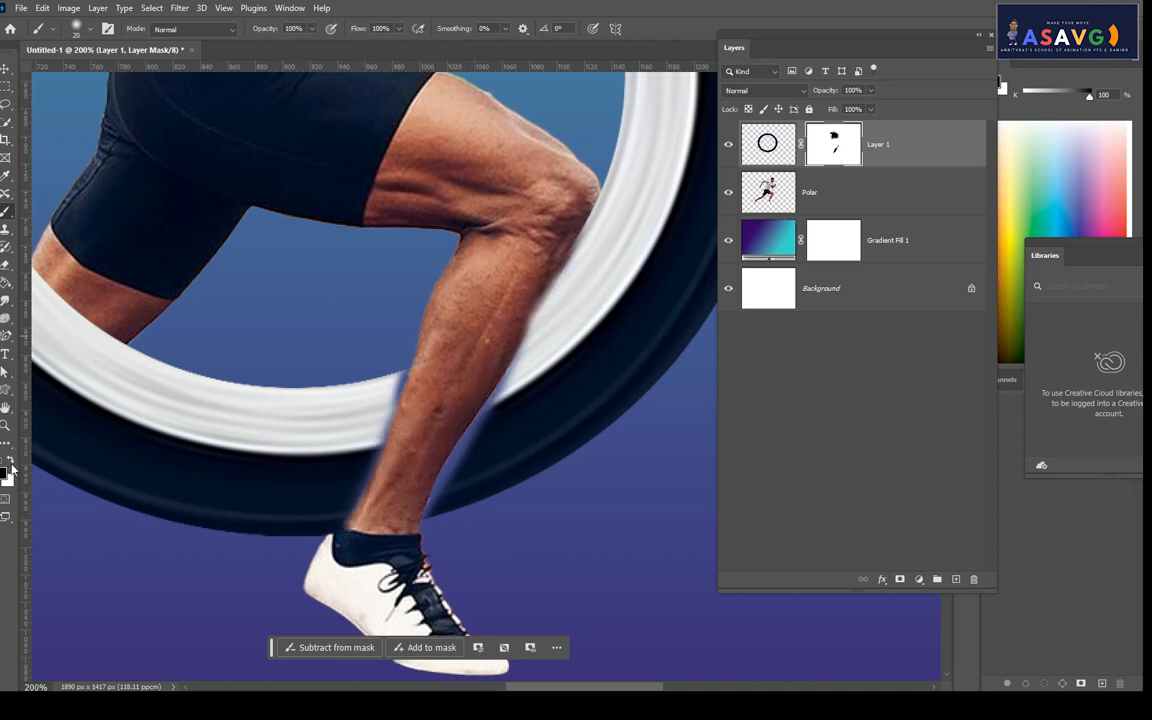
- Restore the ring tightly against both edges of the front shin by painting white on the mask with a 9 px brush
{"action": "key", "text": "x"}
{"action": "mouse_move", "coordinate": [455, 466]}
{"action": "left_mouse_down"}
{"action": "mouse_move", "coordinate": [494, 396]}
{"action": "mouse_move", "coordinate": [456, 464]}
{"action": "left_mouse_up"}
{"action": "key", "text": "bracketleft"}
{"action": "key", "text": "bracketleft"}
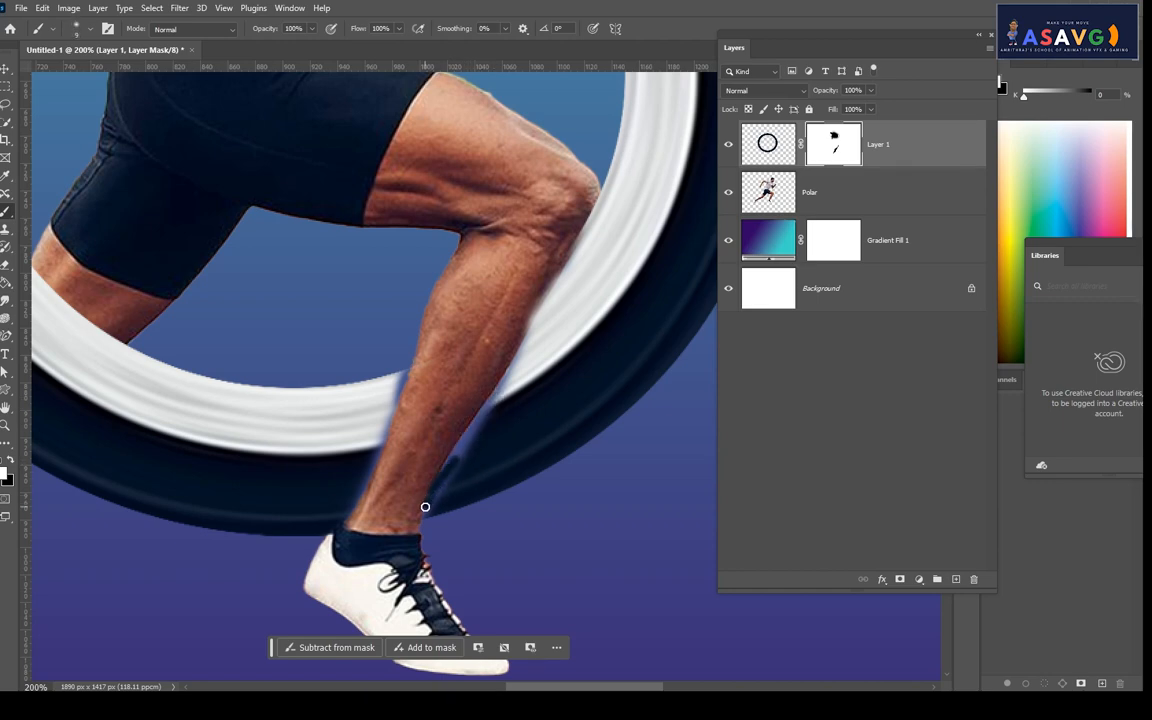
{"action": "mouse_move", "coordinate": [465, 437]}
{"action": "left_mouse_down"}
{"action": "mouse_move", "coordinate": [517, 342]}
{"action": "mouse_move", "coordinate": [476, 455]}
{"action": "left_mouse_up"}
{"action": "mouse_move", "coordinate": [448, 476]}
{"action": "left_mouse_down"}
{"action": "mouse_move", "coordinate": [491, 400]}
{"action": "mouse_move", "coordinate": [492, 410]}
{"action": "mouse_move", "coordinate": [476, 435]}
{"action": "mouse_move", "coordinate": [494, 372]}
{"action": "mouse_move", "coordinate": [461, 420]}
{"action": "mouse_move", "coordinate": [386, 450]}
{"action": "mouse_move", "coordinate": [388, 381]}
{"action": "mouse_move", "coordinate": [414, 318]}
{"action": "mouse_move", "coordinate": [504, 185]}
{"action": "mouse_move", "coordinate": [373, 406]}
{"action": "left_mouse_up"}
{"action": "key", "text": "ctrl+plus"}
{"action": "key", "text": "ctrl+plus"}
{"action": "scroll", "coordinate": [511, 471], "scroll_direction": "up", "scroll_amount": 3}
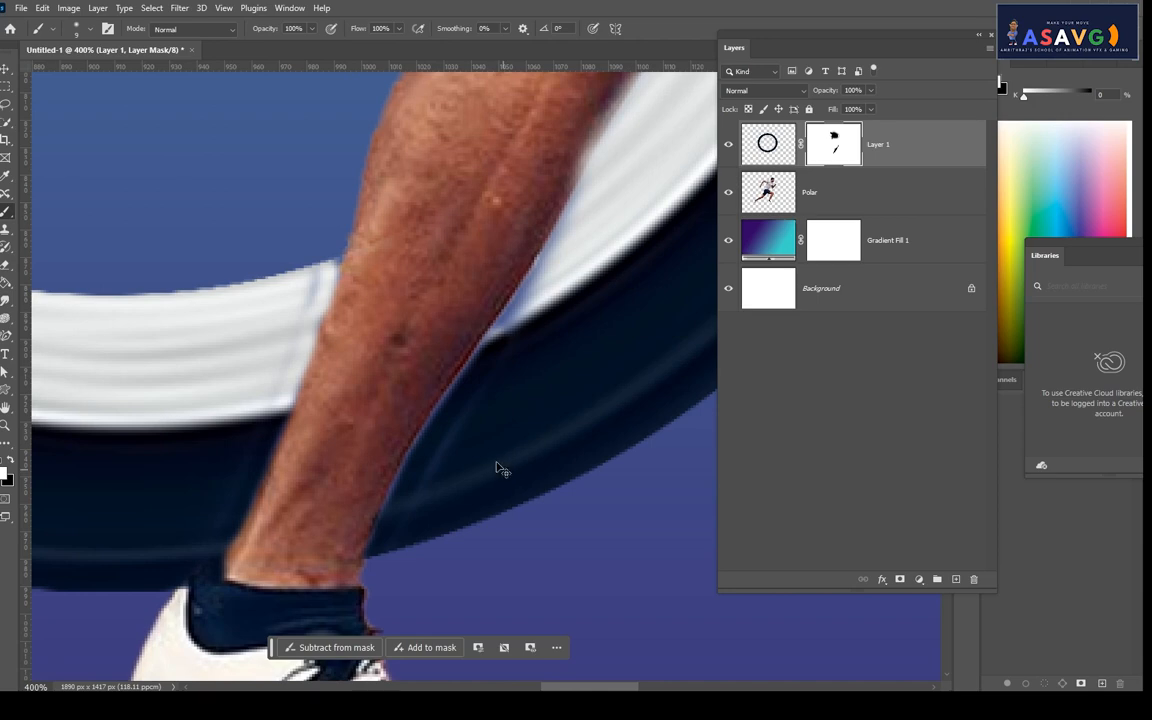
- Fill the gap between the ring's dark band and the front shoulder by painting white on the mask with the 9 px brush
{"action": "key", "text": "ctrl+minus"}
{"action": "key", "text": "ctrl+minus"}
{"action": "key", "text": "ctrl+minus"}
{"action": "key", "text": "ctrl+minus"}
{"action": "key", "text": "ctrl+minus"}
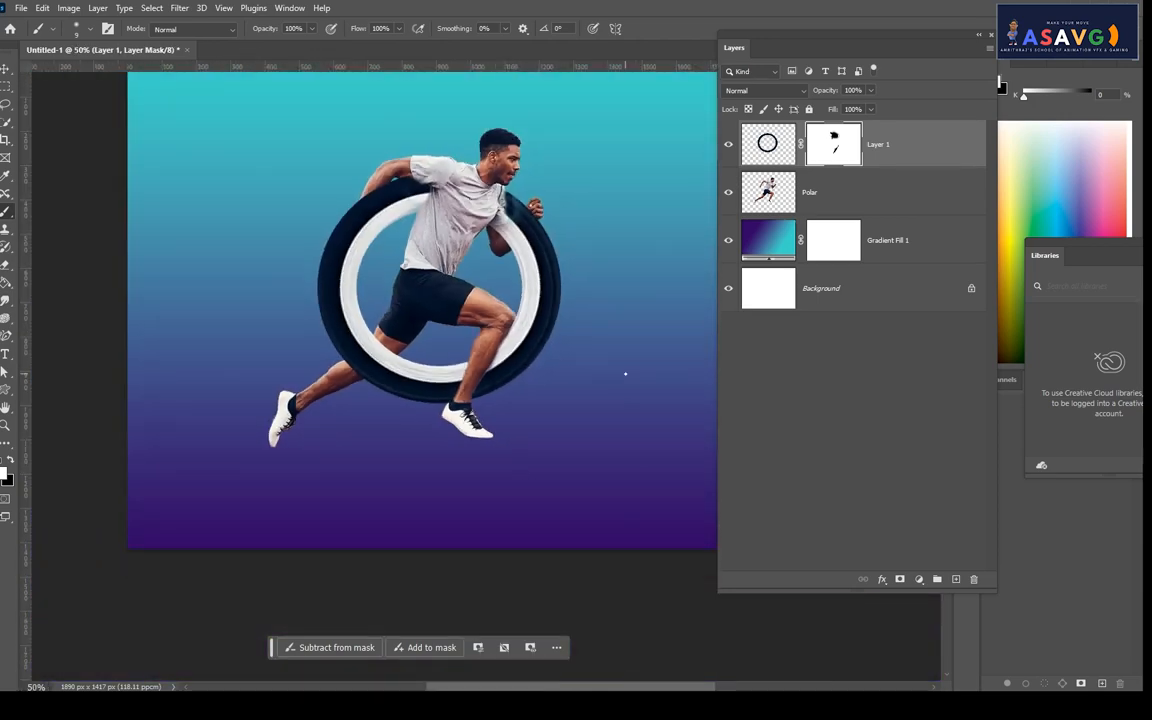
{"action": "left_click_drag", "start_coordinate": [535, 297], "coordinate": [495, 326]}
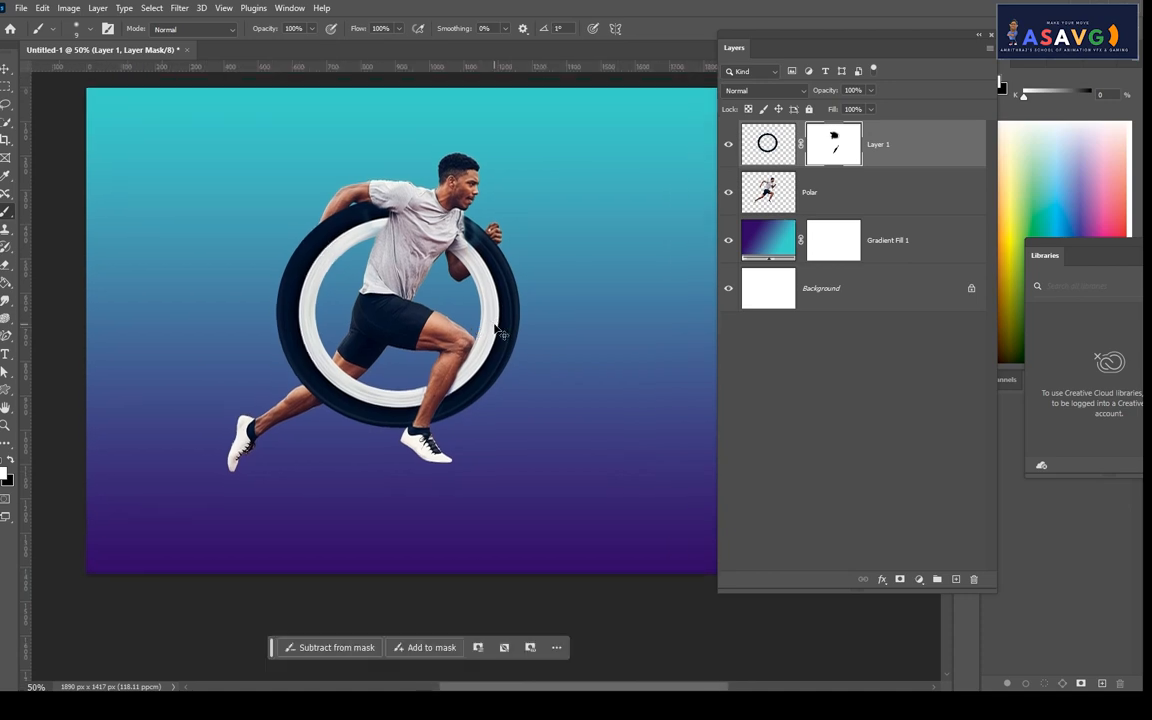
{"action": "key", "text": "ctrl+plus"}
{"action": "key", "text": "ctrl+plus"}
{"action": "left_click_drag", "start_coordinate": [459, 200], "coordinate": [489, 373]}
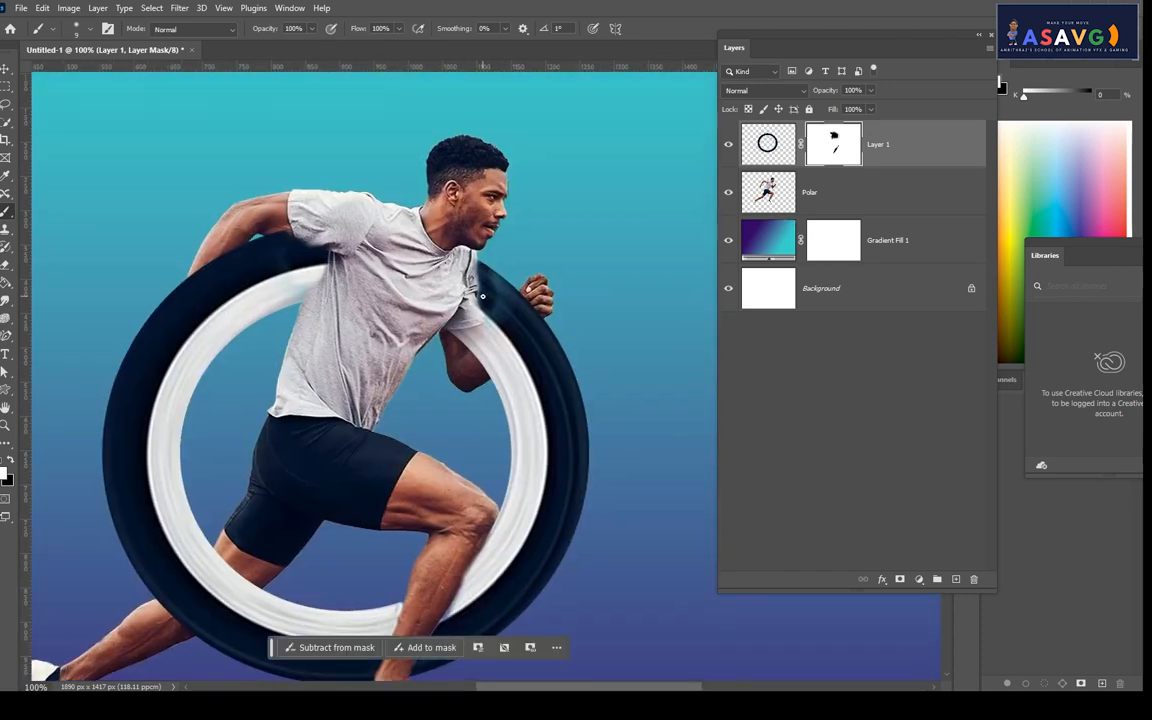
{"action": "key", "text": "ctrl+plus"}
{"action": "key", "text": "ctrl+plus"}
{"action": "scroll", "coordinate": [522, 290], "scroll_direction": "up", "scroll_amount": 3}
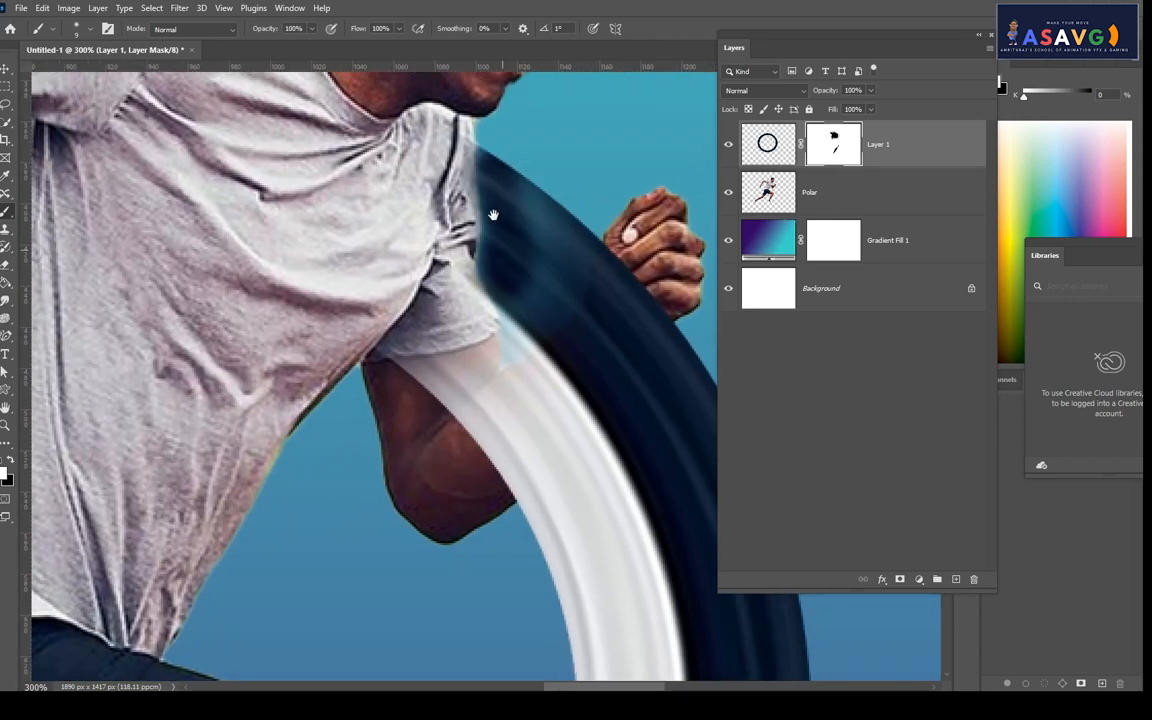
{"action": "left_click_drag", "start_coordinate": [472, 160], "coordinate": [489, 300]}
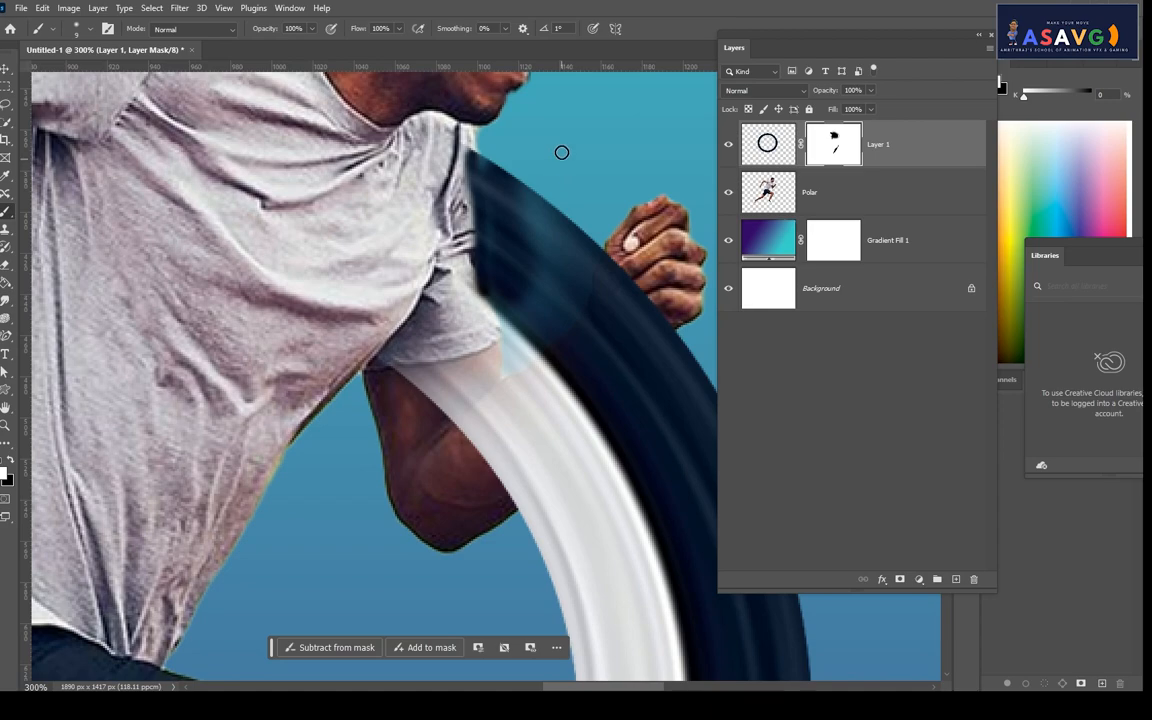
- Touch up the ring where it meets the front sleeve's edge by painting white on the Layer 1 mask
{"action": "key", "text": "ctrl+minus"}
{"action": "key", "text": "ctrl+minus"}
{"action": "key", "text": "ctrl+minus"}
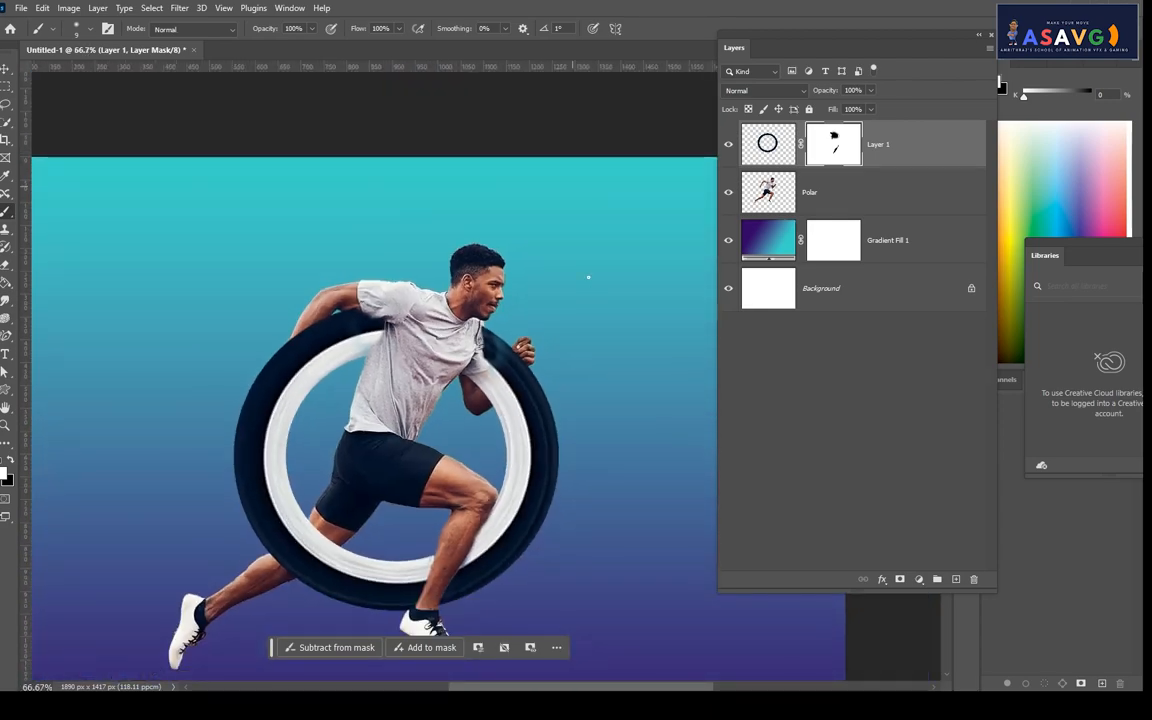
{"action": "left_click_drag", "start_coordinate": [627, 403], "coordinate": [609, 347]}
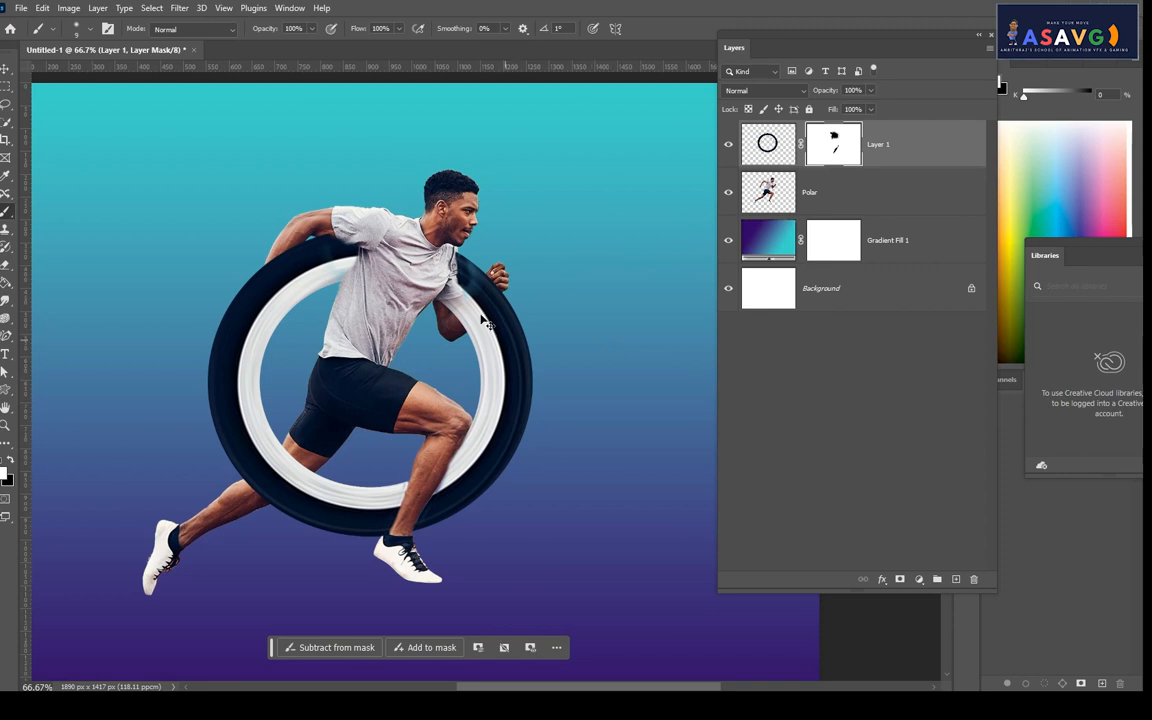
{"action": "scroll", "coordinate": [488, 360], "scroll_direction": "up", "scroll_amount": 3}
{"action": "left_click_drag", "start_coordinate": [476, 283], "coordinate": [490, 303]}
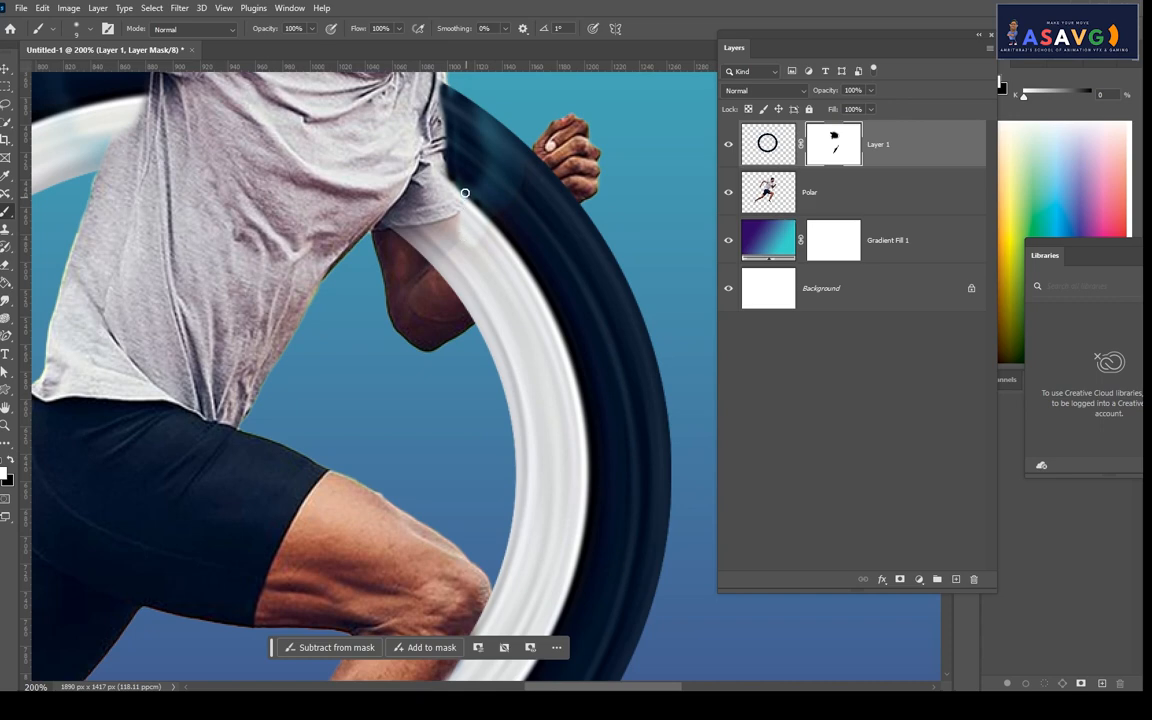
{"action": "left_click_drag", "start_coordinate": [490, 249], "coordinate": [446, 178]}
{"action": "key", "text": "ctrl+minus"}
{"action": "key", "text": "ctrl+minus"}
{"action": "scroll", "coordinate": [645, 342], "scroll_direction": "down", "scroll_amount": 2}
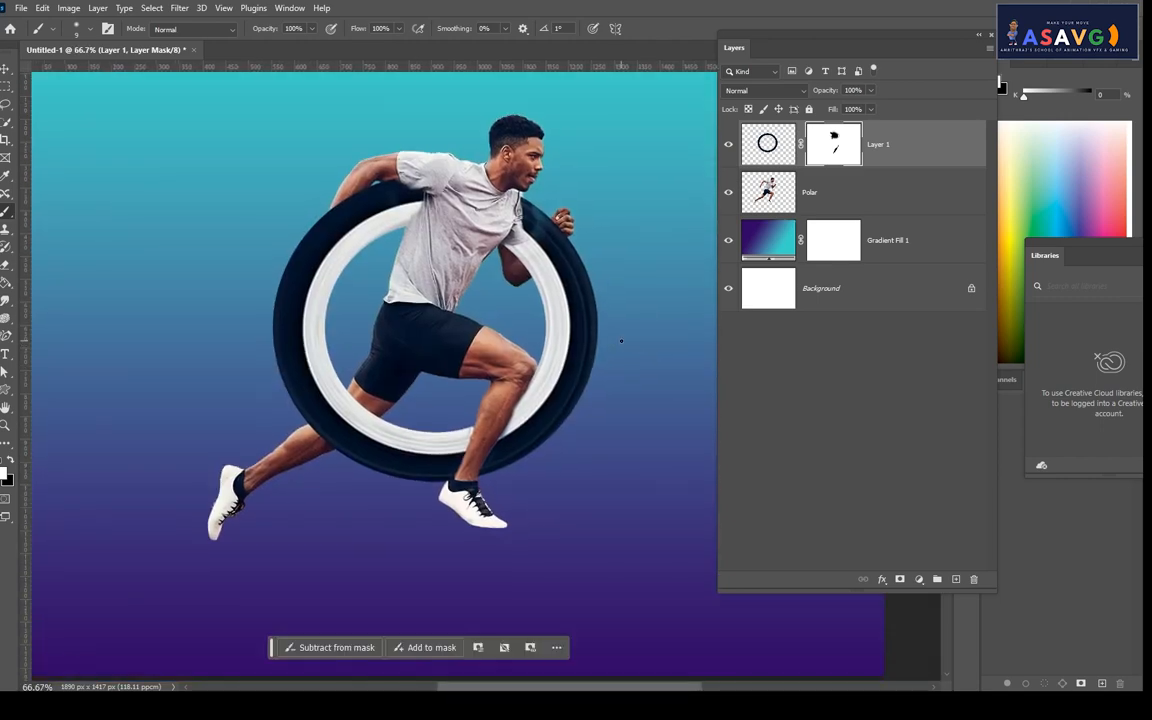
{"action": "left_click_drag", "start_coordinate": [664, 279], "coordinate": [635, 278]}
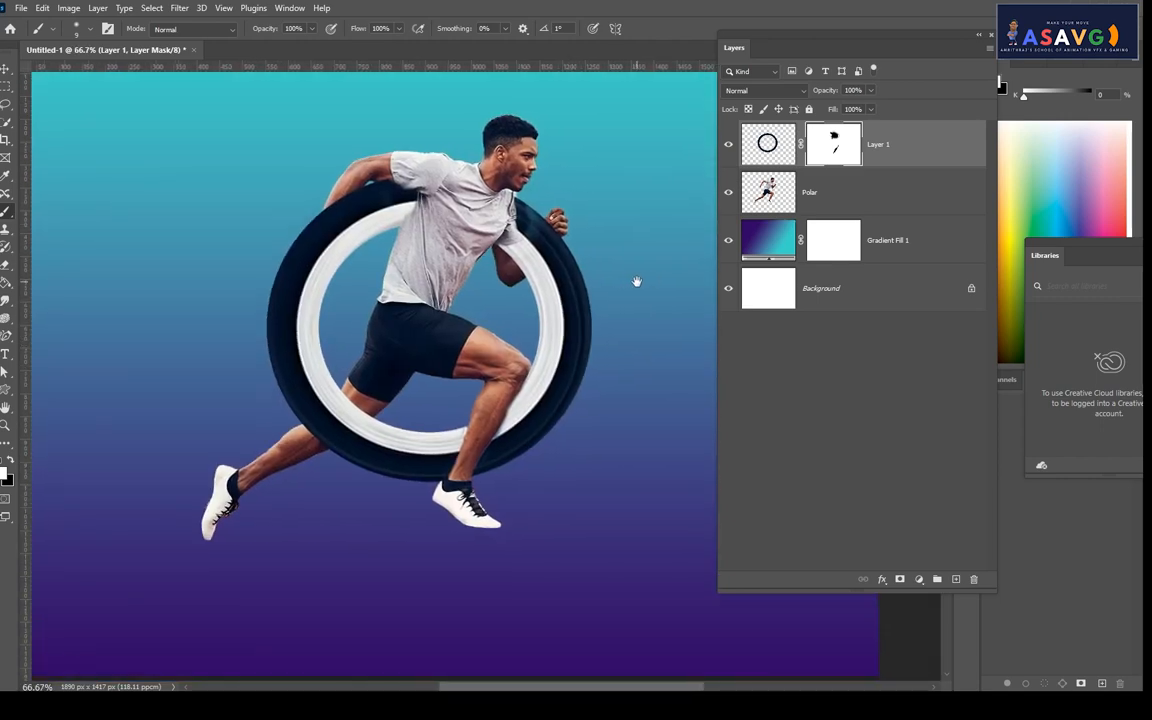
- Merge the masked ring on Layer 1 with the Polar runner layer into a single layer
{"action": "left_click", "coordinate": [6, 70]}
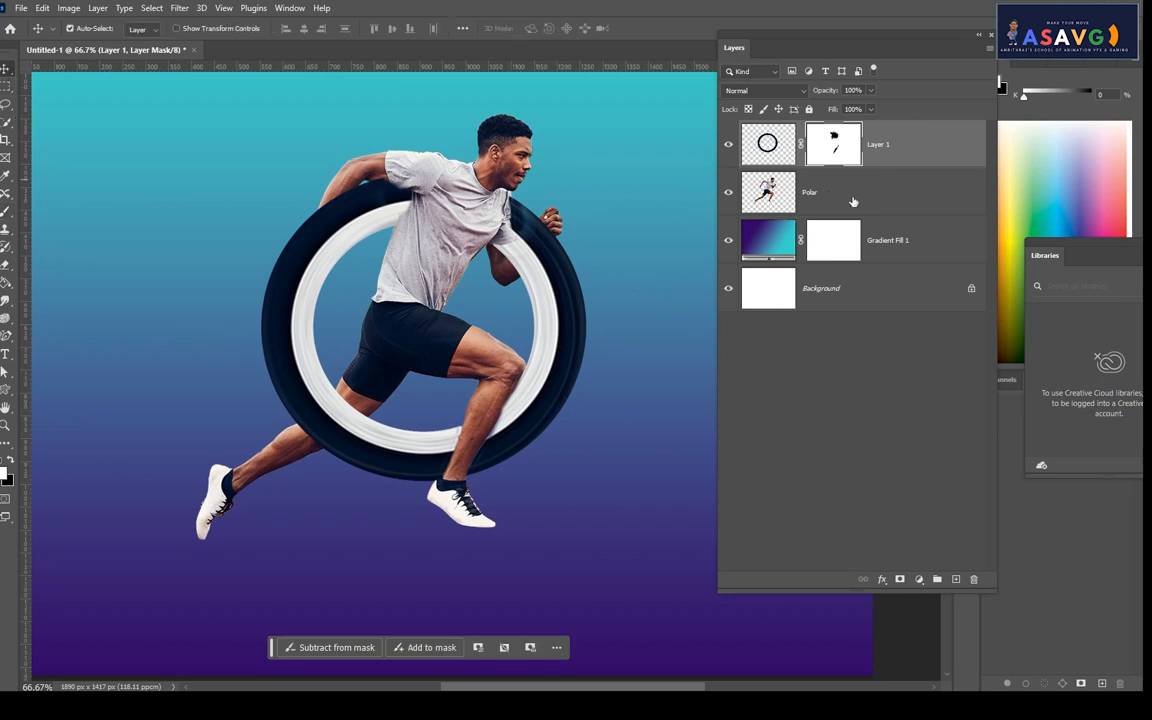
{"action": "left_click", "coordinate": [895, 154]}
{"action": "left_click", "coordinate": [910, 199], "text": "shift"}
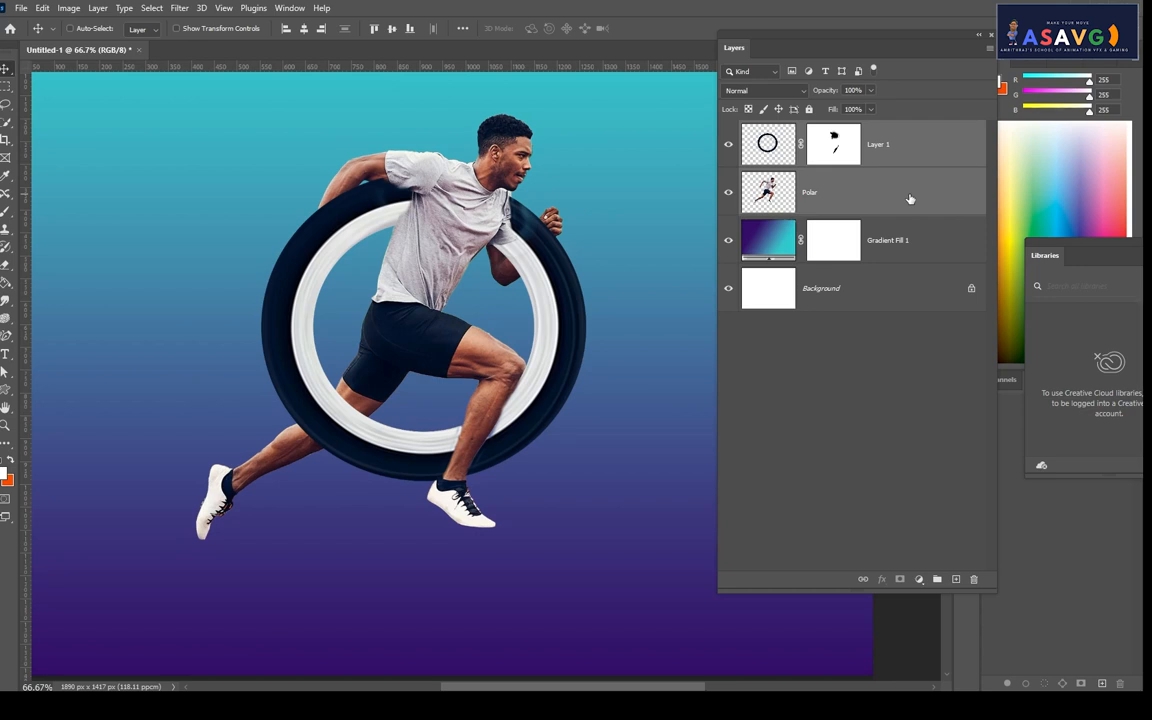
{"action": "key", "text": "ctrl+e"}
- Scale the merged runner to about 75% and place it in the upper middle of the gradient canvas
{"action": "scroll", "coordinate": [565, 262], "scroll_direction": "down", "scroll_amount": 1}
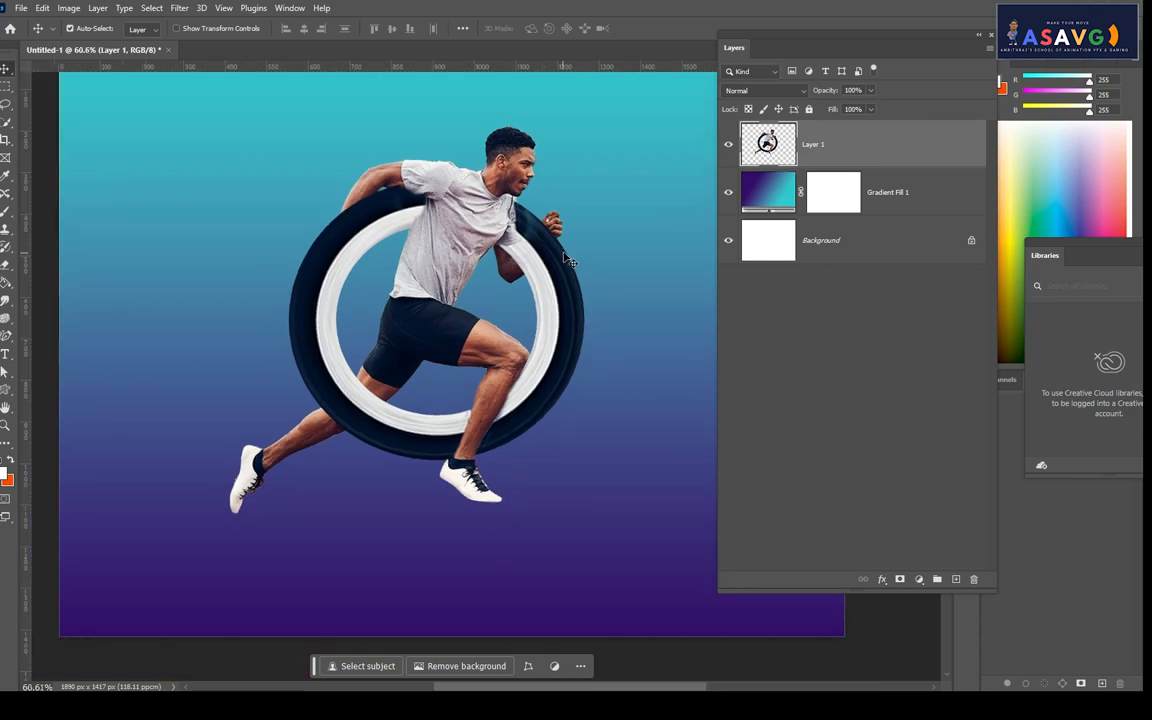
{"action": "scroll", "coordinate": [573, 262], "scroll_direction": "down", "scroll_amount": 1}
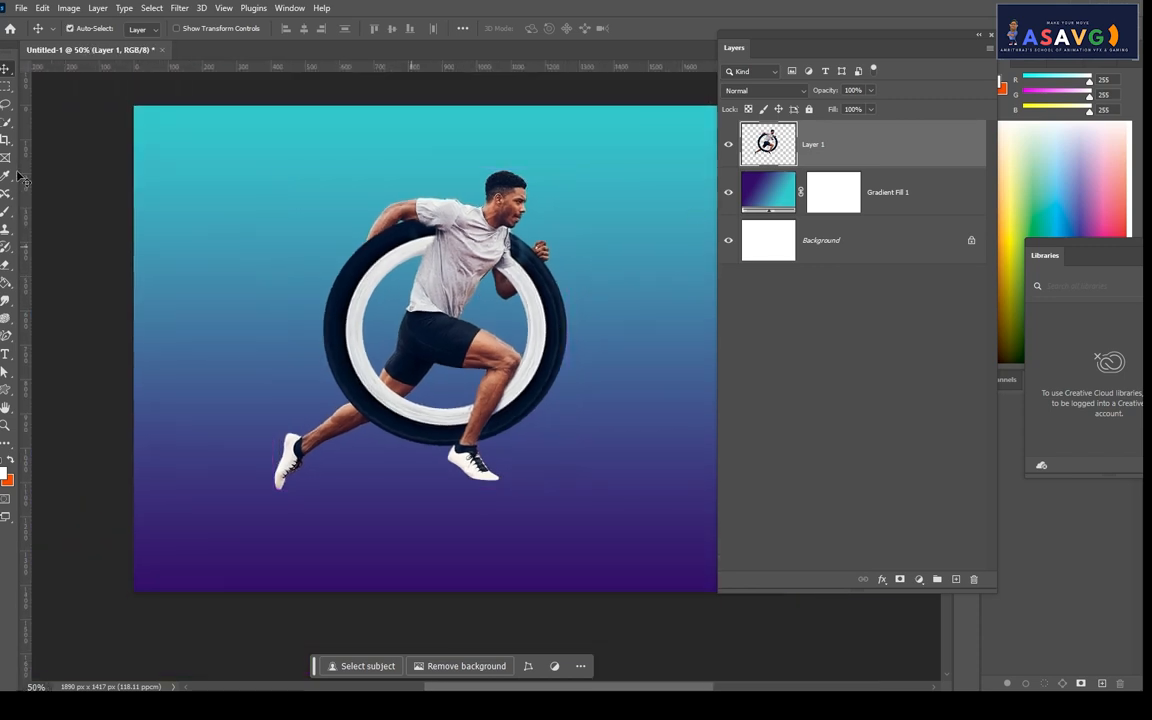
{"action": "left_click_drag", "start_coordinate": [399, 293], "coordinate": [406, 256]}
{"action": "key", "text": "ctrl+t"}
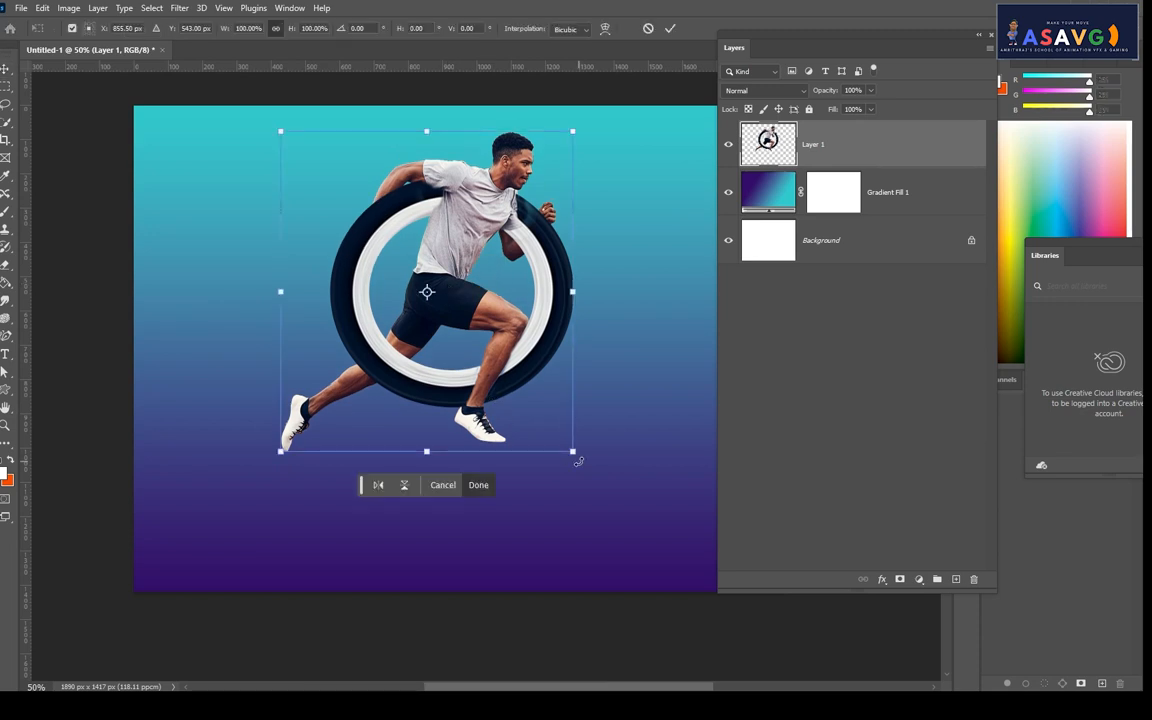
{"action": "left_click_drag", "start_coordinate": [572, 450], "coordinate": [539, 412]}
{"action": "left_click_drag", "start_coordinate": [538, 411], "coordinate": [538, 411]}
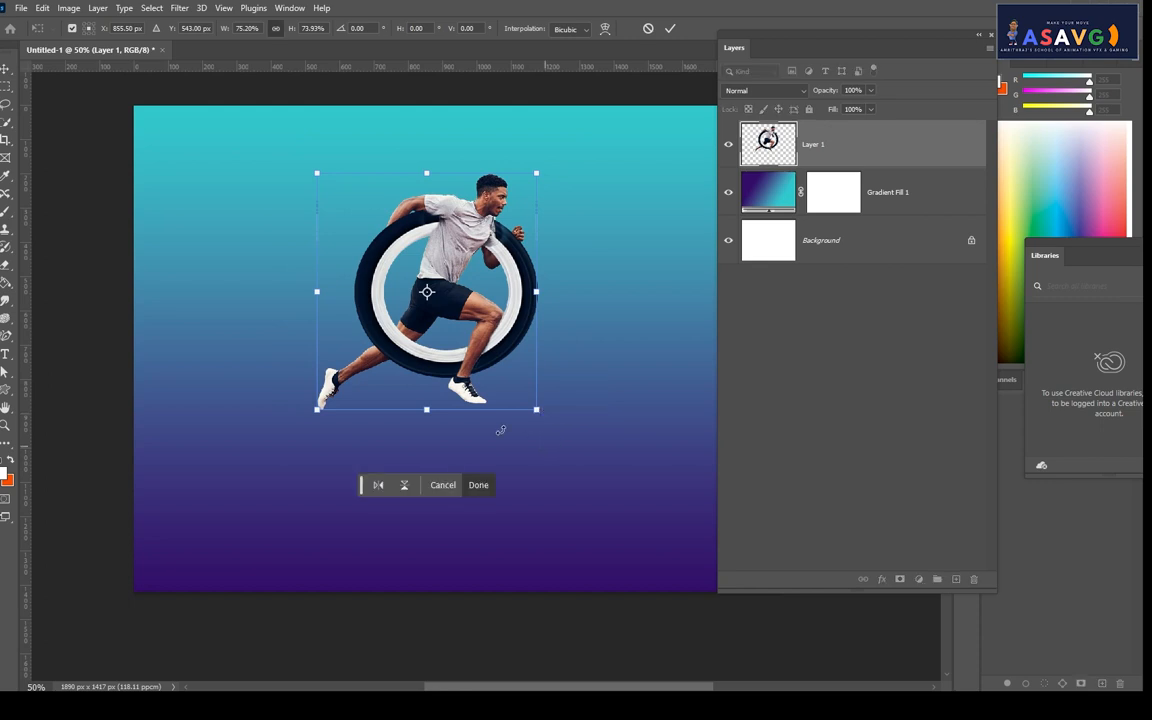
{"action": "scroll", "coordinate": [491, 417], "scroll_direction": "up", "scroll_amount": 1}
{"action": "left_click_drag", "start_coordinate": [464, 337], "coordinate": [436, 291]}
{"action": "key", "text": "Return"}
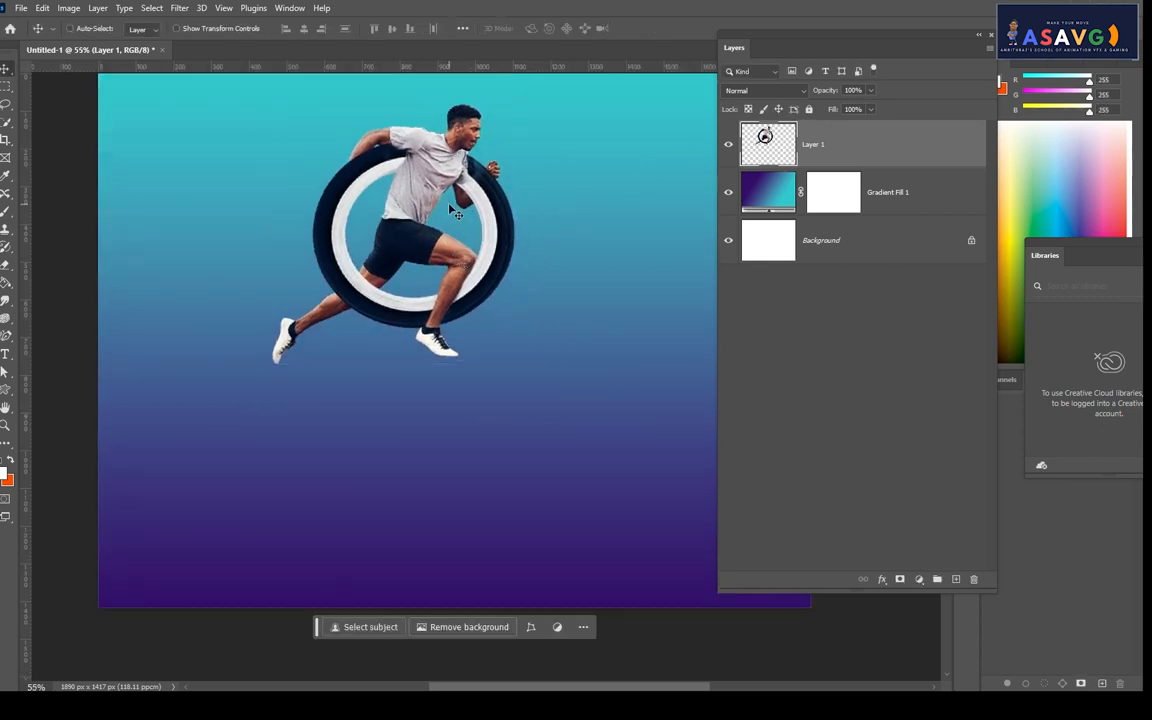
- Duplicate the merged runner, flip the copy vertically and place it directly below the original as a reflection
{"action": "key", "text": "ctrl+j"}
{"action": "left_click_drag", "start_coordinate": [421, 240], "coordinate": [432, 412]}
{"action": "key", "text": "ctrl+t"}
{"action": "right_click", "coordinate": [431, 353]}
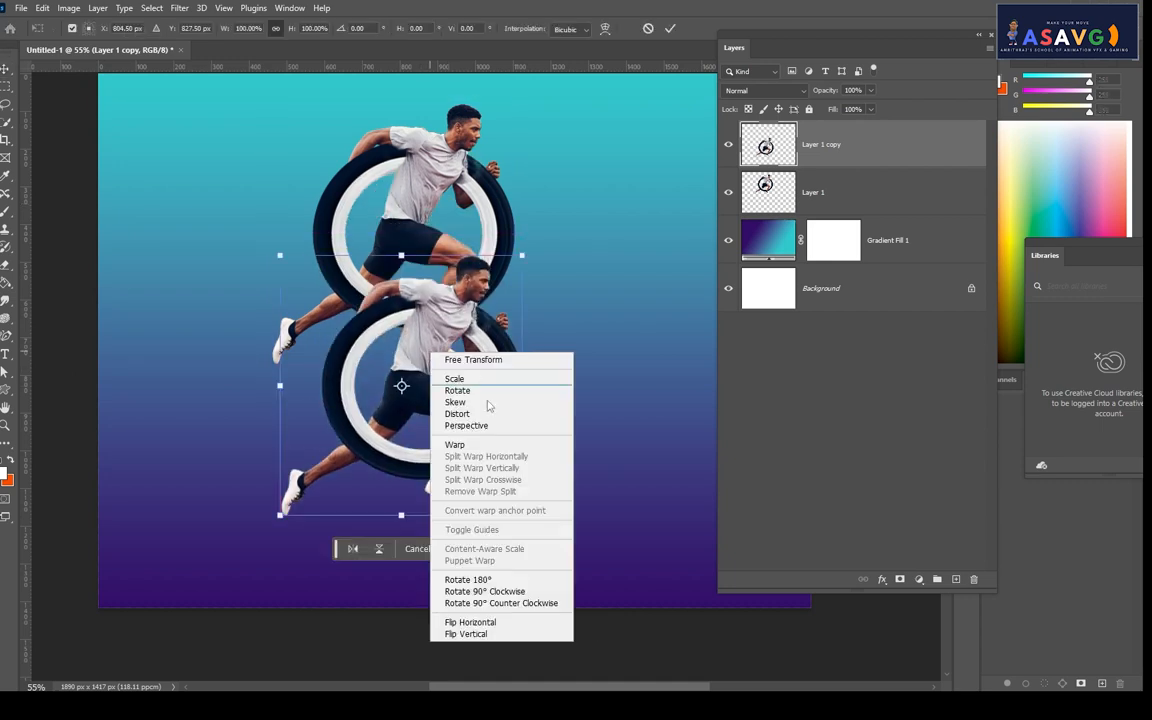
{"action": "left_click", "coordinate": [504, 633]}
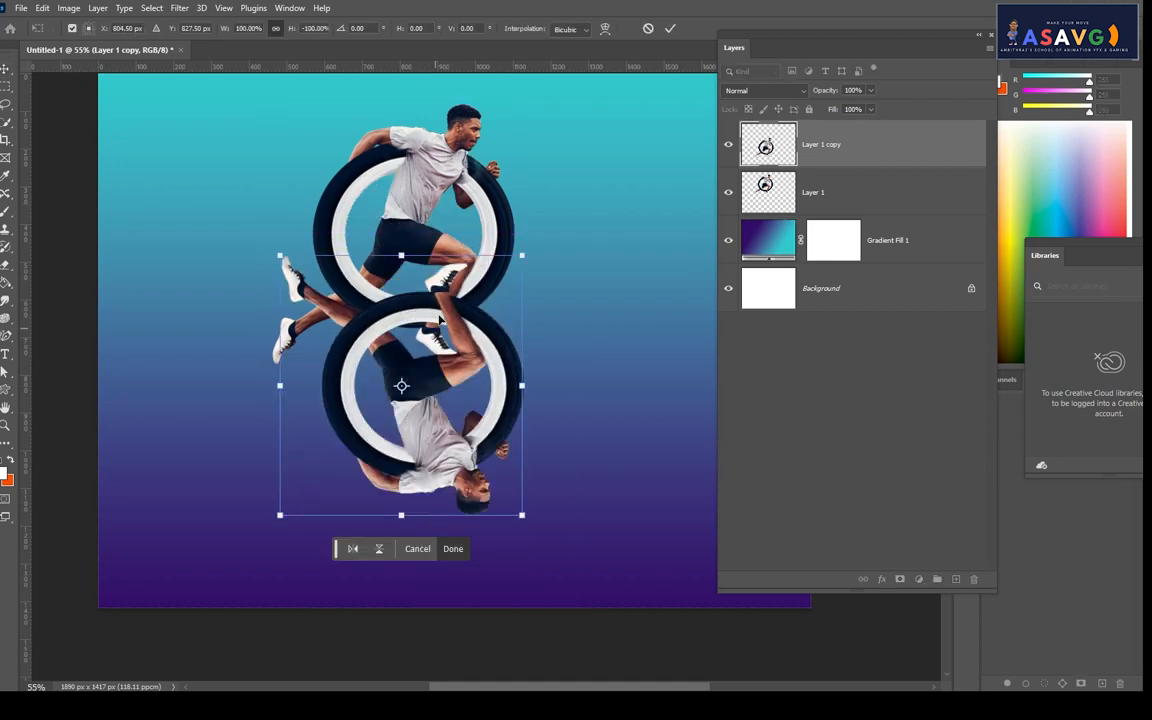
{"action": "left_click_drag", "start_coordinate": [440, 318], "coordinate": [458, 421]}
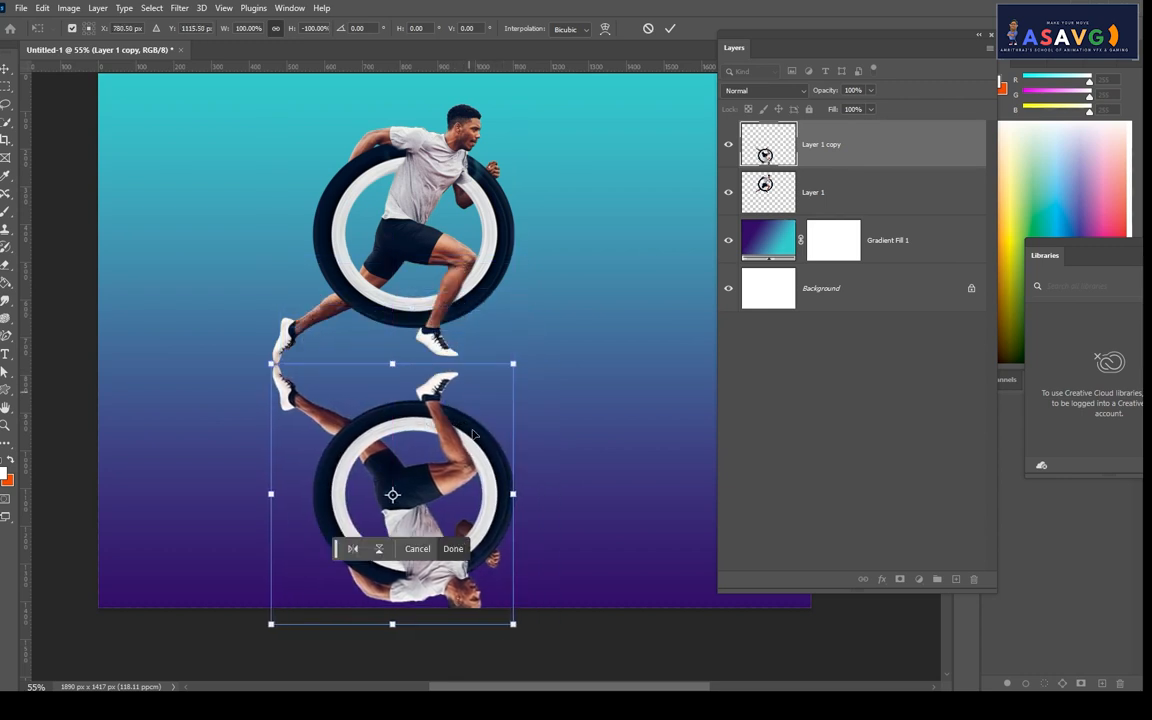
- Try to warp the flipped copy upward so its front shoe meets the runner's front shoe
{"action": "left_click", "coordinate": [513, 369]}
{"action": "right_click", "coordinate": [424, 418]}
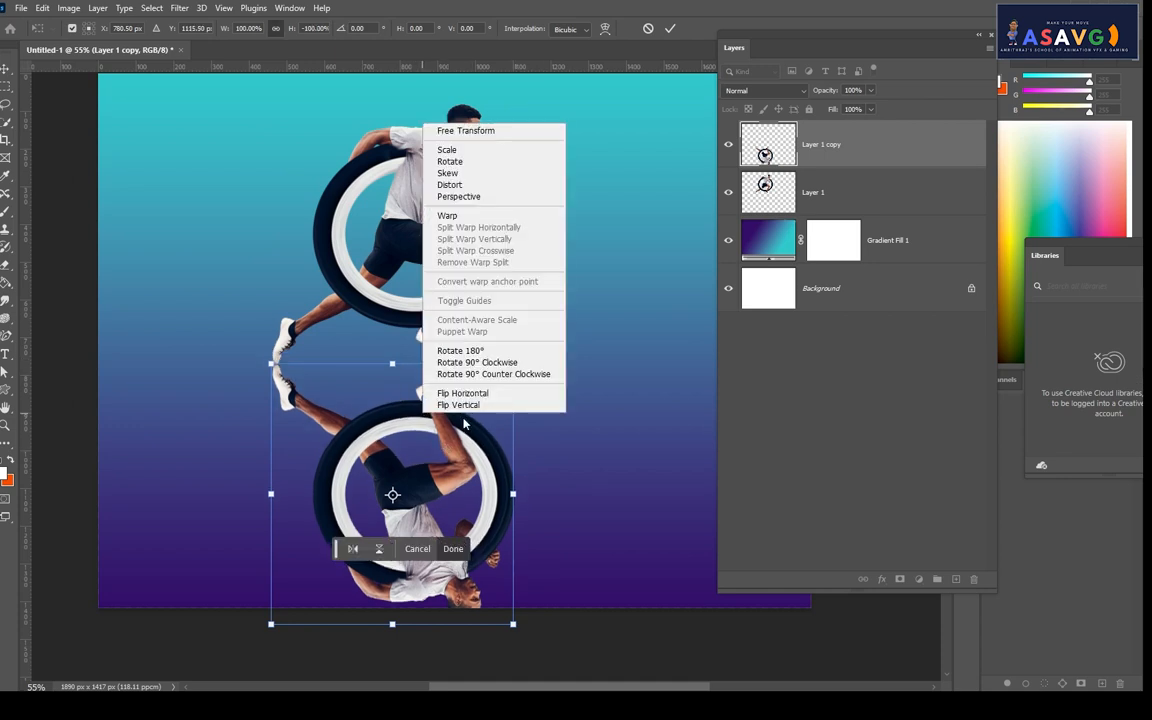
{"action": "left_click", "coordinate": [484, 220]}
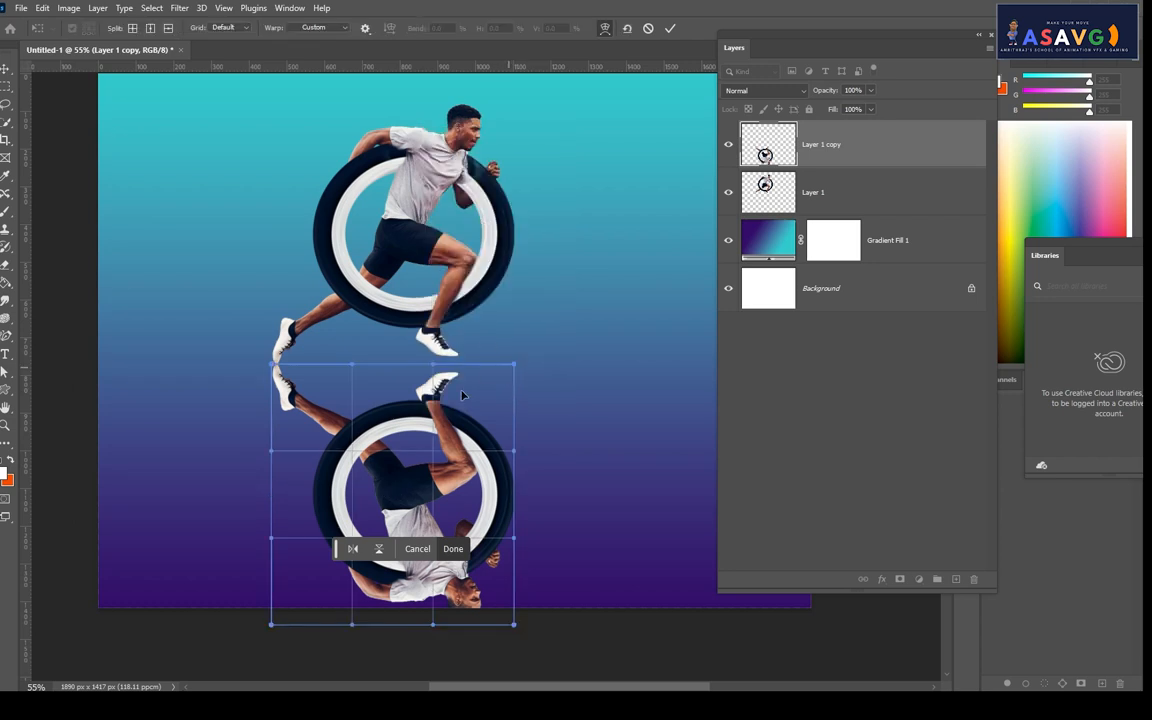
{"action": "left_click_drag", "start_coordinate": [430, 372], "coordinate": [431, 332]}
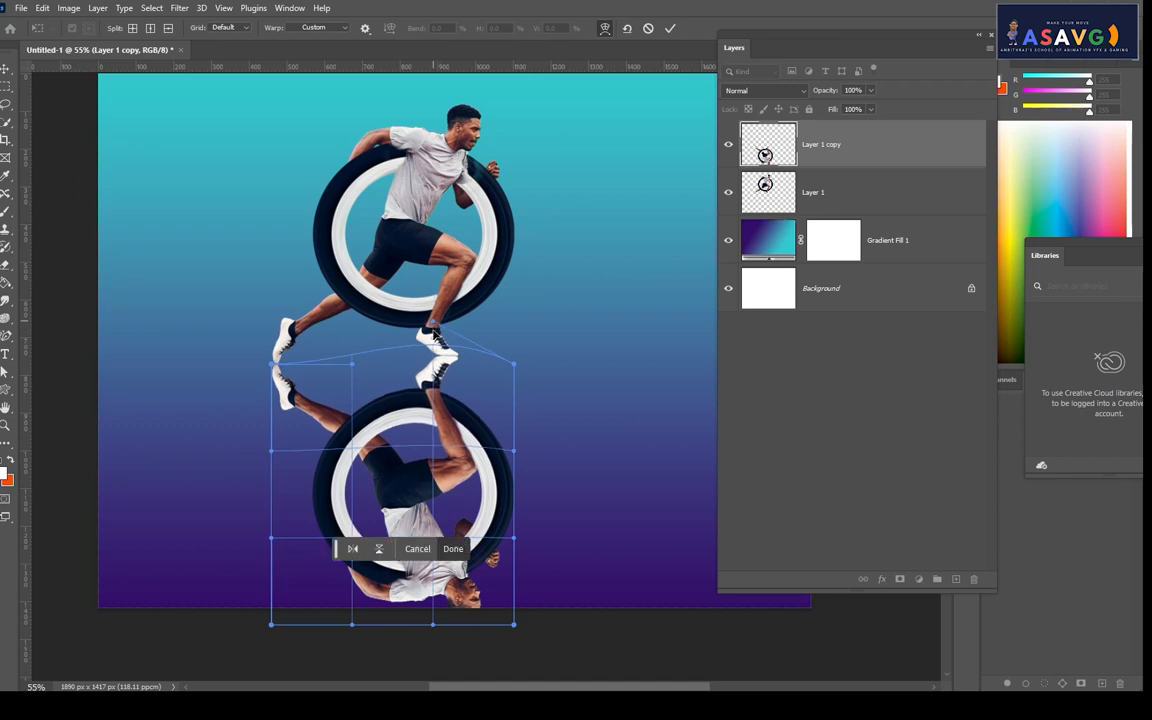
{"action": "key", "text": "Return"}
- Undo the warp, flip and repositioning of the duplicated runner
{"action": "key", "text": "ctrl+z"}
{"action": "key", "text": "ctrl+z"}
{"action": "key", "text": "ctrl+z"}
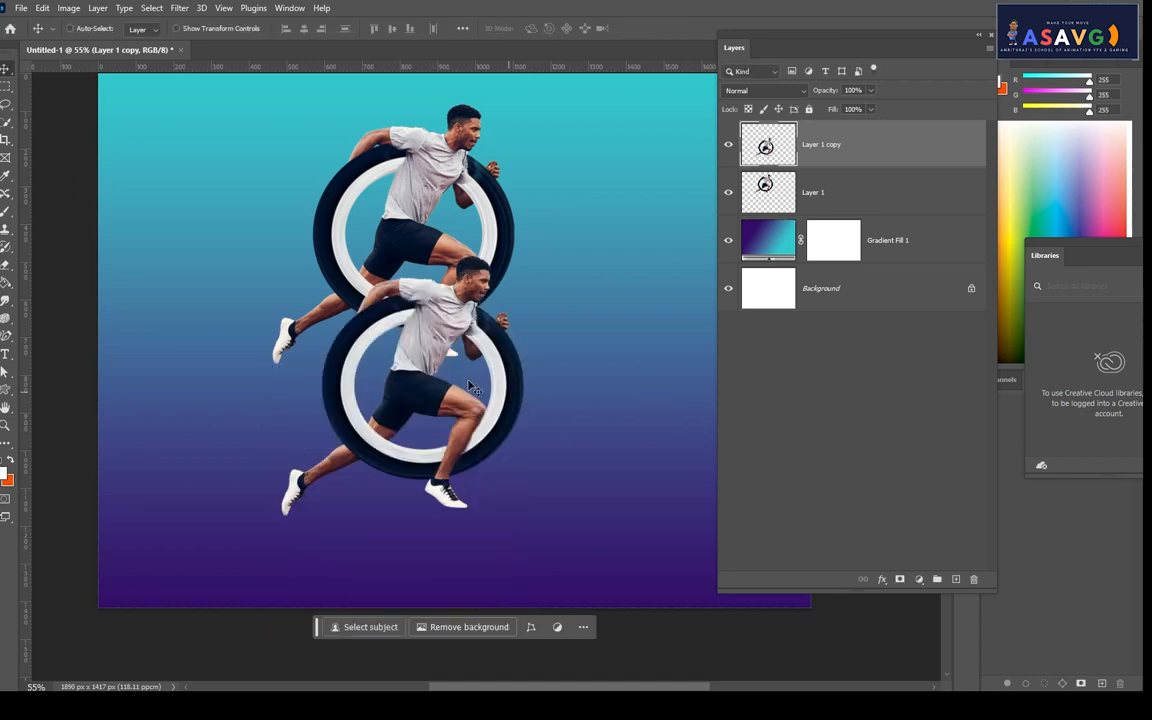
- Flip the duplicated runner vertically again and align it beneath the original so the rear shoes touch
{"action": "key", "text": "ctrl+t"}
{"action": "right_click", "coordinate": [450, 344]}
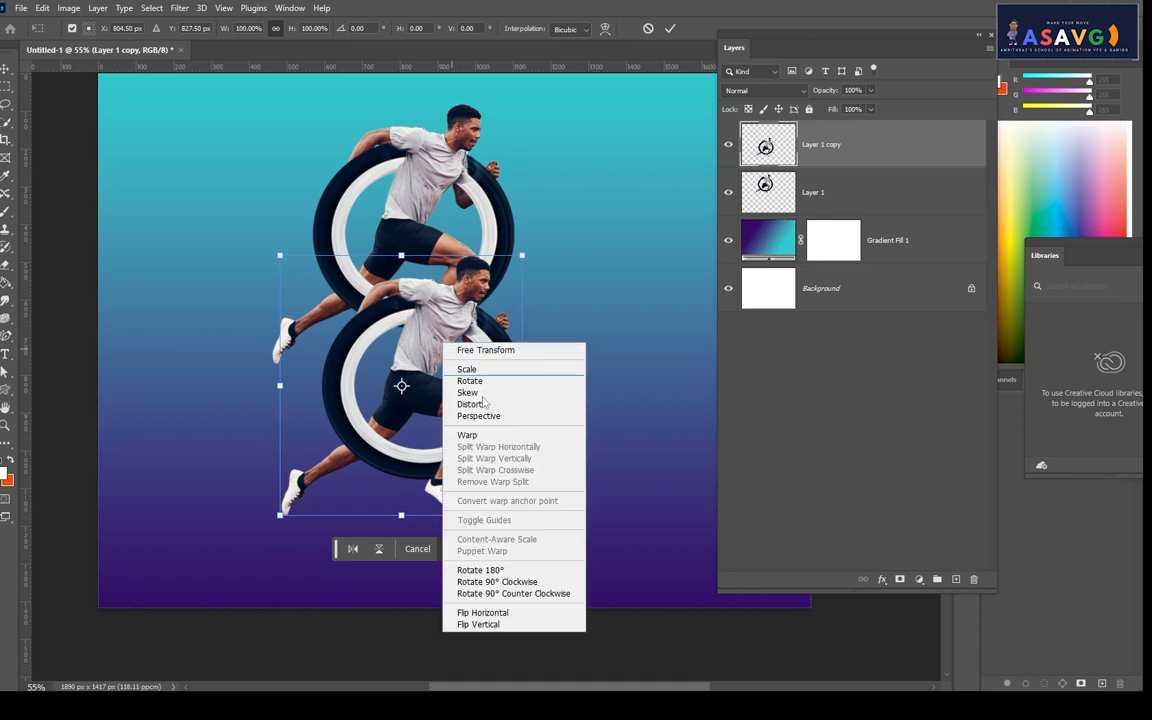
{"action": "left_click", "coordinate": [531, 626]}
{"action": "left_click_drag", "start_coordinate": [428, 378], "coordinate": [425, 484]}
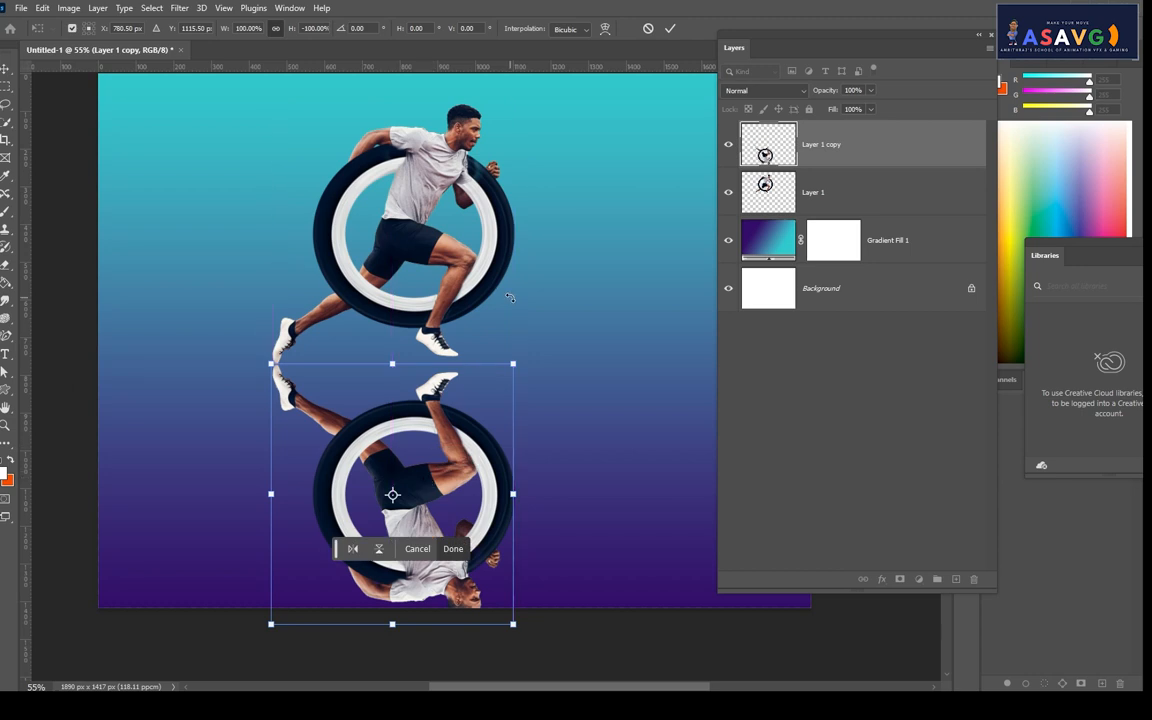
- Warp the upper edge of the flipped copy upward until its front shoe touches the original front shoe
{"action": "right_click", "coordinate": [447, 422]}
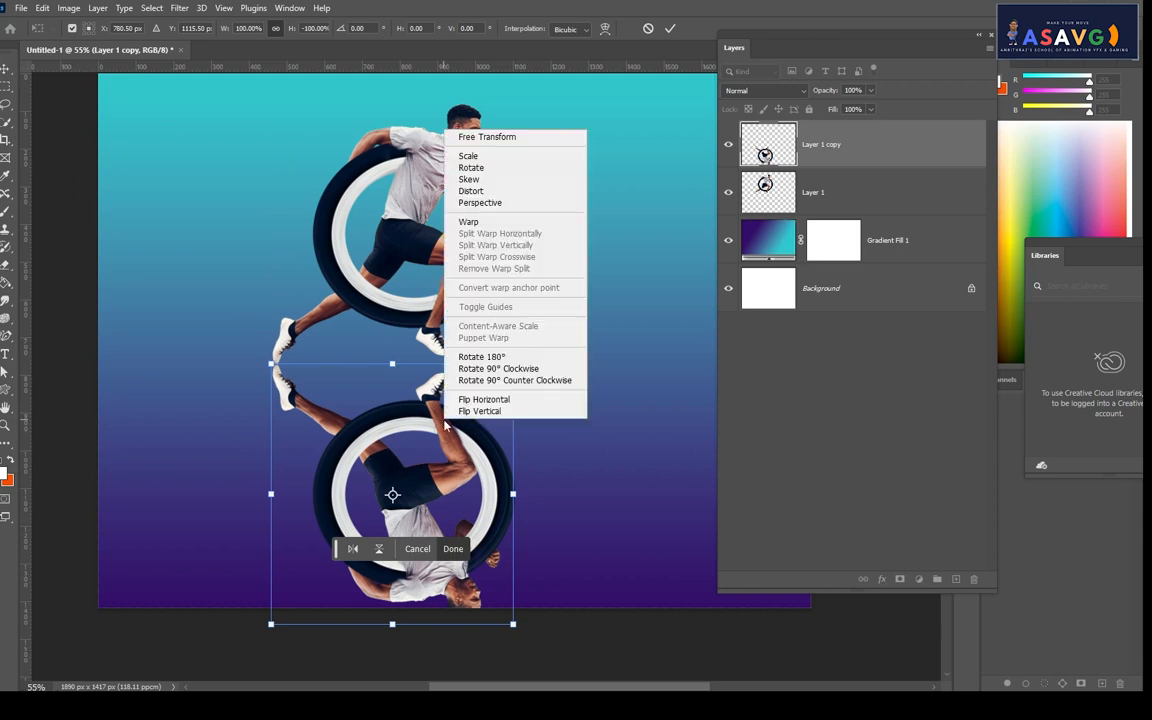
{"action": "left_click", "coordinate": [475, 223]}
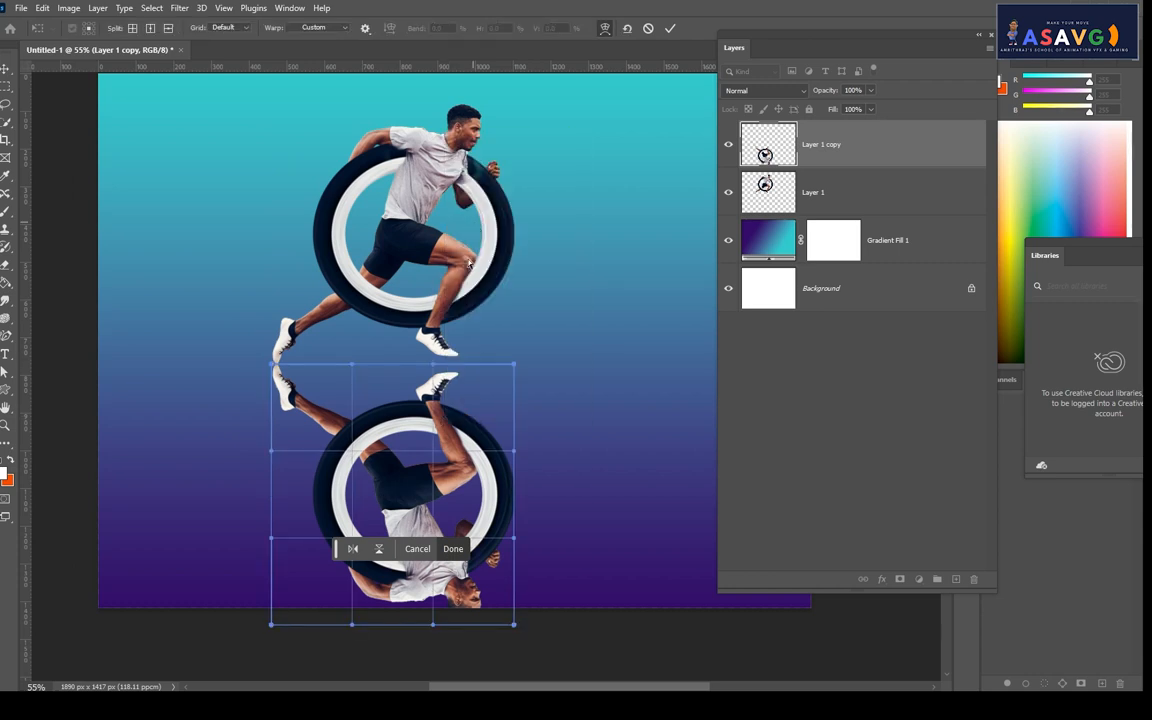
{"action": "left_click_drag", "start_coordinate": [433, 371], "coordinate": [436, 332]}
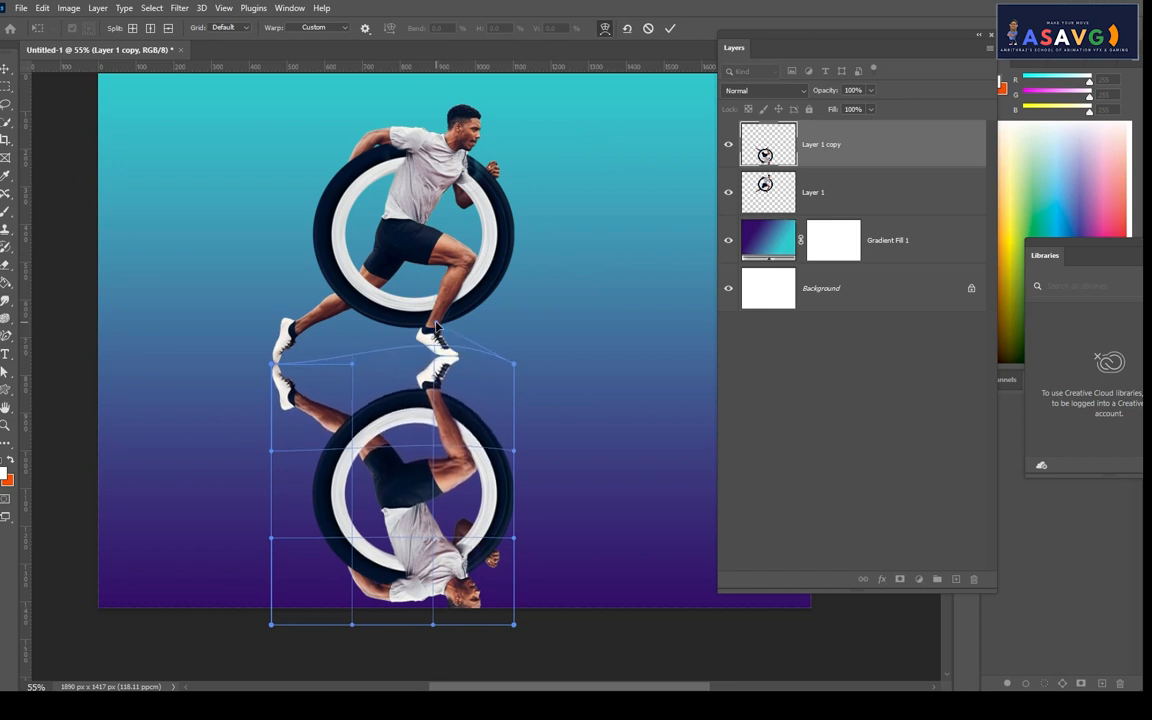
{"action": "key", "text": "Return"}
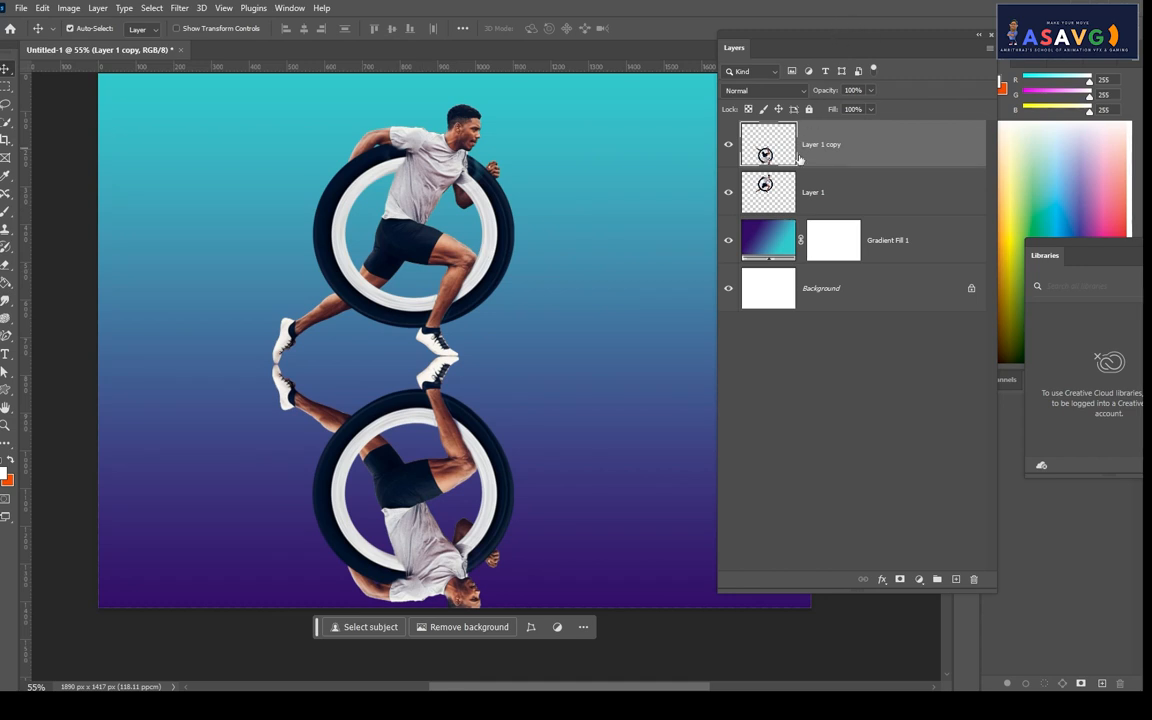
- Add a layer mask to Layer 1 copy and enlarge the Brush tool to 125 px
{"action": "left_click", "coordinate": [900, 580]}
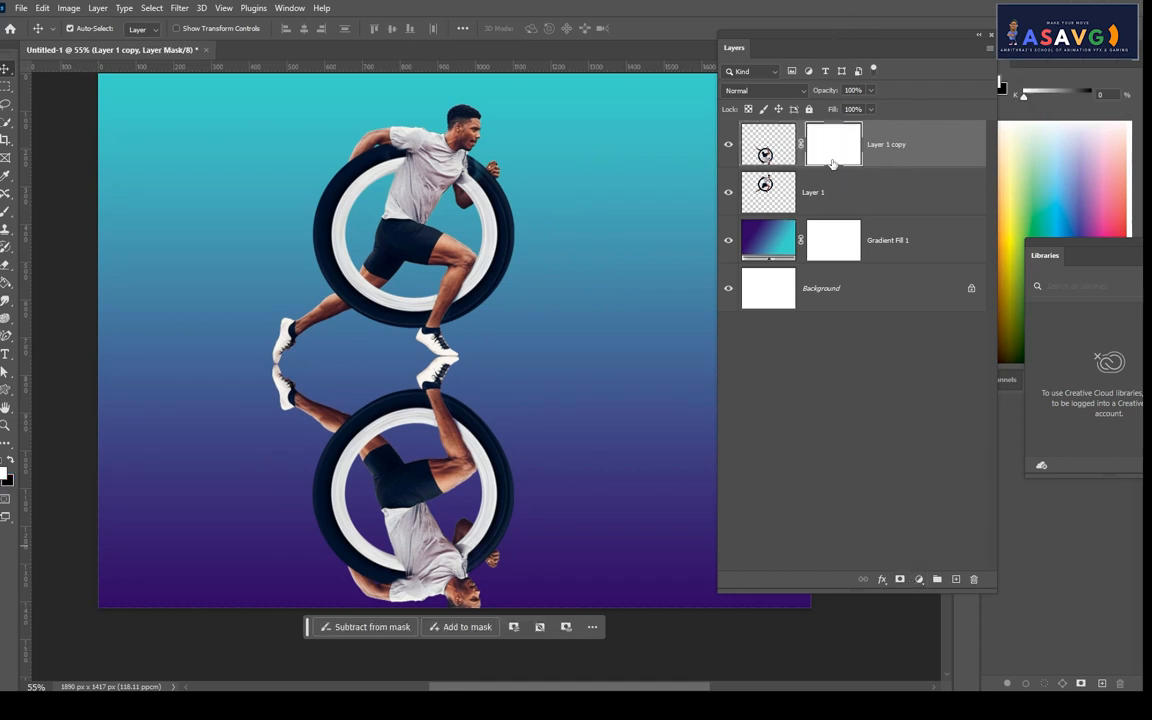
{"action": "left_click", "coordinate": [5, 210]}
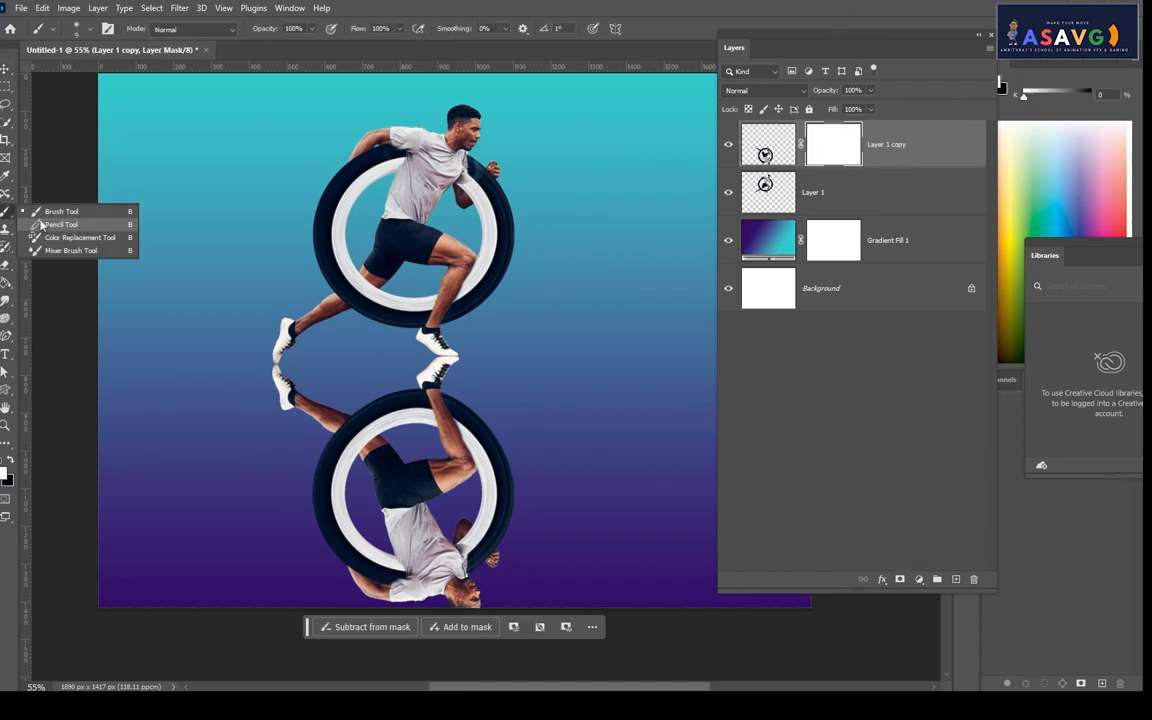
{"action": "left_click", "coordinate": [60, 213]}
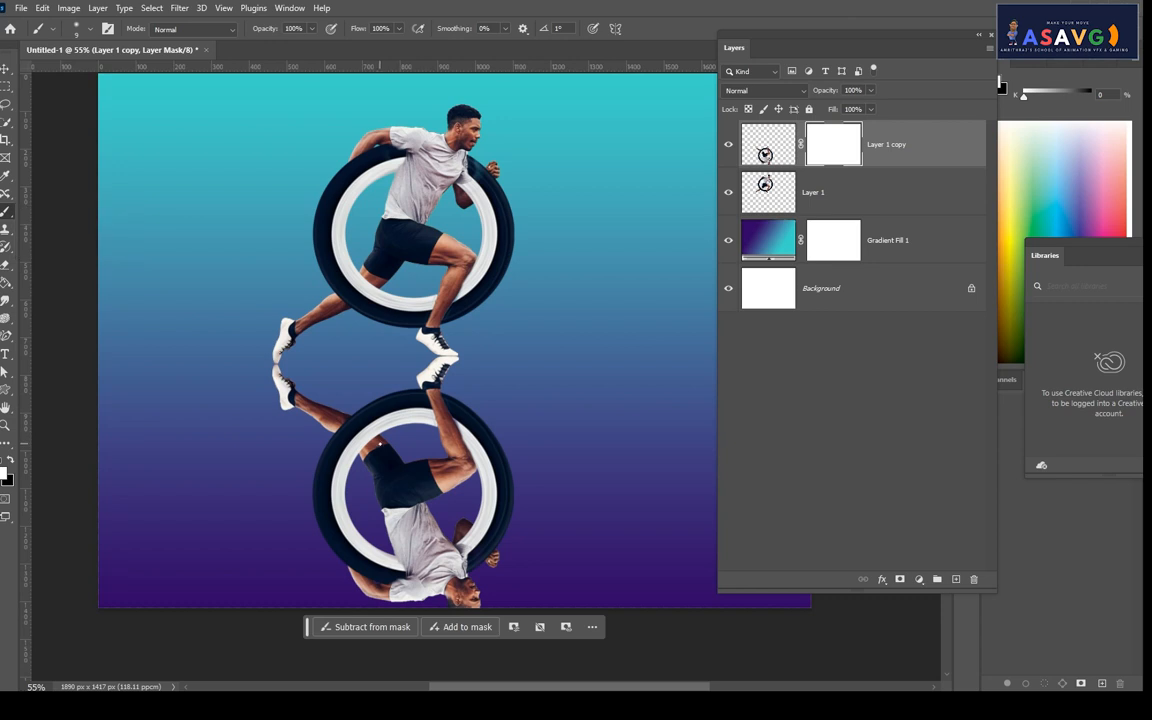
{"action": "key", "text": "bracketright"}
{"action": "key", "text": "bracketright"}
{"action": "key", "text": "bracketright"}
{"action": "key", "text": "bracketright"}
{"action": "key", "text": "bracketright"}
{"action": "key", "text": "bracketright"}
{"action": "key", "text": "bracketright"}
{"action": "key", "text": "bracketright"}
- Undo a test stroke on the reflection's mask and invert the mask to black
{"action": "left_click", "coordinate": [5, 478]}
{"action": "mouse_move", "coordinate": [285, 385]}
{"action": "left_mouse_down"}
{"action": "mouse_move", "coordinate": [329, 432]}
{"action": "mouse_move", "coordinate": [455, 406]}
{"action": "mouse_move", "coordinate": [375, 413]}
{"action": "left_mouse_up"}
{"action": "key", "text": "ctrl+z"}
{"action": "key", "text": "ctrl+i"}
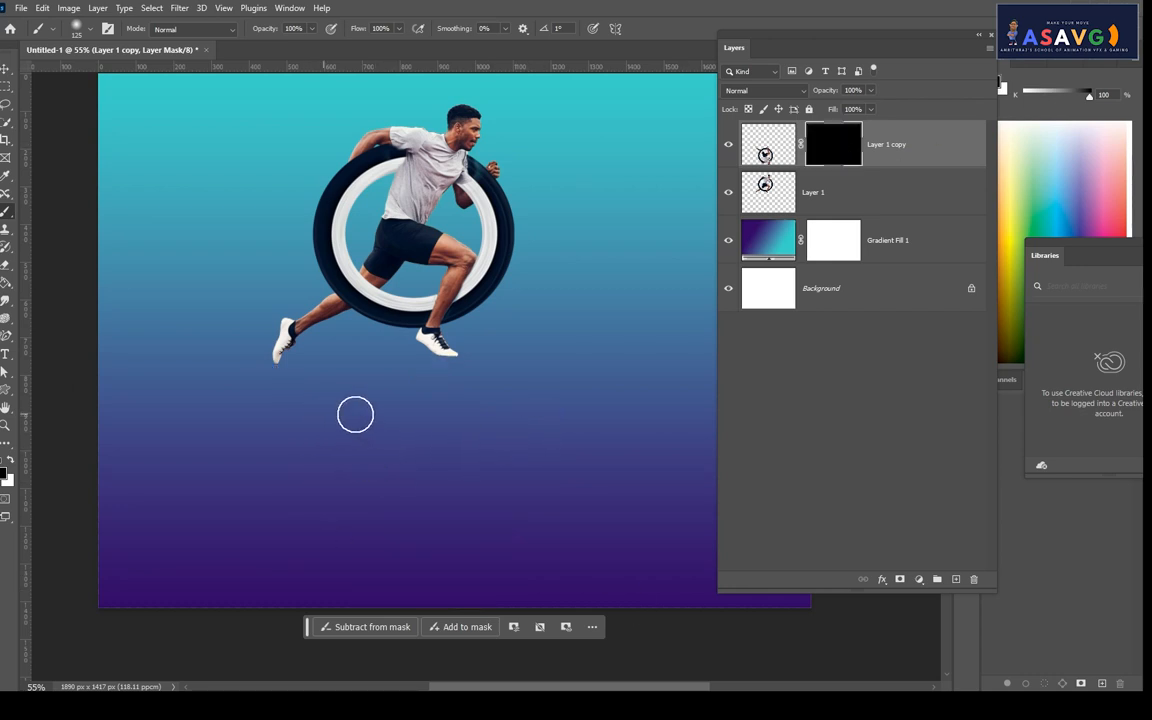
- Reveal the reflected front shoe and nearest ring edge by painting white on the mask at 100% brush opacity
{"action": "left_click", "coordinate": [12, 460]}
{"action": "mouse_move", "coordinate": [308, 405]}
{"action": "left_mouse_down"}
{"action": "mouse_move", "coordinate": [420, 404]}
{"action": "mouse_move", "coordinate": [389, 423]}
{"action": "mouse_move", "coordinate": [403, 431]}
{"action": "mouse_move", "coordinate": [394, 421]}
{"action": "mouse_move", "coordinate": [433, 411]}
{"action": "mouse_move", "coordinate": [486, 409]}
{"action": "left_mouse_up"}
{"action": "key", "text": "ctrl+z"}
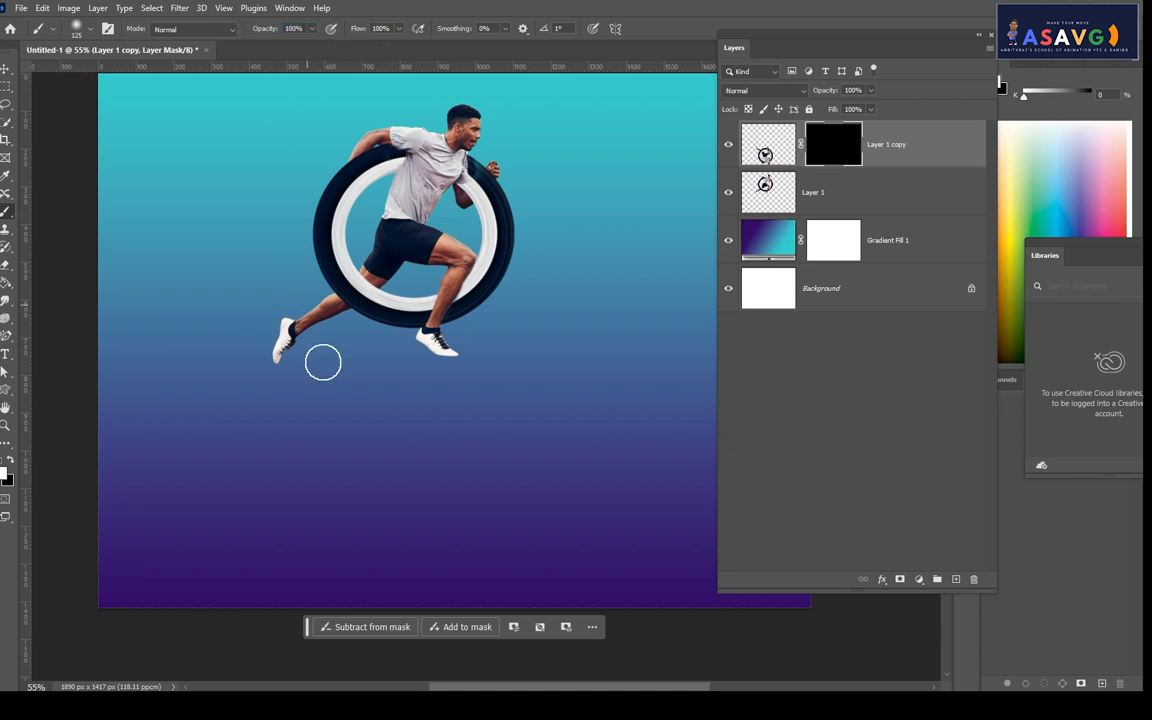
{"action": "mouse_move", "coordinate": [362, 391]}
{"action": "left_mouse_down"}
{"action": "mouse_move", "coordinate": [456, 382]}
{"action": "mouse_move", "coordinate": [391, 382]}
{"action": "mouse_move", "coordinate": [359, 396]}
{"action": "mouse_move", "coordinate": [406, 383]}
{"action": "left_mouse_up"}
- Fade the reflection by painting white on the mask at 50% opacity over the legs and ring, and 10% over the upper body
{"action": "left_click", "coordinate": [300, 28]}
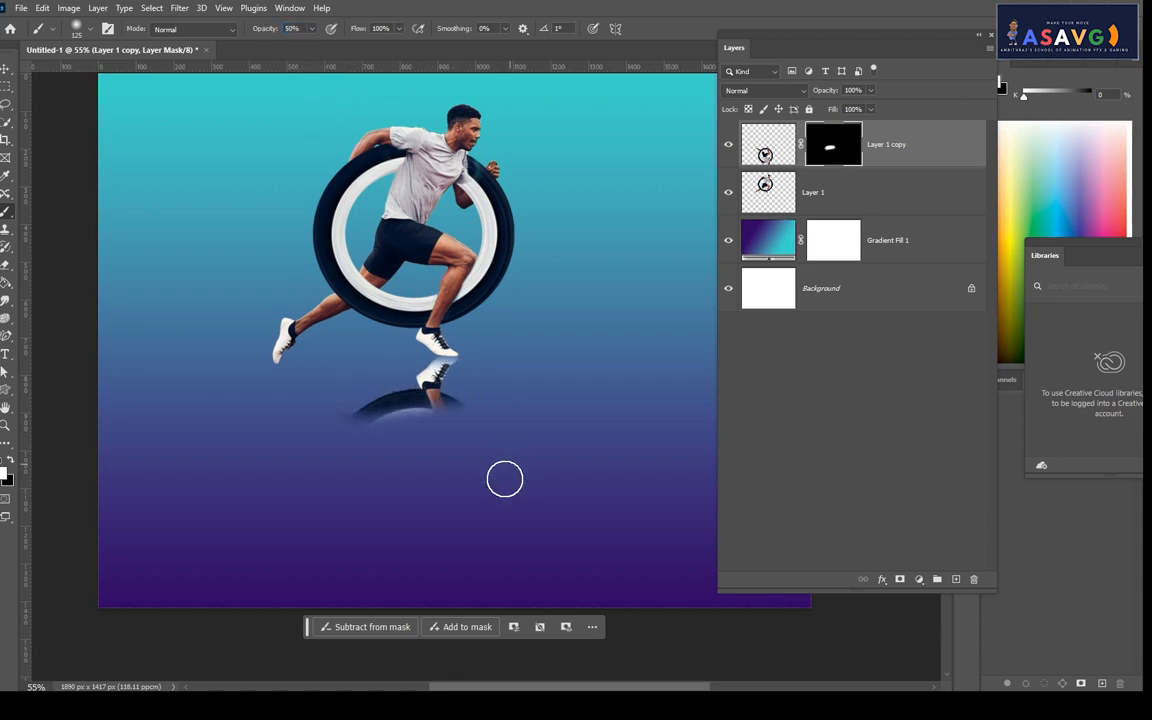
{"action": "mouse_move", "coordinate": [339, 410]}
{"action": "left_mouse_down"}
{"action": "mouse_move", "coordinate": [434, 468]}
{"action": "mouse_move", "coordinate": [426, 437]}
{"action": "mouse_move", "coordinate": [442, 460]}
{"action": "mouse_move", "coordinate": [350, 486]}
{"action": "mouse_move", "coordinate": [453, 473]}
{"action": "mouse_move", "coordinate": [382, 451]}
{"action": "mouse_move", "coordinate": [339, 465]}
{"action": "mouse_move", "coordinate": [345, 427]}
{"action": "mouse_move", "coordinate": [311, 478]}
{"action": "mouse_move", "coordinate": [405, 505]}
{"action": "mouse_move", "coordinate": [334, 406]}
{"action": "mouse_move", "coordinate": [273, 396]}
{"action": "mouse_move", "coordinate": [324, 419]}
{"action": "mouse_move", "coordinate": [459, 422]}
{"action": "left_mouse_up"}
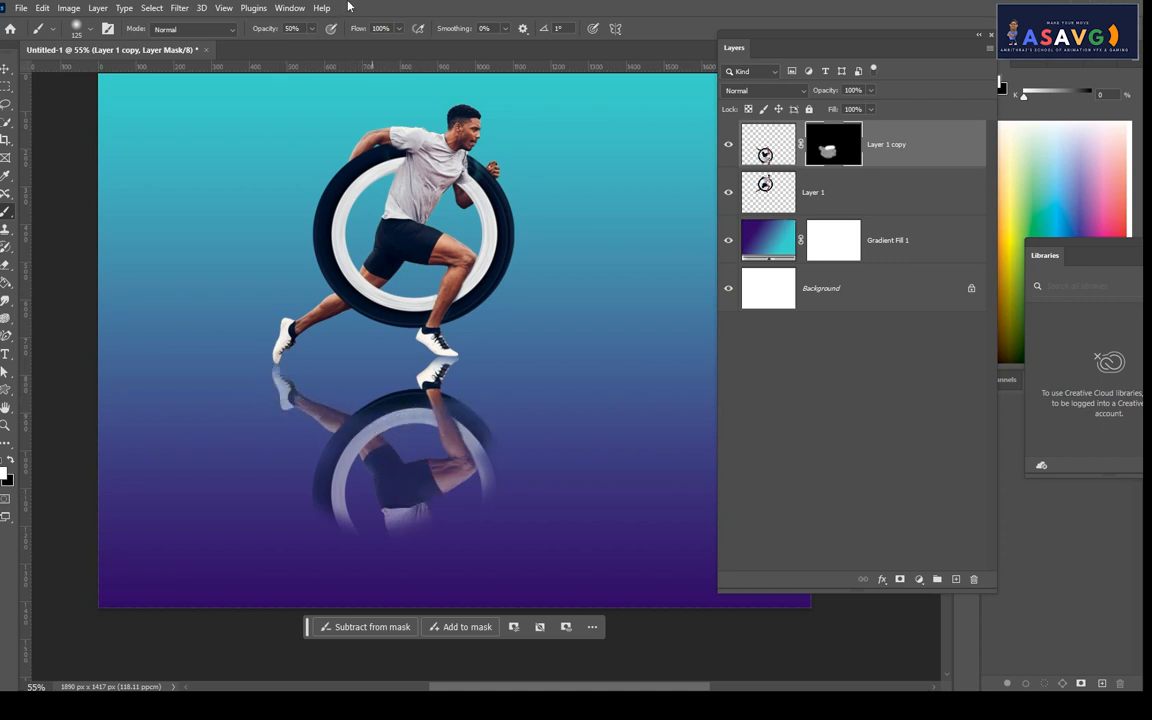
{"action": "left_click", "coordinate": [291, 28]}
{"action": "mouse_move", "coordinate": [368, 517]}
{"action": "left_mouse_down"}
{"action": "mouse_move", "coordinate": [448, 550]}
{"action": "mouse_move", "coordinate": [379, 572]}
{"action": "mouse_move", "coordinate": [441, 586]}
{"action": "mouse_move", "coordinate": [519, 556]}
{"action": "mouse_move", "coordinate": [425, 566]}
{"action": "mouse_move", "coordinate": [471, 584]}
{"action": "mouse_move", "coordinate": [473, 542]}
{"action": "mouse_move", "coordinate": [438, 568]}
{"action": "mouse_move", "coordinate": [359, 558]}
{"action": "mouse_move", "coordinate": [355, 542]}
{"action": "mouse_move", "coordinate": [372, 595]}
{"action": "mouse_move", "coordinate": [497, 584]}
{"action": "mouse_move", "coordinate": [480, 588]}
{"action": "mouse_move", "coordinate": [494, 510]}
{"action": "mouse_move", "coordinate": [470, 529]}
{"action": "mouse_move", "coordinate": [343, 564]}
{"action": "mouse_move", "coordinate": [458, 574]}
{"action": "mouse_move", "coordinate": [352, 552]}
{"action": "mouse_move", "coordinate": [442, 562]}
{"action": "mouse_move", "coordinate": [367, 530]}
{"action": "mouse_move", "coordinate": [371, 578]}
{"action": "mouse_move", "coordinate": [500, 553]}
{"action": "left_mouse_up"}
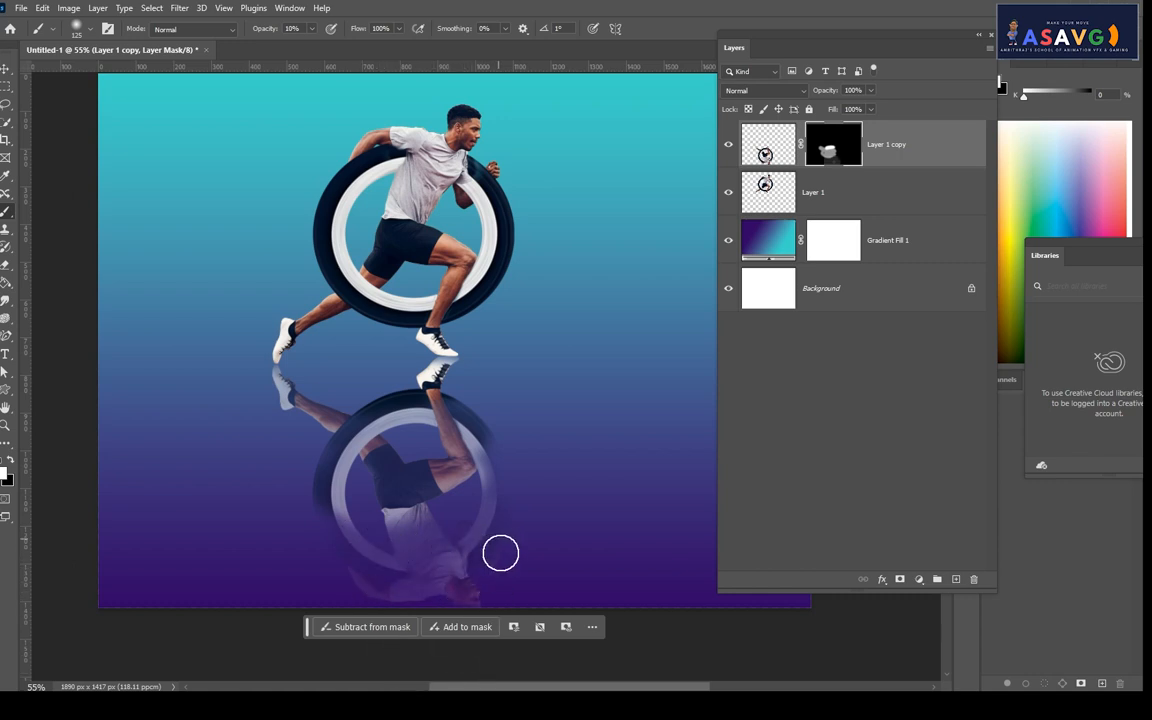
- Lower the reflection layer's opacity to 21%
{"action": "left_click", "coordinate": [870, 90]}
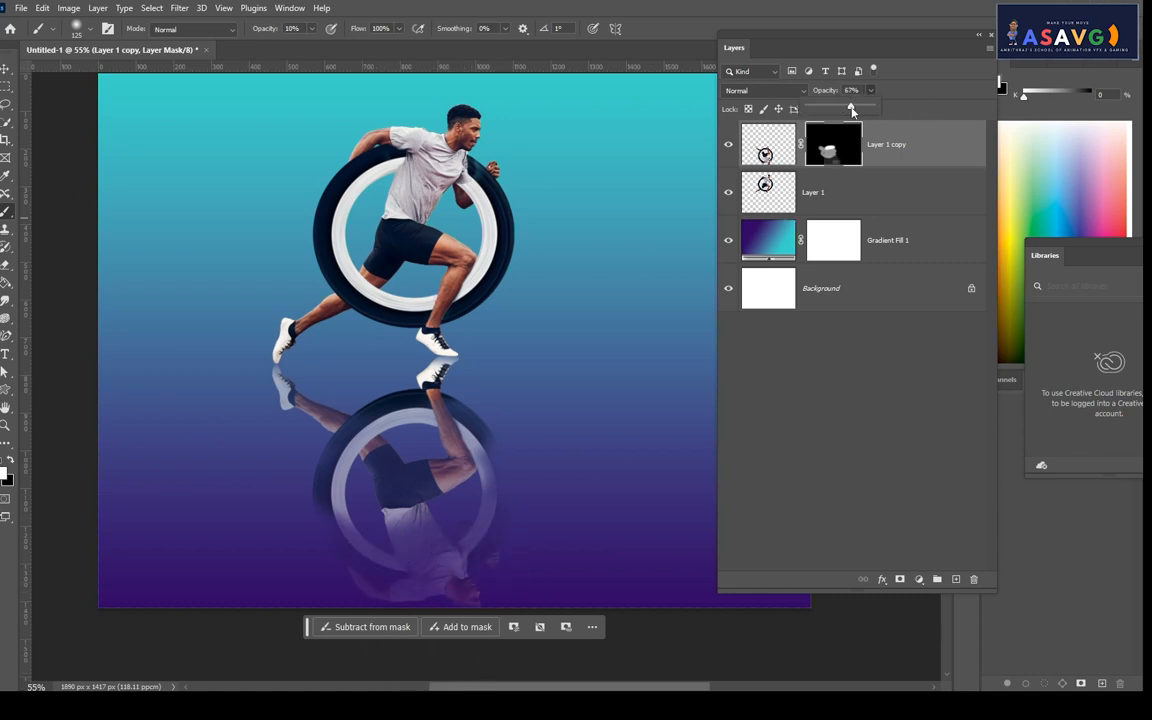
{"action": "left_click_drag", "start_coordinate": [851, 108], "coordinate": [822, 110]}
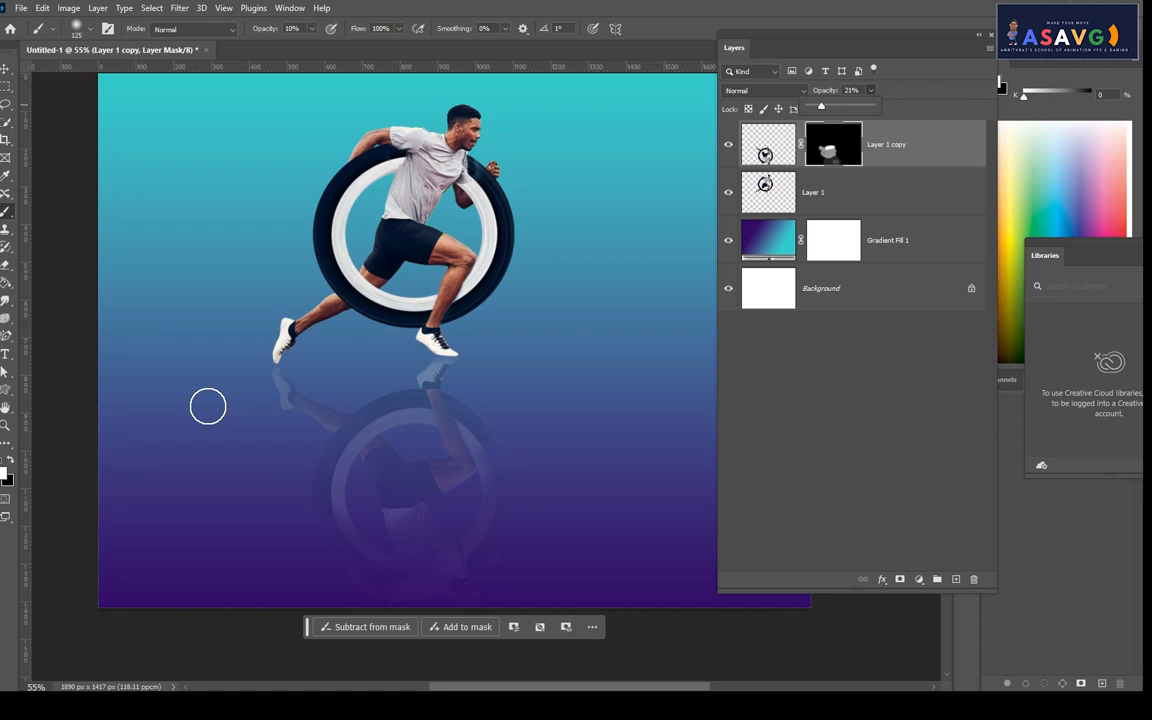
{"action": "left_click", "coordinate": [767, 155]}
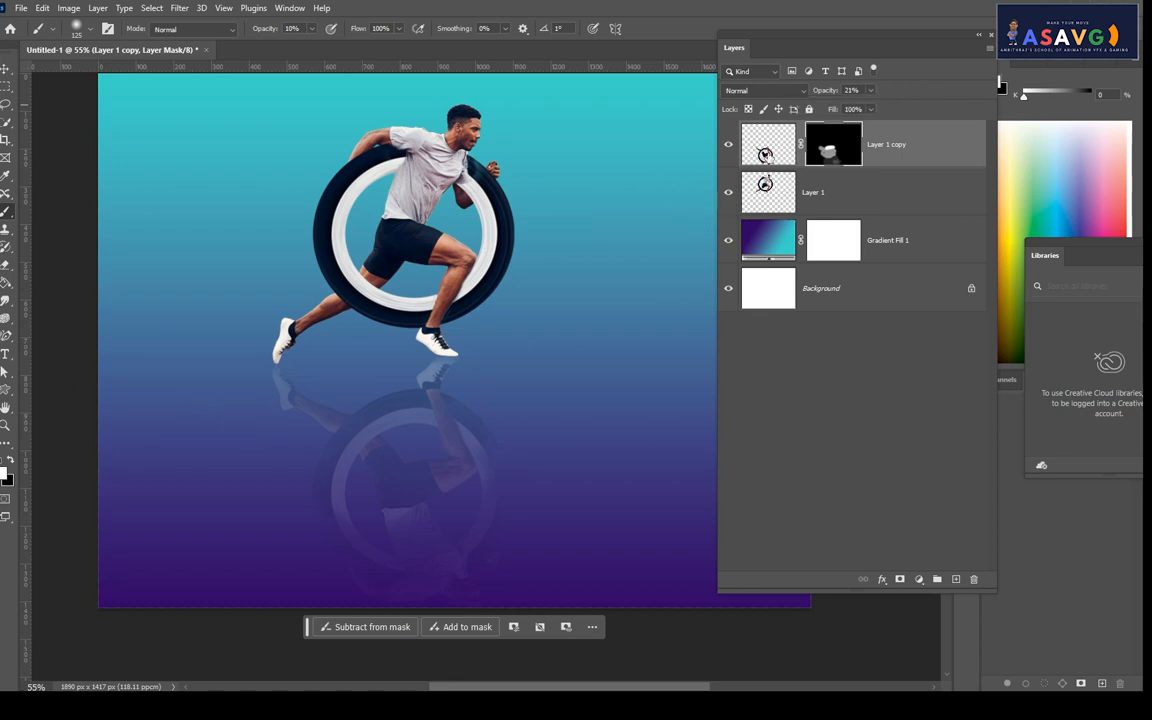
- Delete the masked reflection layer, Layer 1 copy
{"action": "left_click", "coordinate": [765, 155]}
{"action": "key", "text": "Delete"}
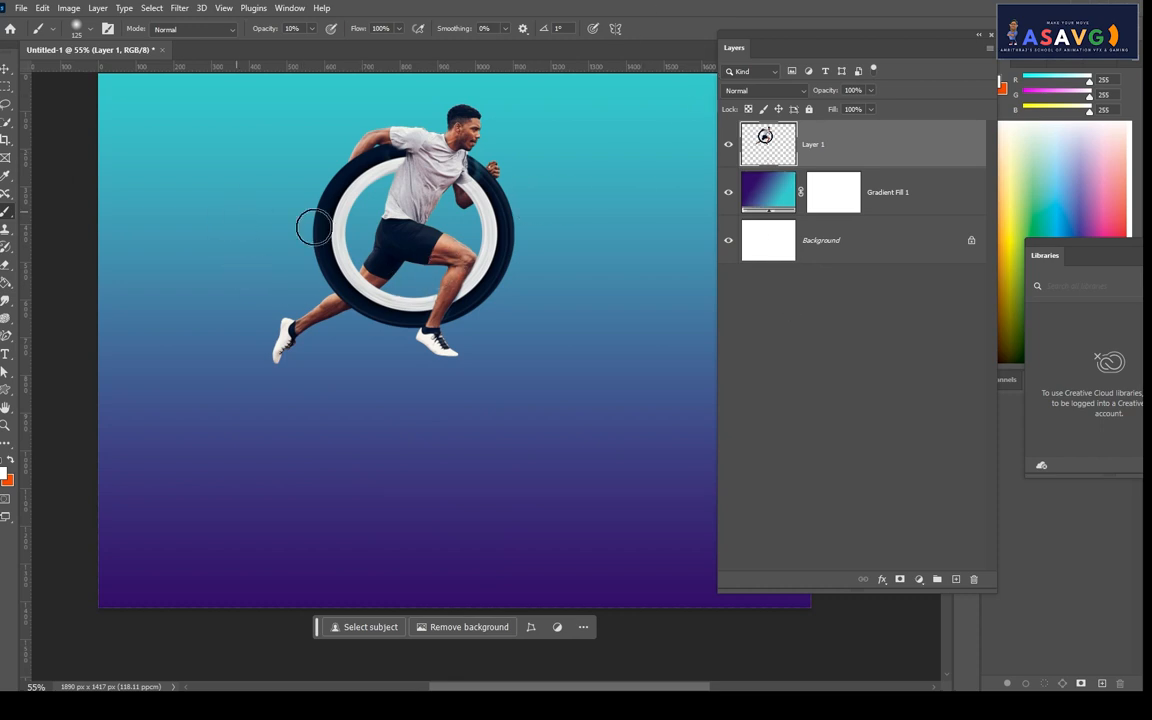
- Duplicate Layer 1, flip the copy vertically and place it directly beneath the runner's feet as a reflection
{"action": "left_click", "coordinate": [5, 69]}
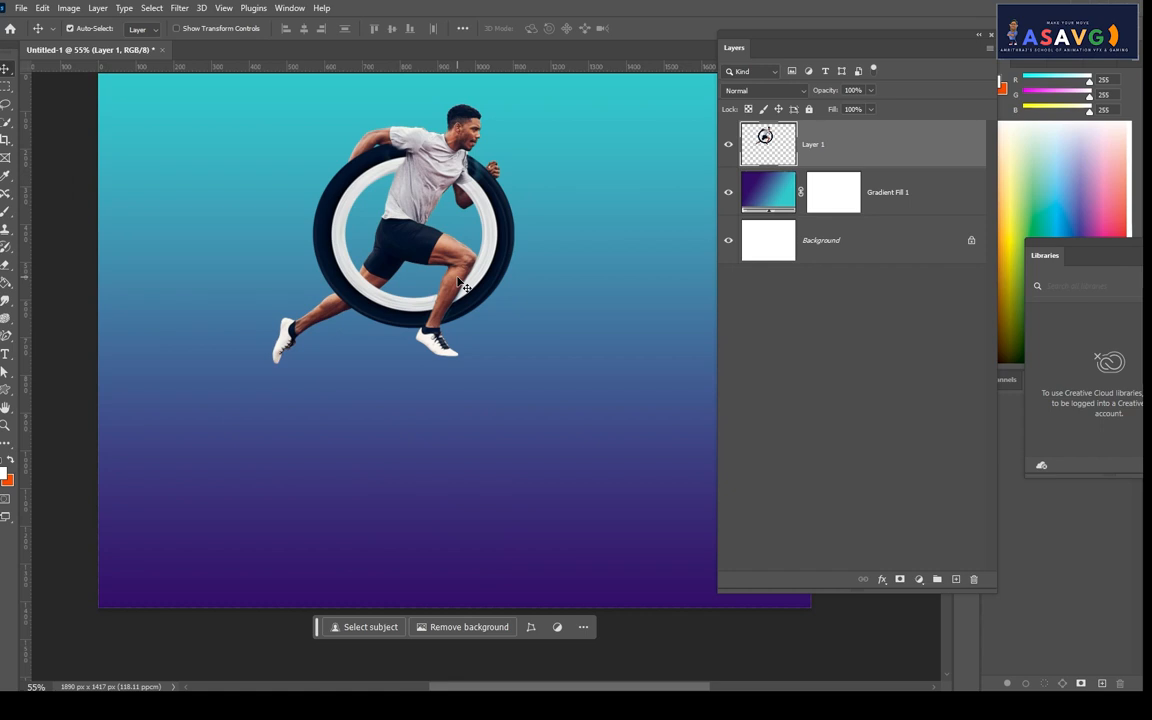
{"action": "key", "text": "ctrl+j"}
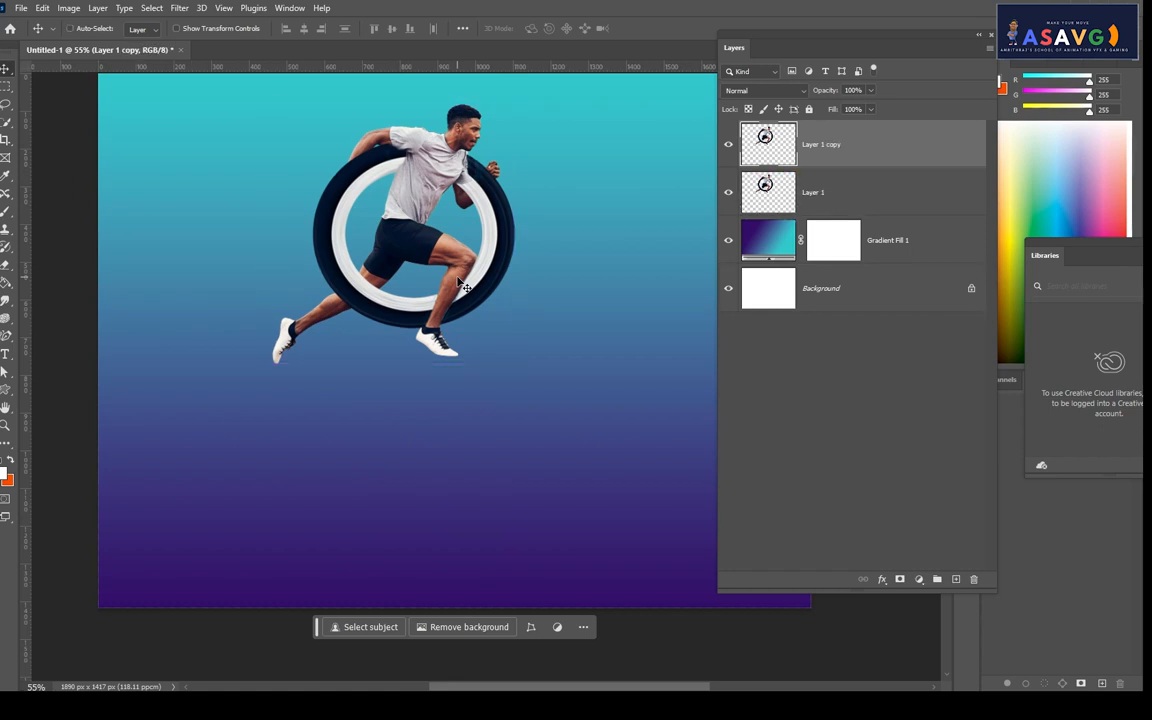
{"action": "key", "text": "ctrl+t"}
{"action": "right_click", "coordinate": [395, 185]}
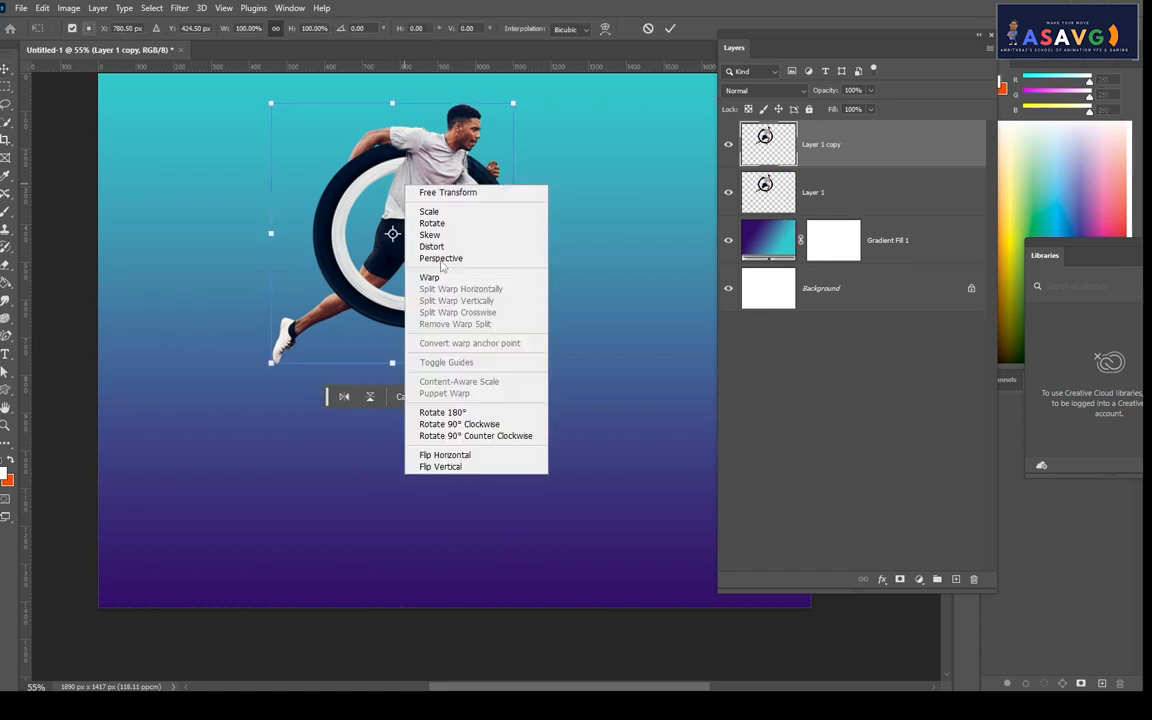
{"action": "left_click", "coordinate": [460, 466]}
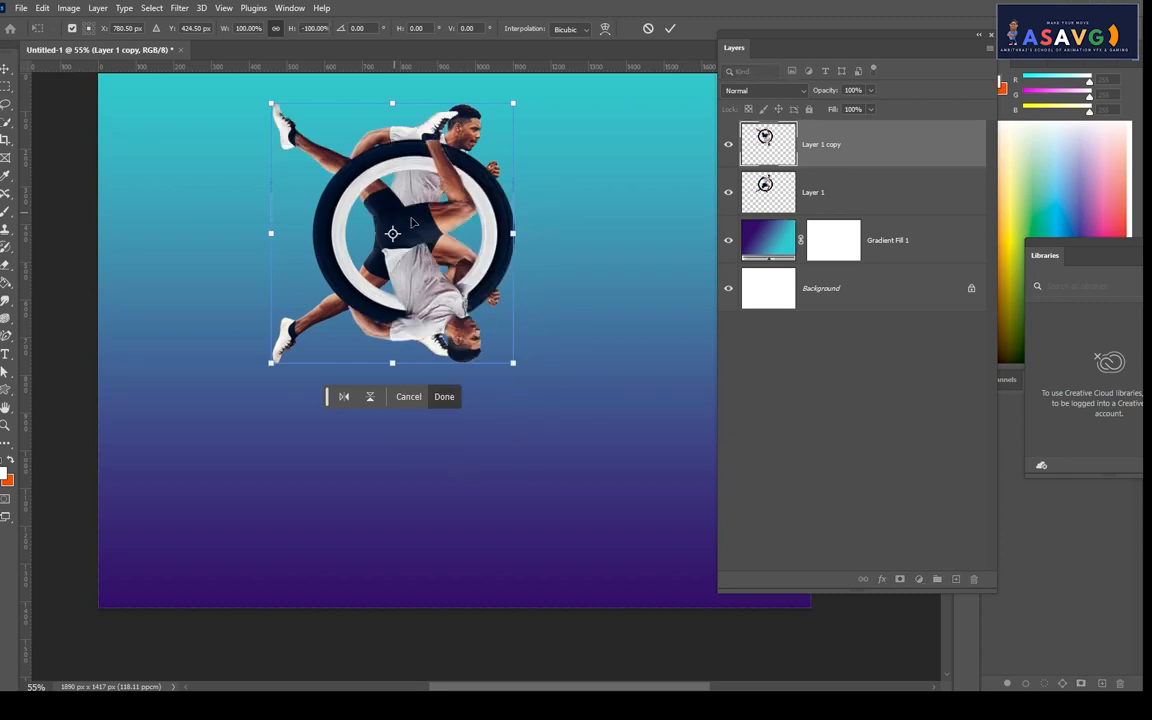
{"action": "left_click_drag", "start_coordinate": [410, 222], "coordinate": [410, 482]}
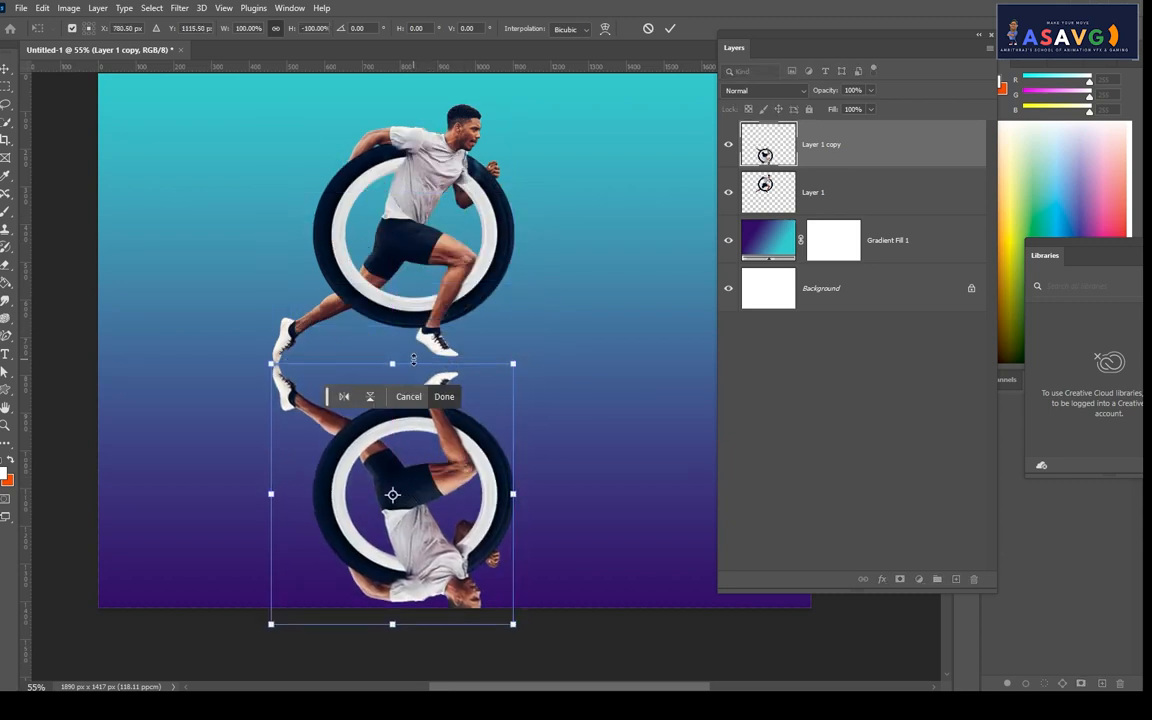
{"action": "key", "text": "Return"}
- Warp the flipped copy so its front shoe rises to meet the sole of the runner's front shoe
{"action": "key", "text": "ctrl+t"}
{"action": "right_click", "coordinate": [438, 425]}
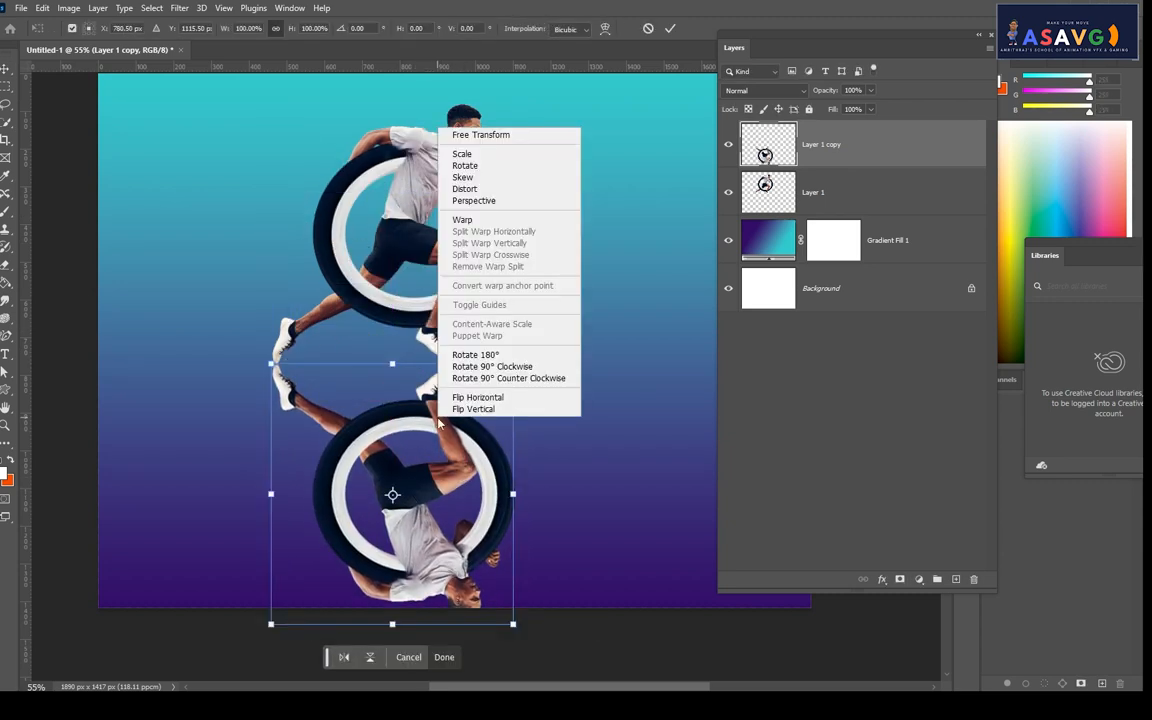
{"action": "left_click", "coordinate": [463, 219]}
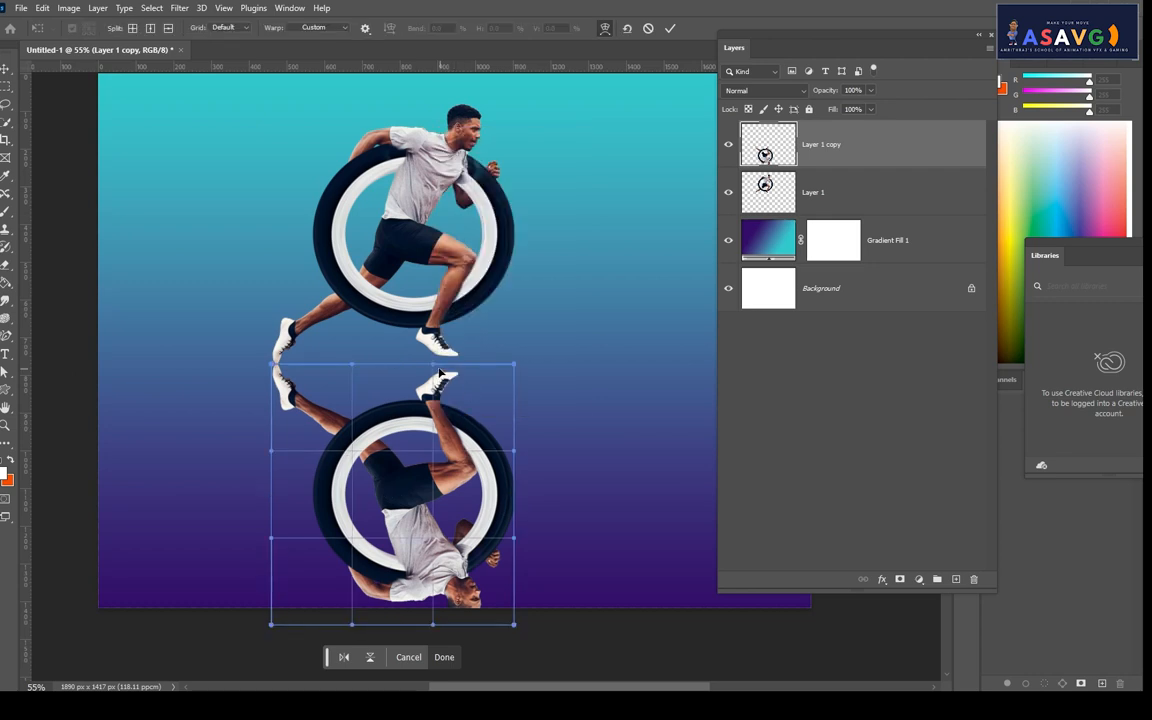
{"action": "left_click_drag", "start_coordinate": [440, 373], "coordinate": [435, 330]}
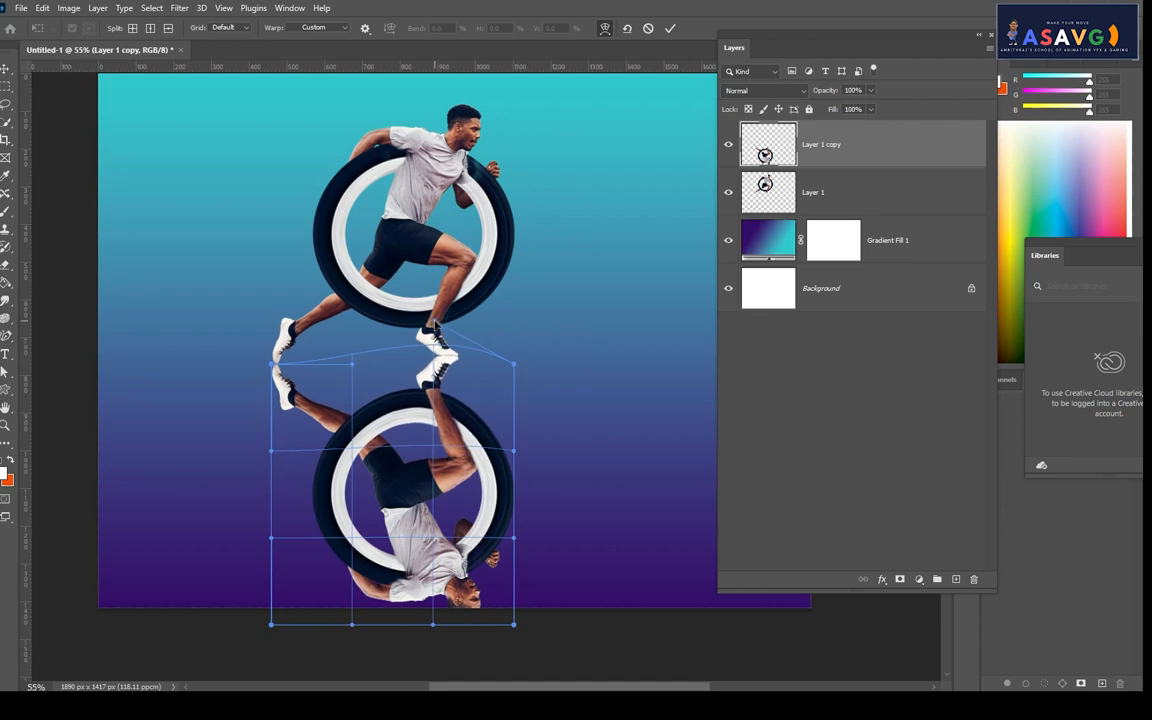
{"action": "key", "text": "Return"}
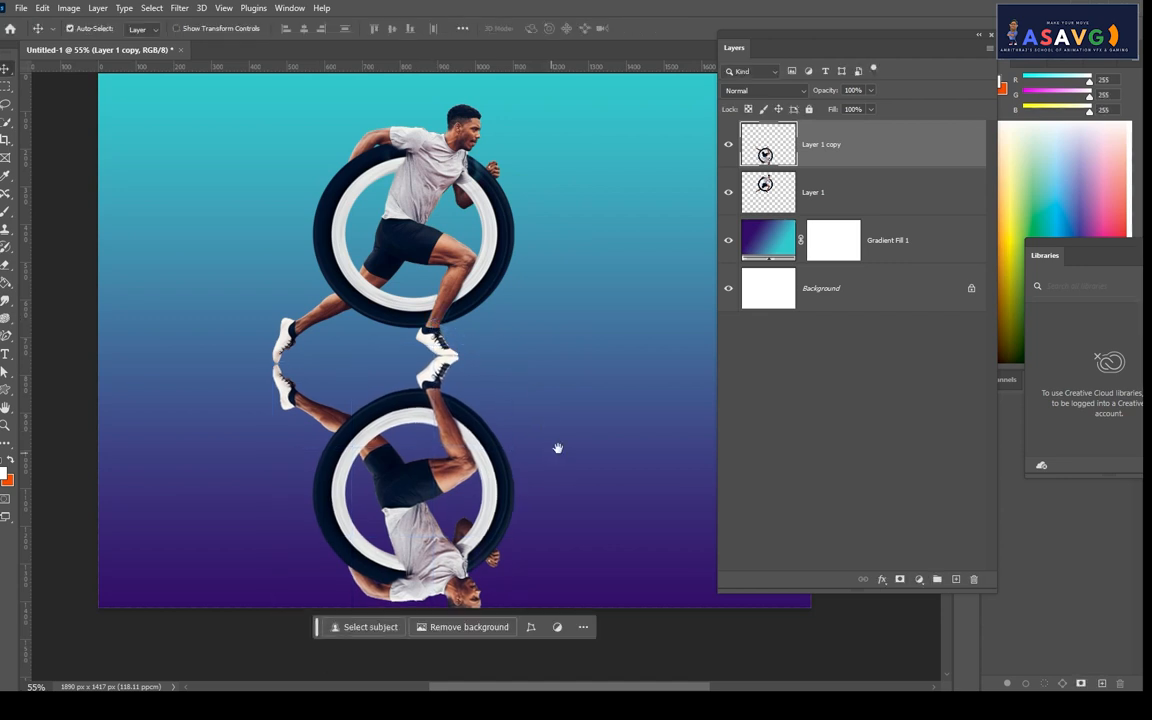
- Add a layer mask to Layer 1 copy and invert it to black
{"action": "left_click_drag", "start_coordinate": [558, 447], "coordinate": [578, 389]}
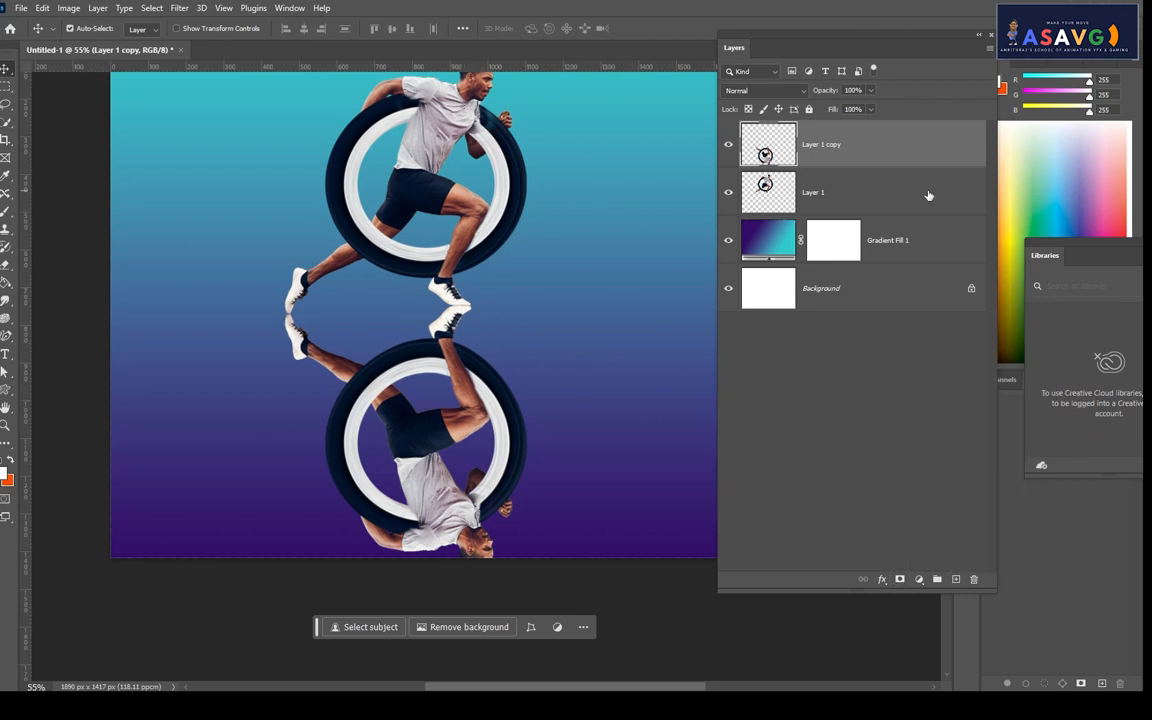
{"action": "left_click", "coordinate": [900, 579]}
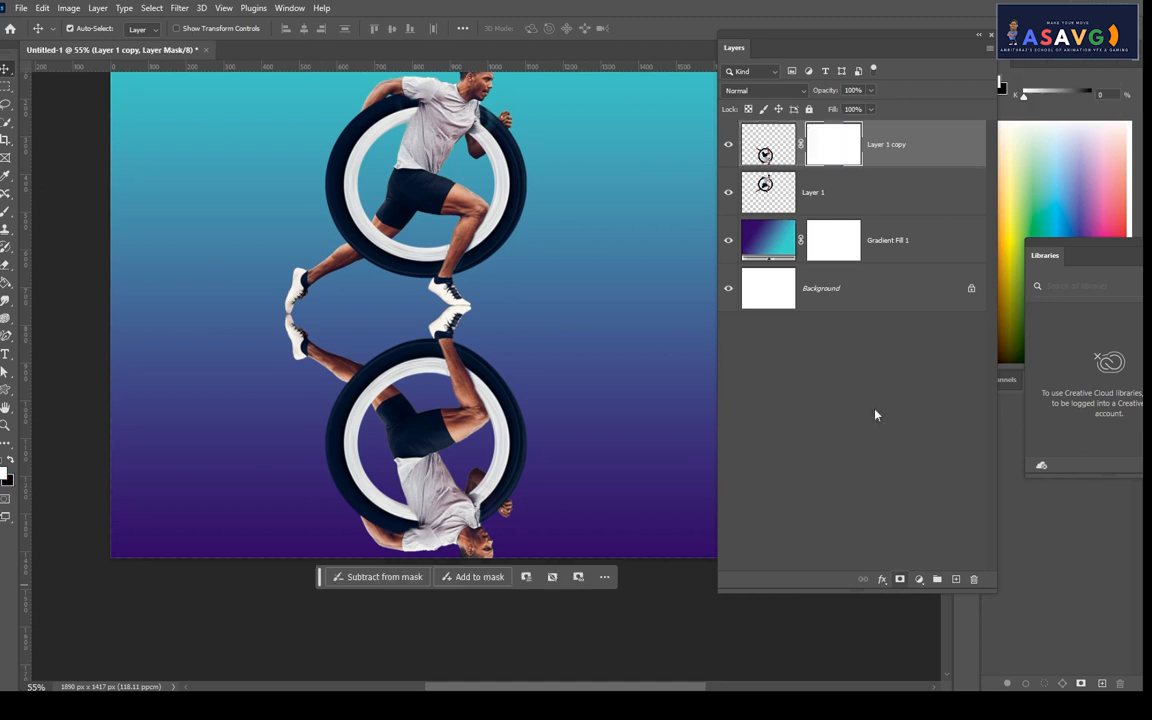
{"action": "key", "text": "ctrl+i"}
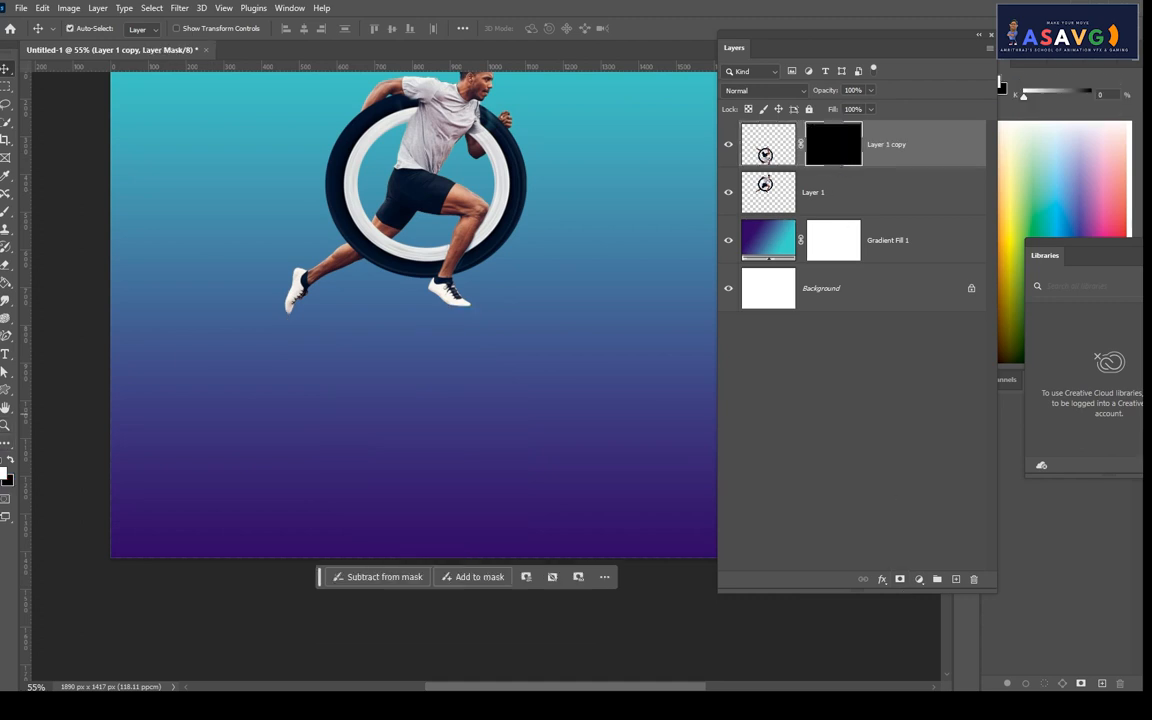
- Faintly reveal the whole reflection by painting white on the mask with a soft 125 px brush at 10% opacity
{"action": "right_click", "coordinate": [10, 215]}
{"action": "left_click", "coordinate": [60, 190]}
{"action": "left_click", "coordinate": [82, 28]}
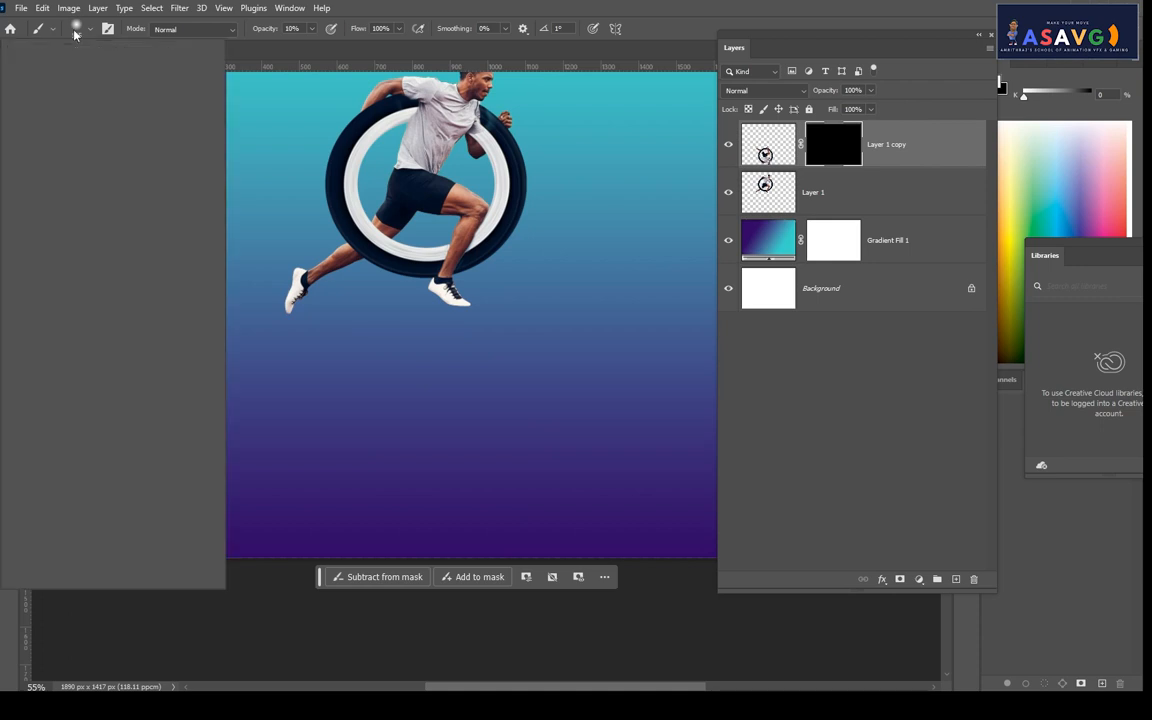
{"action": "double_click", "coordinate": [69, 222]}
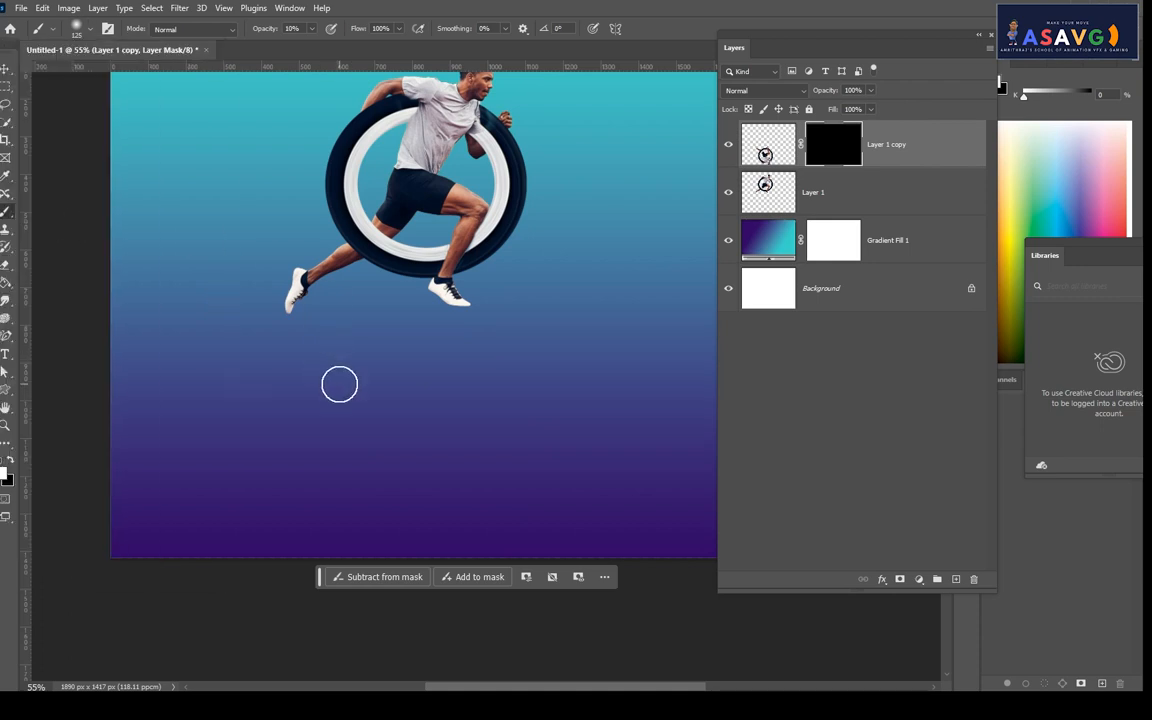
{"action": "left_click", "coordinate": [380, 28]}
{"action": "left_click", "coordinate": [301, 28]}
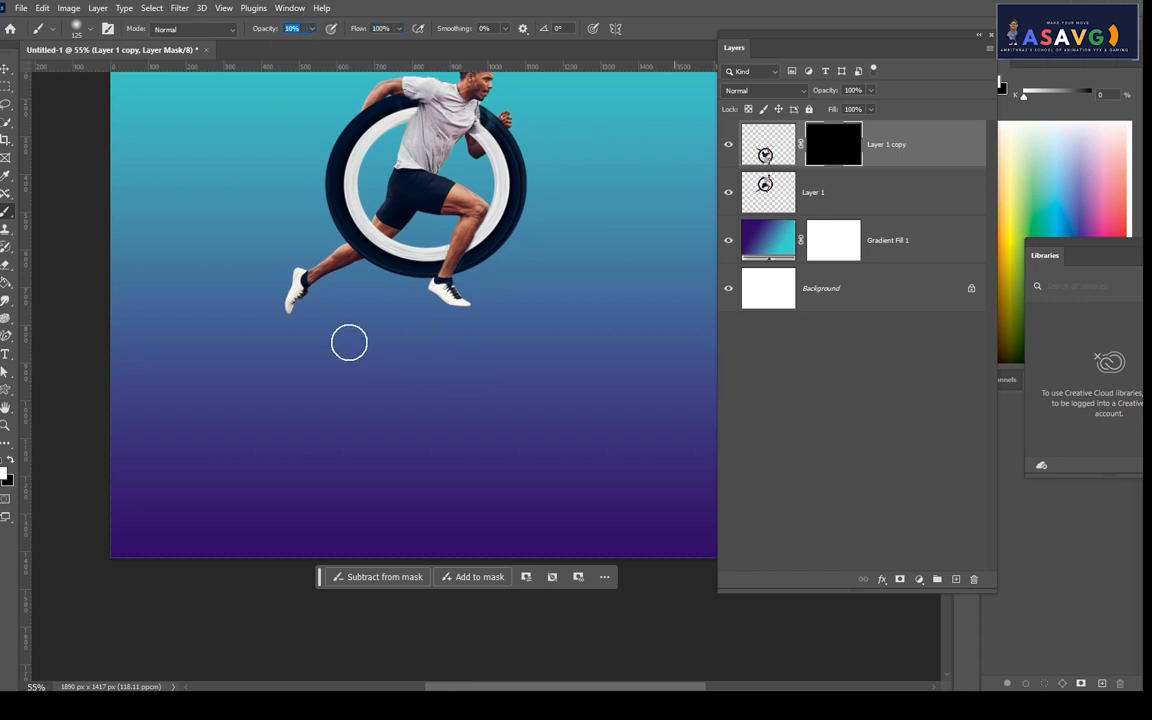
{"action": "mouse_move", "coordinate": [350, 342]}
{"action": "left_mouse_down"}
{"action": "mouse_move", "coordinate": [303, 326]}
{"action": "mouse_move", "coordinate": [460, 330]}
{"action": "mouse_move", "coordinate": [291, 355]}
{"action": "mouse_move", "coordinate": [450, 344]}
{"action": "mouse_move", "coordinate": [370, 353]}
{"action": "mouse_move", "coordinate": [309, 385]}
{"action": "mouse_move", "coordinate": [436, 375]}
{"action": "mouse_move", "coordinate": [453, 400]}
{"action": "mouse_move", "coordinate": [305, 417]}
{"action": "mouse_move", "coordinate": [504, 420]}
{"action": "mouse_move", "coordinate": [340, 416]}
{"action": "mouse_move", "coordinate": [332, 458]}
{"action": "mouse_move", "coordinate": [525, 471]}
{"action": "mouse_move", "coordinate": [403, 464]}
{"action": "mouse_move", "coordinate": [313, 509]}
{"action": "mouse_move", "coordinate": [539, 485]}
{"action": "mouse_move", "coordinate": [369, 515]}
{"action": "mouse_move", "coordinate": [302, 549]}
{"action": "mouse_move", "coordinate": [542, 536]}
{"action": "mouse_move", "coordinate": [350, 459]}
{"action": "mouse_move", "coordinate": [426, 340]}
{"action": "mouse_move", "coordinate": [346, 391]}
{"action": "mouse_move", "coordinate": [486, 506]}
{"action": "mouse_move", "coordinate": [418, 529]}
{"action": "mouse_move", "coordinate": [461, 538]}
{"action": "mouse_move", "coordinate": [285, 499]}
{"action": "mouse_move", "coordinate": [455, 396]}
{"action": "left_mouse_up"}
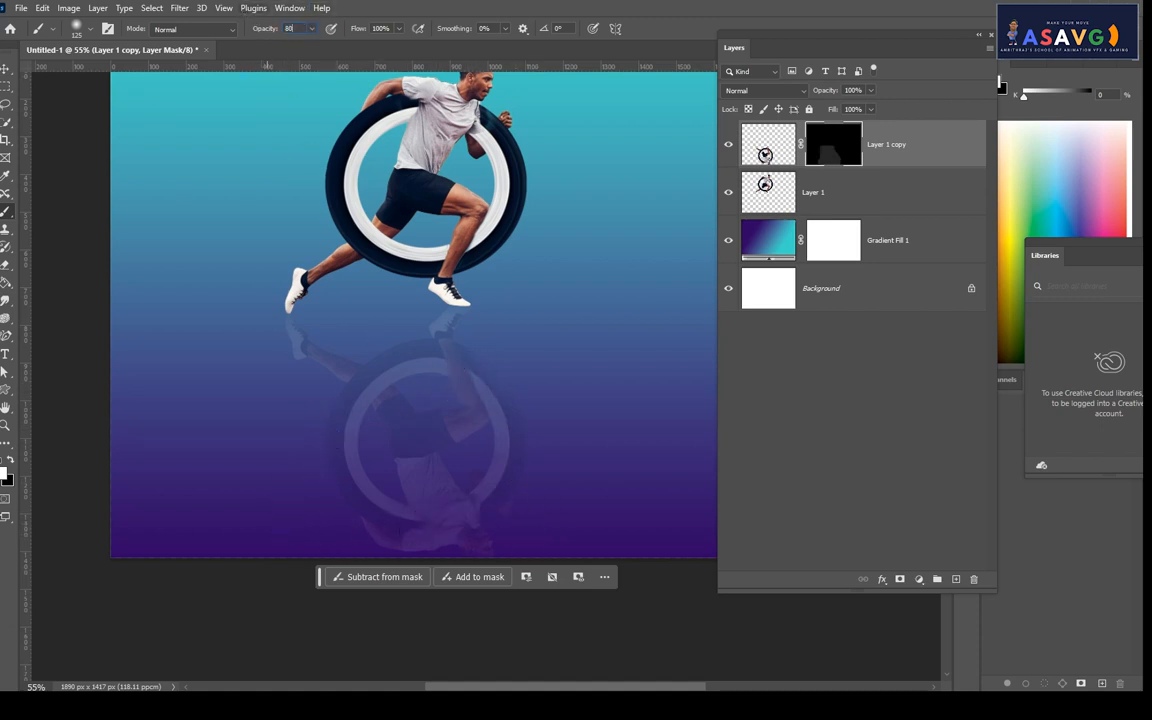
- Strengthen both reflected shoes by painting white on the mask at 80% brush opacity
{"action": "key", "text": "Return"}
{"action": "mouse_move", "coordinate": [291, 345]}
{"action": "left_mouse_down"}
{"action": "mouse_move", "coordinate": [364, 329]}
{"action": "mouse_move", "coordinate": [370, 341]}
{"action": "mouse_move", "coordinate": [288, 324]}
{"action": "left_mouse_up"}
{"action": "left_click_drag", "start_coordinate": [458, 309], "coordinate": [457, 327]}
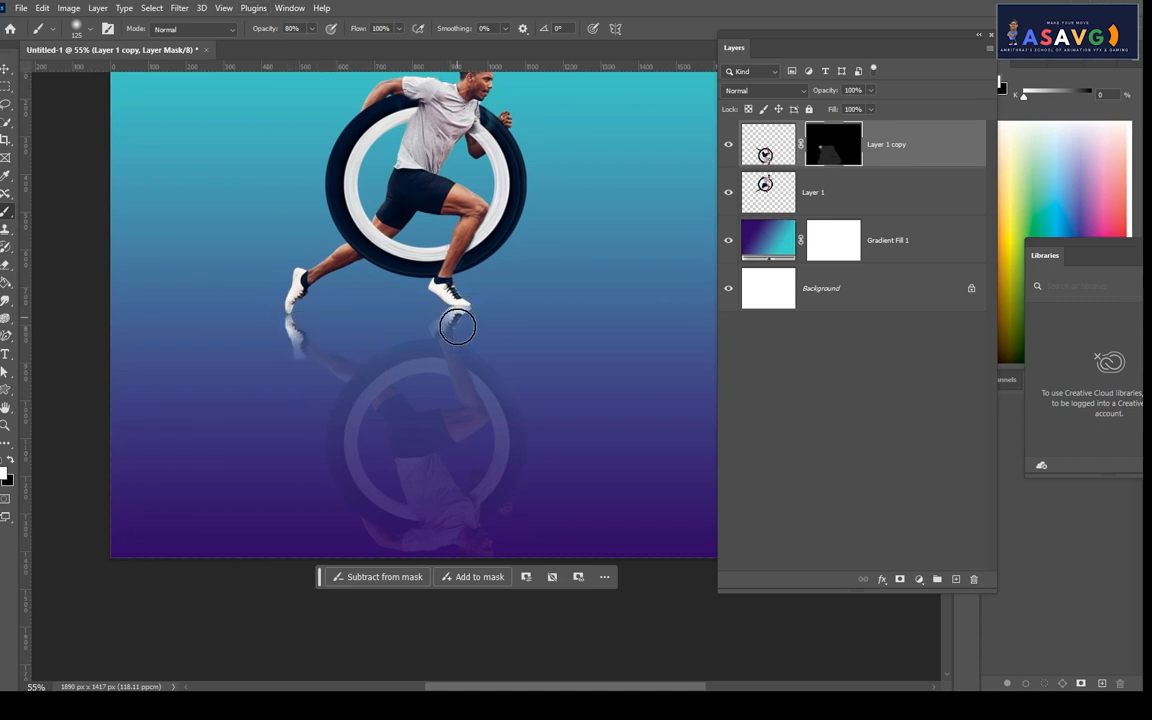
- Blend the reflected legs and nearest ring edge by painting white on the mask at 10% brush opacity
{"action": "left_click", "coordinate": [303, 30]}
{"action": "mouse_move", "coordinate": [386, 368]}
{"action": "left_mouse_down"}
{"action": "mouse_move", "coordinate": [303, 357]}
{"action": "mouse_move", "coordinate": [316, 365]}
{"action": "mouse_move", "coordinate": [300, 345]}
{"action": "left_mouse_up"}
{"action": "mouse_move", "coordinate": [355, 378]}
{"action": "left_mouse_down"}
{"action": "mouse_move", "coordinate": [440, 320]}
{"action": "mouse_move", "coordinate": [430, 353]}
{"action": "mouse_move", "coordinate": [288, 345]}
{"action": "mouse_move", "coordinate": [407, 511]}
{"action": "mouse_move", "coordinate": [451, 344]}
{"action": "left_mouse_up"}
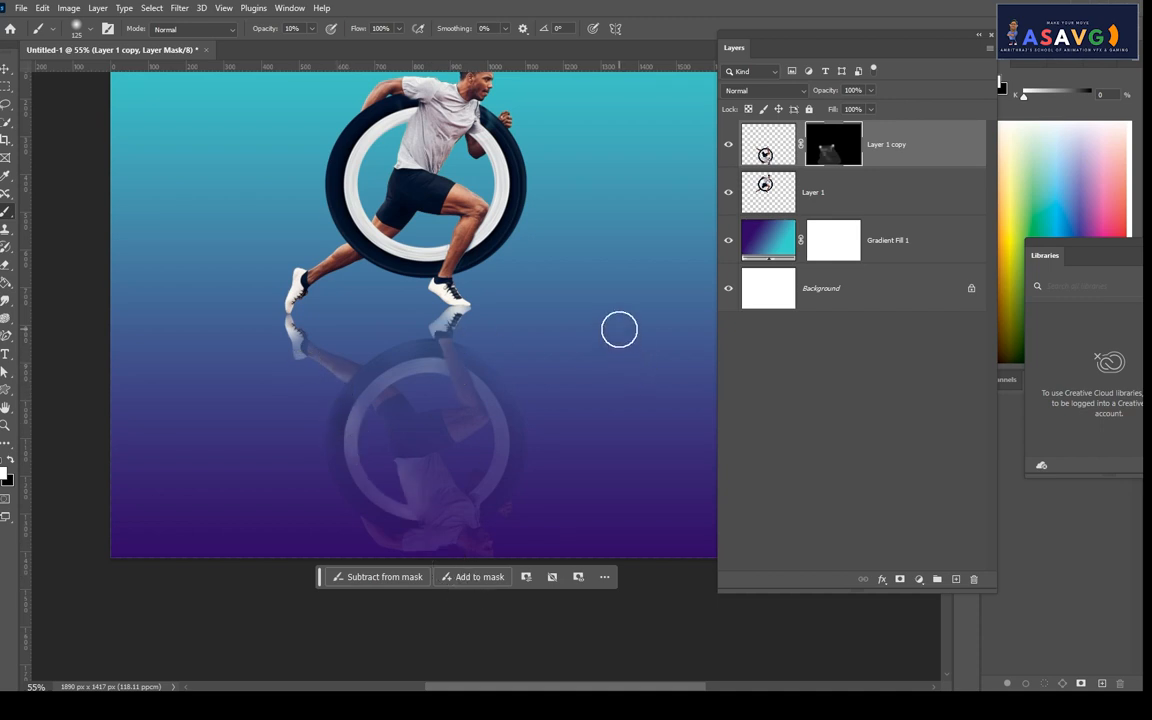
- Lower the opacity of the masked reflection layer, Layer 1 copy, to 61%
{"action": "key", "text": "ctrl+minus"}
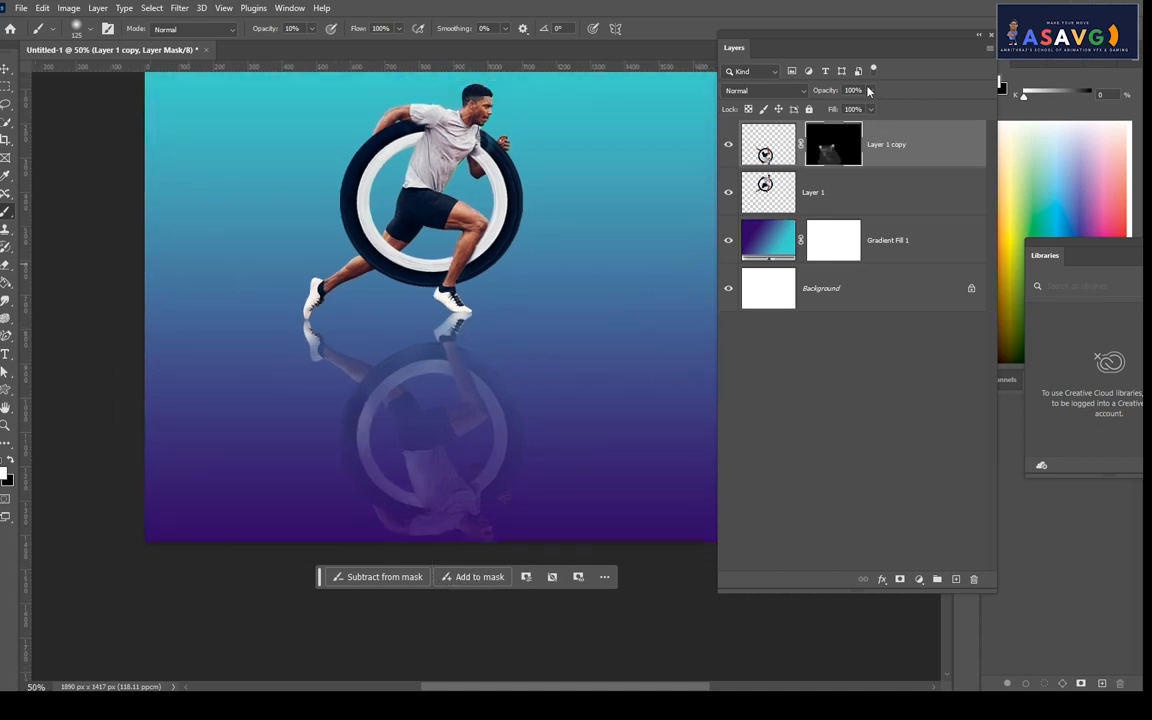
{"action": "left_click_drag", "start_coordinate": [870, 90], "coordinate": [846, 114]}
{"action": "left_click_drag", "start_coordinate": [602, 391], "coordinate": [470, 405]}
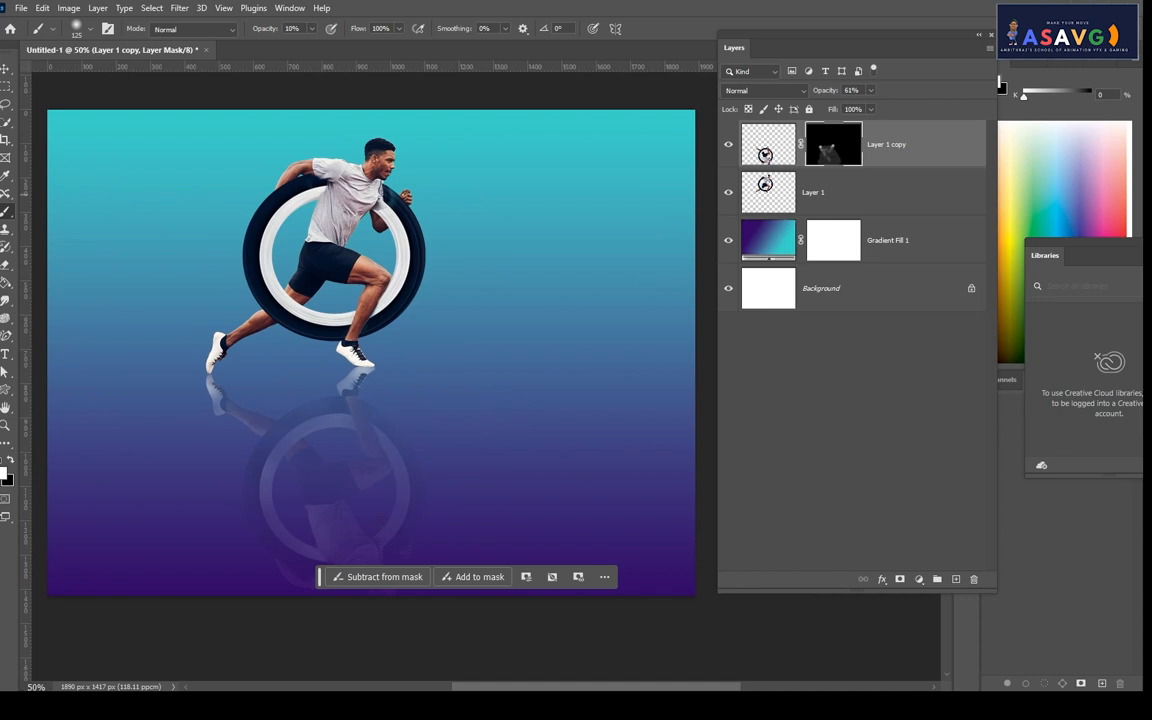
- Add a white 24 pt Swis721 Blk BT text layer and move it to the right of the runner
{"action": "left_click", "coordinate": [7, 355]}
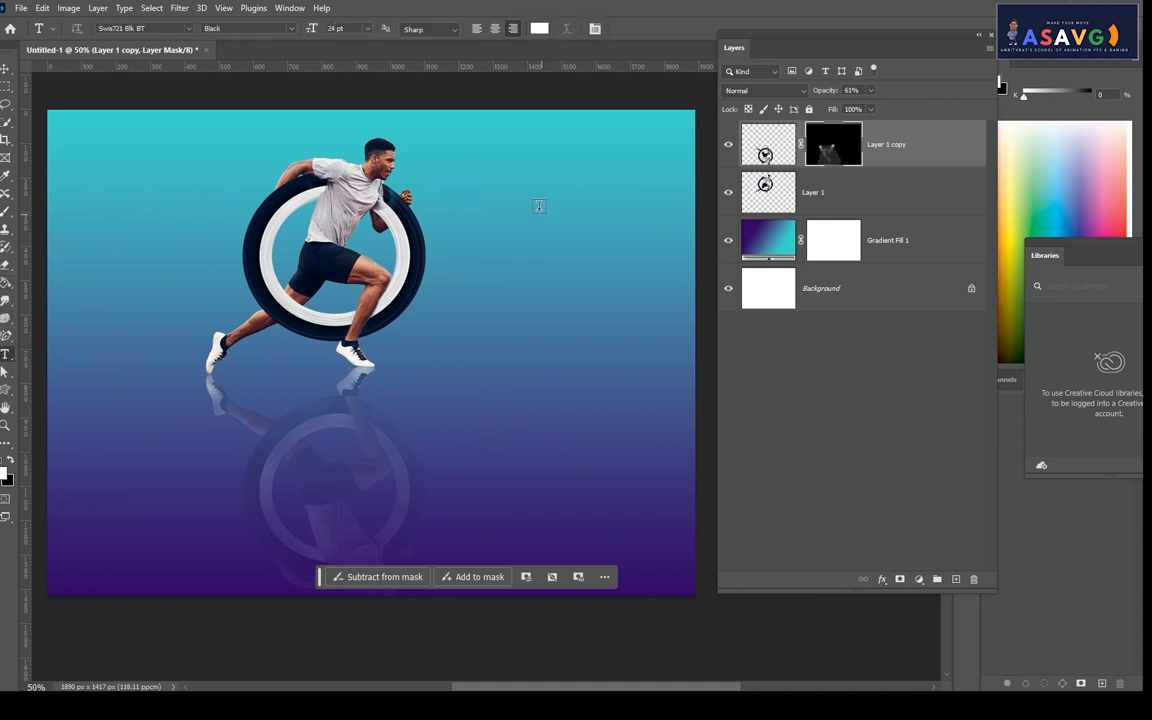
{"action": "left_click", "coordinate": [509, 218]}
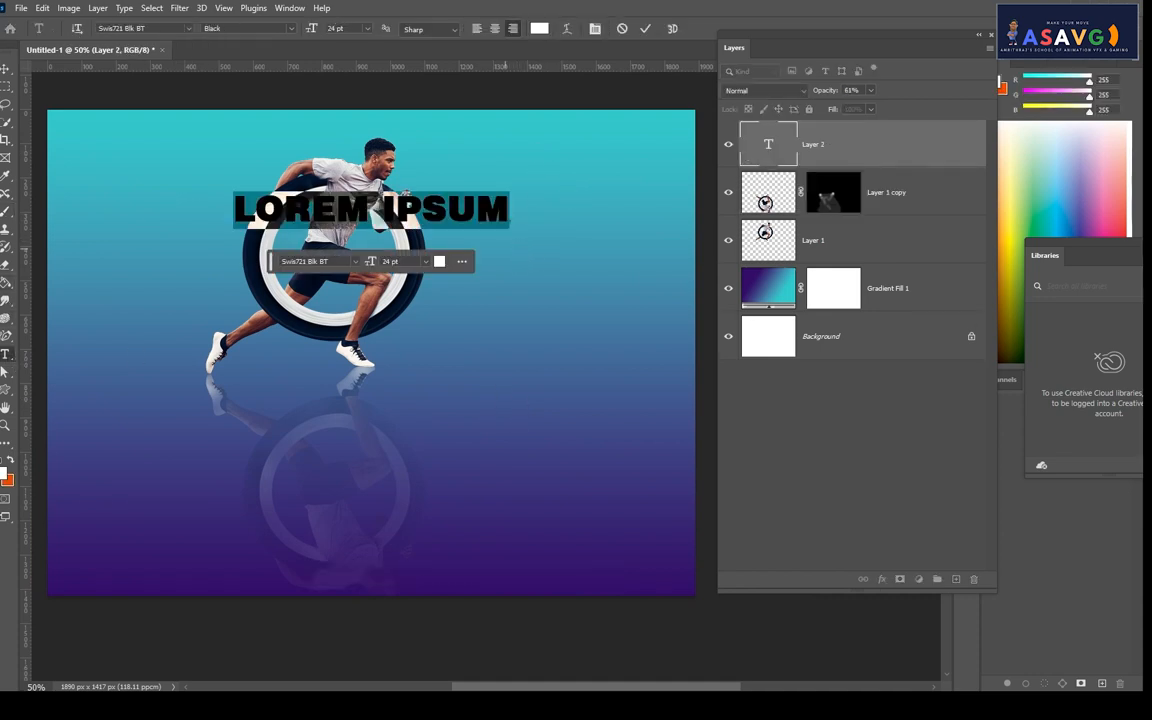
{"action": "left_click", "coordinate": [7, 69]}
{"action": "left_click_drag", "start_coordinate": [412, 198], "coordinate": [632, 206]}
- Replace the placeholder text with "POLAR" and move the word left, beside the runner's raised hand
{"action": "double_click", "coordinate": [634, 204]}
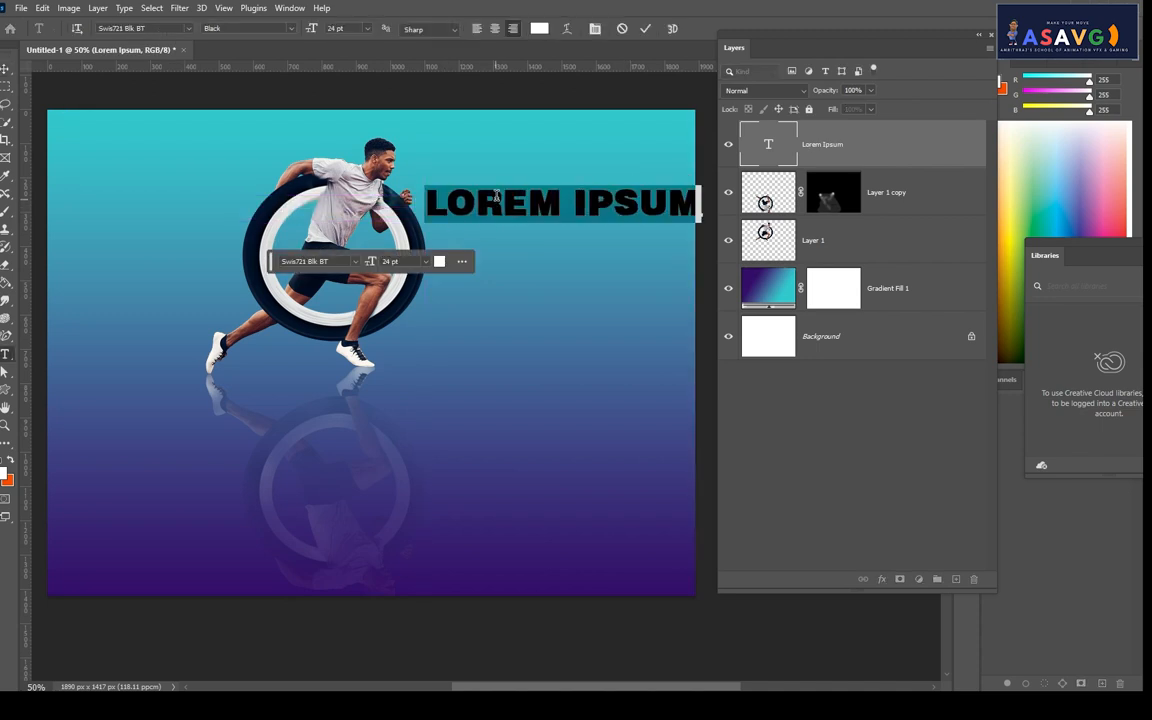
{"action": "type", "text": "P"}
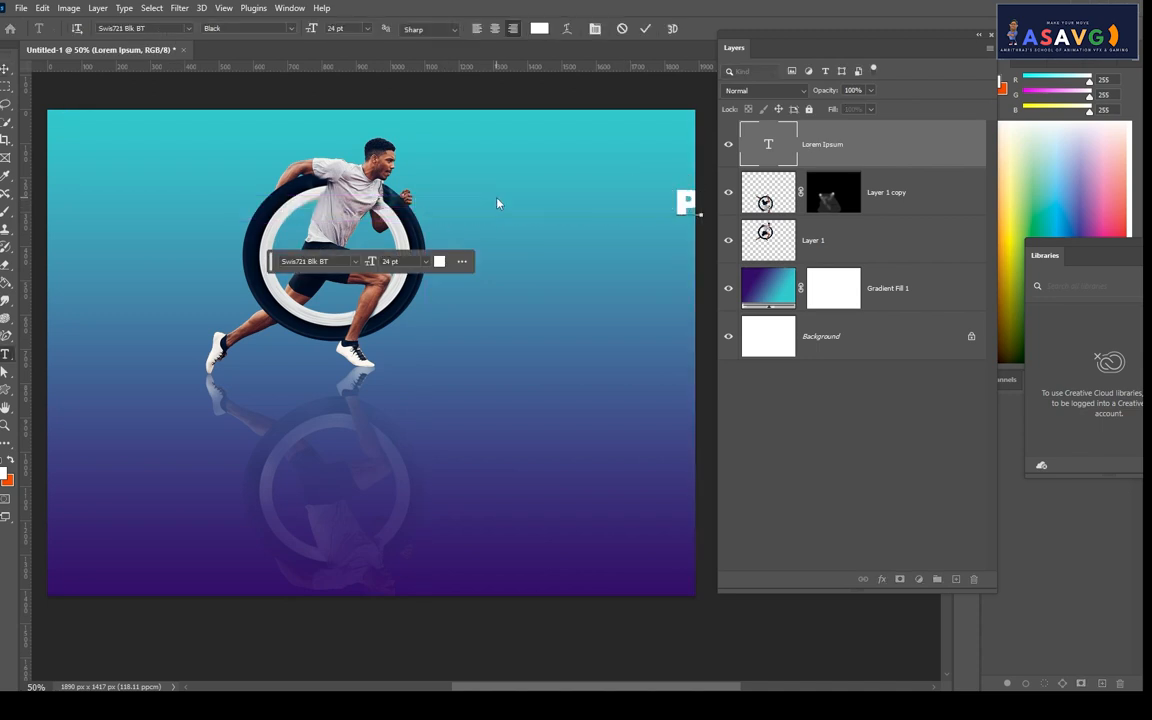
{"action": "type", "text": "L"}
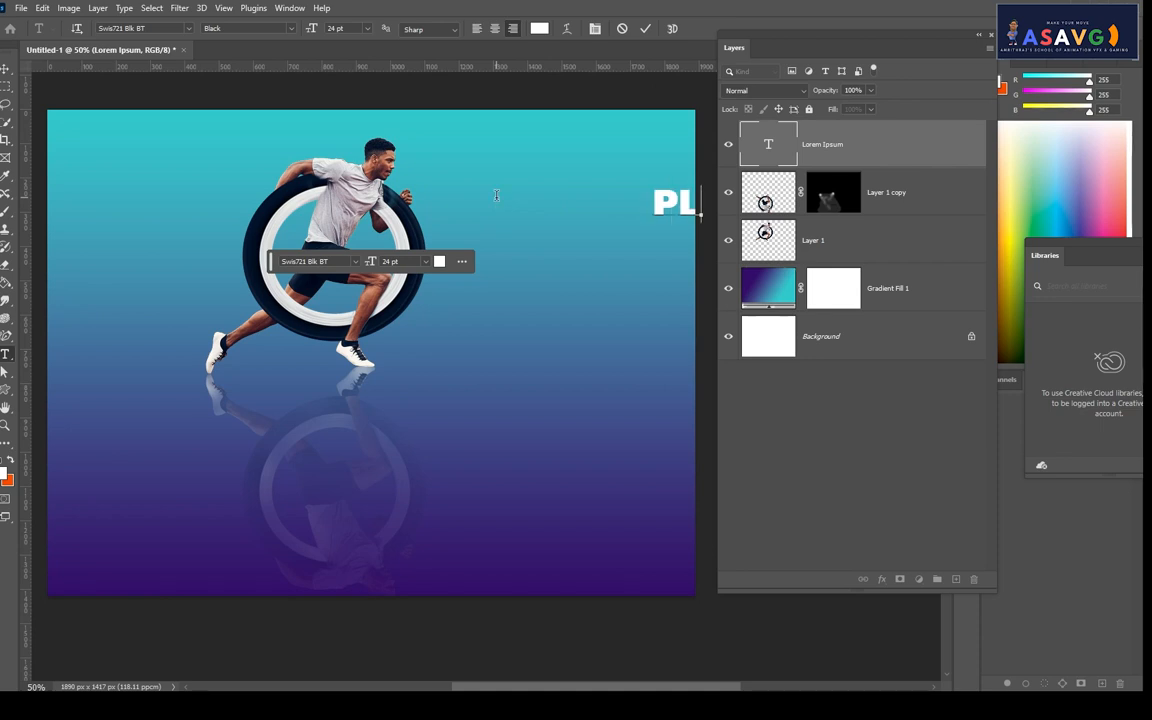
{"action": "key", "text": "BackSpace"}
{"action": "type", "text": "OLAR"}
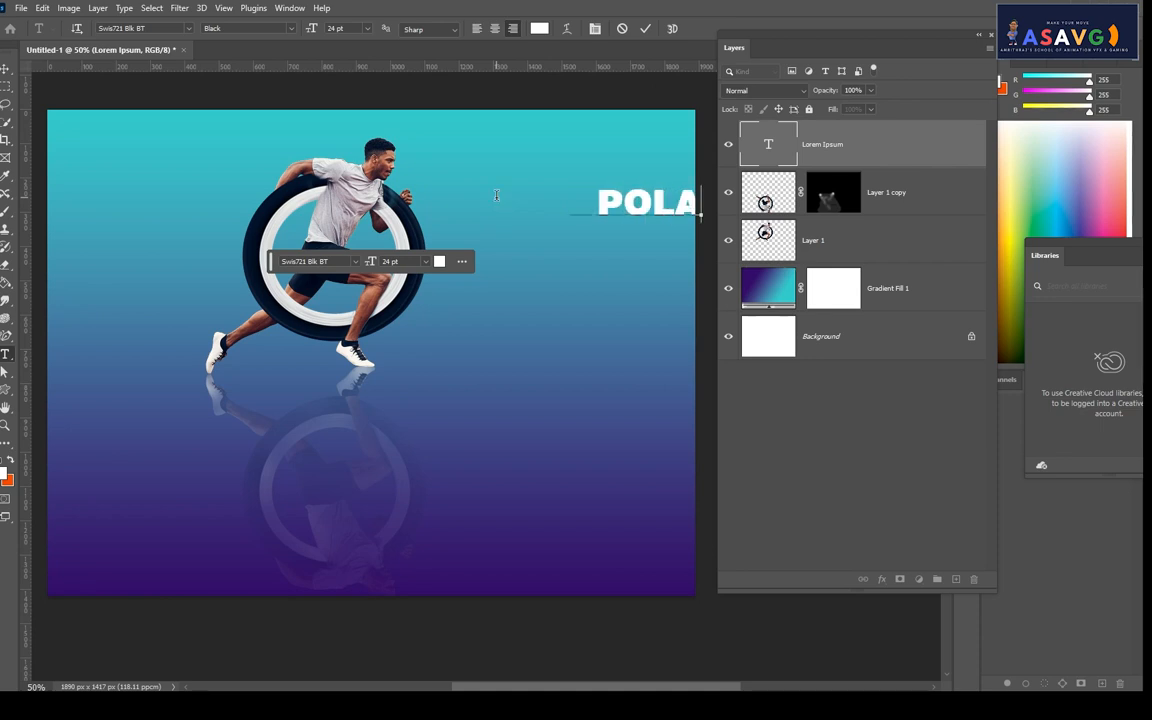
{"action": "left_click", "coordinate": [5, 68]}
{"action": "left_click_drag", "start_coordinate": [645, 210], "coordinate": [493, 210]}
{"action": "left_click", "coordinate": [180, 8]}
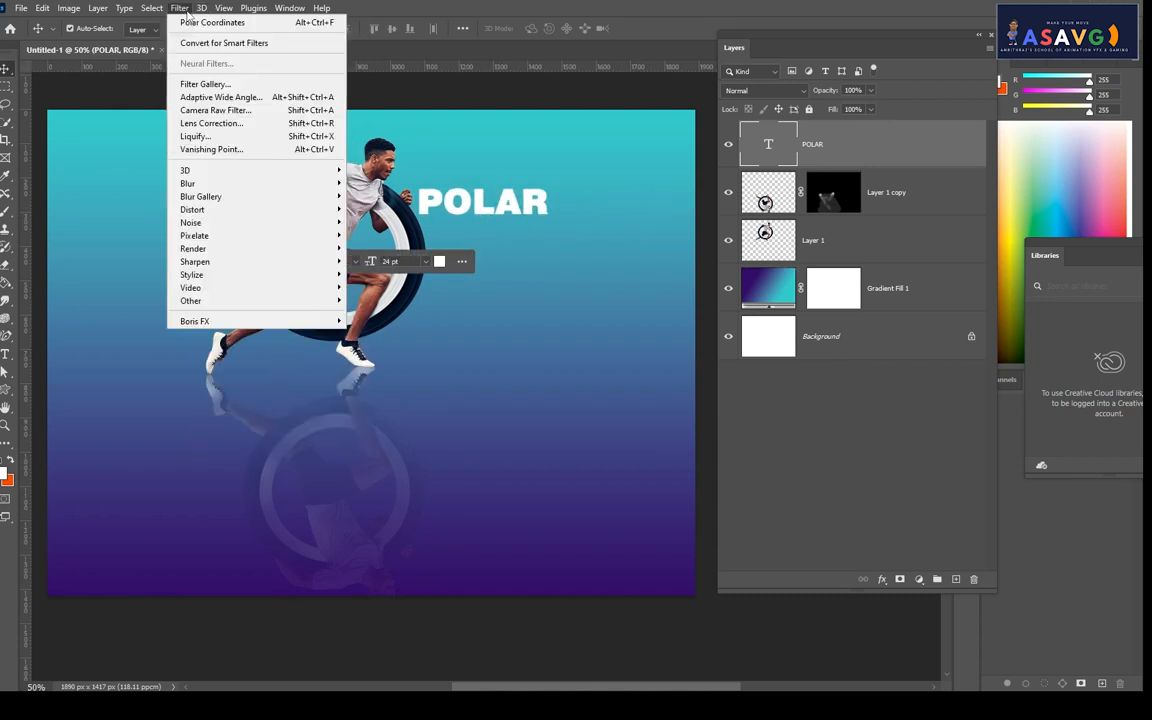
{"action": "mouse_move", "coordinate": [241, 213]}
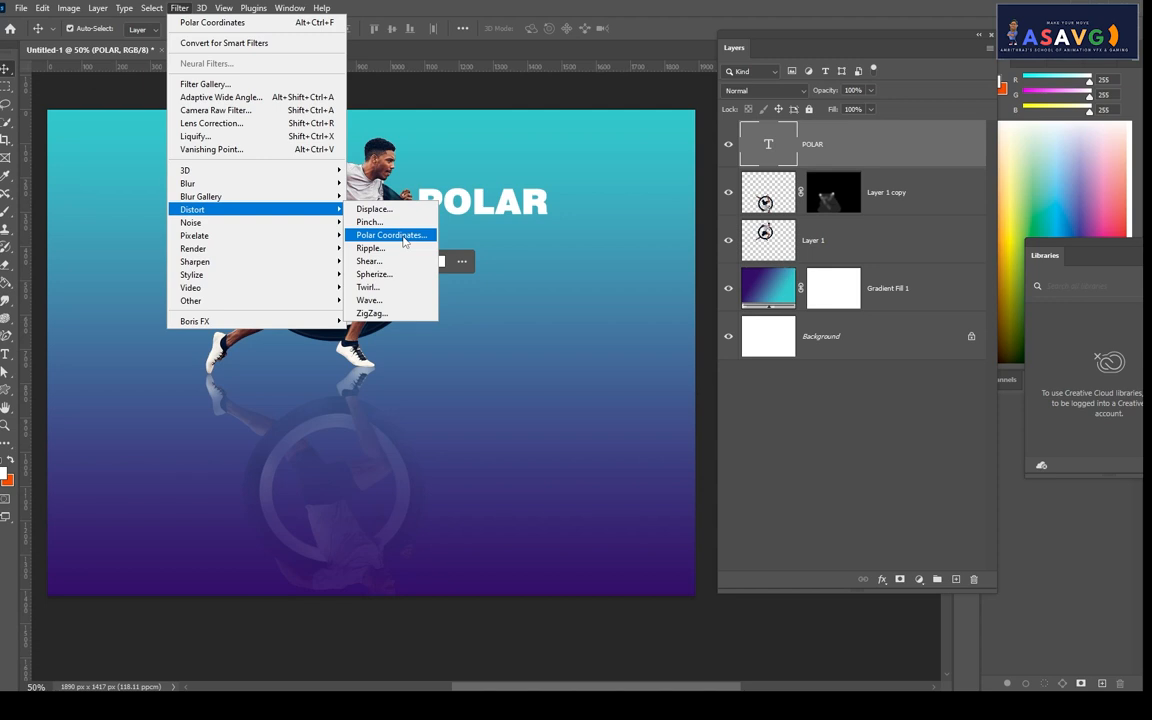
{"action": "left_click", "coordinate": [556, 201]}
- Extend the heading text to read "POLAR COORDINATES"
{"action": "double_click", "coordinate": [542, 203]}
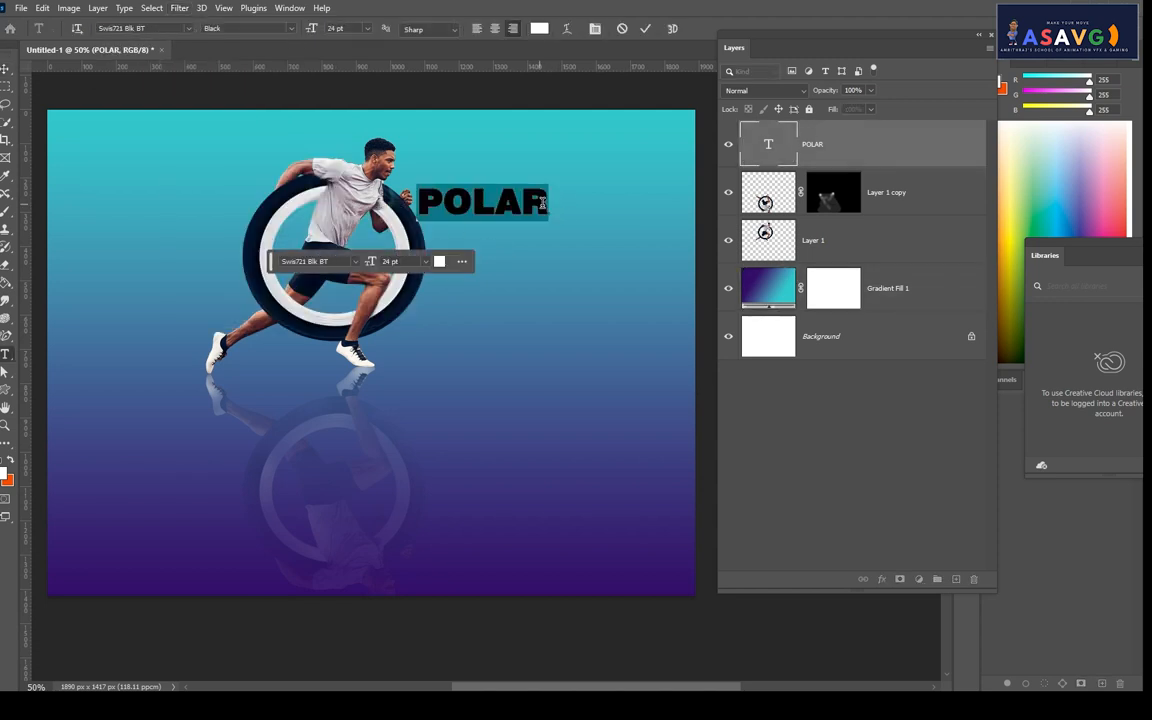
{"action": "left_click", "coordinate": [548, 203]}
{"action": "type", "text": "C"}
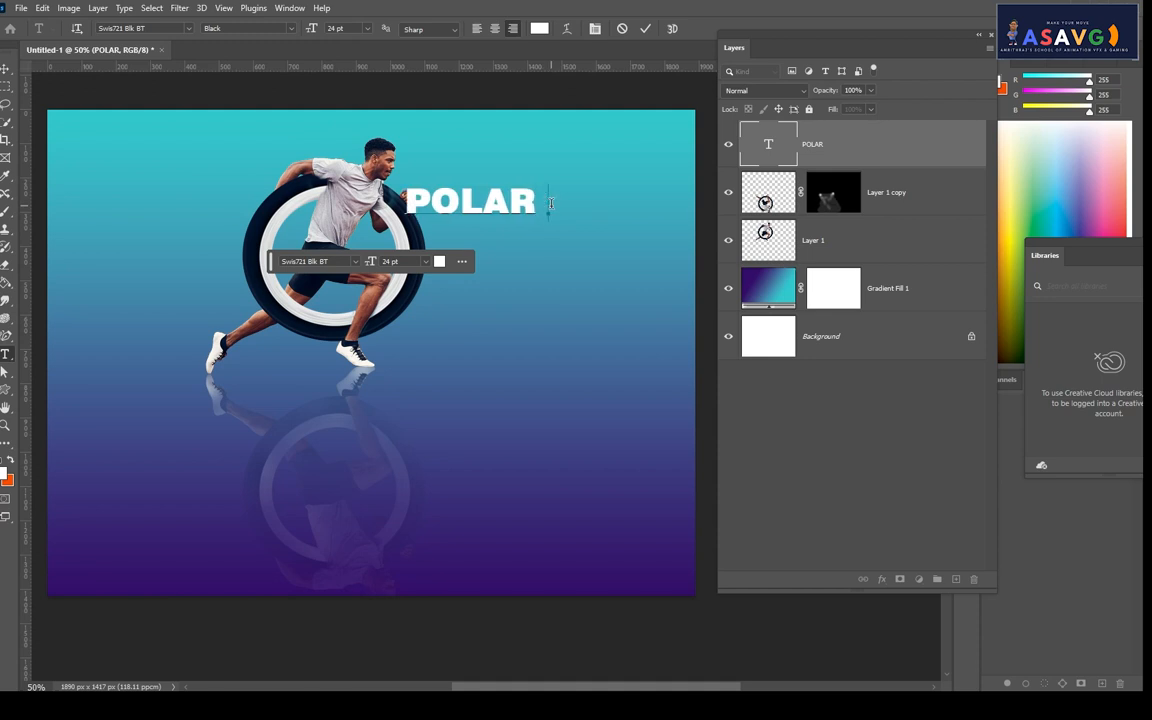
{"action": "type", "text": "O"}
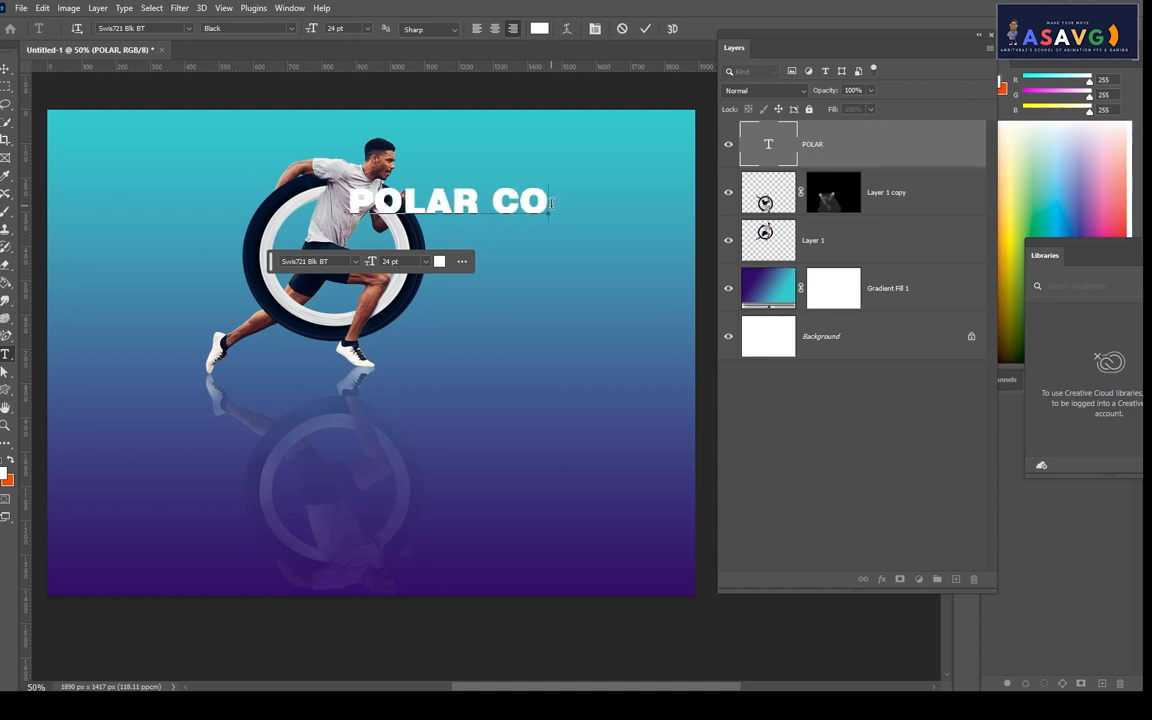
{"action": "type", "text": "OR"}
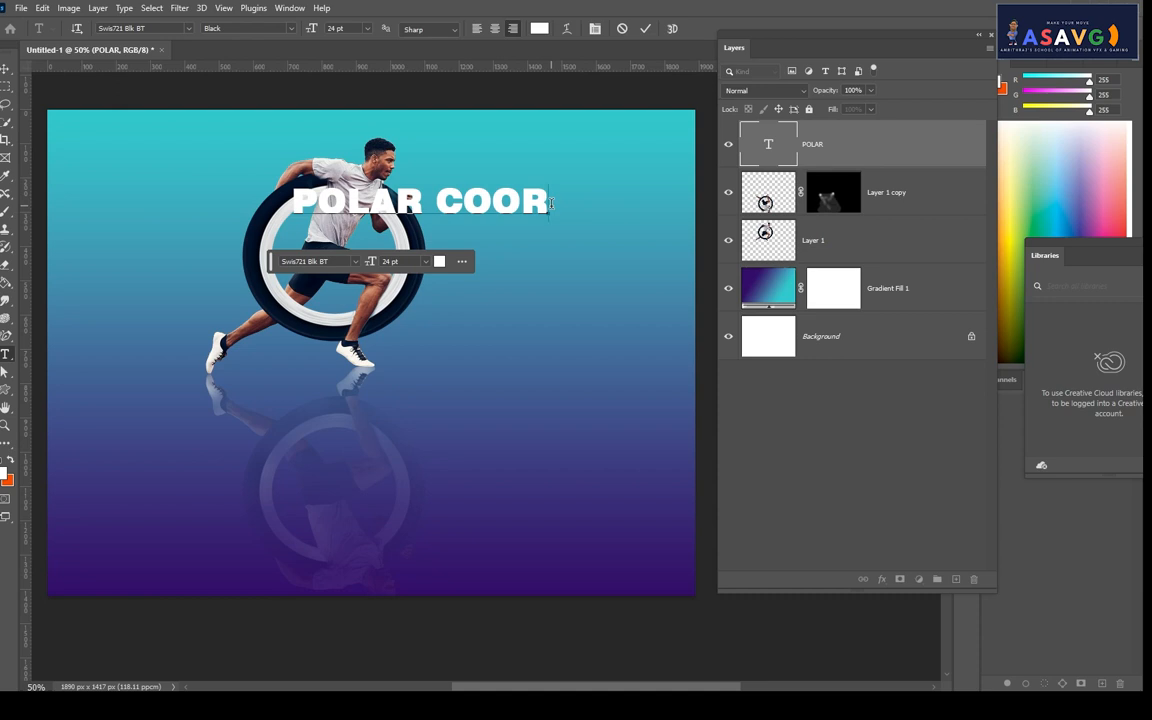
{"action": "type", "text": "DINATE"}
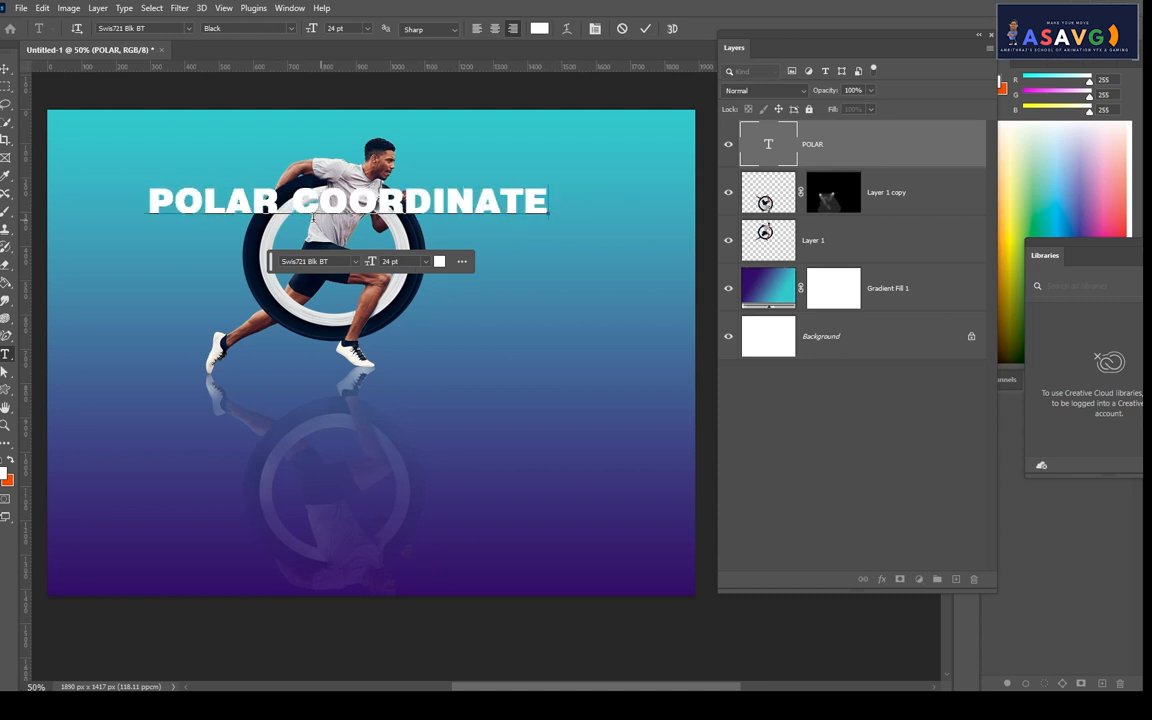
{"action": "type", "text": "S"}
- Insert a line break after the "C" of "COORDINATES" and move the two-line heading toward the canvas's right edge
{"action": "left_click", "coordinate": [293, 200]}
{"action": "key", "text": "Return"}
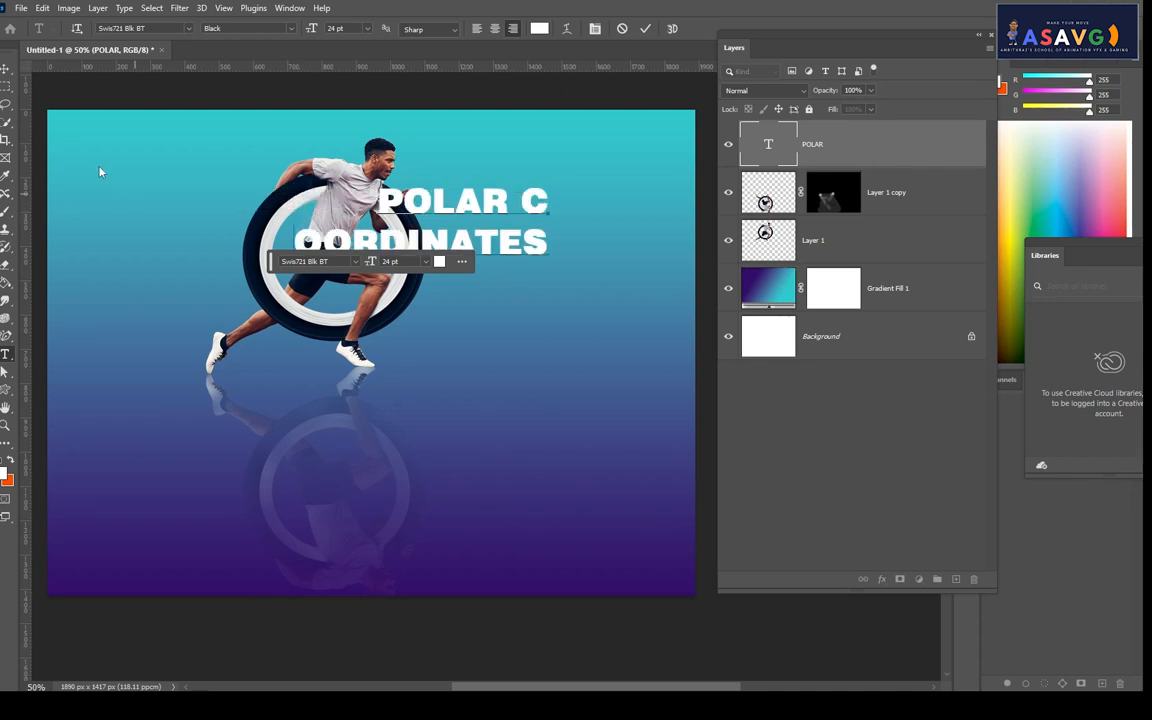
{"action": "left_click", "coordinate": [6, 68]}
{"action": "left_click_drag", "start_coordinate": [525, 208], "coordinate": [625, 210]}
- Try to rework the line break between "POLAR" and "C" in the heading and move the text block lower
{"action": "double_click", "coordinate": [625, 210]}
{"action": "left_click", "coordinate": [625, 210]}
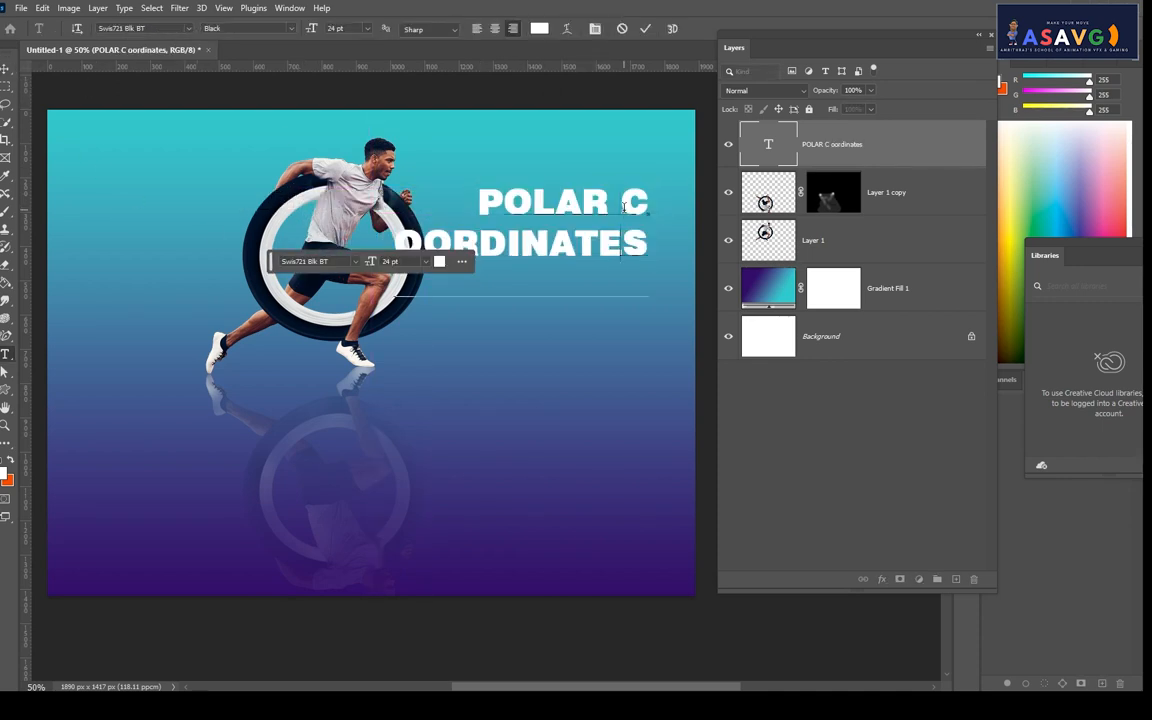
{"action": "key", "text": "Return"}
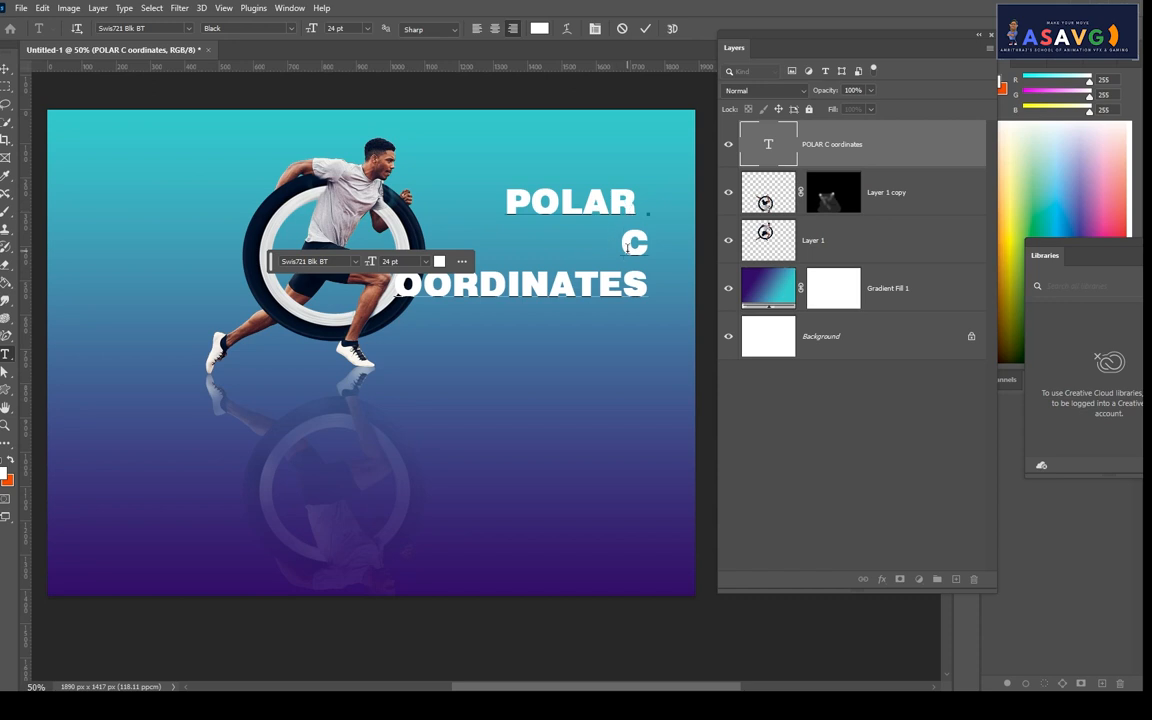
{"action": "key", "text": "BackSpace"}
{"action": "key", "text": "BackSpace"}
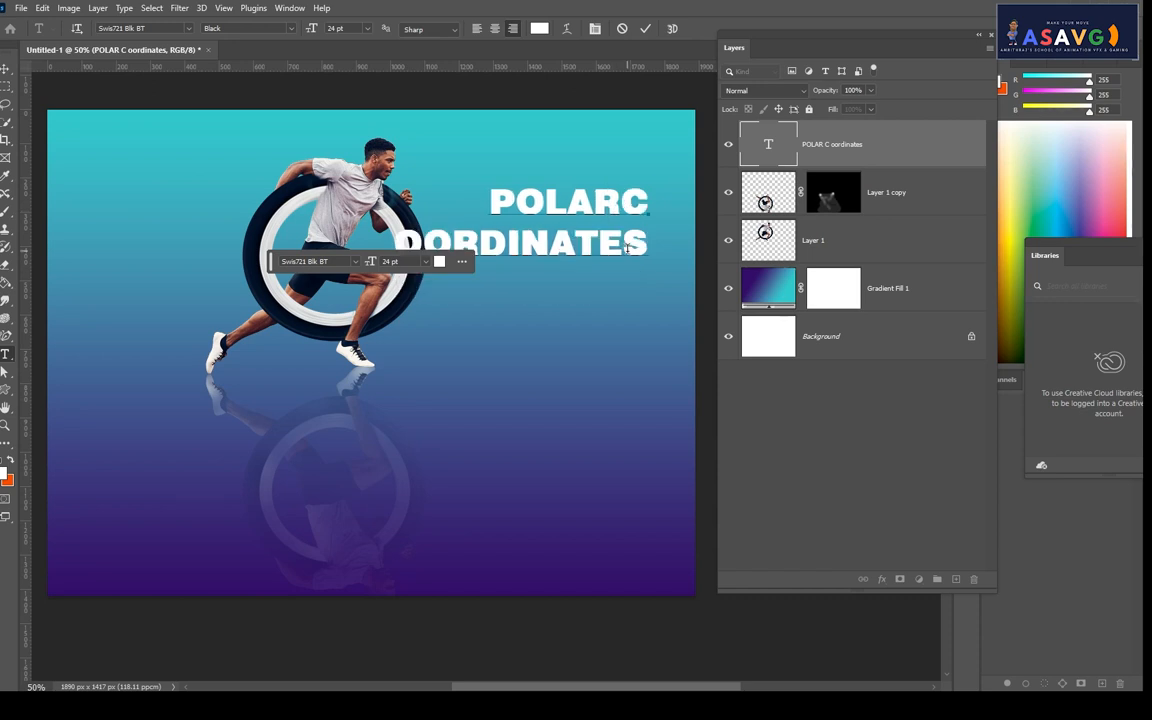
{"action": "key", "text": "BackSpace"}
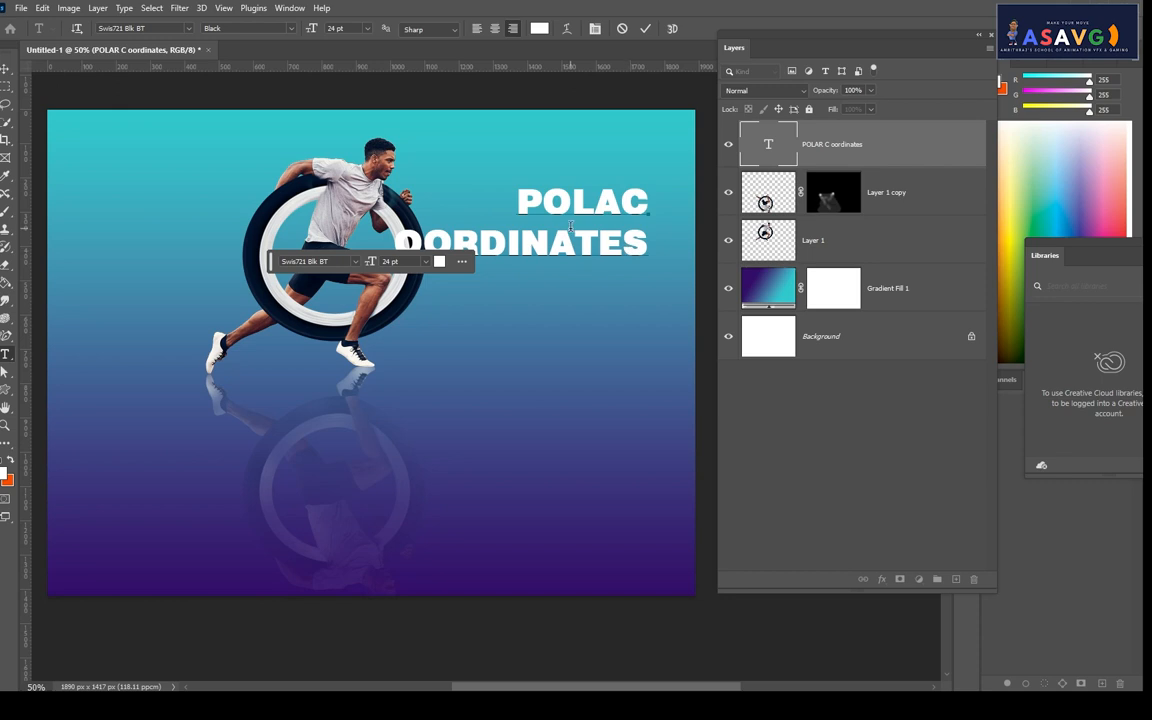
{"action": "type", "text": "R"}
{"action": "key", "text": "Return"}
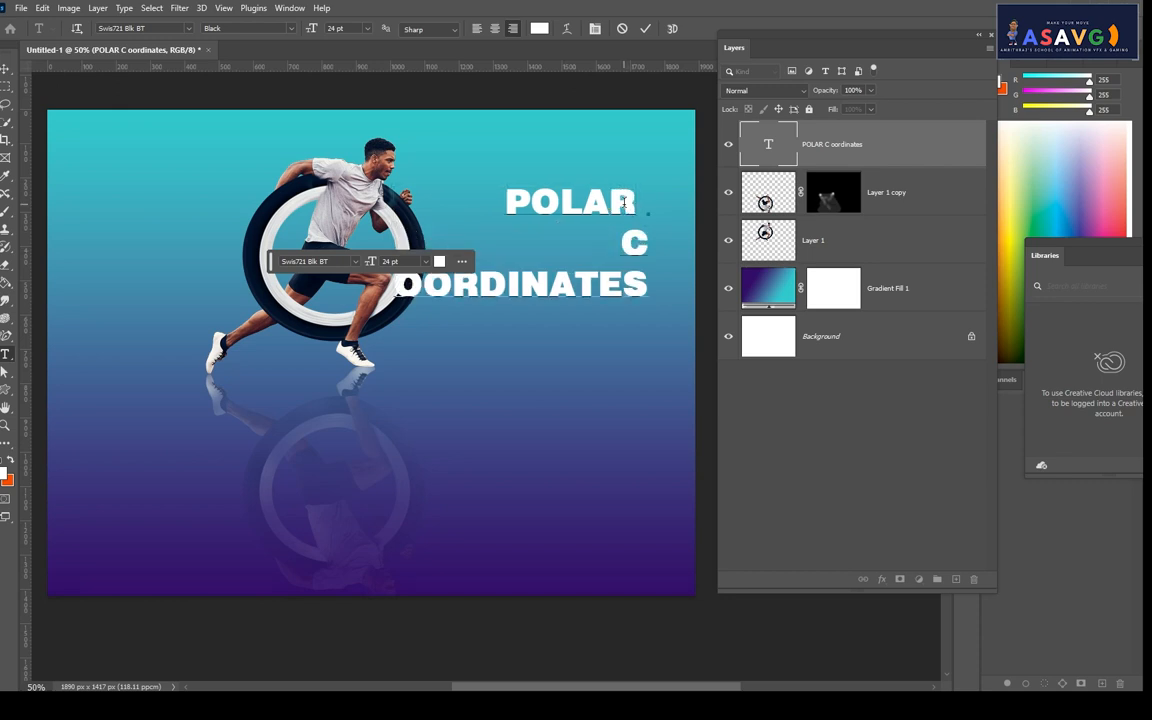
{"action": "left_click", "coordinate": [6, 68]}
{"action": "left_click_drag", "start_coordinate": [514, 293], "coordinate": [480, 390]}
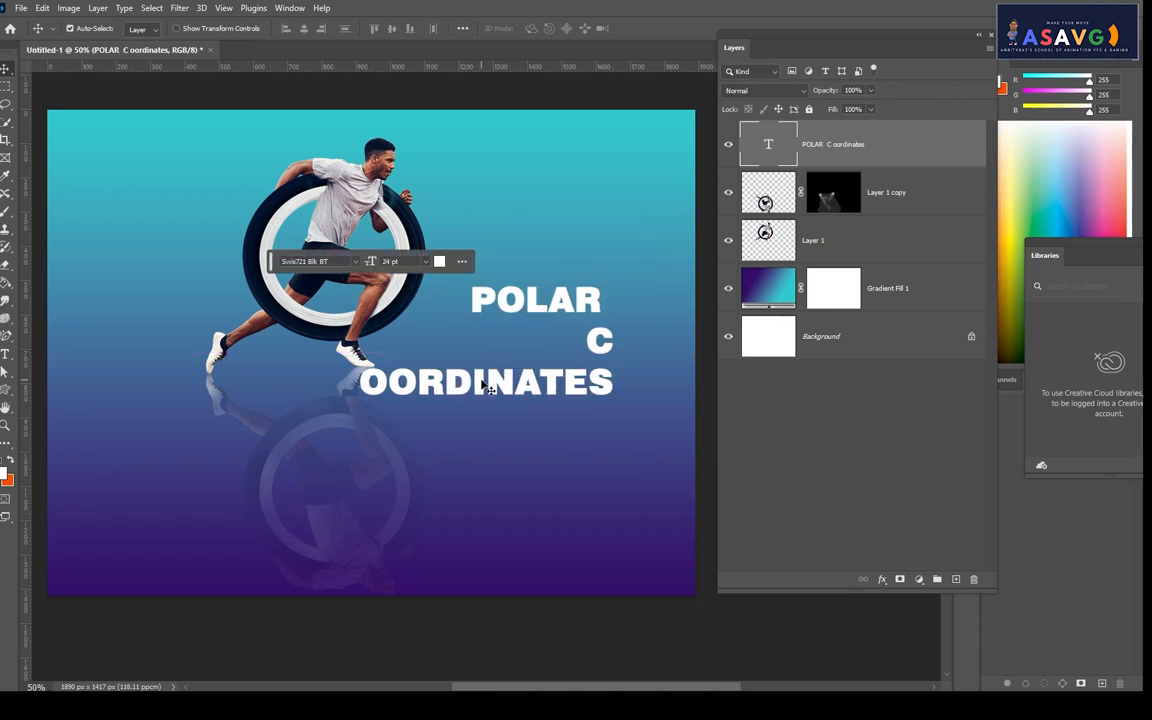
- Clear the heading's text and delete its text layer
{"action": "double_click", "coordinate": [480, 388]}
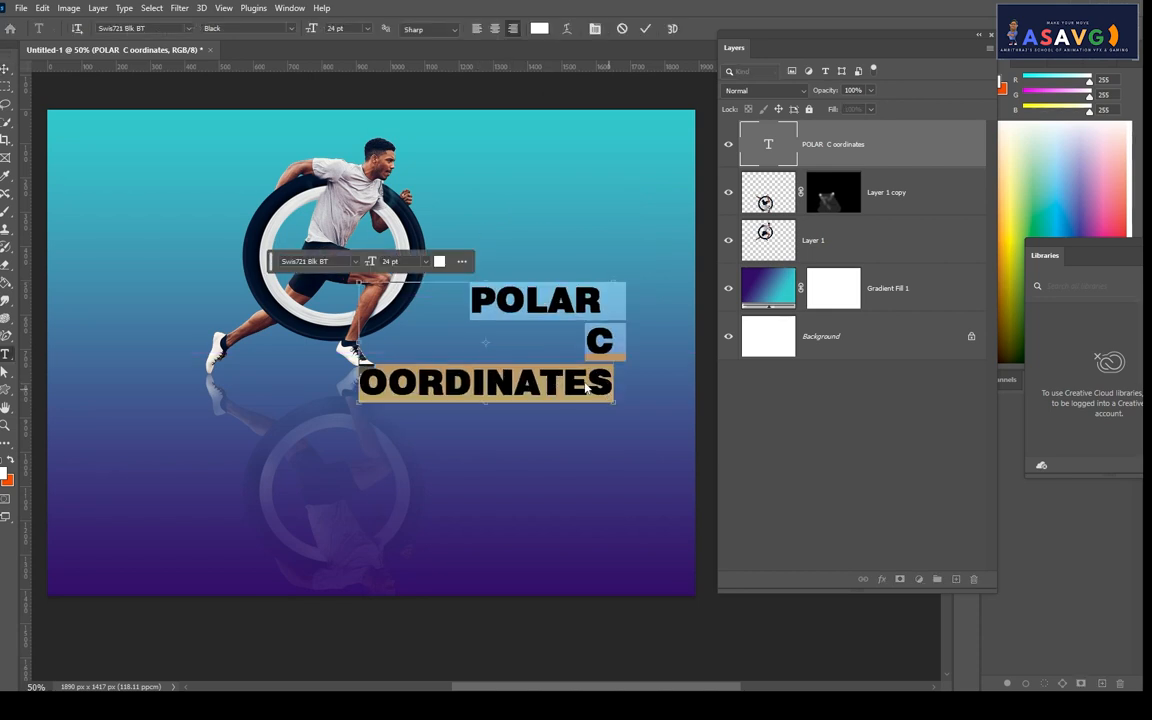
{"action": "key", "text": "BackSpace"}
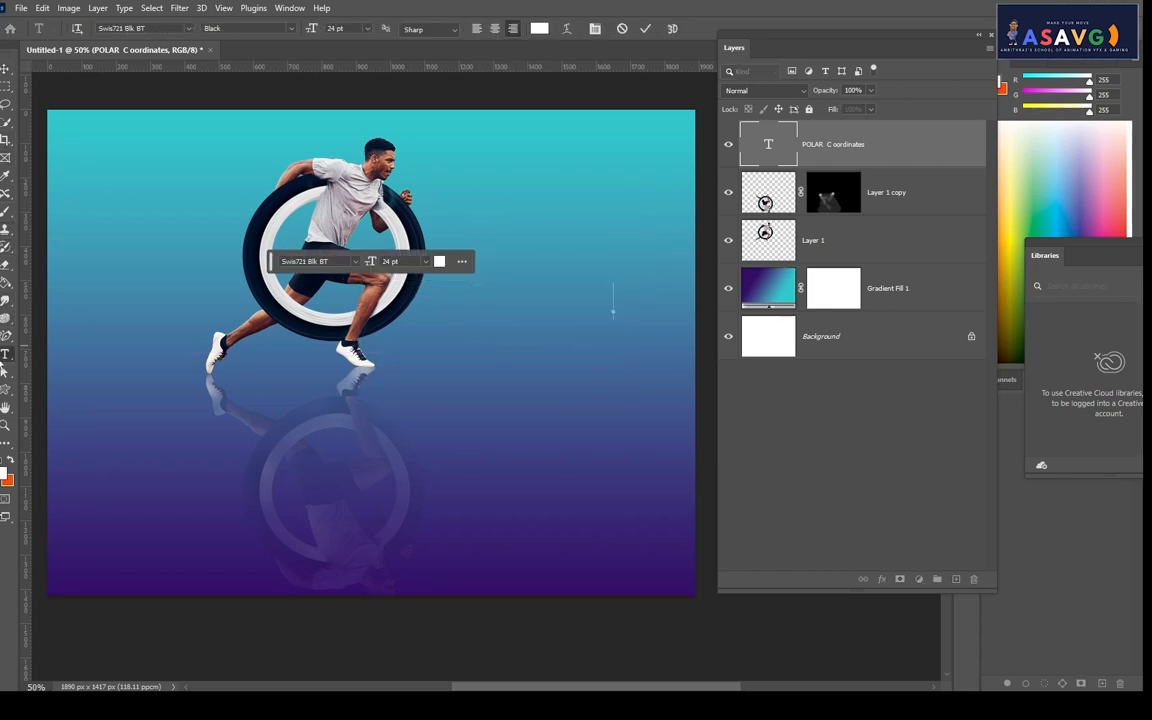
{"action": "key", "text": "Escape"}
{"action": "key", "text": "v"}
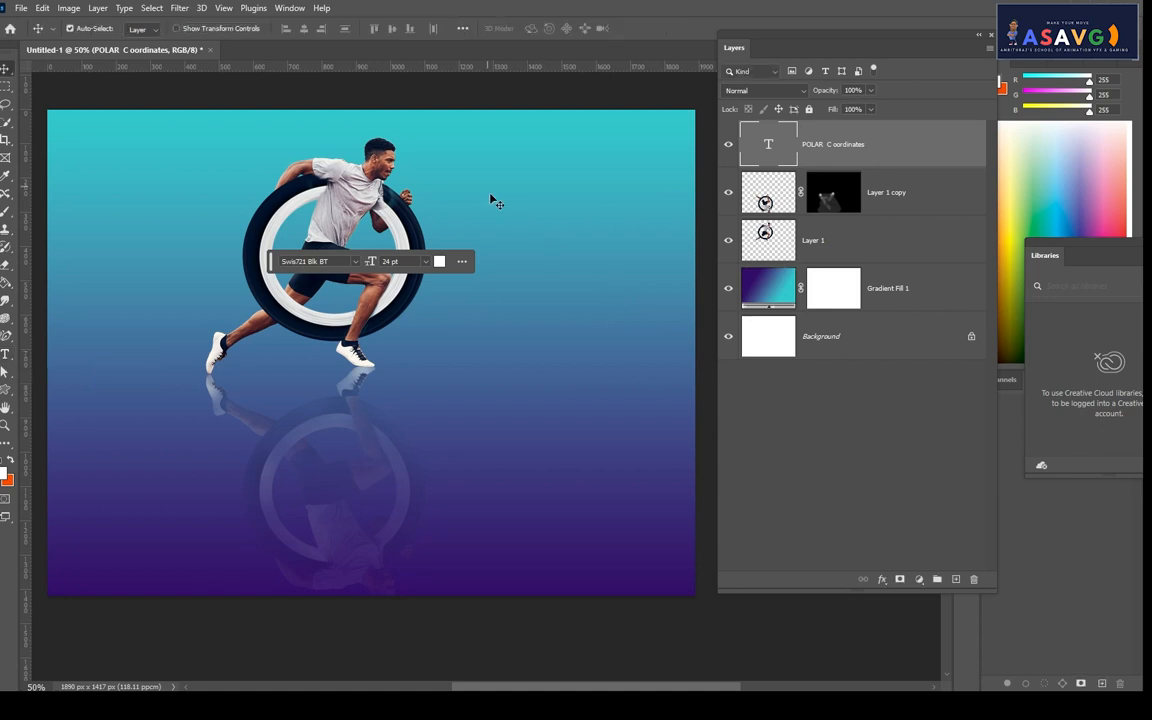
{"action": "key", "text": "Delete"}
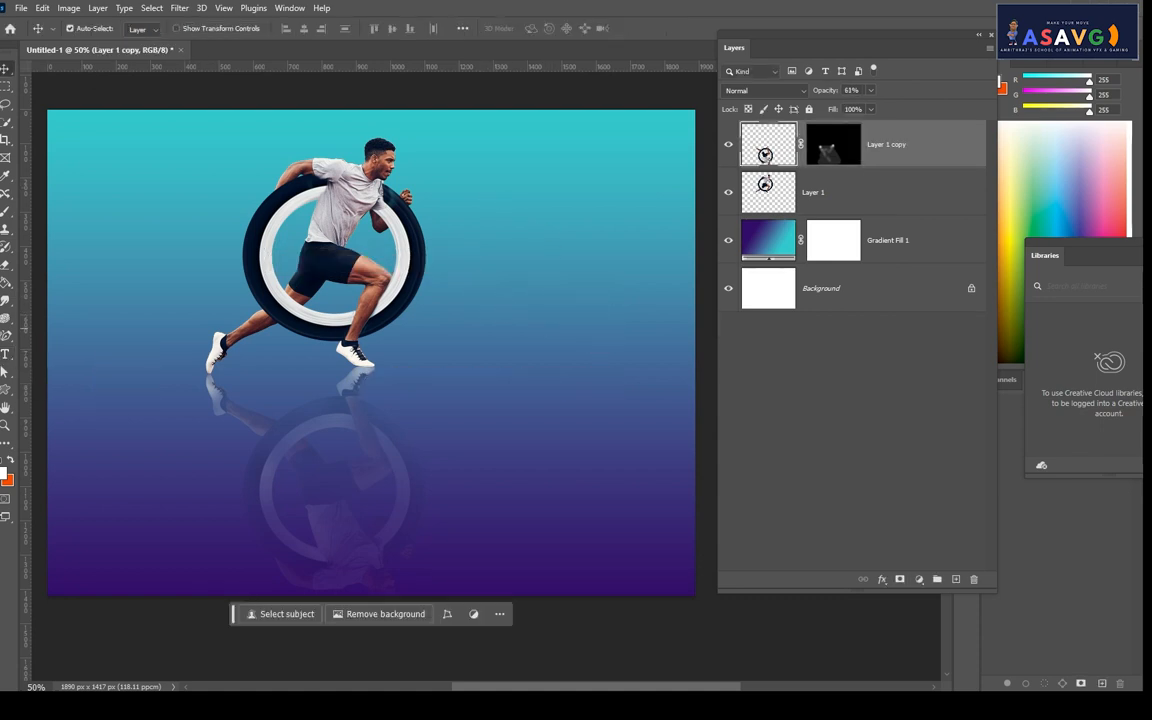
- Add a new text box beside the runner, enter "POLAR COORDINATES" in an enlarged frame, and move it left onto the canvas
{"action": "left_click", "coordinate": [8, 355]}
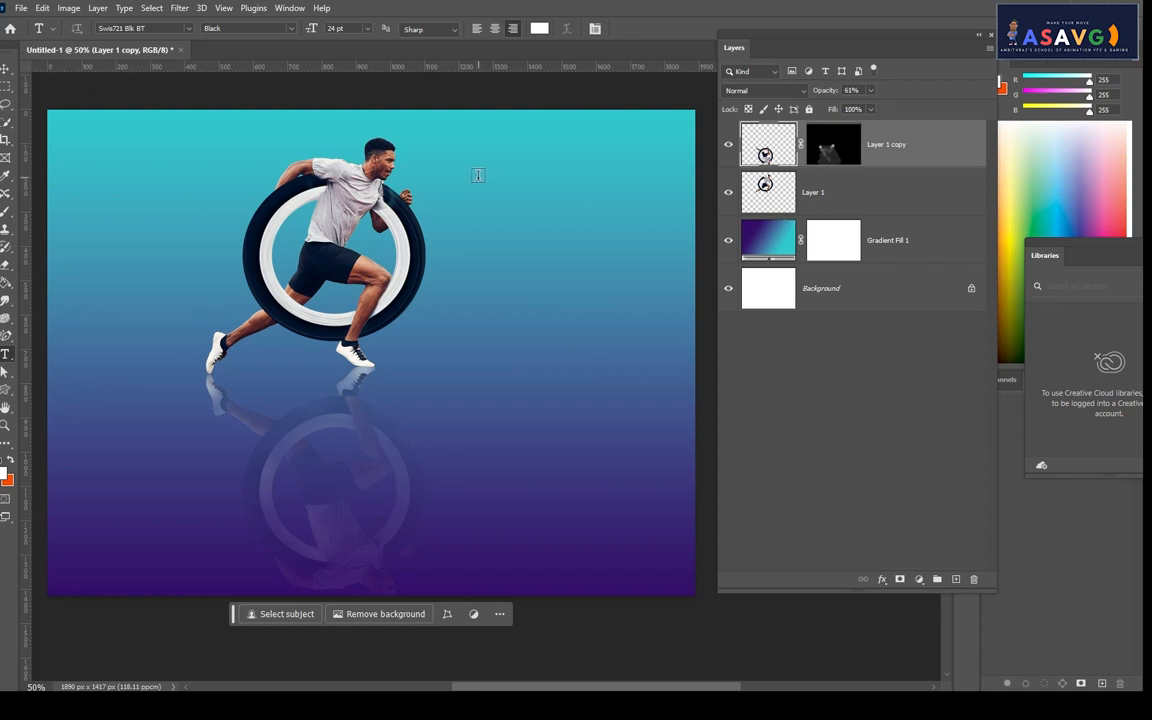
{"action": "left_click_drag", "start_coordinate": [479, 179], "coordinate": [637, 250]}
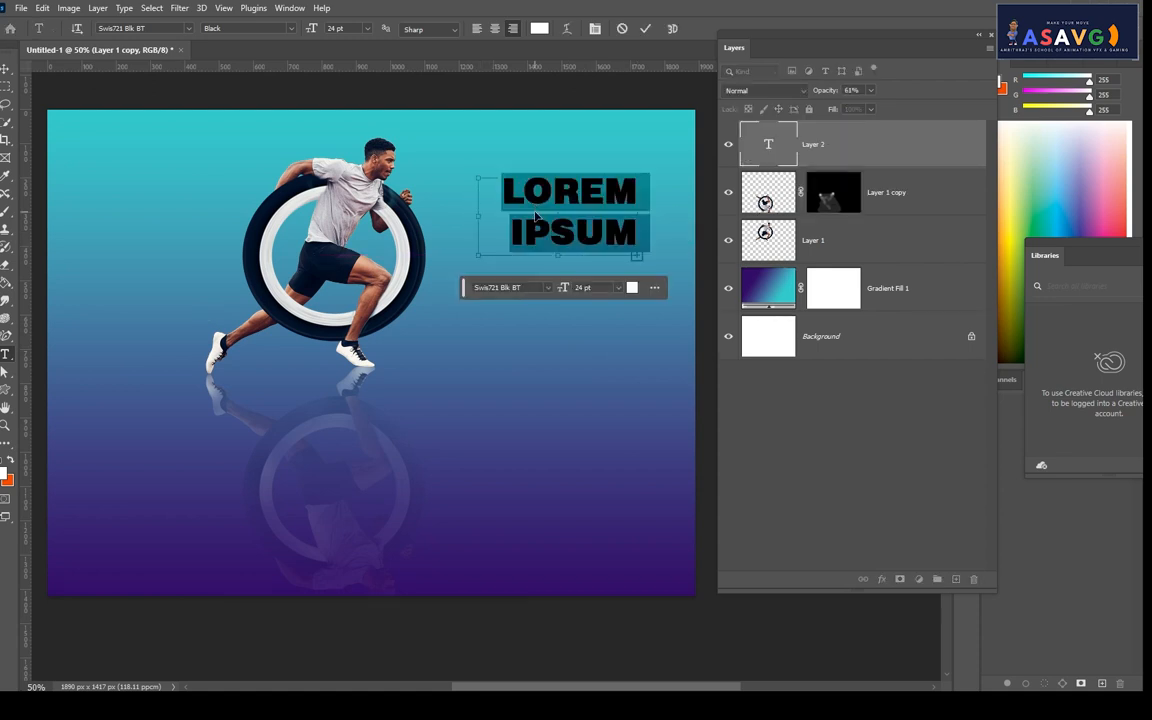
{"action": "type", "text": "POLAR C"}
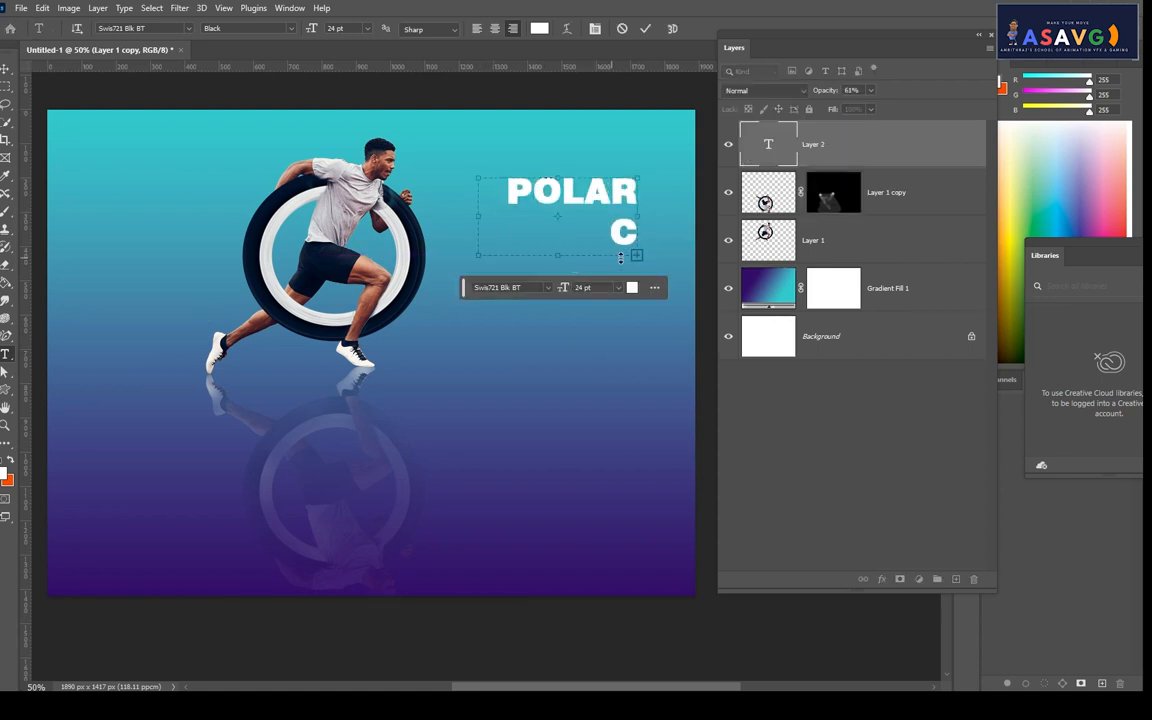
{"action": "left_click_drag", "start_coordinate": [636, 257], "coordinate": [715, 328]}
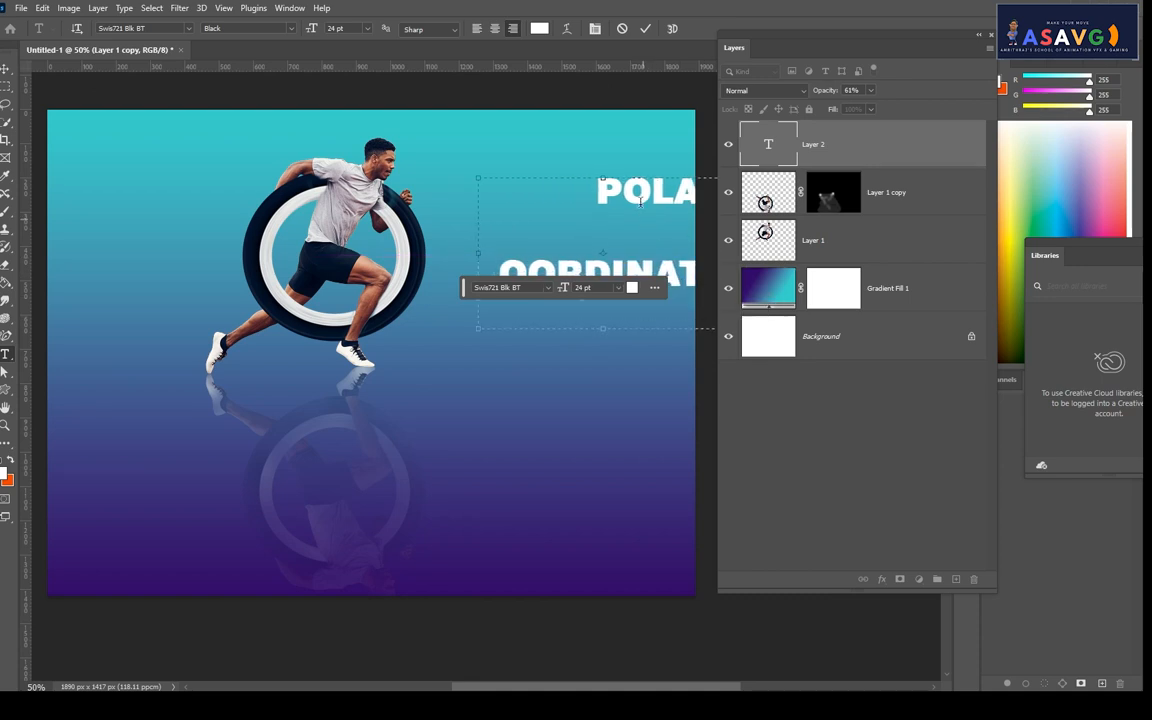
{"action": "key", "text": "Escape"}
{"action": "key", "text": "v"}
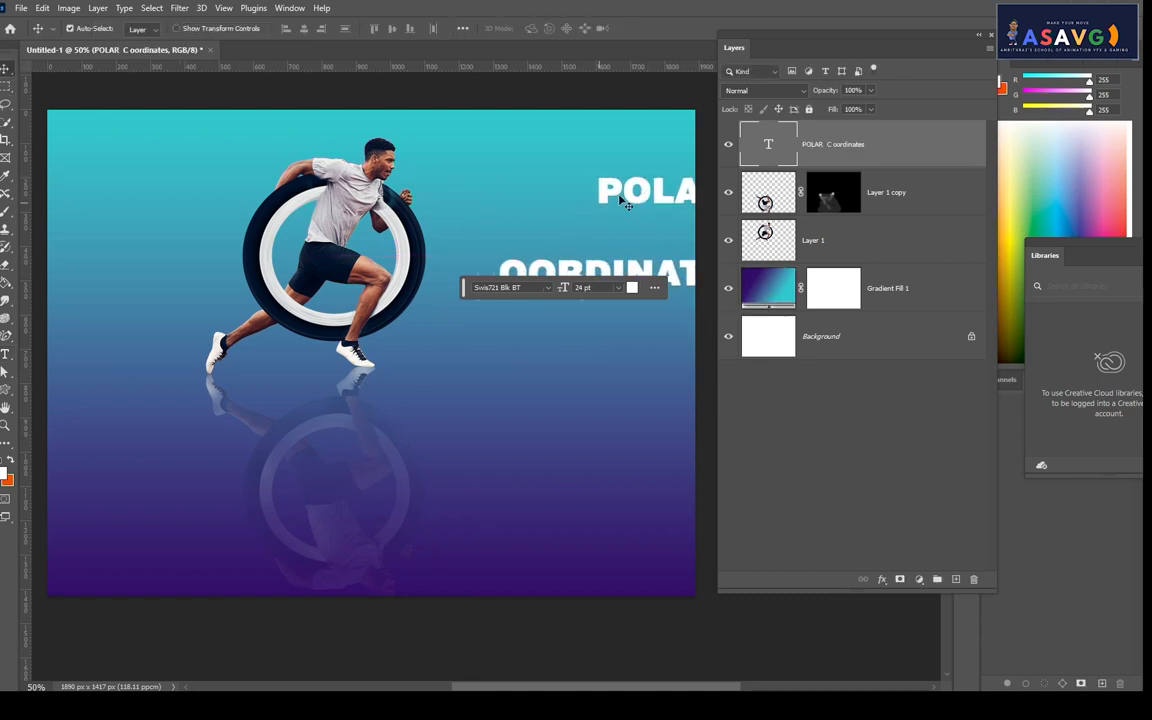
{"action": "left_click_drag", "start_coordinate": [625, 203], "coordinate": [497, 203]}
- Widen the text box, rejoin the "C" with "OORDINATES", and move the heading down and right, mostly clear of the runner
{"action": "double_click", "coordinate": [586, 263]}
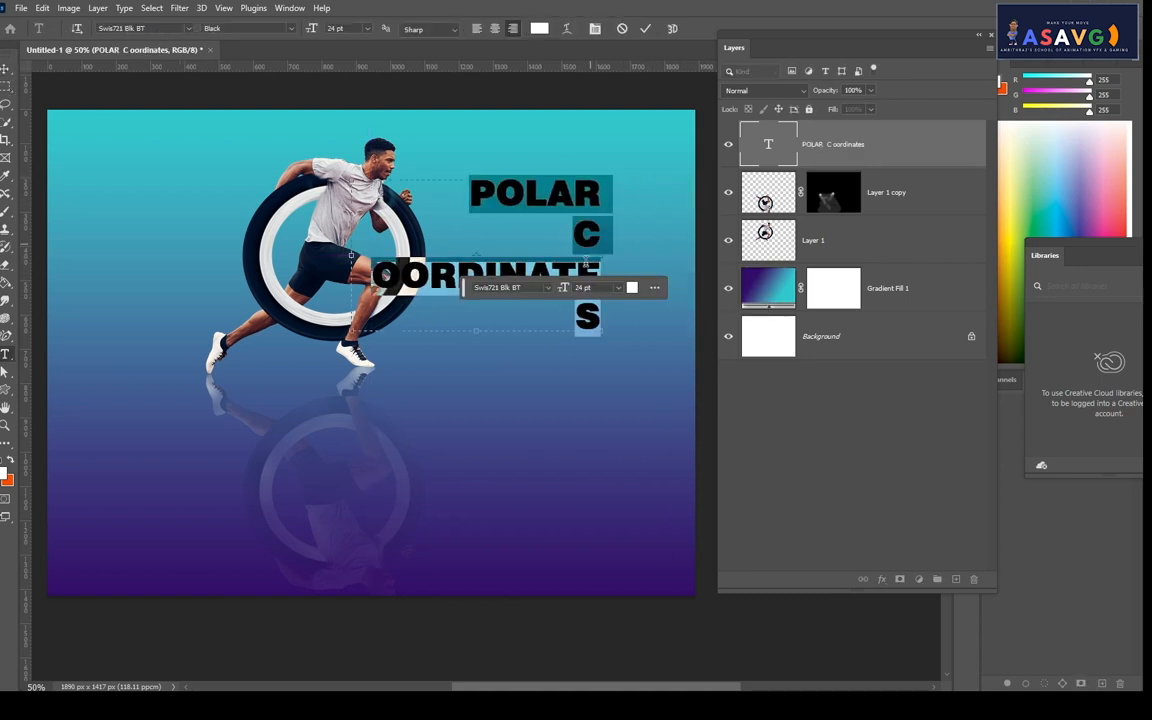
{"action": "left_click_drag", "start_coordinate": [351, 332], "coordinate": [194, 395]}
{"action": "left_click", "coordinate": [579, 236]}
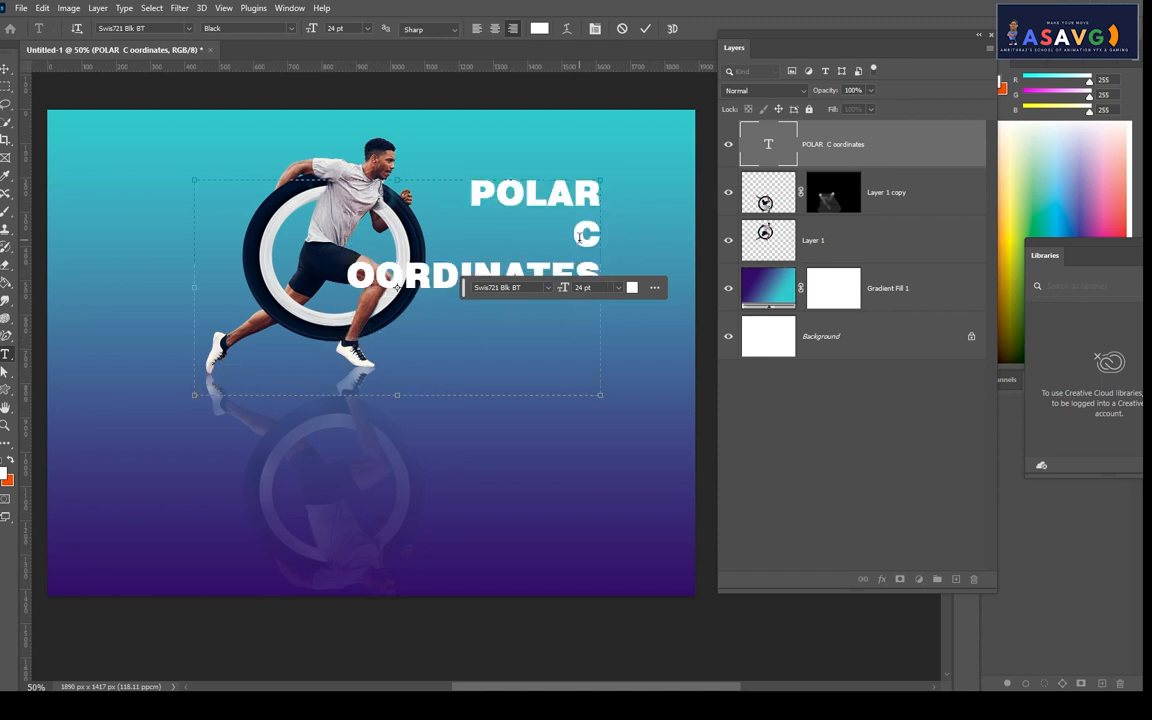
{"action": "key", "text": "Delete"}
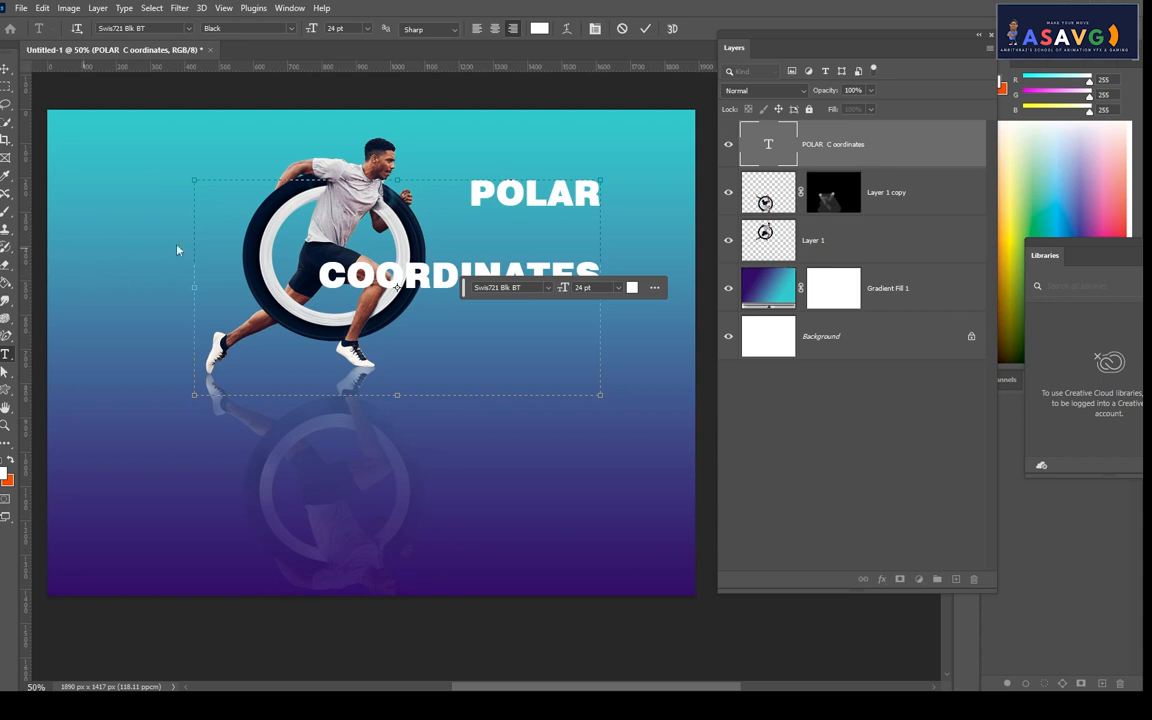
{"action": "left_click", "coordinate": [6, 70]}
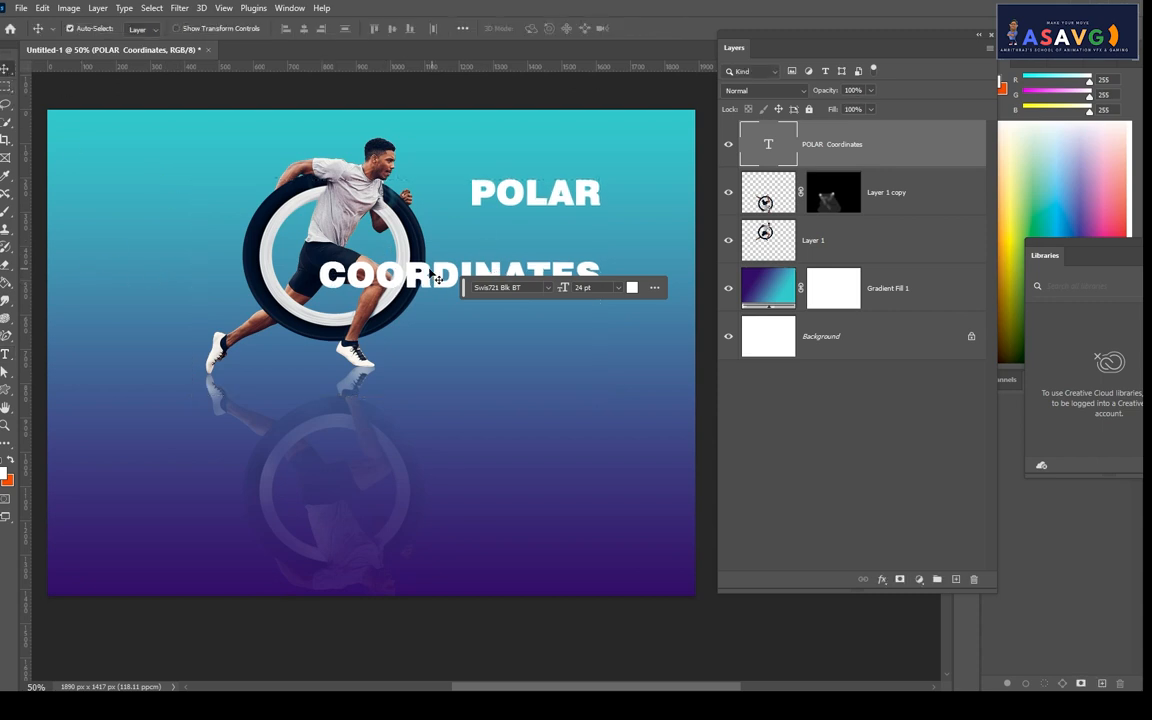
{"action": "left_click_drag", "start_coordinate": [430, 271], "coordinate": [492, 359]}
- Color the letters "DINATES" in the heading with the dark blue #3d4182 sampled from the background gradient
{"action": "double_click", "coordinate": [573, 272]}
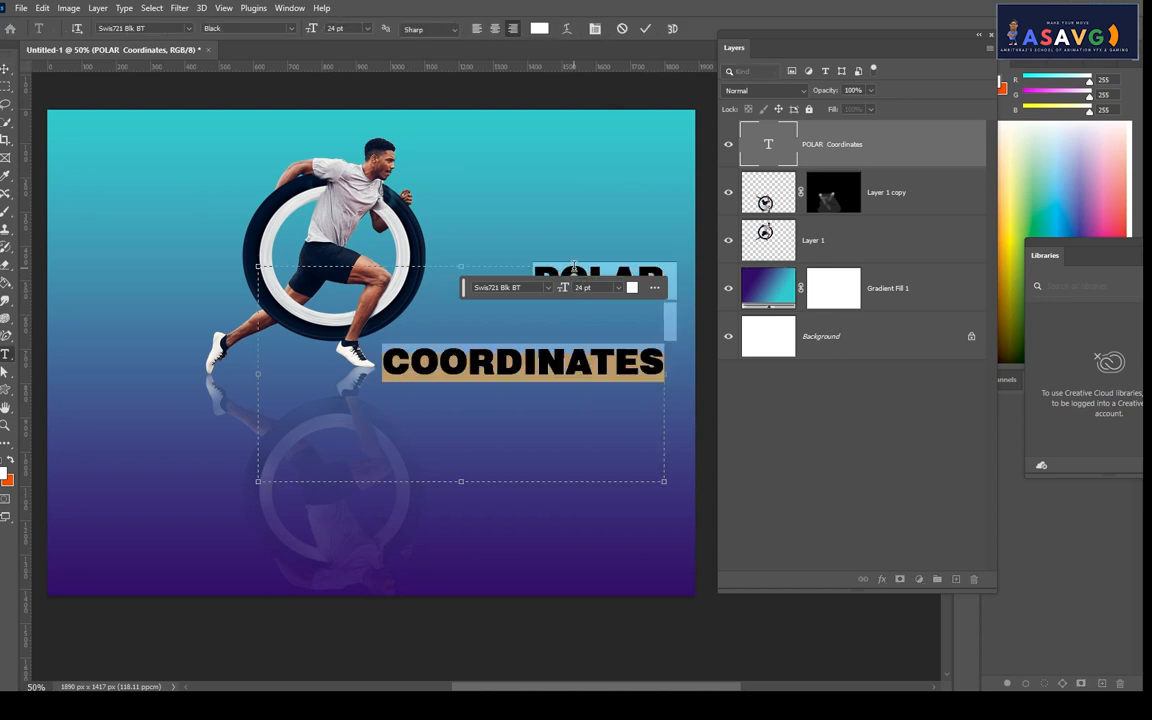
{"action": "left_click", "coordinate": [492, 416]}
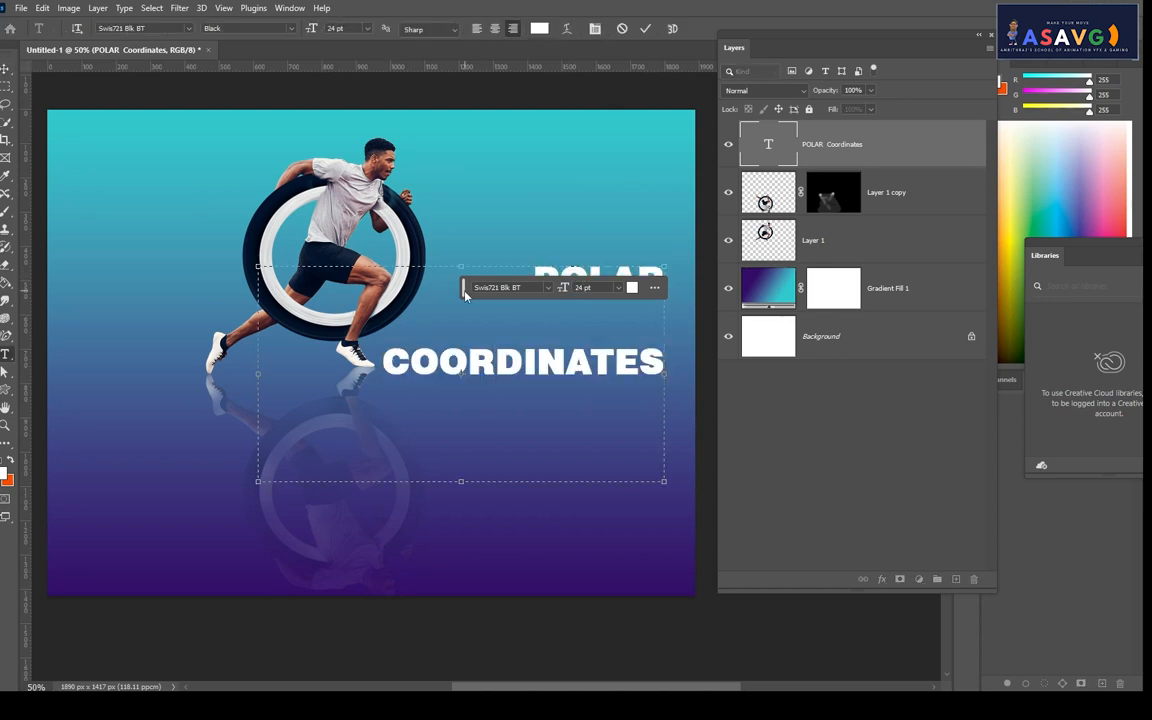
{"action": "left_click_drag", "start_coordinate": [386, 364], "coordinate": [683, 362]}
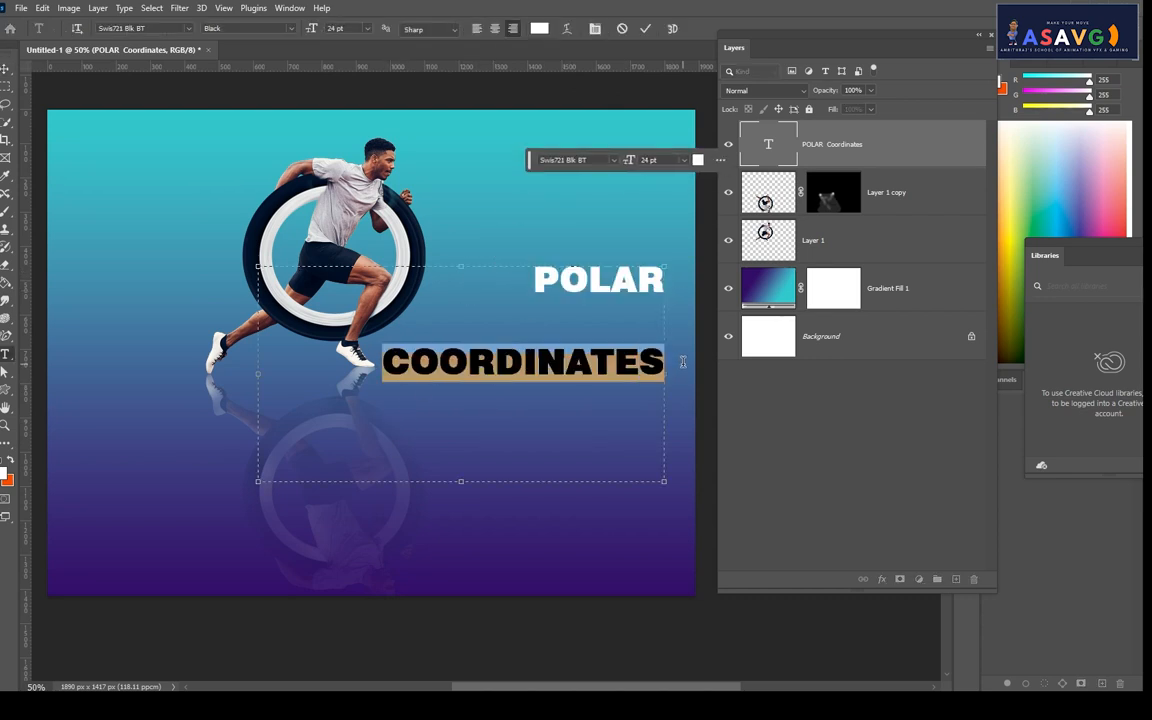
{"action": "left_click", "coordinate": [517, 357]}
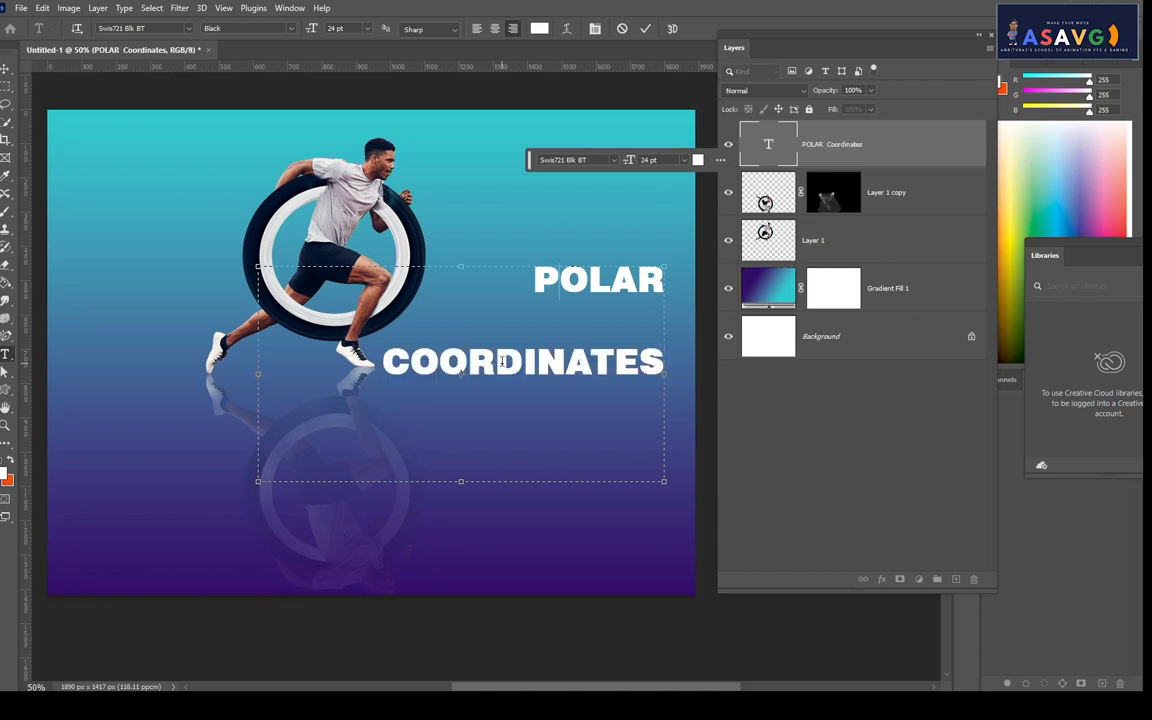
{"action": "left_click_drag", "start_coordinate": [502, 362], "coordinate": [666, 362]}
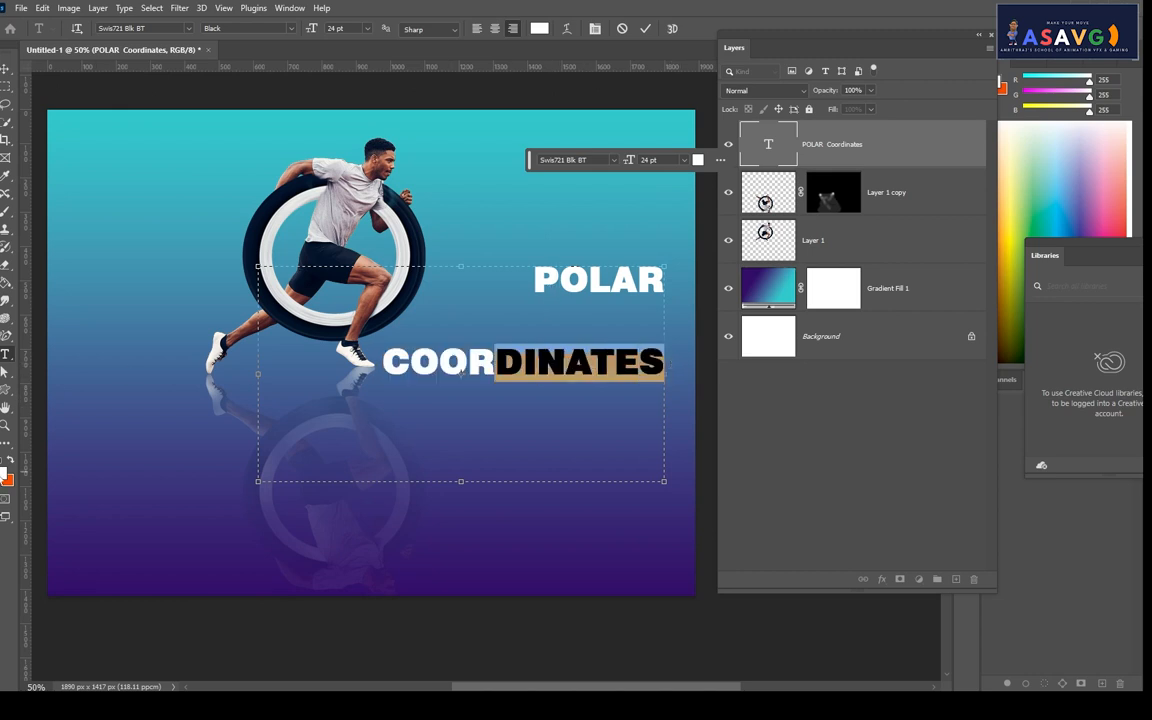
{"action": "left_click", "coordinate": [3, 473]}
{"action": "left_click", "coordinate": [201, 456]}
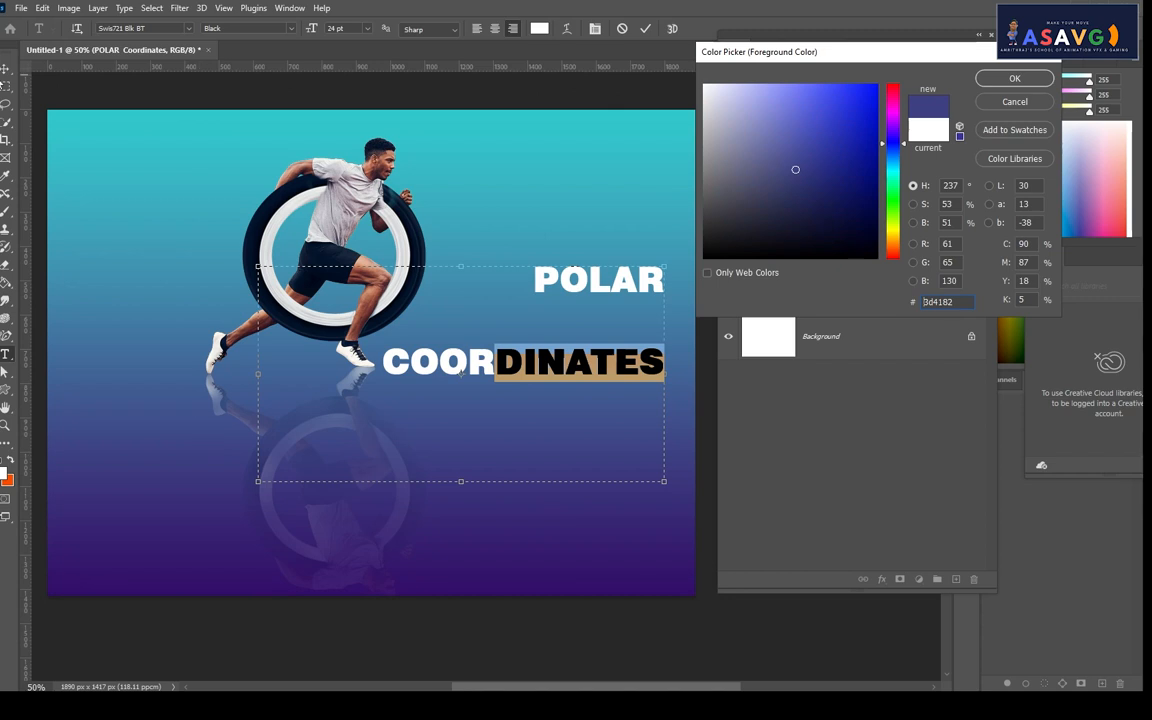
{"action": "left_click", "coordinate": [1015, 79]}
{"action": "key", "text": "ctrl+Return"}
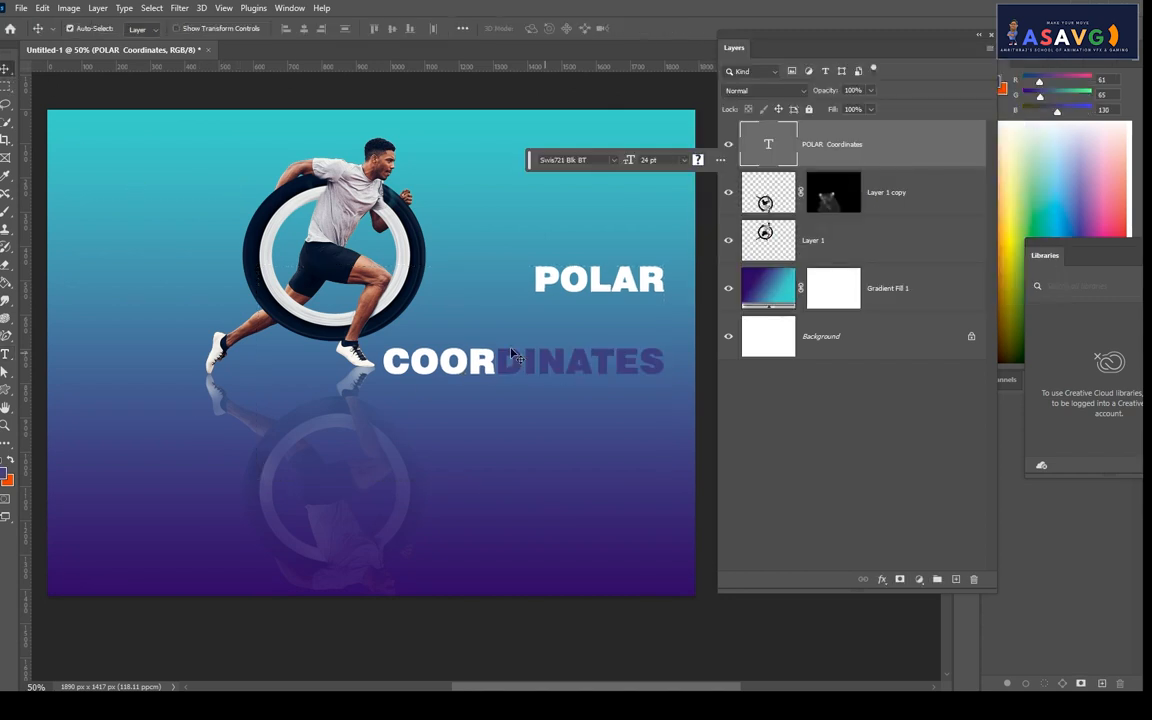
- Try to recolor the whole word "COORDINATES" with the teal #35c0c9 sampled from the background, and undo it
{"action": "double_click", "coordinate": [493, 368]}
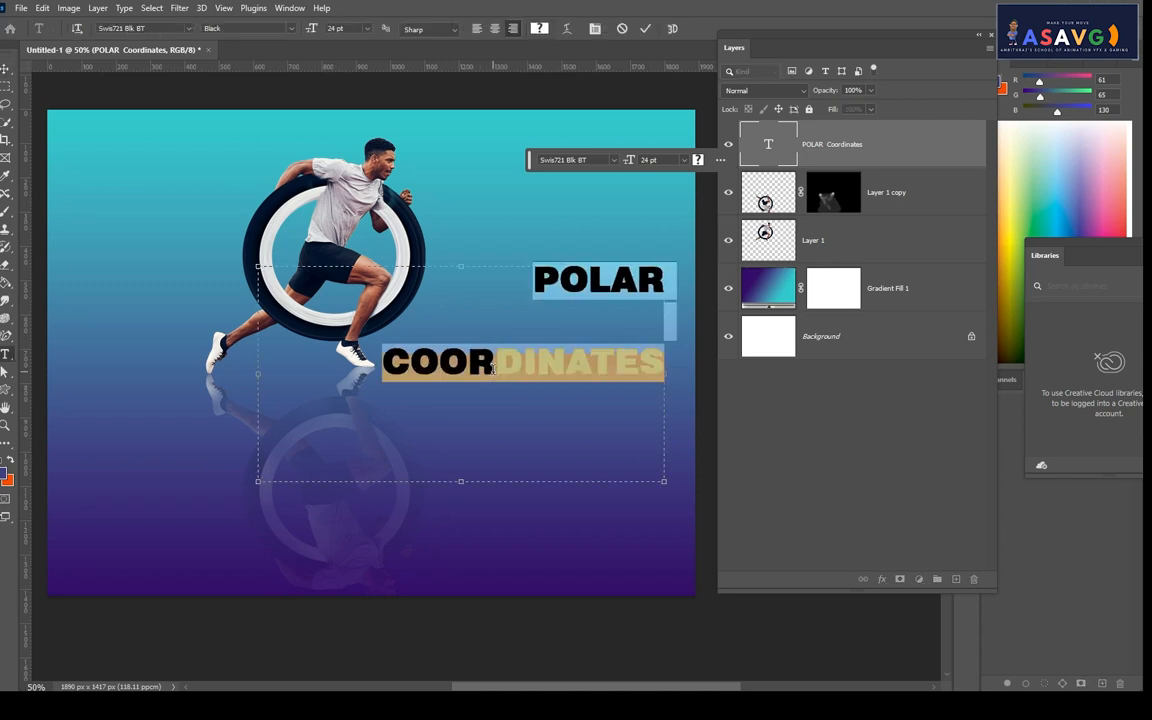
{"action": "left_click", "coordinate": [493, 368]}
{"action": "double_click", "coordinate": [493, 368]}
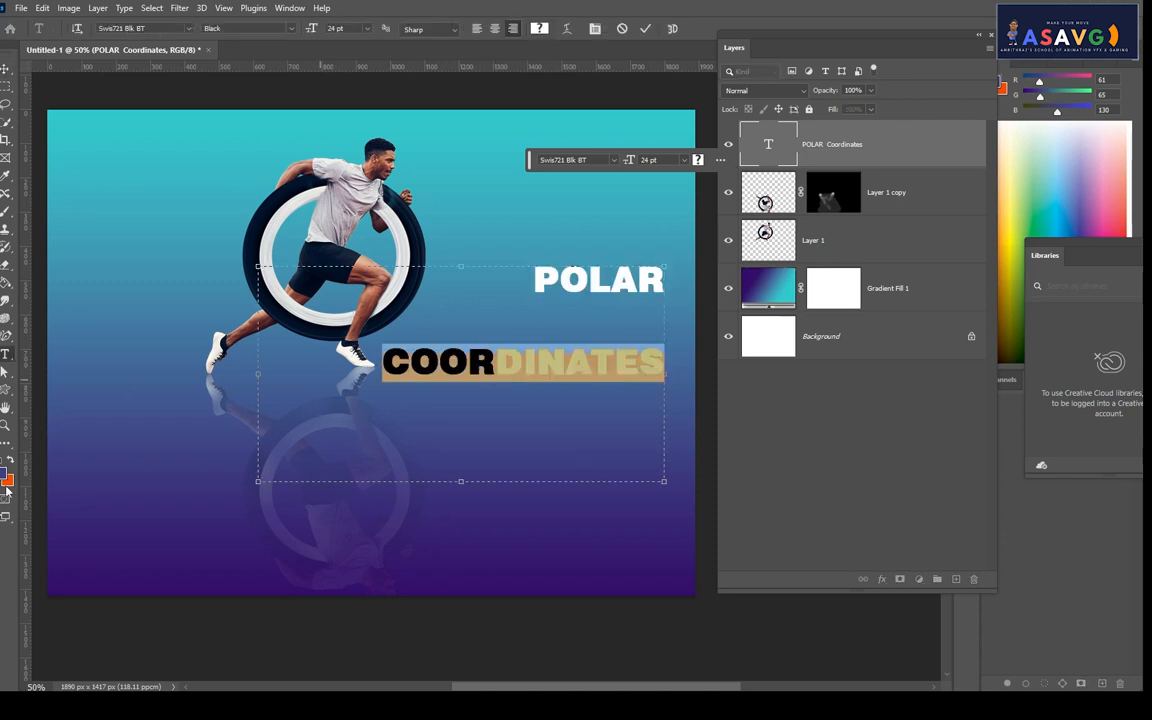
{"action": "left_click", "coordinate": [6, 484]}
{"action": "left_click", "coordinate": [137, 237]}
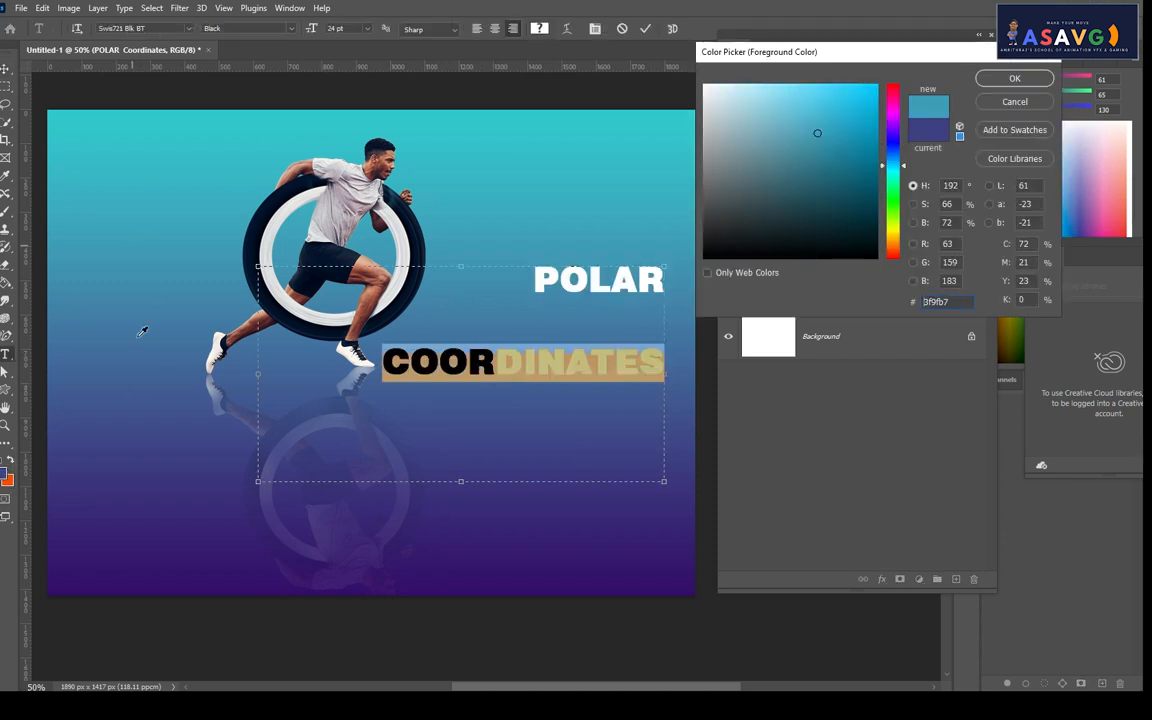
{"action": "left_click", "coordinate": [122, 398]}
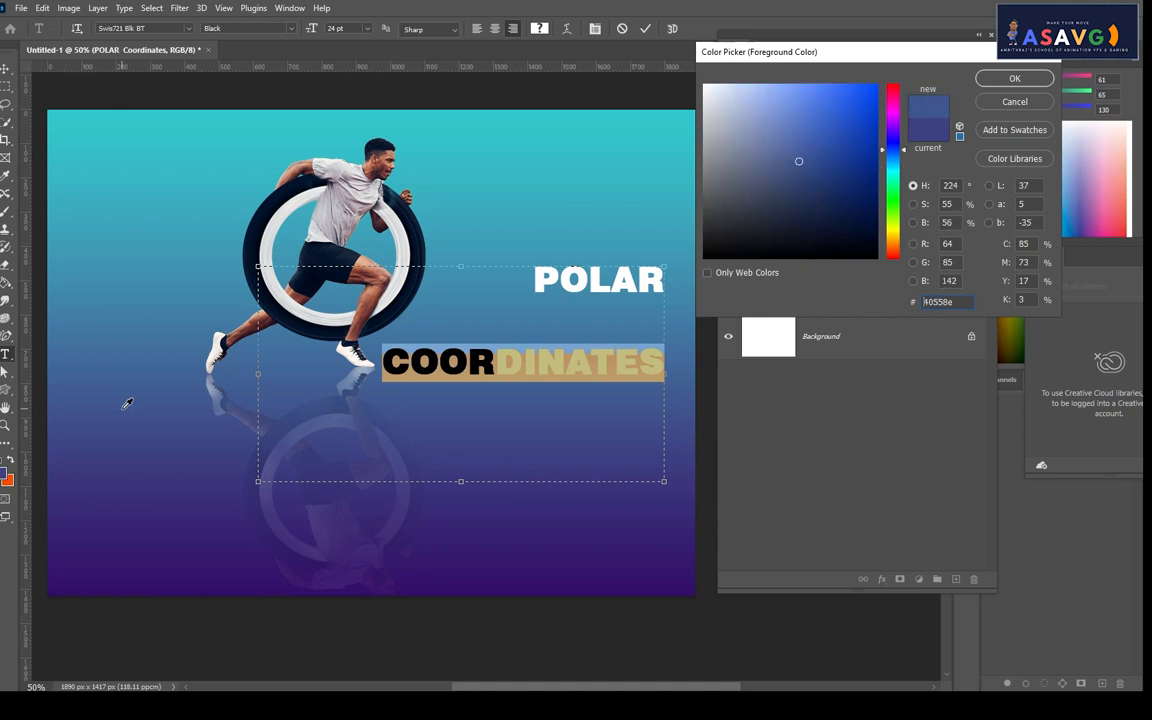
{"action": "left_click", "coordinate": [80, 121]}
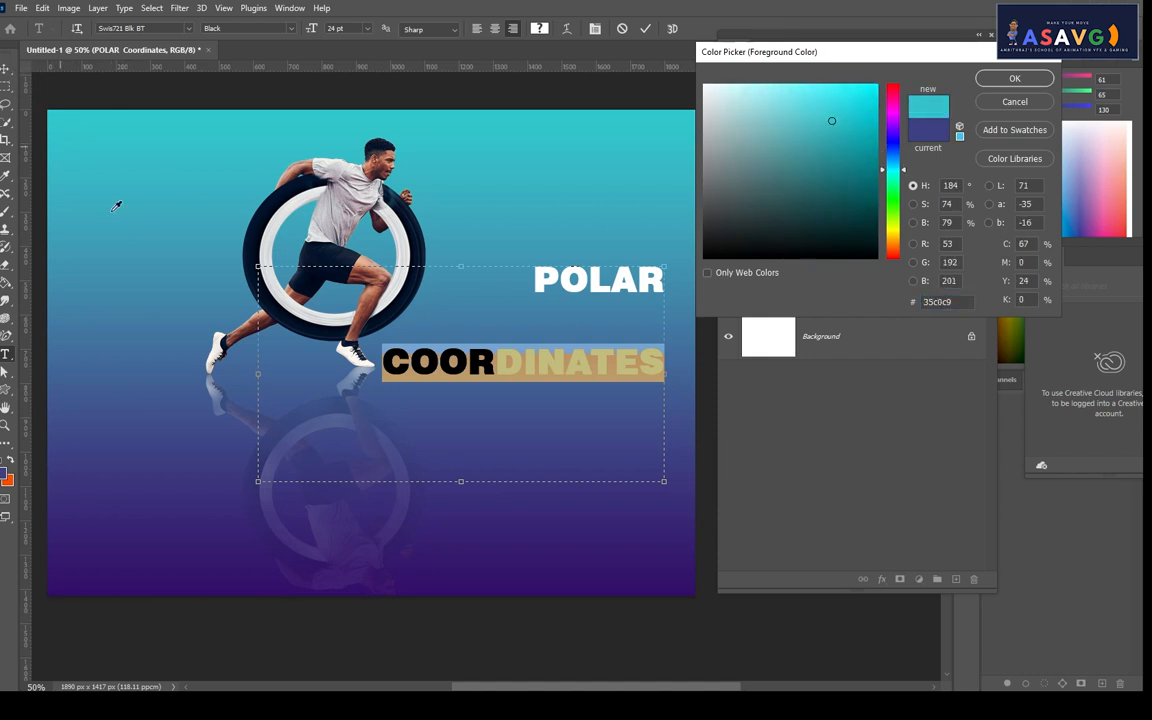
{"action": "left_click", "coordinate": [1014, 78]}
{"action": "key", "text": "ctrl+Return"}
{"action": "key", "text": "v"}
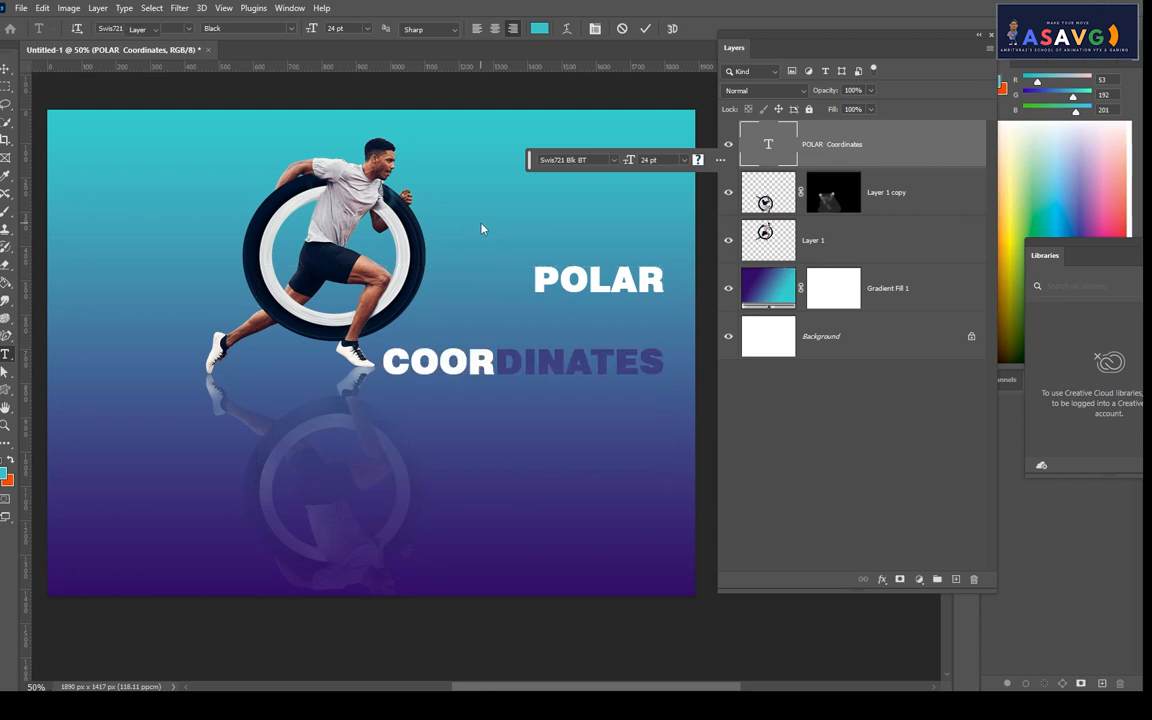
{"action": "key", "text": "ctrl+z"}
{"action": "key", "text": "ctrl"}
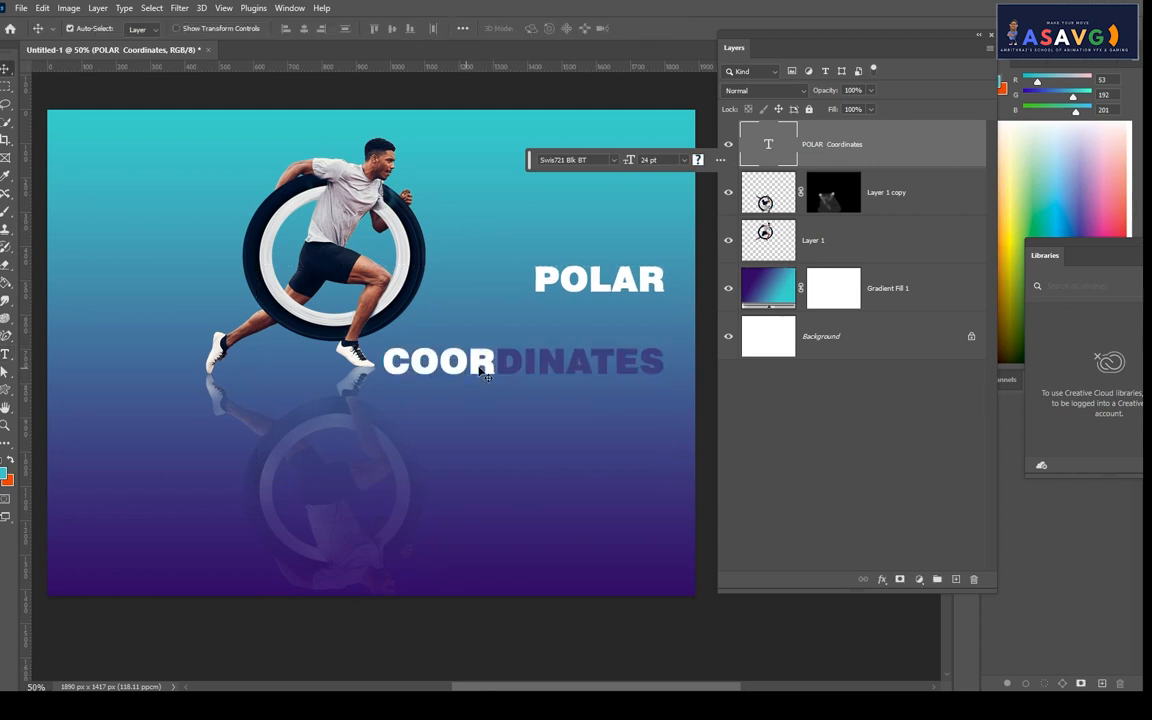
- Color the letters "COOR" in the heading with the brown #975548 sampled from the runner's skin
{"action": "double_click", "coordinate": [487, 370]}
{"action": "left_click", "coordinate": [487, 365]}
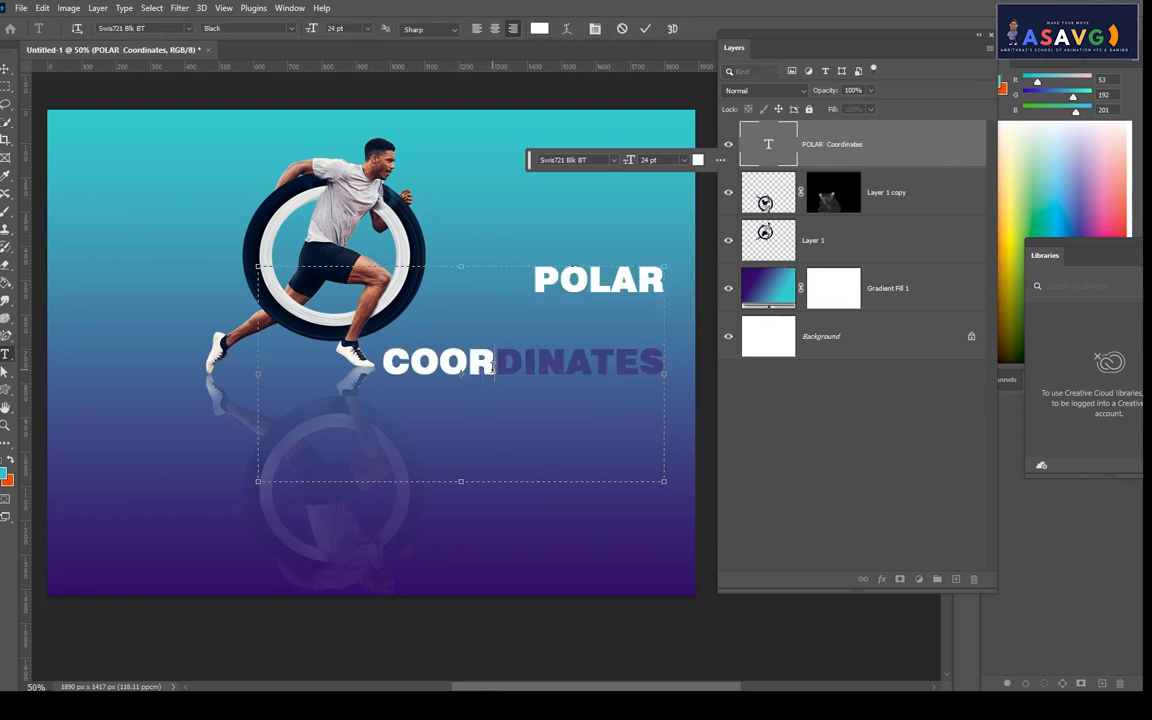
{"action": "left_click_drag", "start_coordinate": [494, 364], "coordinate": [374, 358]}
{"action": "left_click", "coordinate": [5, 472]}
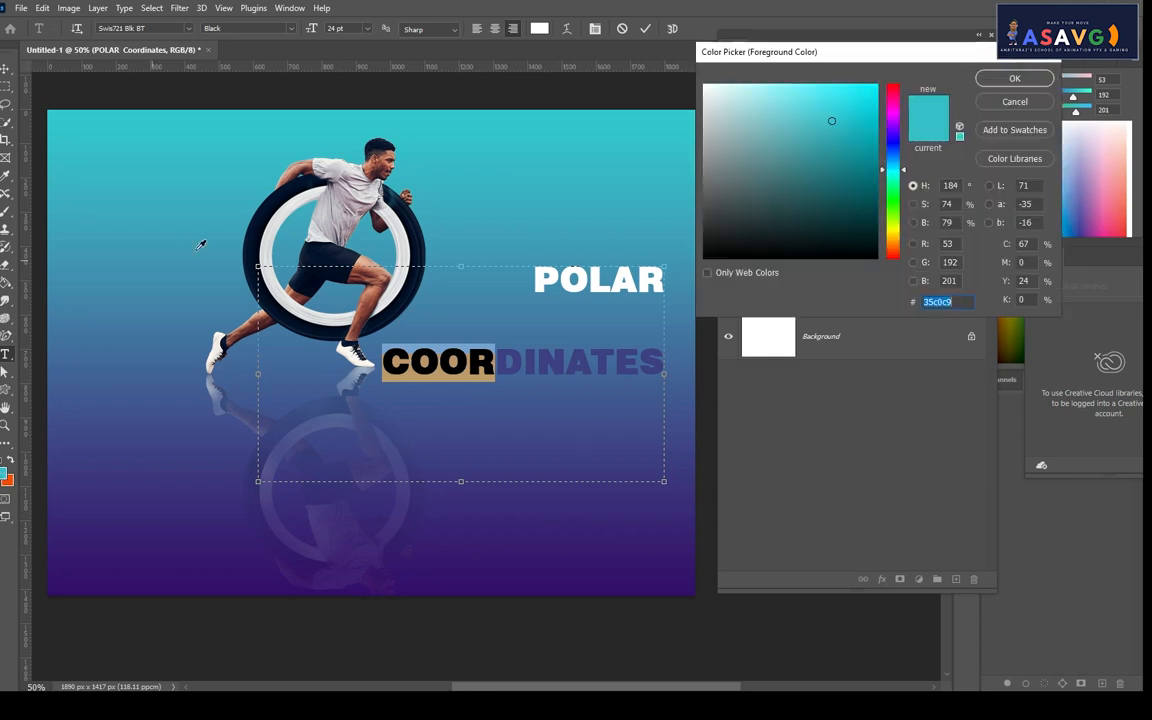
{"action": "left_click", "coordinate": [350, 199]}
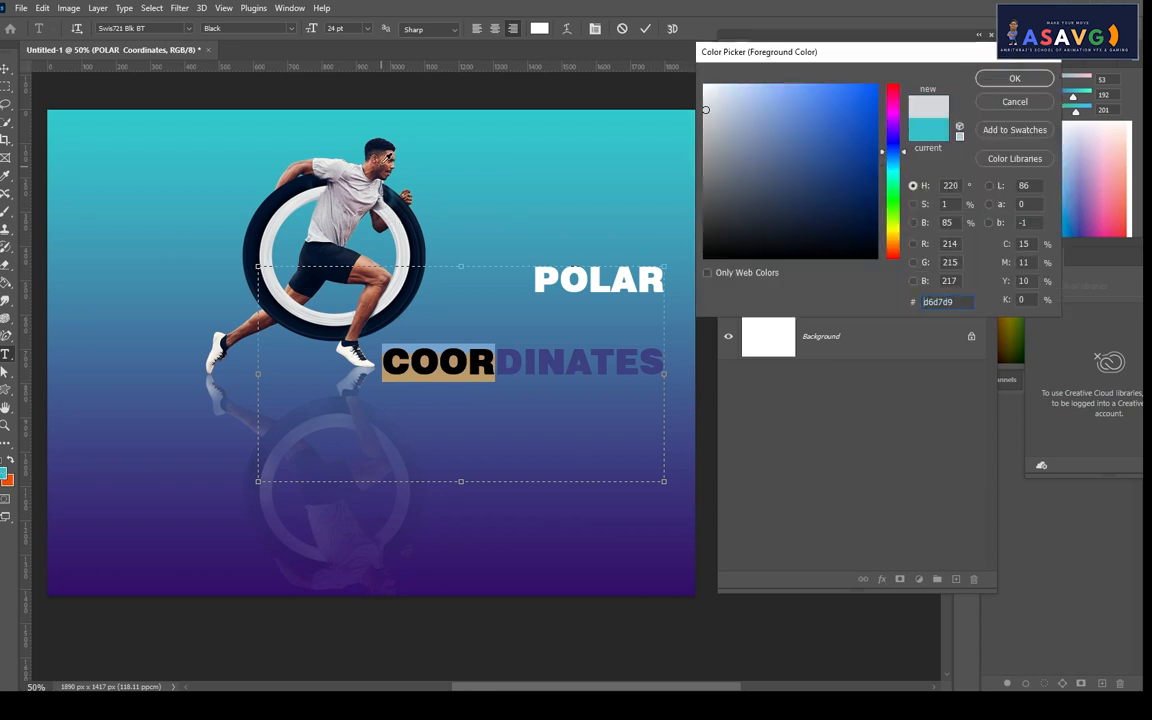
{"action": "left_click", "coordinate": [343, 148]}
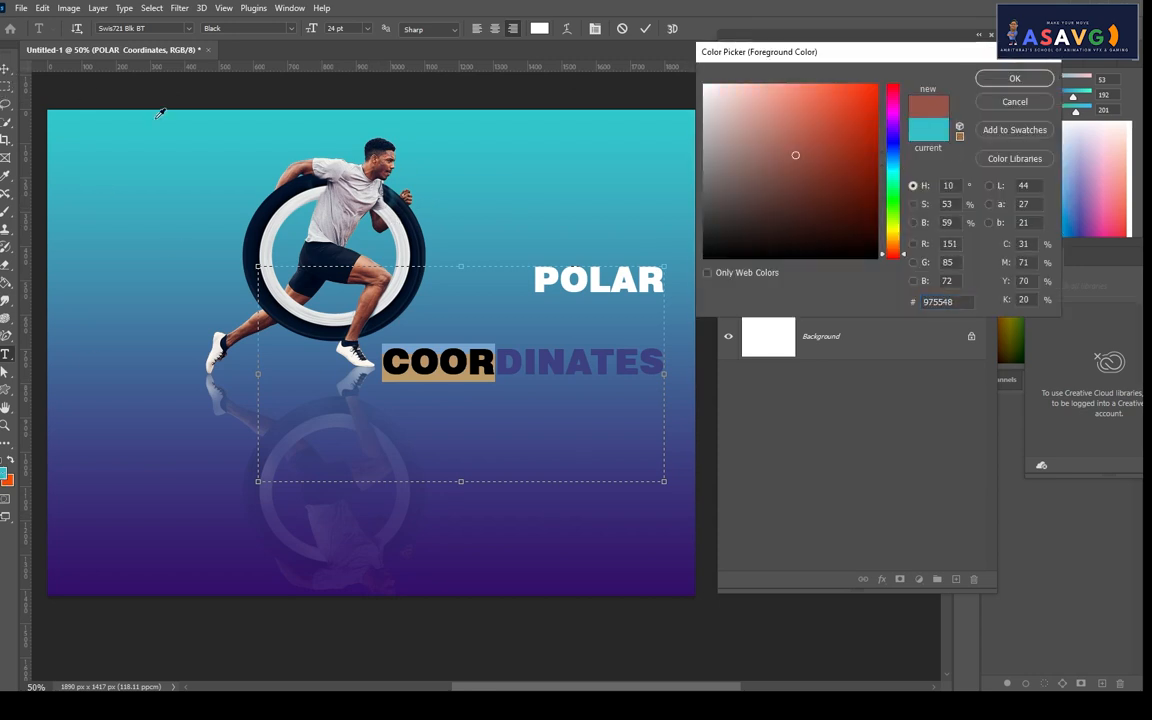
{"action": "left_click", "coordinate": [1018, 78]}
{"action": "key", "text": "ctrl+Return"}
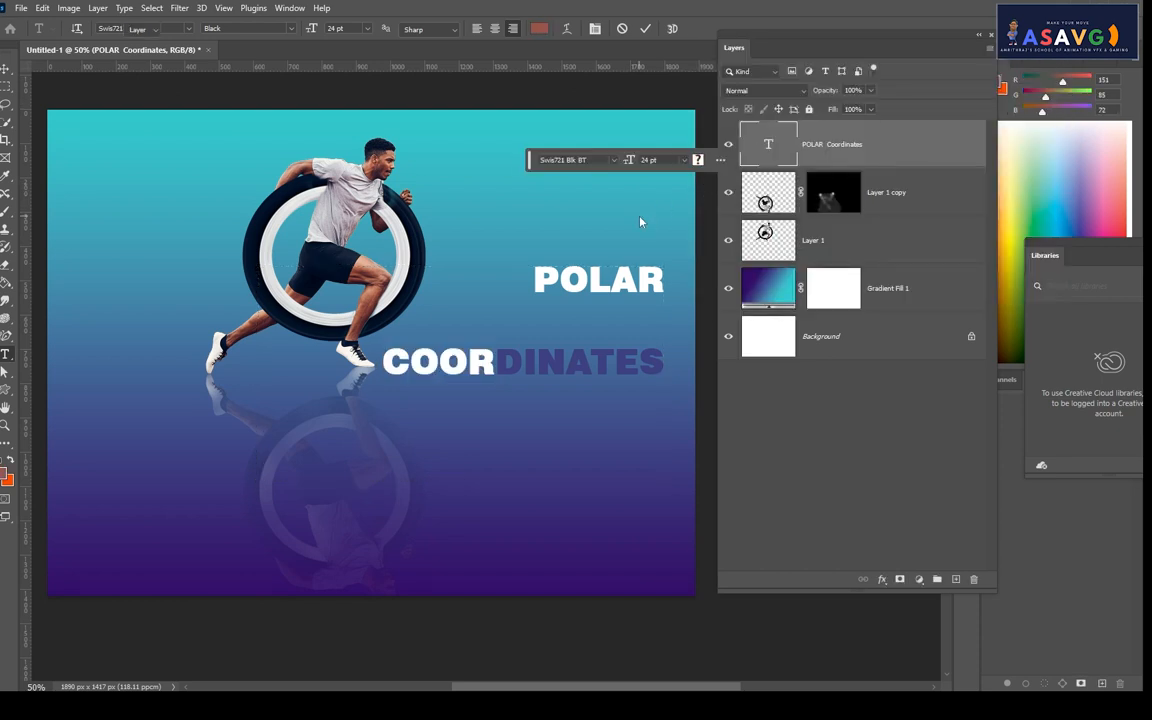
- Color the letters "POL" with the blue #415e93 sampled from the background gradient, and nudge the heading slightly left
{"action": "double_click", "coordinate": [596, 281]}
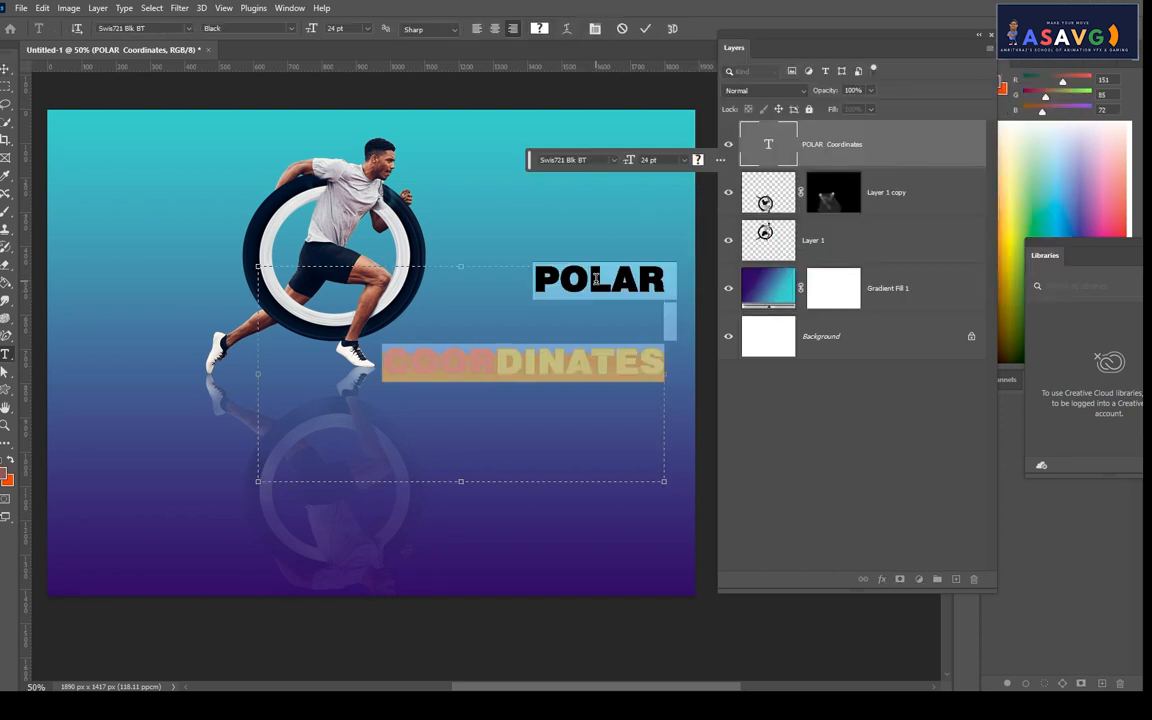
{"action": "left_click", "coordinate": [597, 282]}
{"action": "left_click_drag", "start_coordinate": [597, 282], "coordinate": [513, 270]}
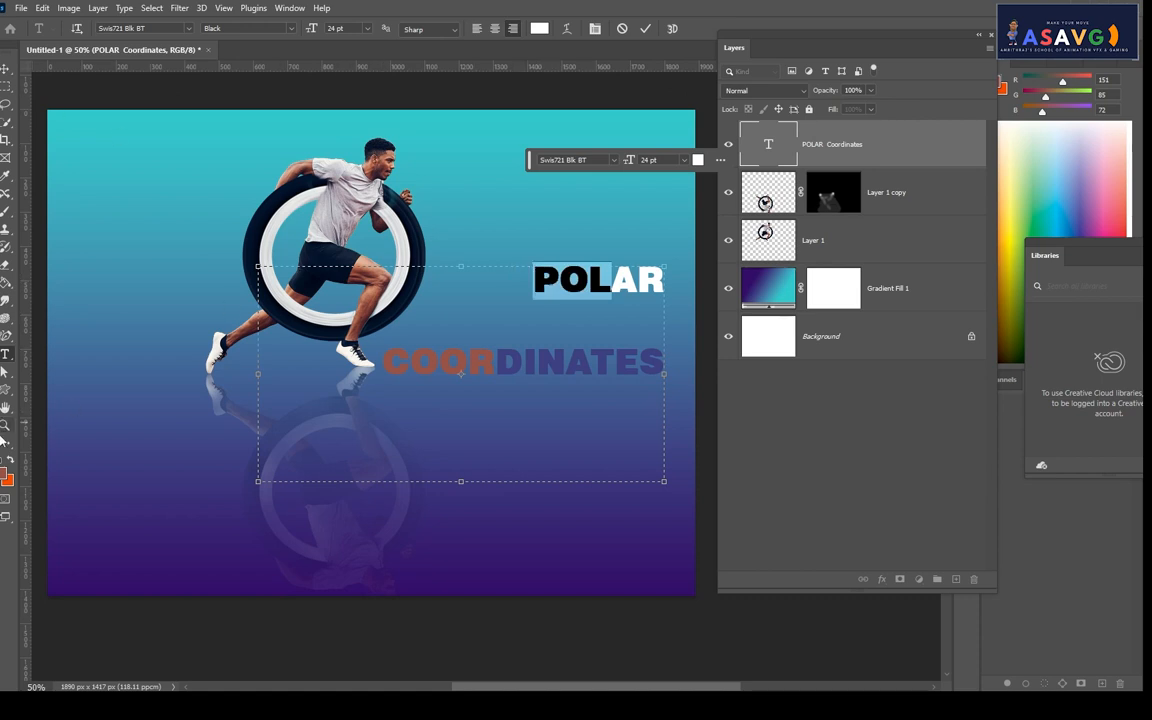
{"action": "left_click", "coordinate": [7, 476]}
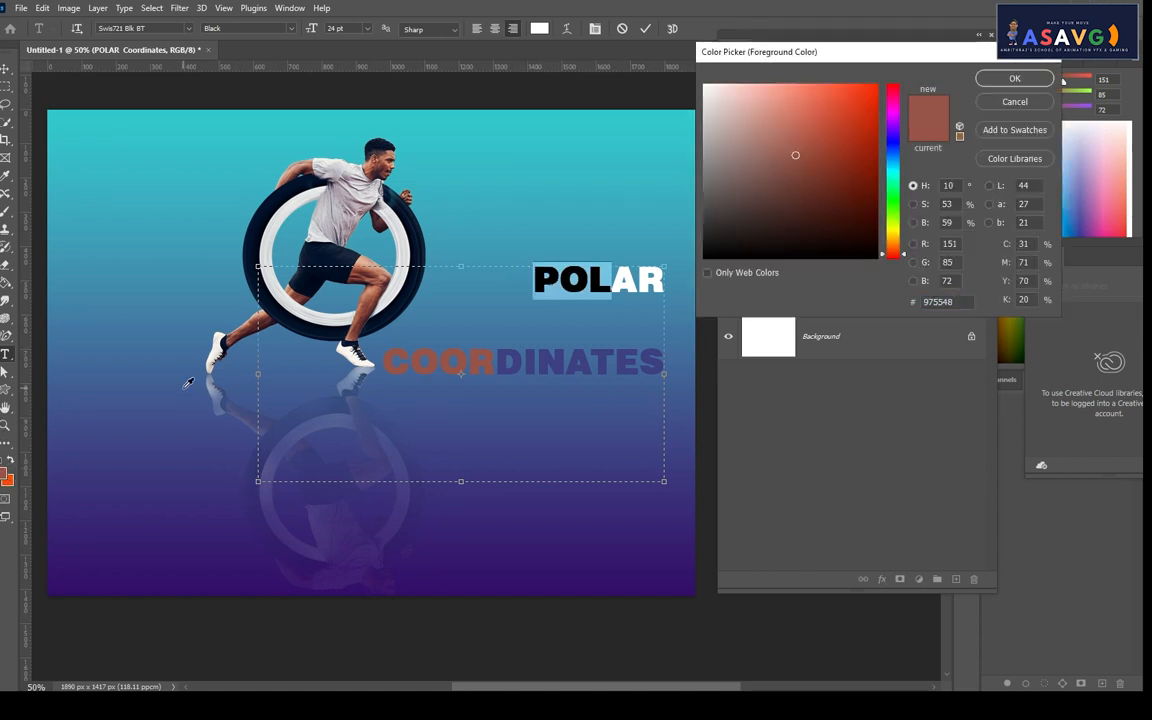
{"action": "left_click", "coordinate": [197, 318]}
{"action": "left_click", "coordinate": [1014, 78]}
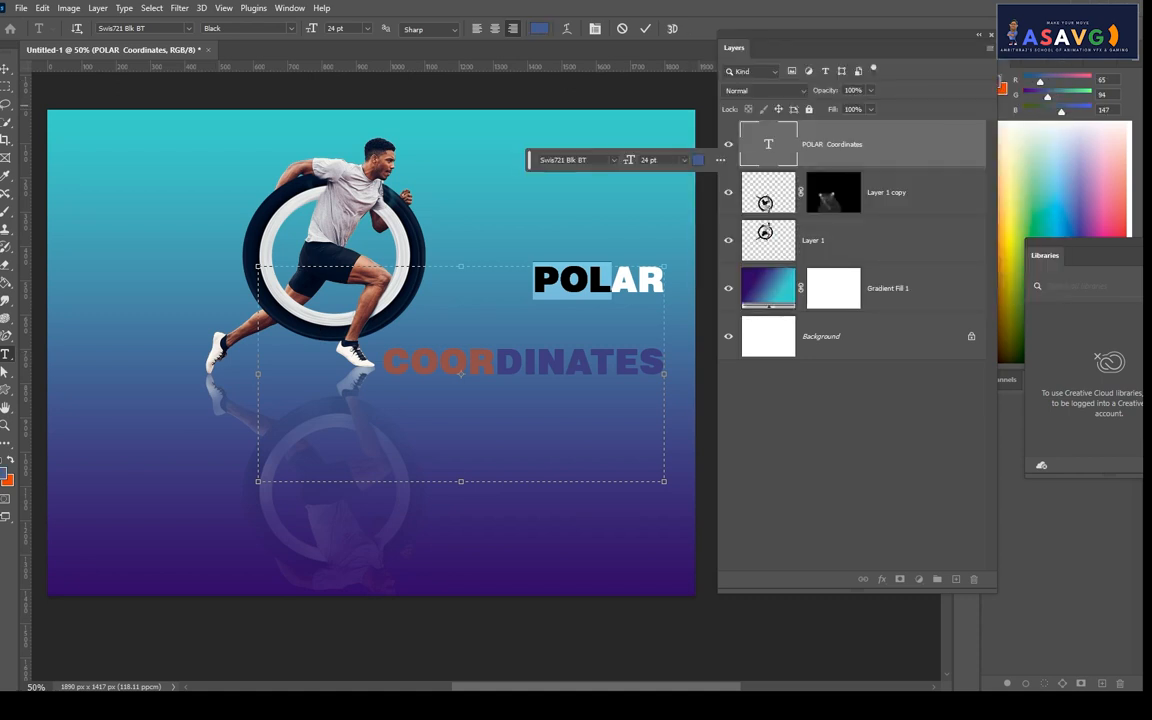
{"action": "left_click", "coordinate": [6, 66]}
{"action": "left_click", "coordinate": [545, 215]}
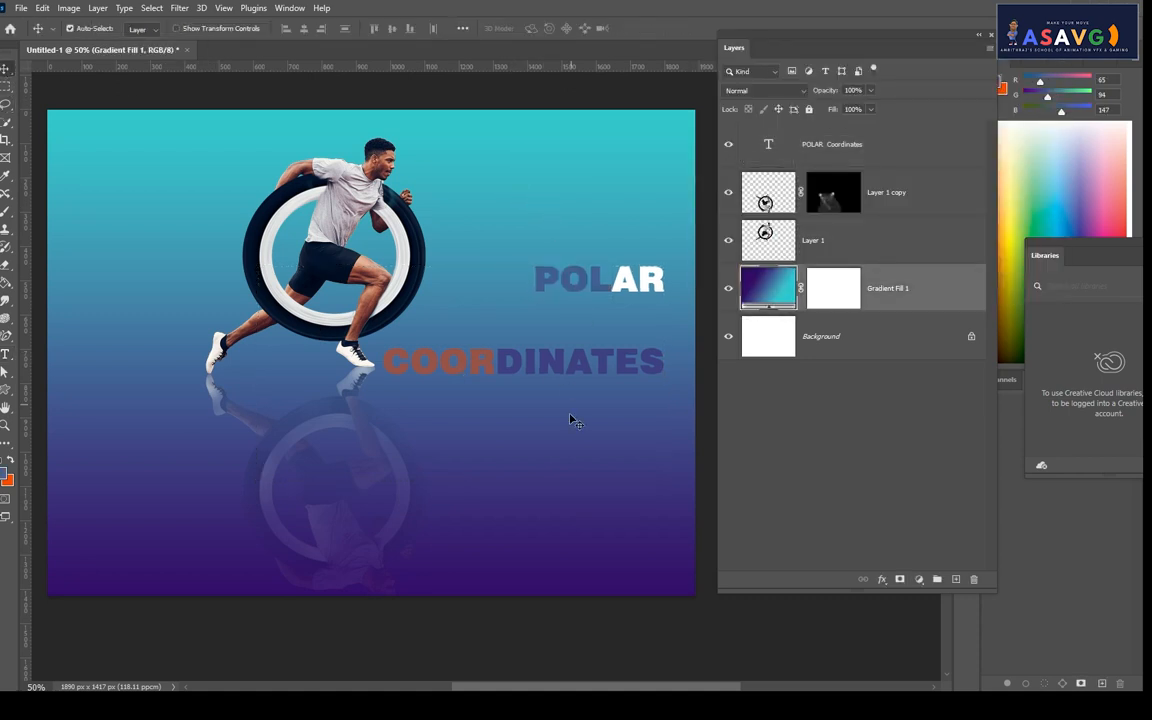
{"action": "mouse_move", "coordinate": [514, 372]}
{"action": "left_mouse_down"}
{"action": "mouse_move", "coordinate": [538, 344]}
{"action": "mouse_move", "coordinate": [521, 375]}
{"action": "left_mouse_up"}
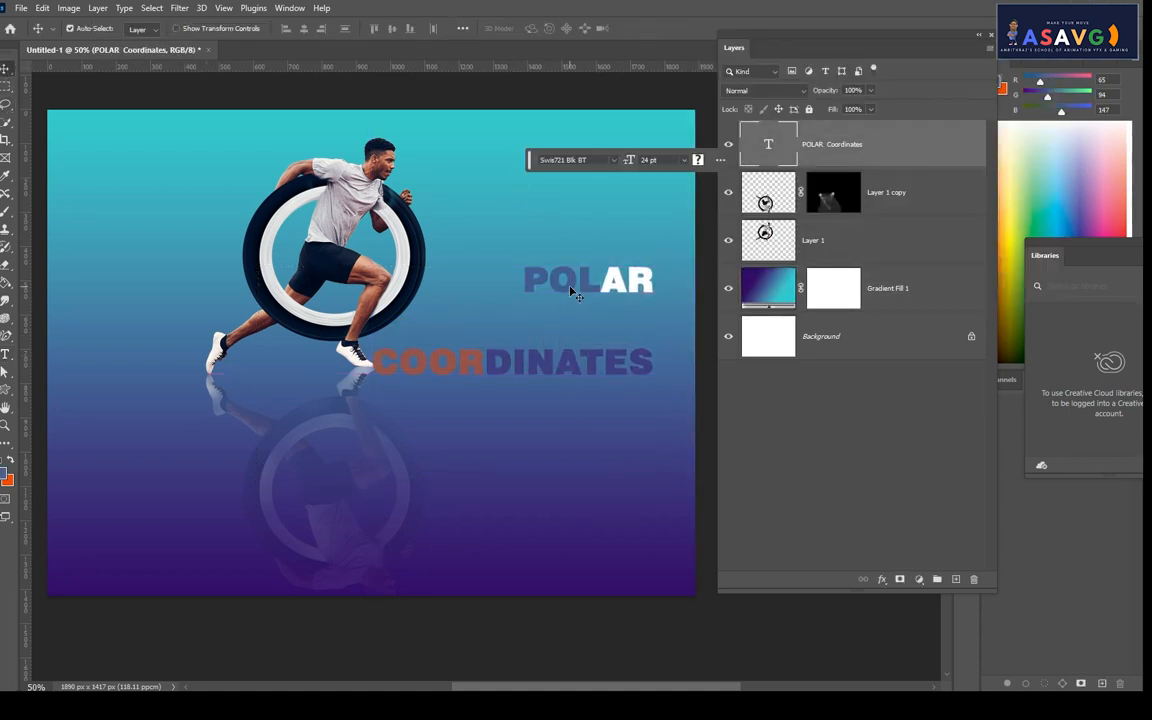
- Color the letters "COOR" in the heading pure white, RGB 255, 255, 255
{"action": "double_click", "coordinate": [430, 362]}
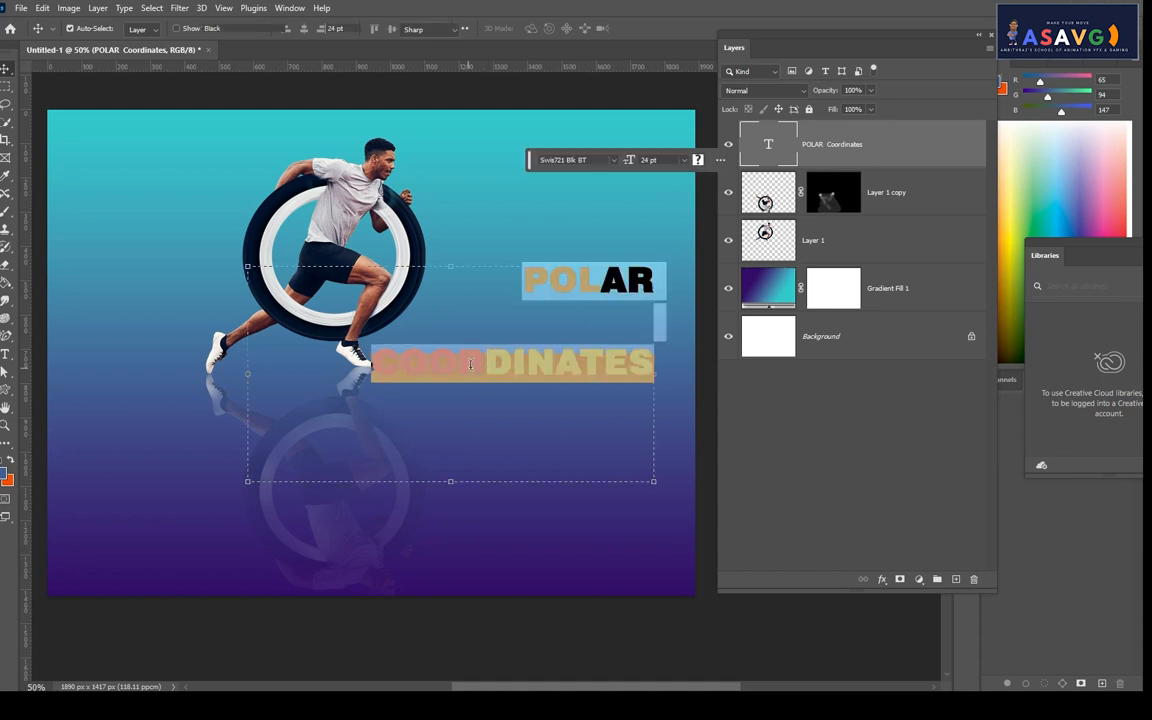
{"action": "left_click_drag", "start_coordinate": [484, 362], "coordinate": [371, 361]}
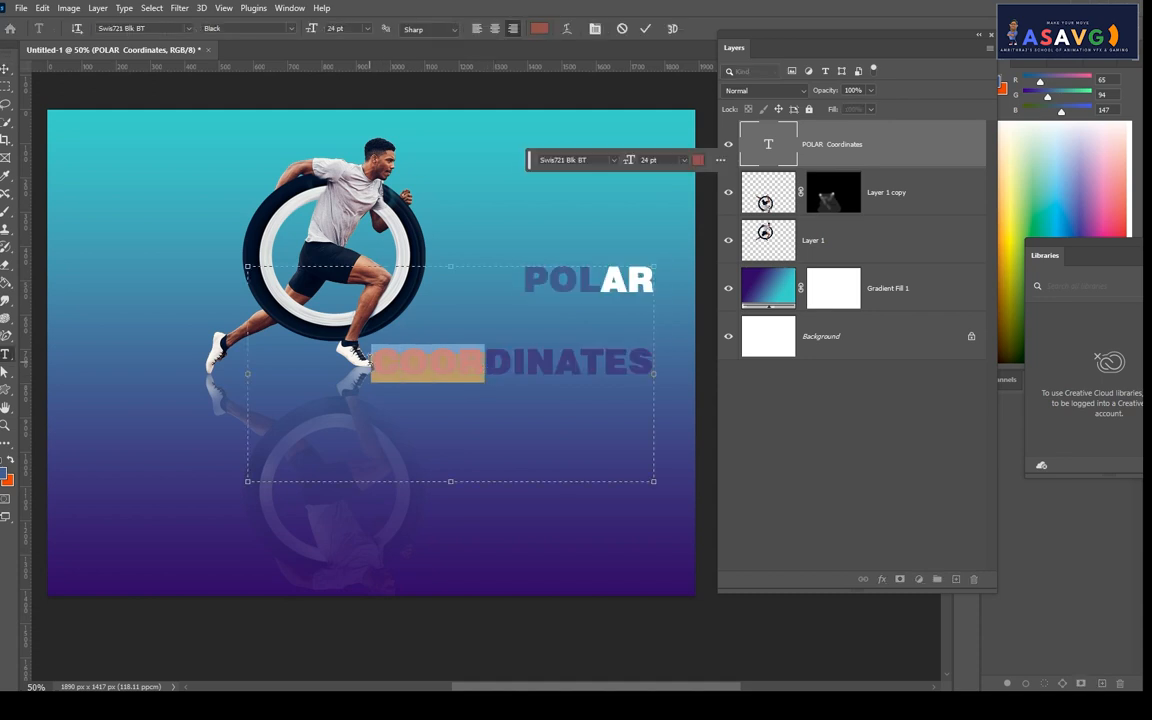
{"action": "left_click", "coordinate": [697, 160]}
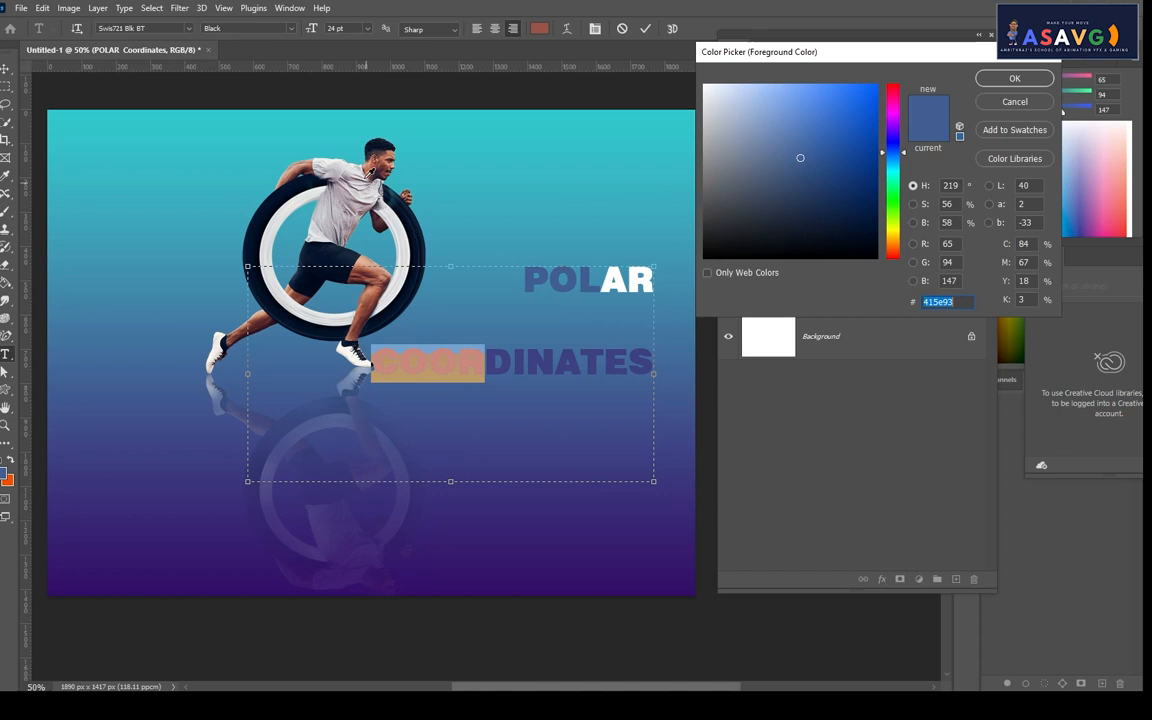
{"action": "left_click", "coordinate": [278, 223]}
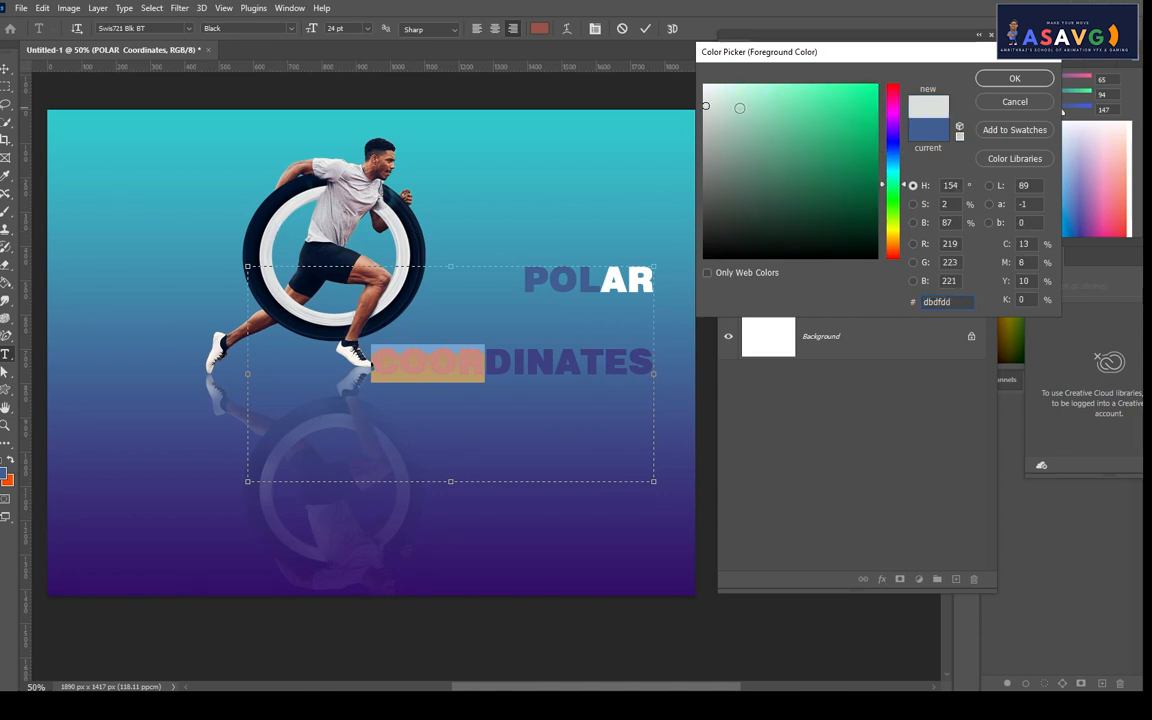
{"action": "left_click_drag", "start_coordinate": [705, 105], "coordinate": [704, 86]}
{"action": "left_click", "coordinate": [1048, 84]}
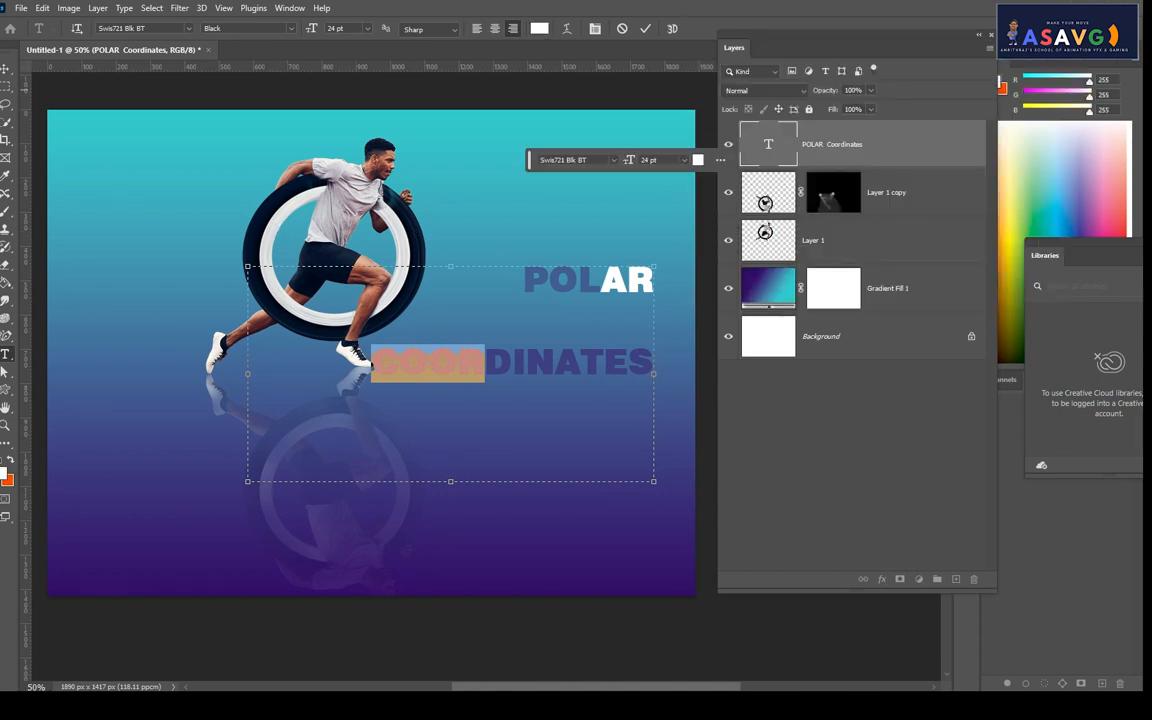
{"action": "left_click", "coordinate": [7, 69]}
{"action": "left_click", "coordinate": [514, 167]}
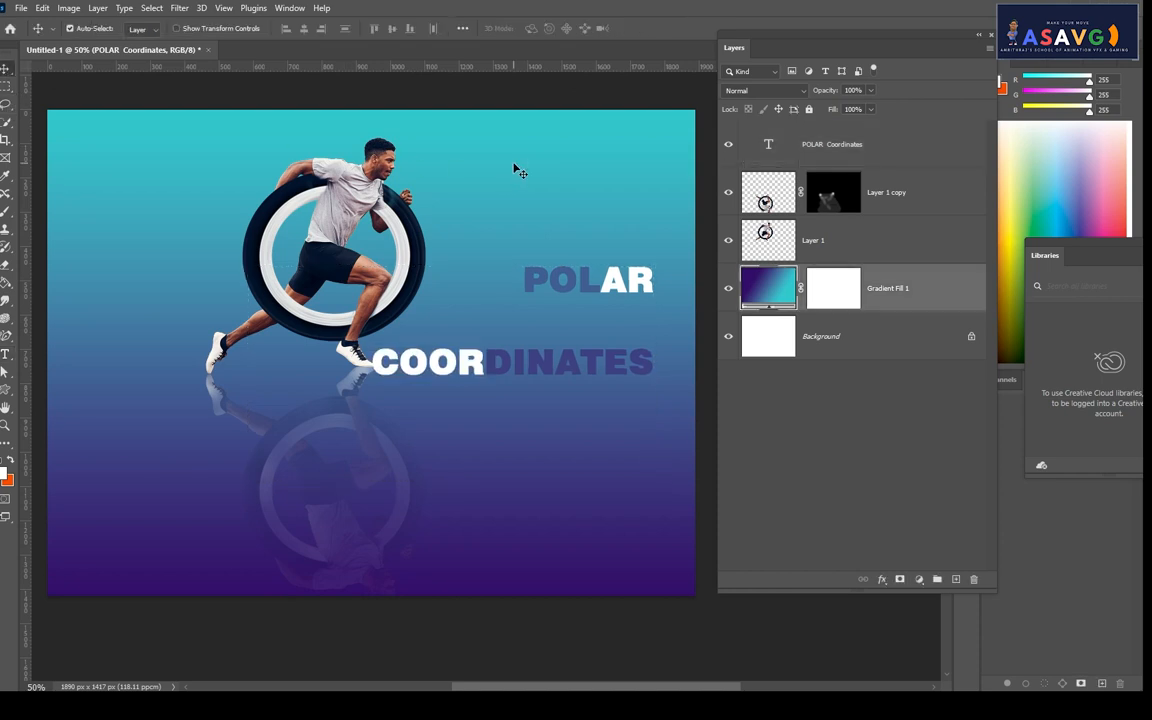
- Move the heading up and right, clear of the runner's front shoe, and show the composition in full-screen mode
{"action": "left_click", "coordinate": [625, 287]}
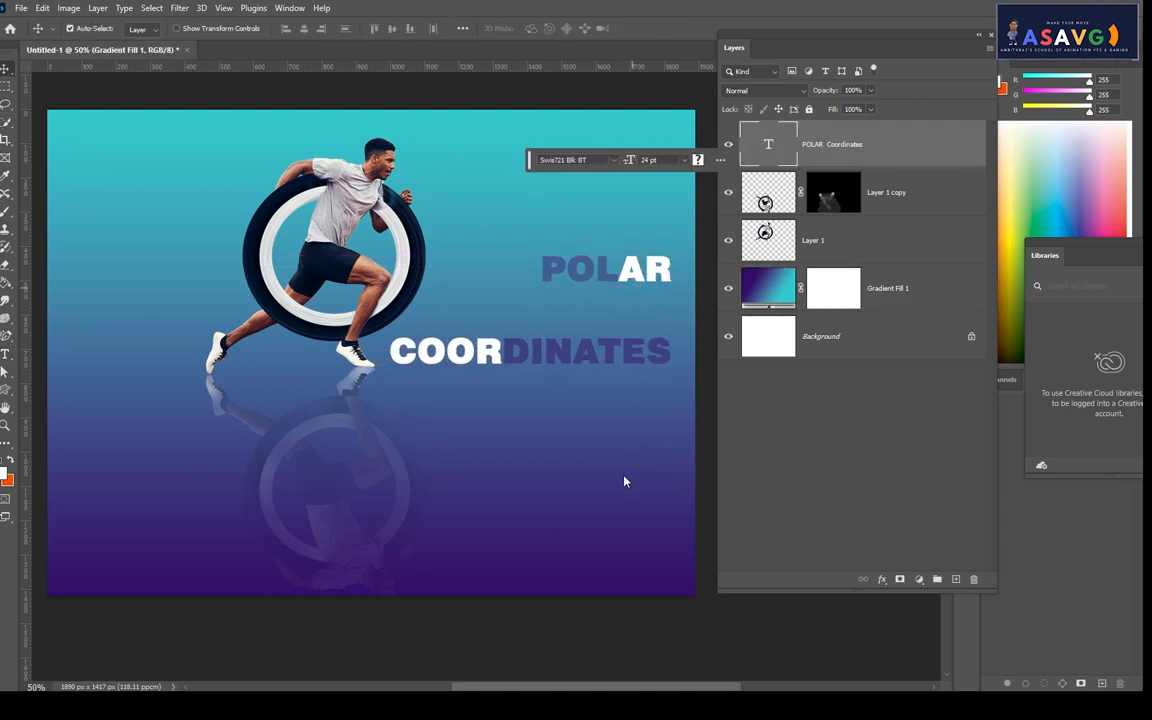
{"action": "key", "text": "f"}
{"action": "key", "text": "f"}
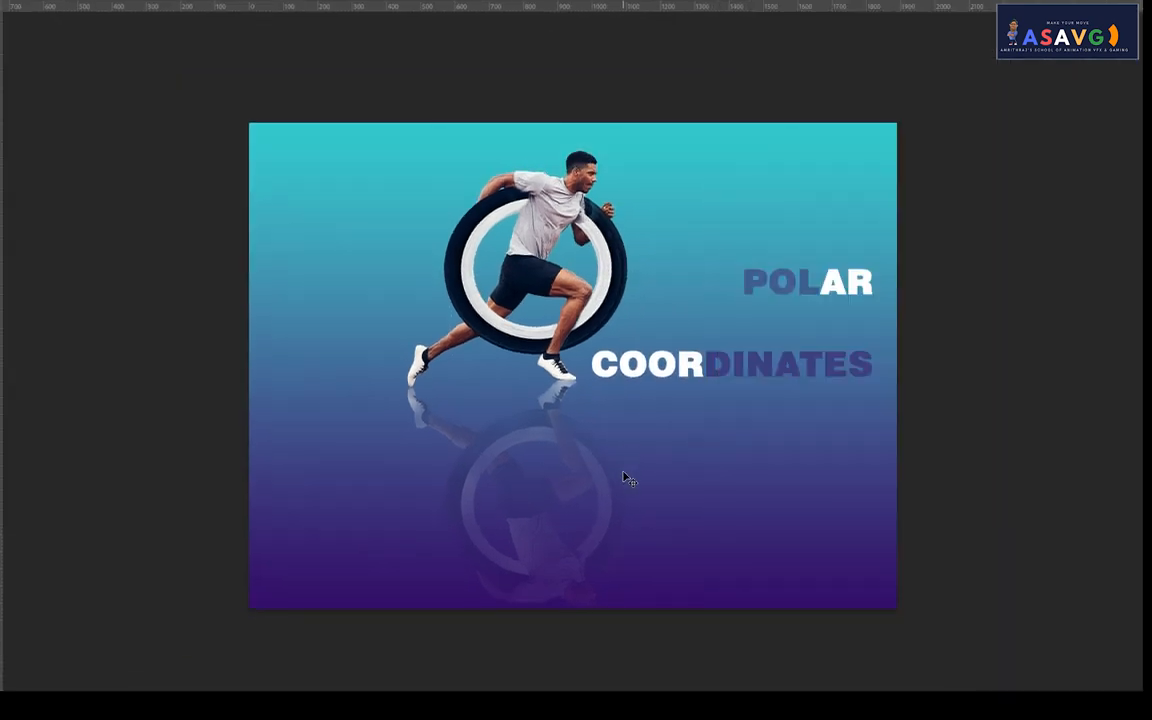